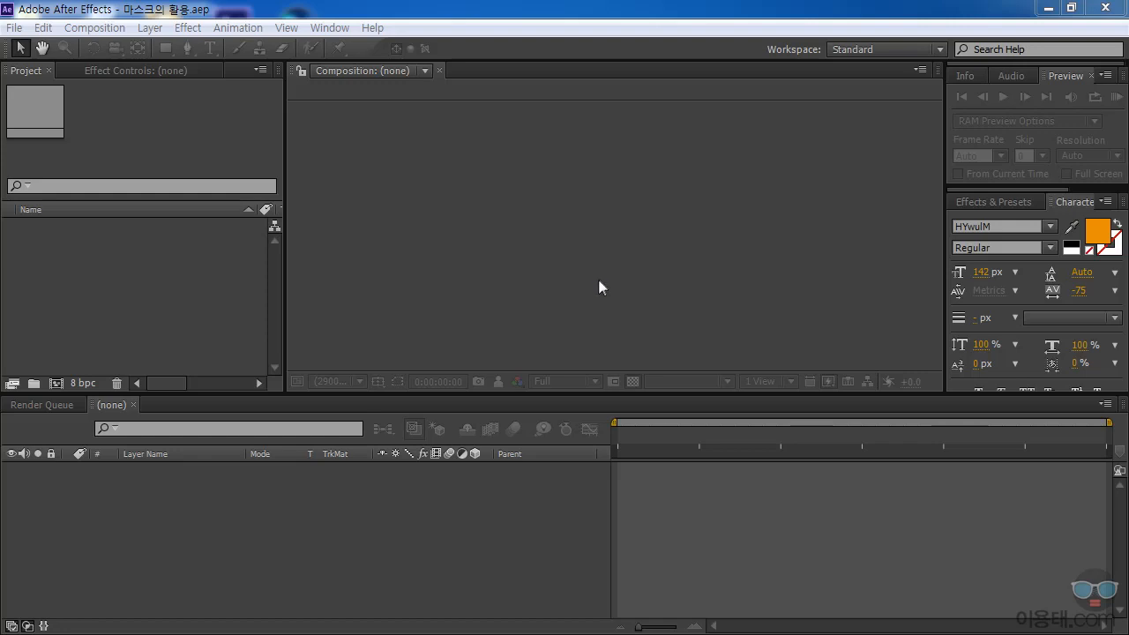
Import the TV image from the 이미지 folder into the project.
double_click(228, 298)
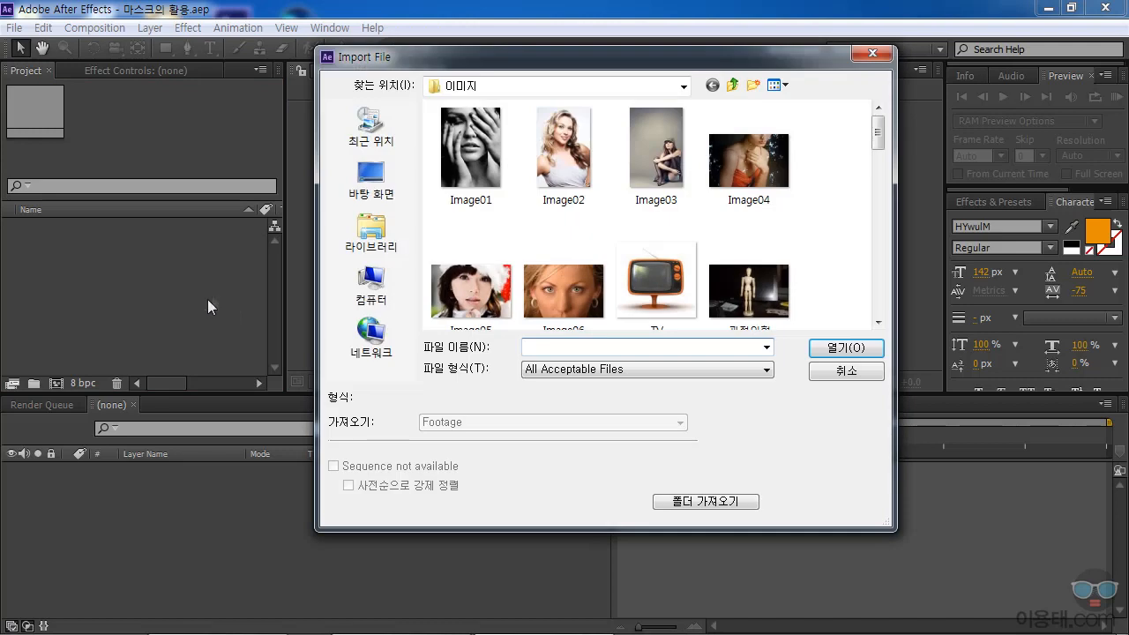
left_click_drag(878, 139, 885, 172)
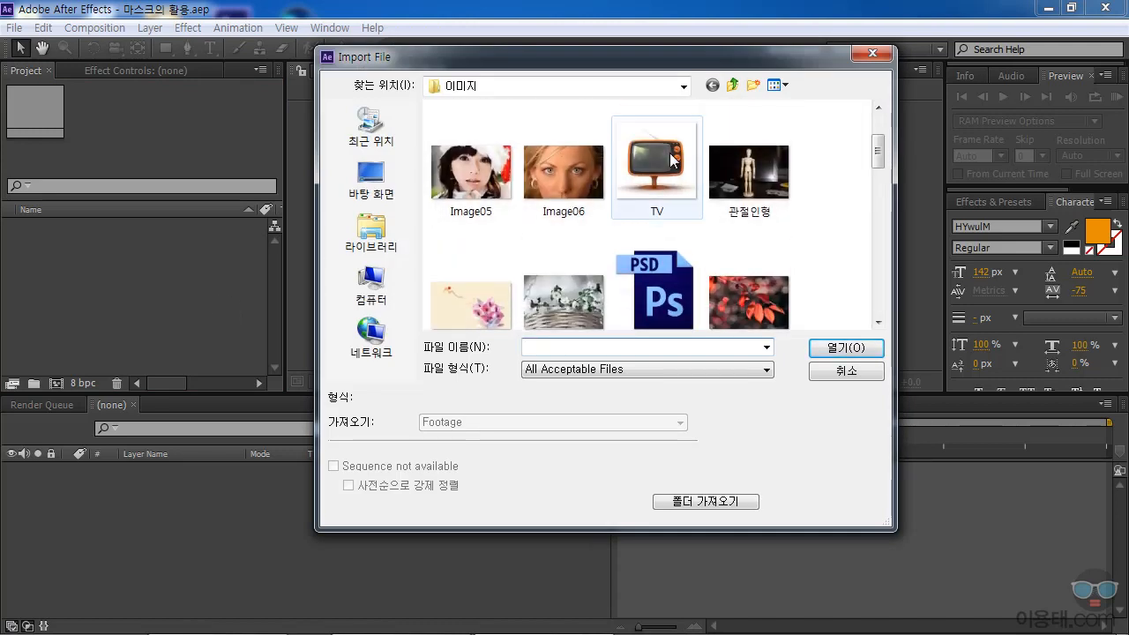
left_click(657, 133)
left_click(846, 346)
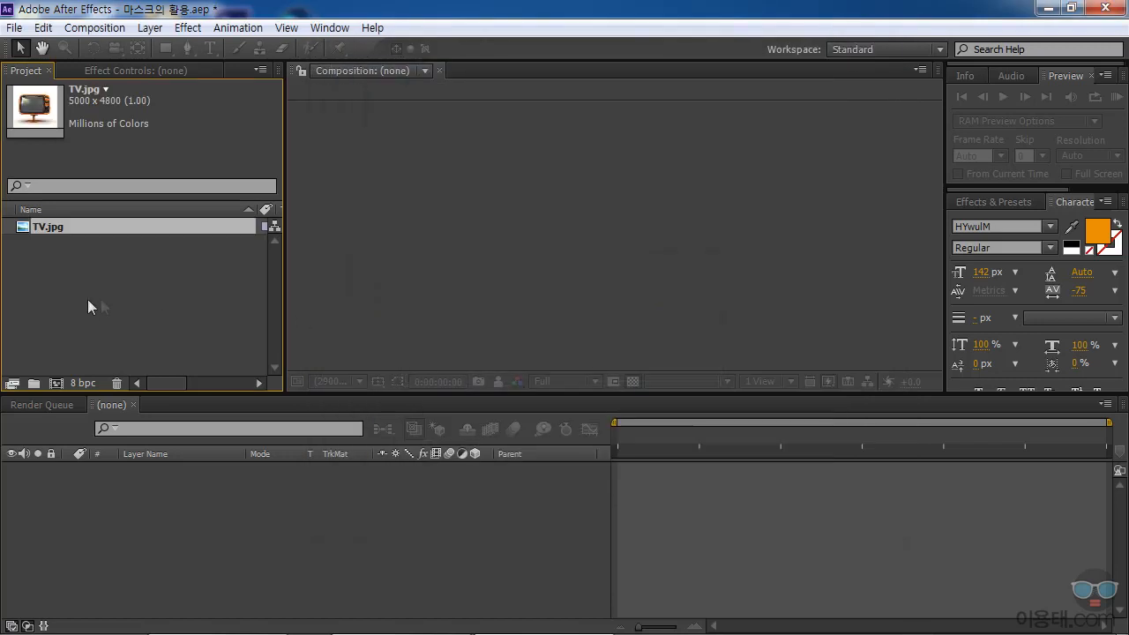
Import the 눈썰매 movie from the 비디오 folder into the project.
double_click(146, 298)
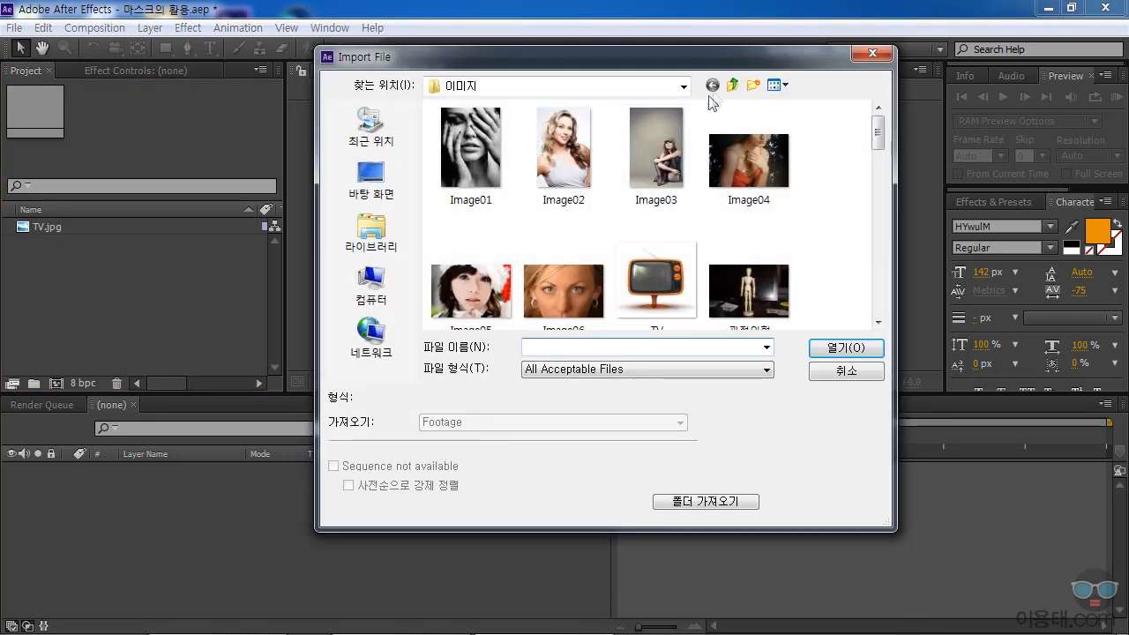
left_click(732, 85)
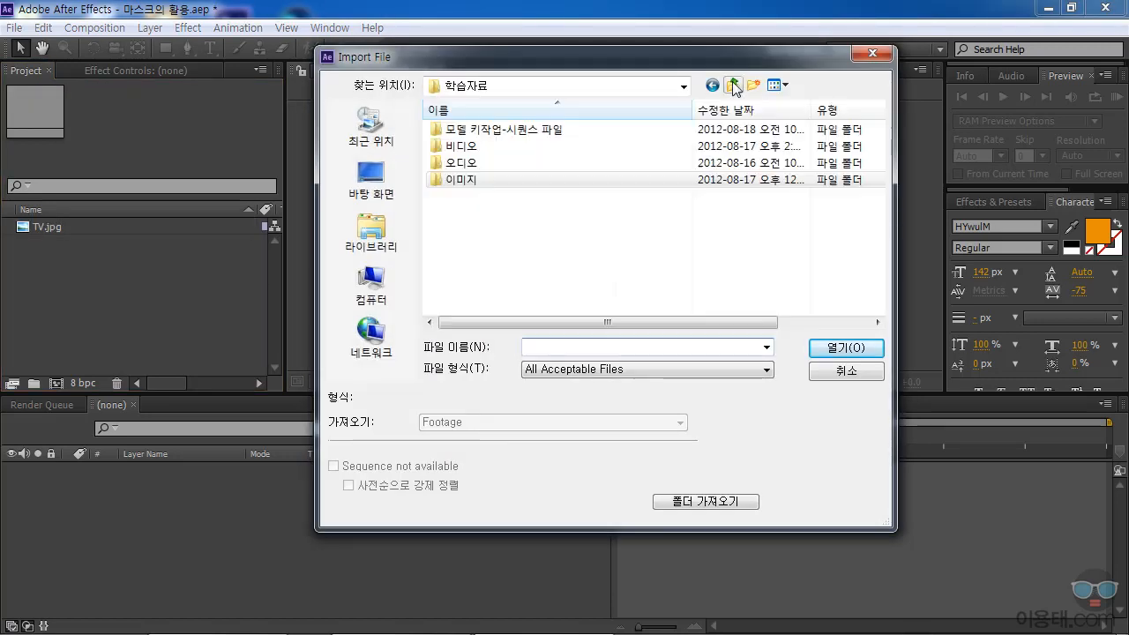
double_click(460, 145)
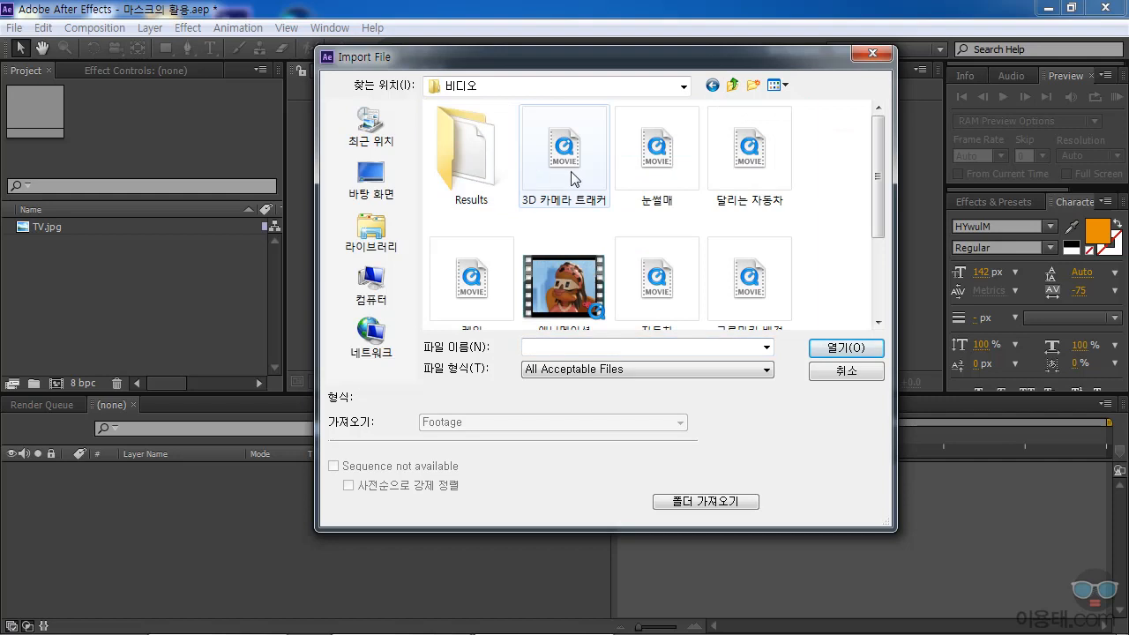
left_click(668, 132)
left_click(846, 347)
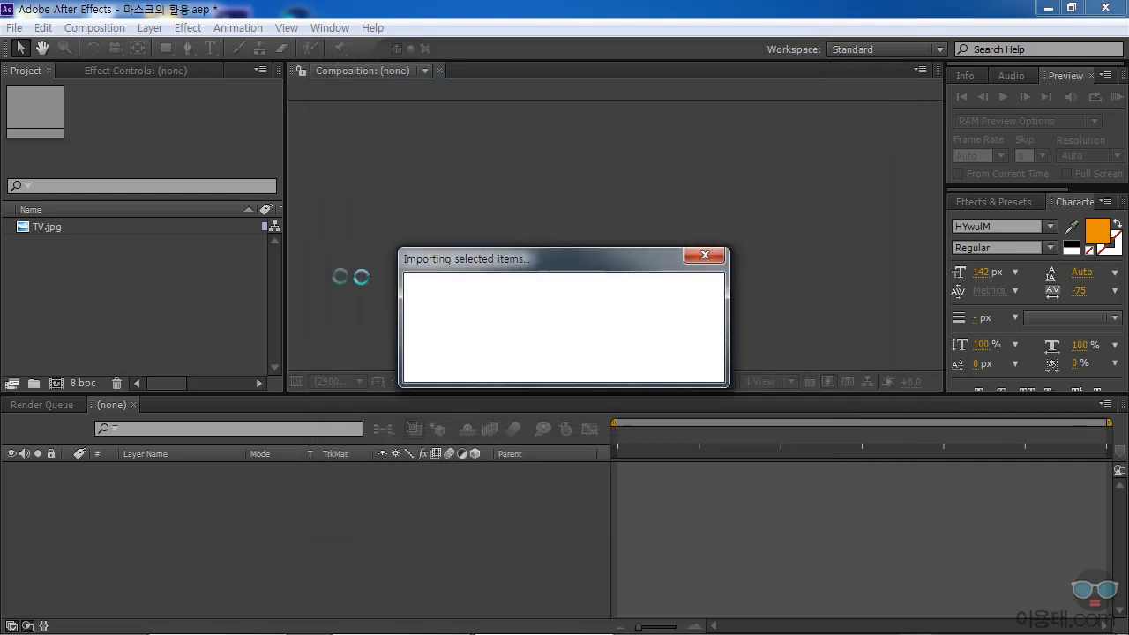
left_click(89, 286)
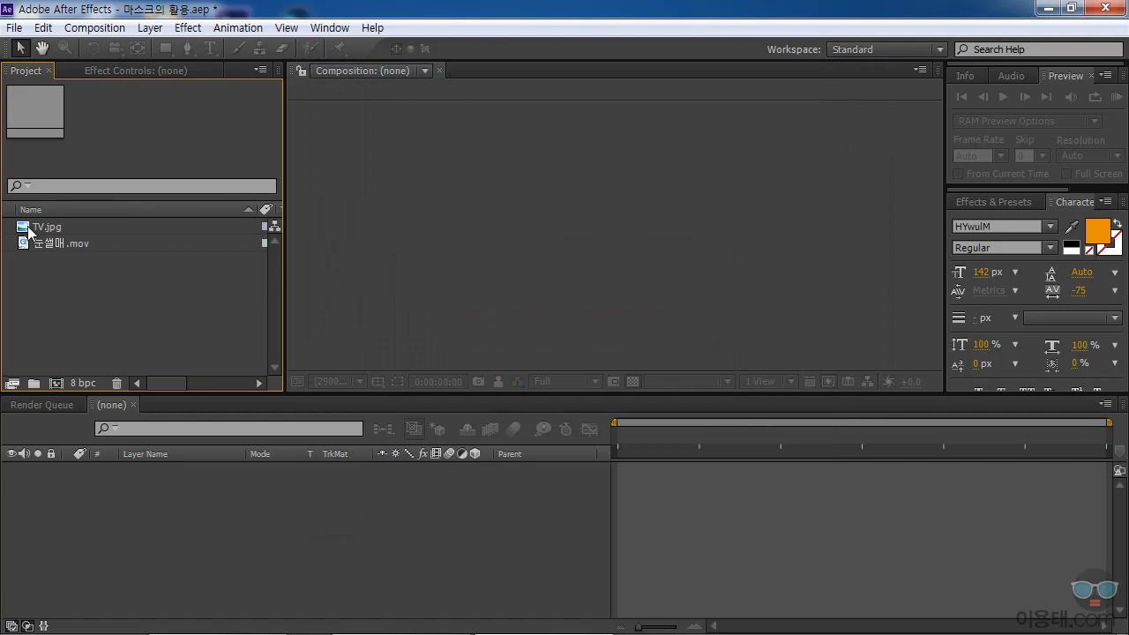
Create the composition Comp 1 with the HDV/HDTV 720 29.97 preset and turn off its transparency grid.
left_click(46, 228)
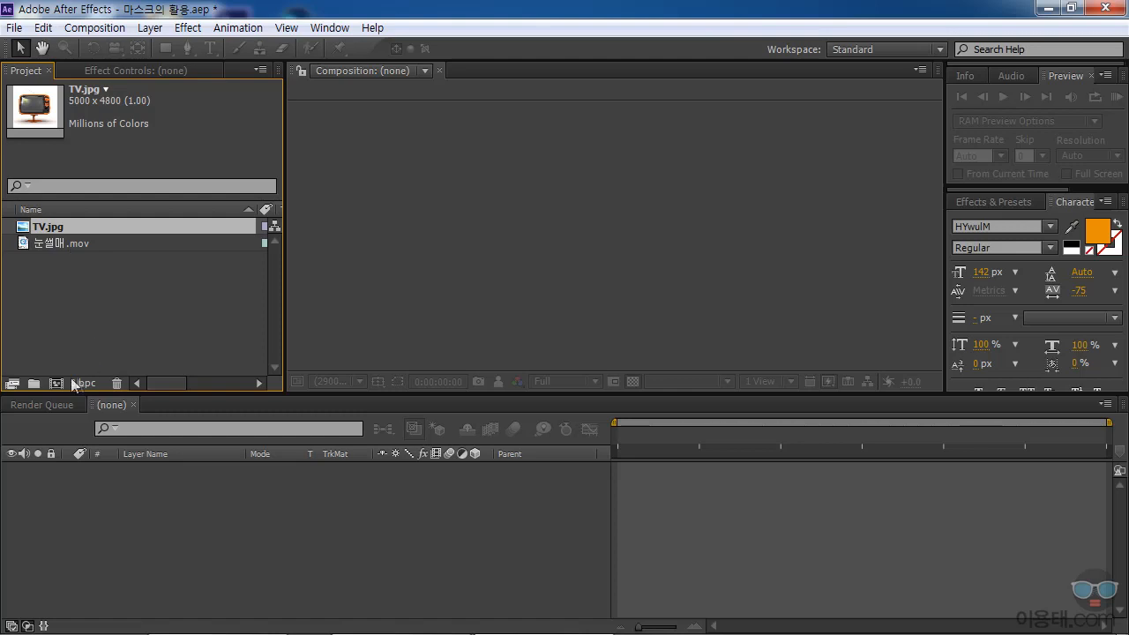
left_click(95, 28)
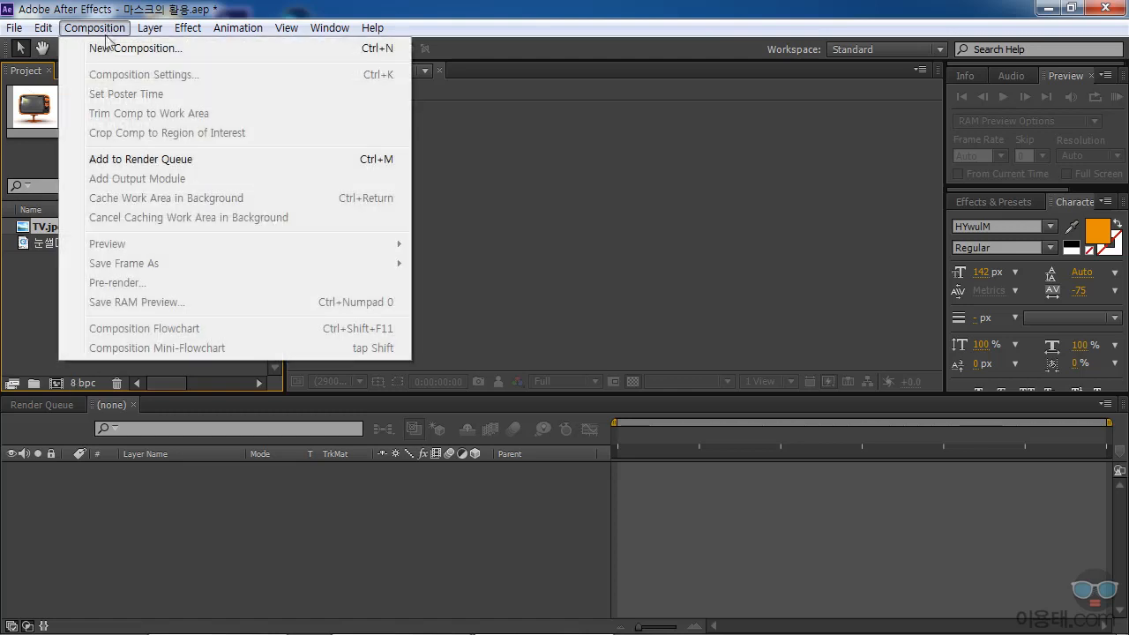
left_click(134, 49)
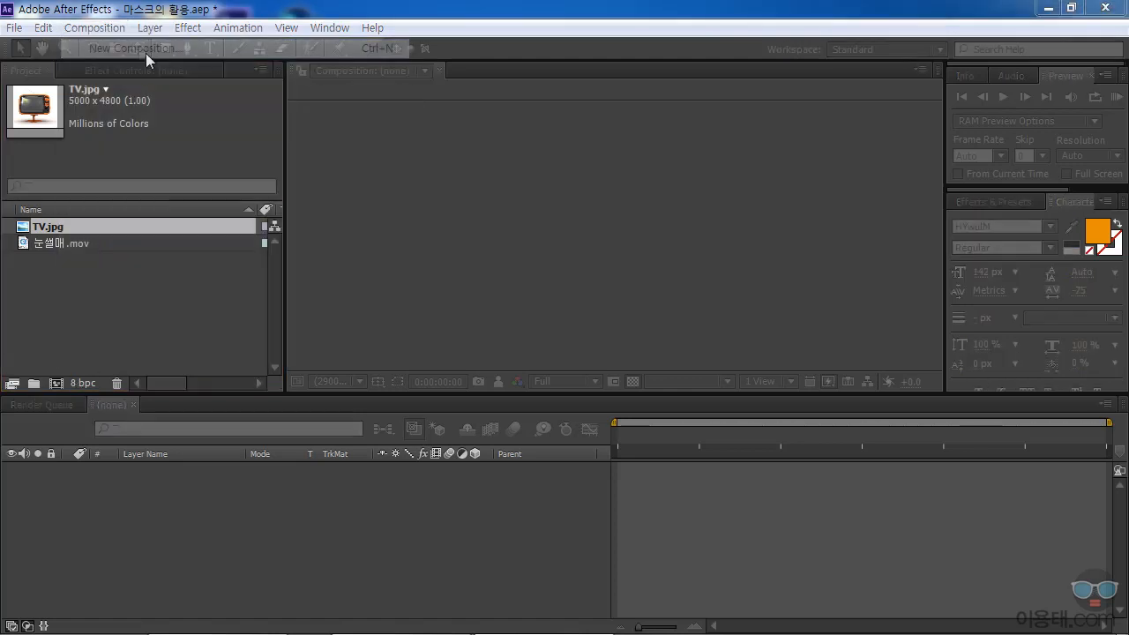
left_click(548, 212)
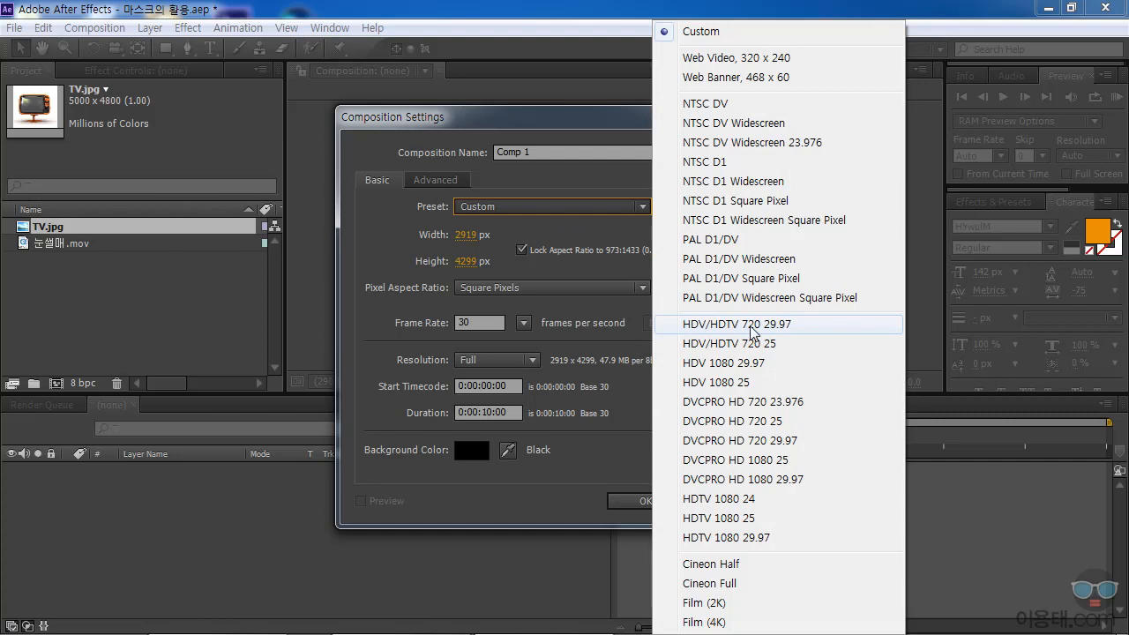
left_click(775, 332)
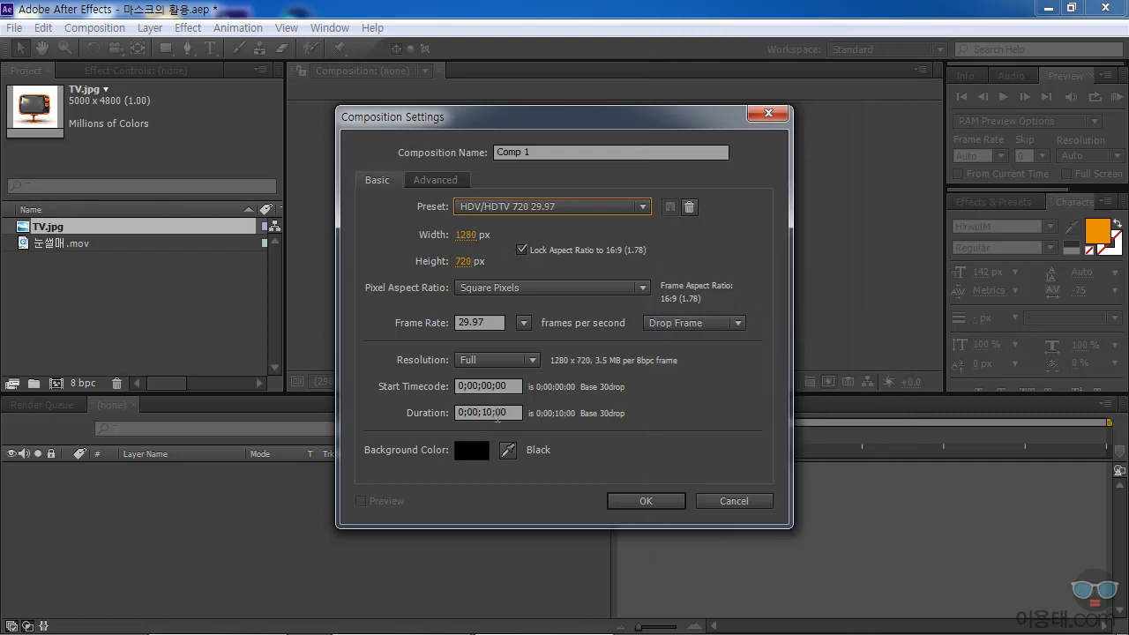
left_click(645, 501)
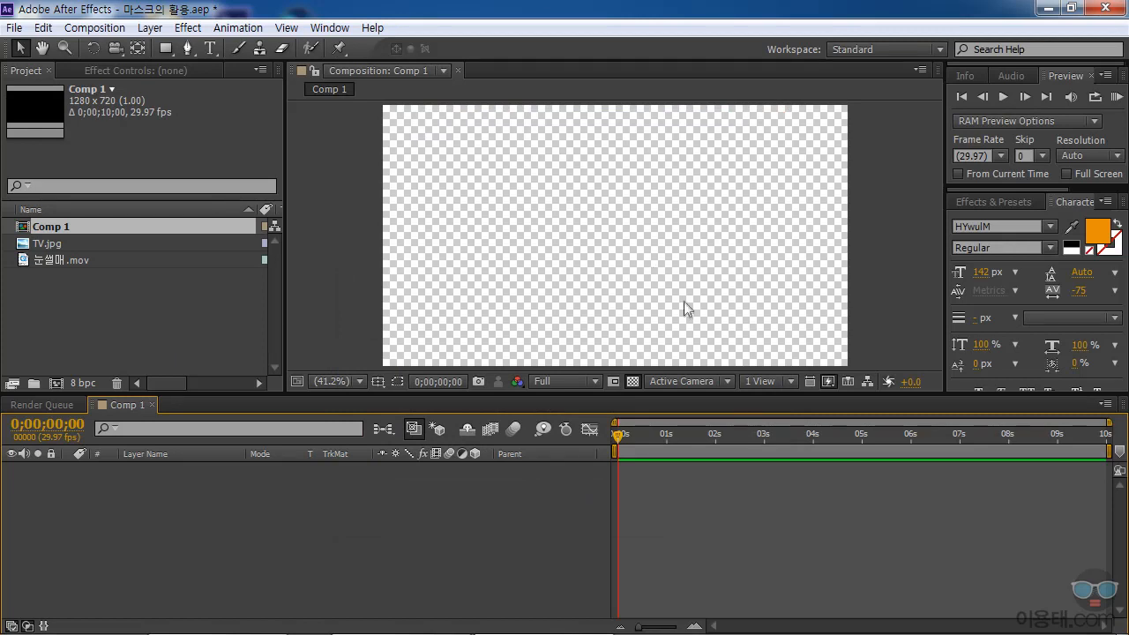
left_click(631, 380)
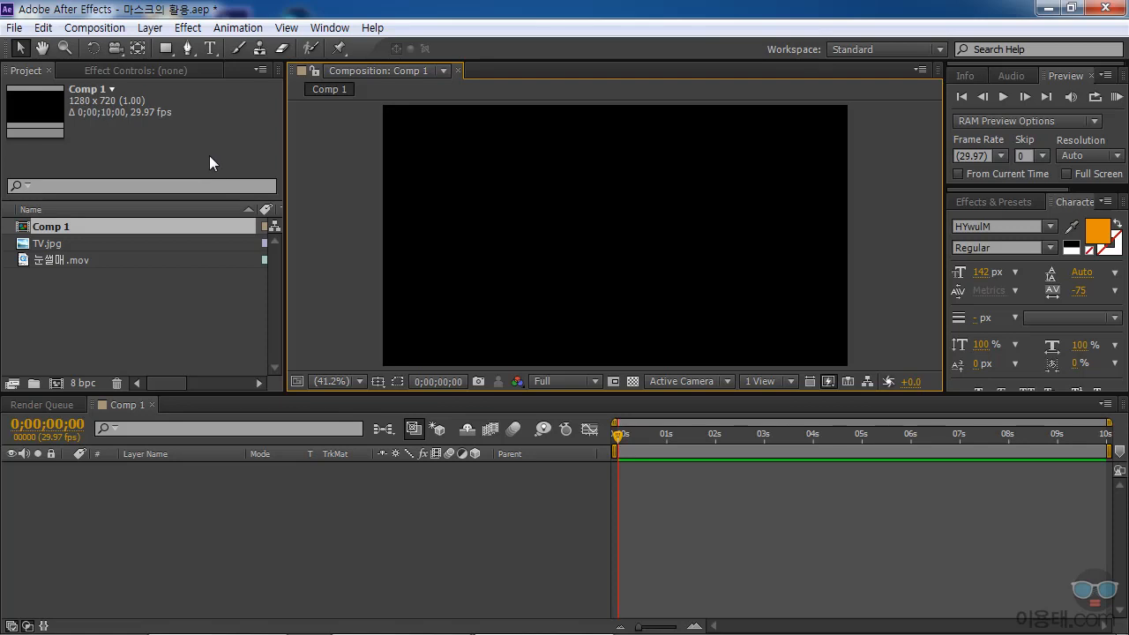
Add a text layer with the letter "S" near the centre of Comp 1.
left_click(211, 48)
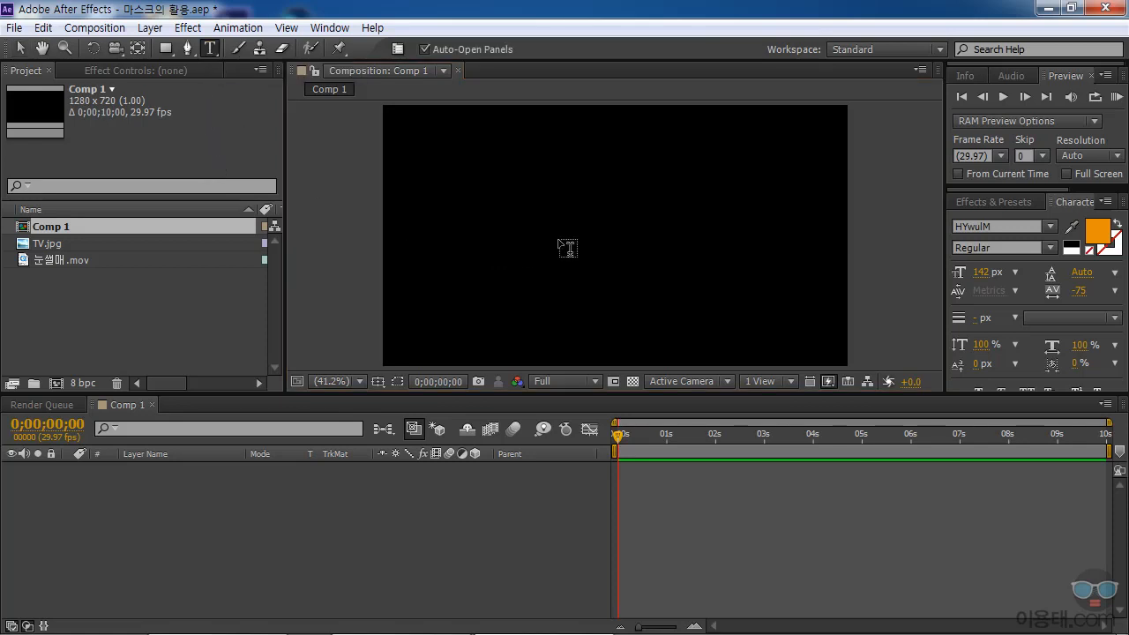
left_click(575, 245)
type("ㄴ")
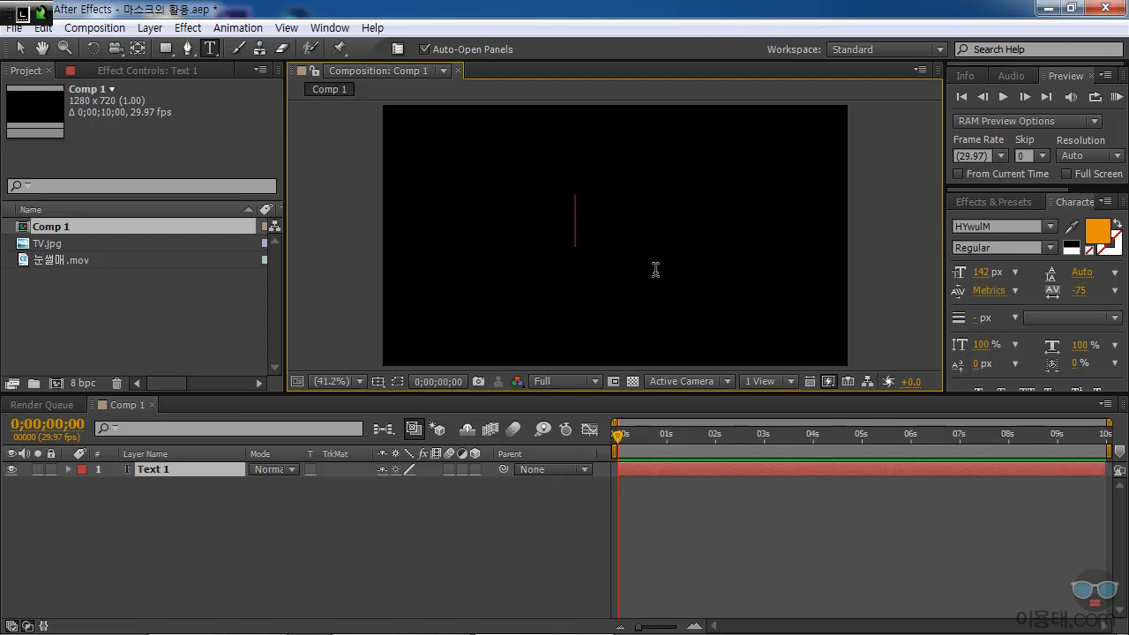
key("BackSpace")
type("S")
Set the letter S to 465 px and change its fill colour to white (FEFEFE).
double_click(597, 244)
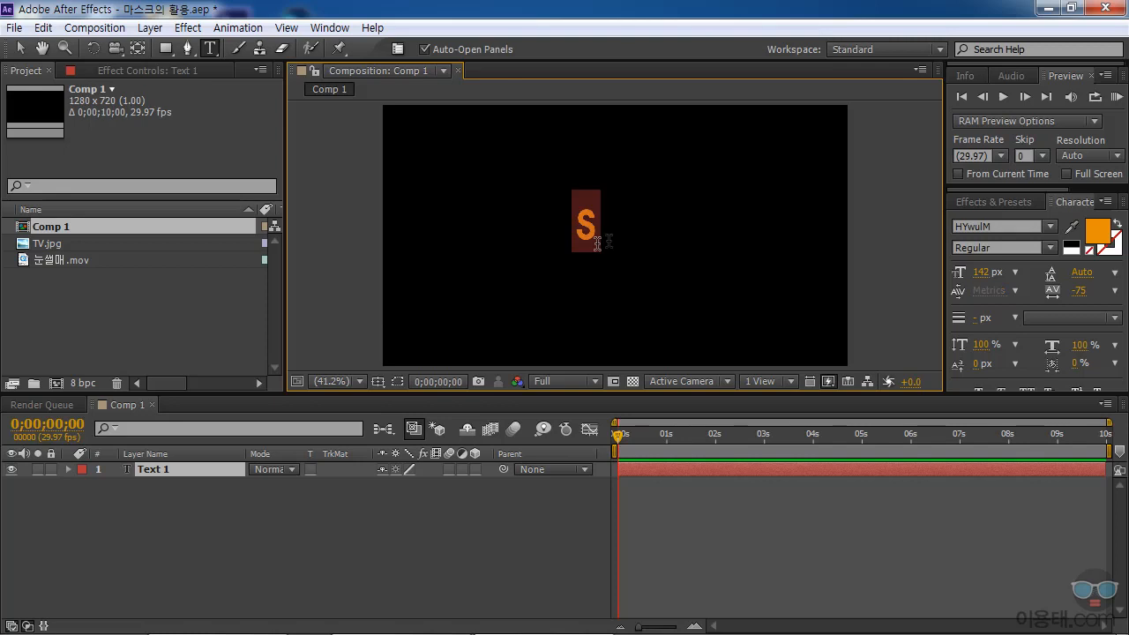
left_click_drag(979, 281, 1026, 277)
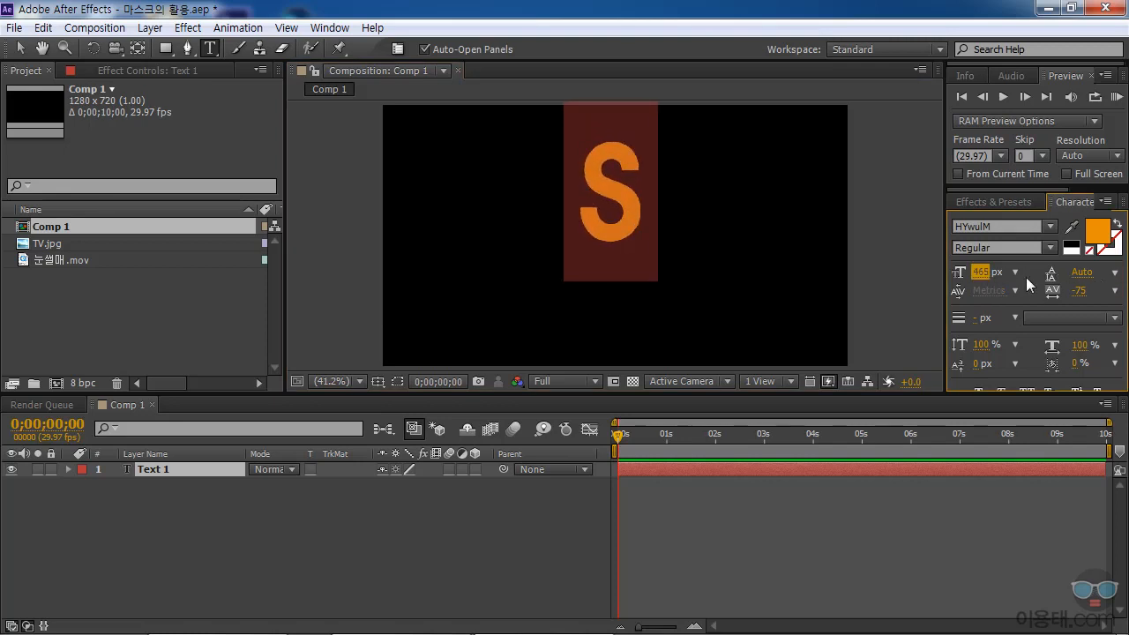
left_click(1097, 231)
left_click(379, 336)
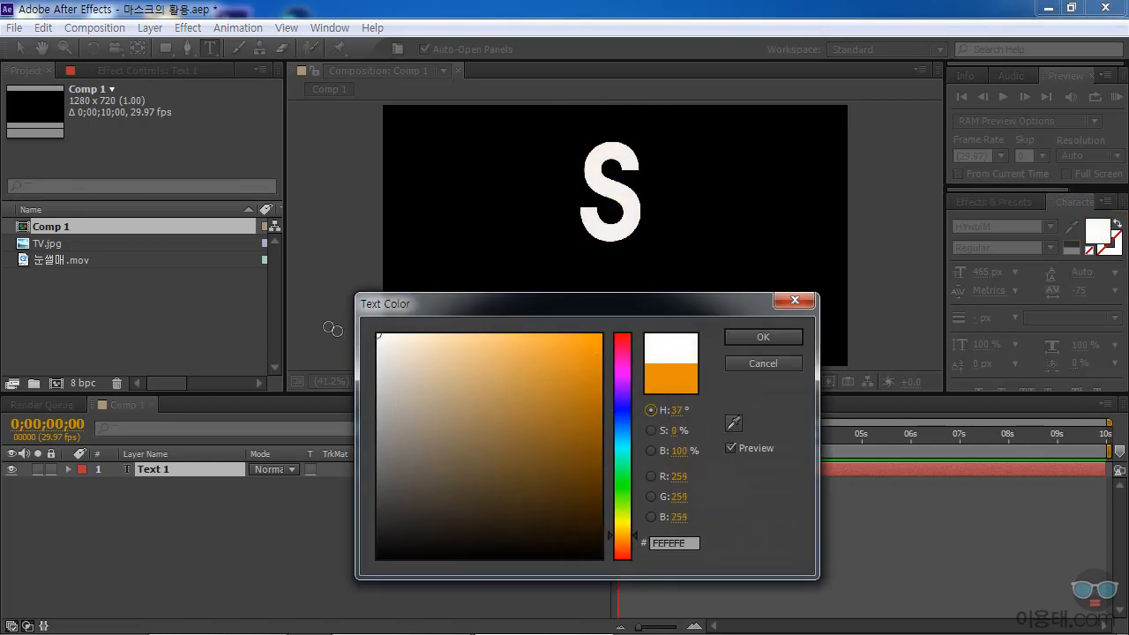
left_click(759, 335)
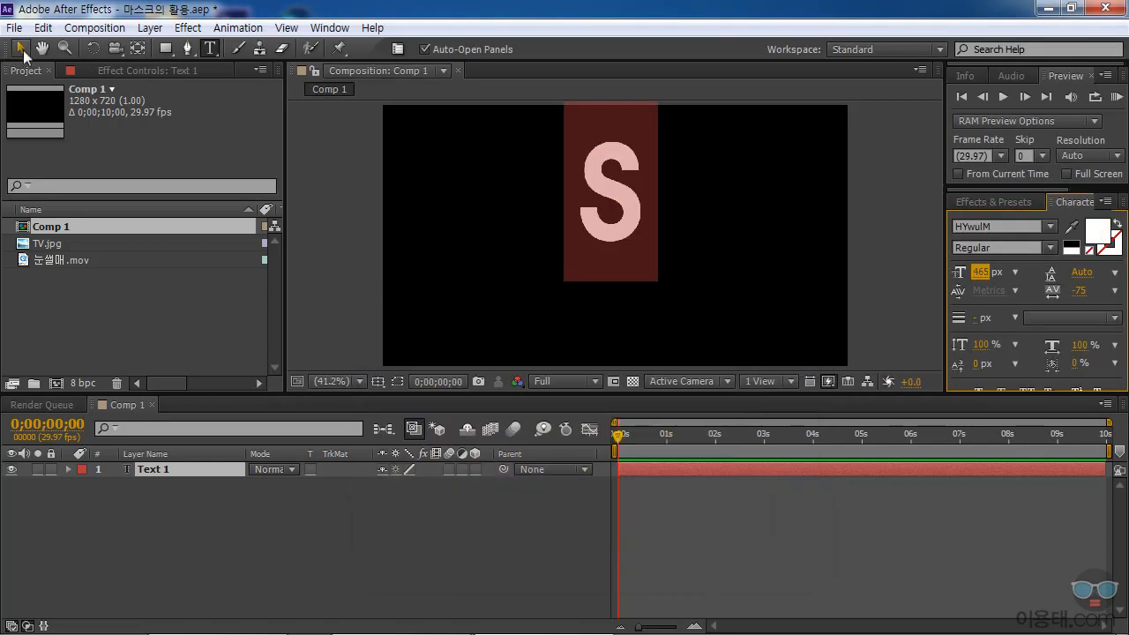
Enlarge the letter S to 646 px and move it to the centre of the composition frame.
left_click(20, 48)
left_click_drag(598, 188, 597, 239)
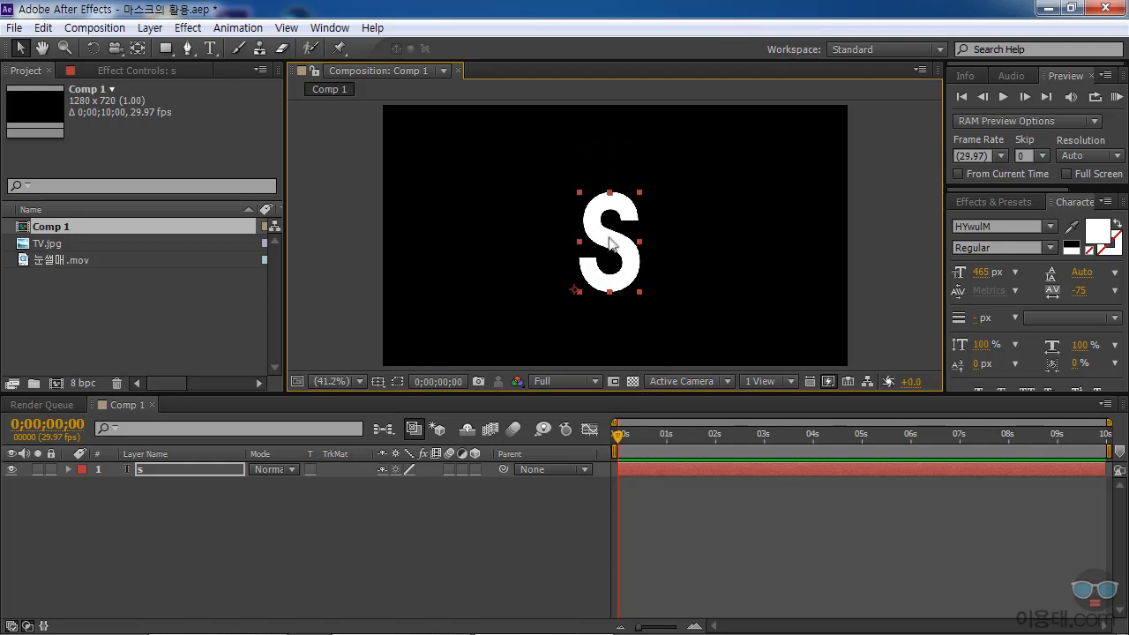
left_click_drag(979, 272, 1084, 285)
left_click_drag(980, 272, 1030, 273)
left_click_drag(634, 222, 623, 237)
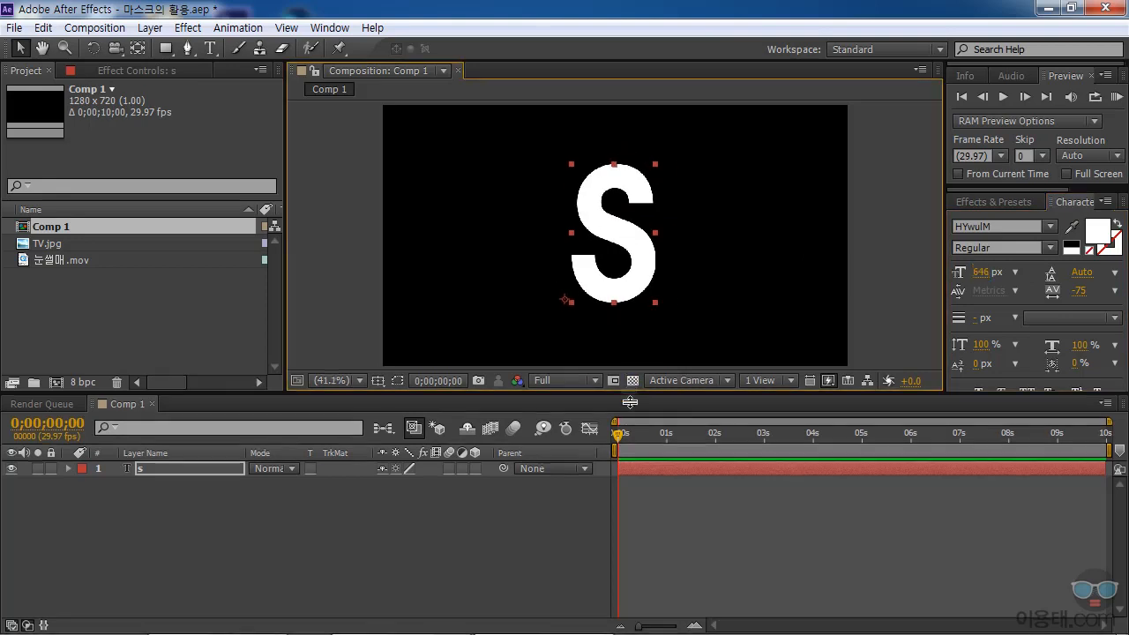
left_click_drag(630, 393, 632, 420)
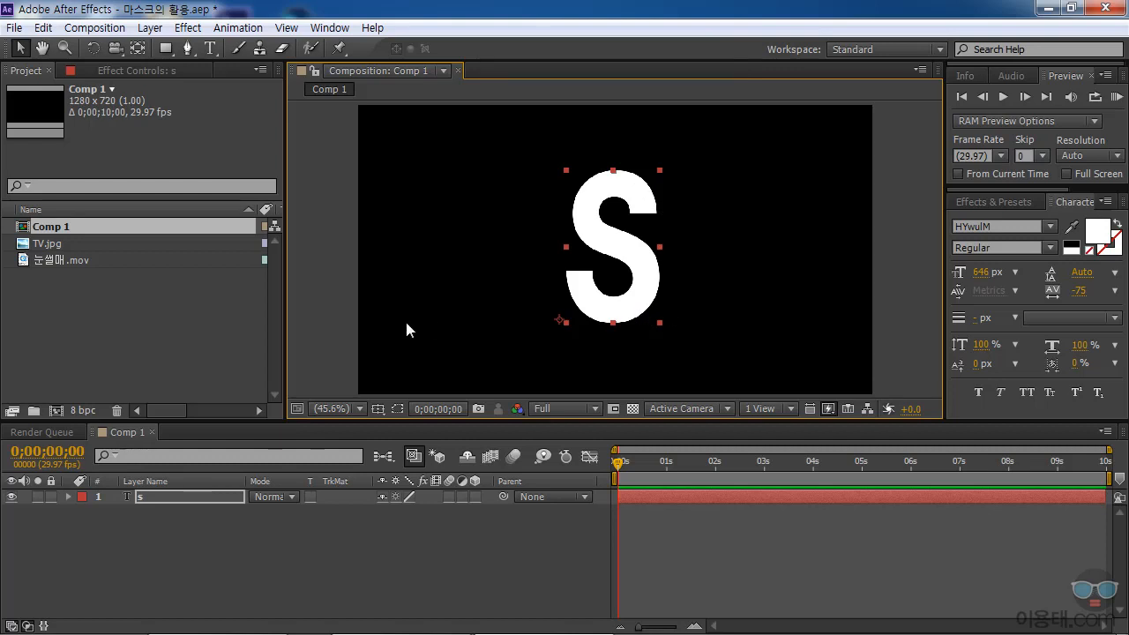
Import the 나뭇잎 JPEG from the 이미지 folder as footage.
left_click(187, 345)
double_click(187, 339)
left_click(732, 84)
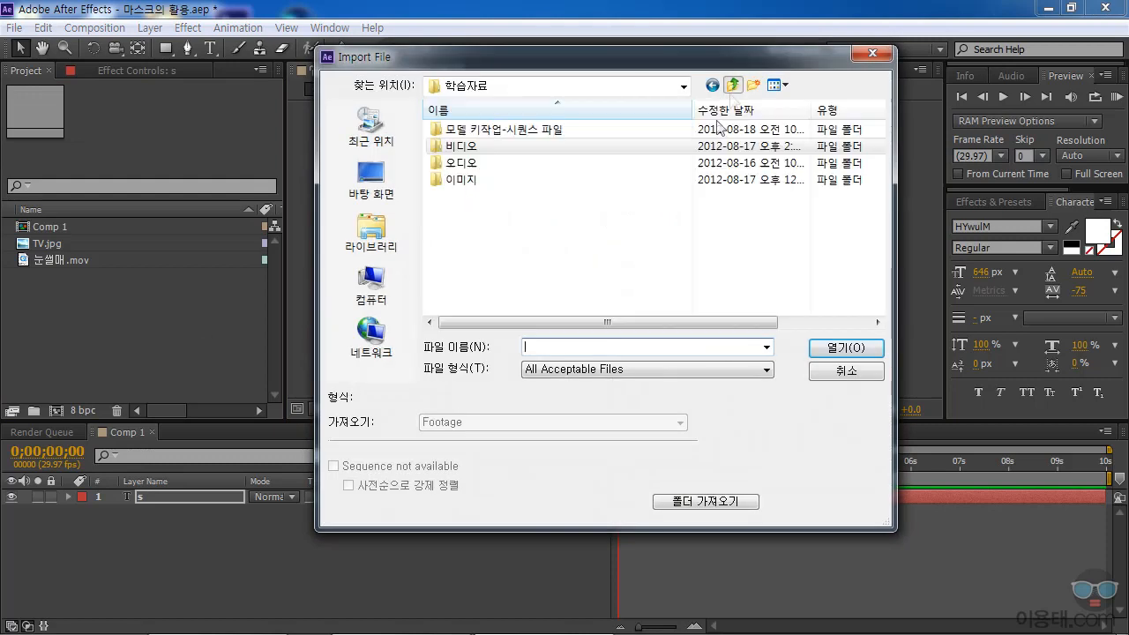
double_click(462, 181)
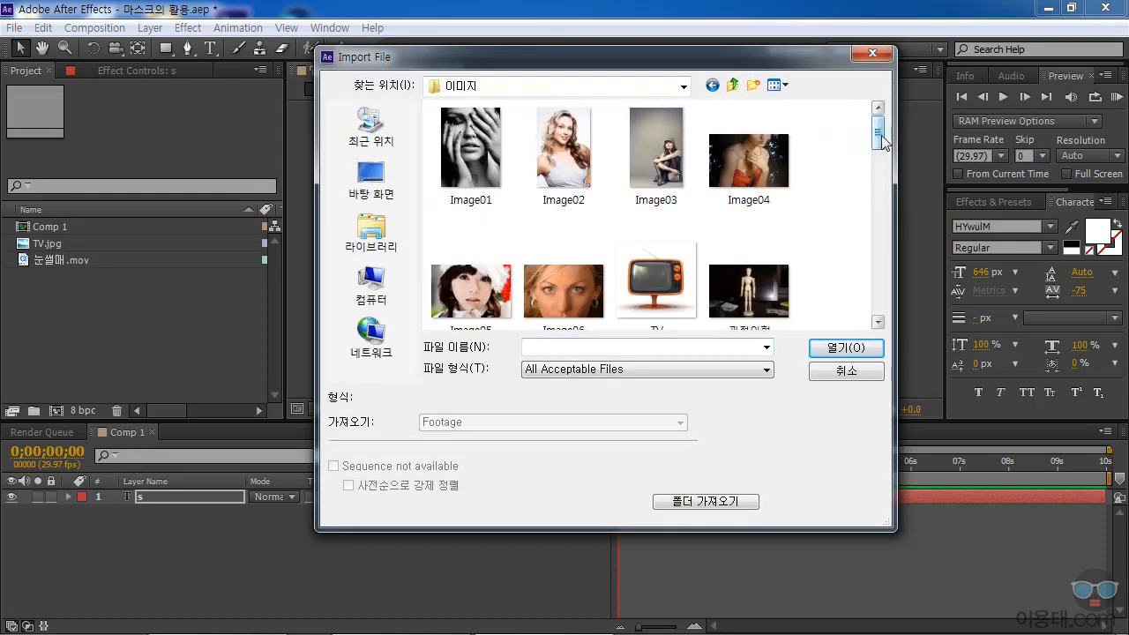
left_click_drag(882, 140, 884, 173)
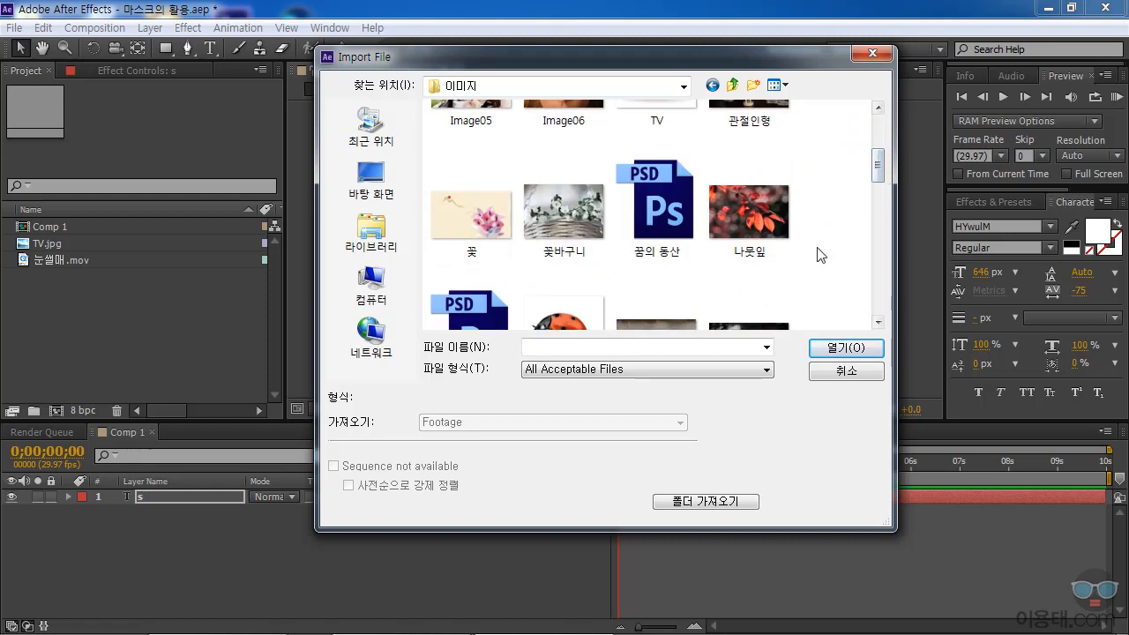
left_click(750, 210)
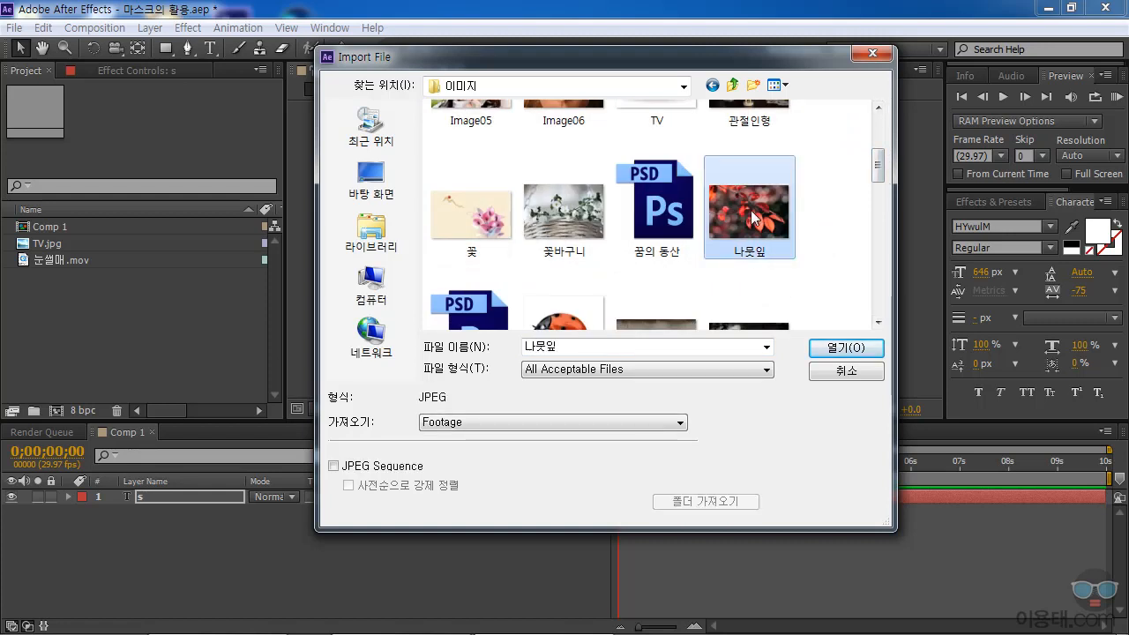
left_click(846, 348)
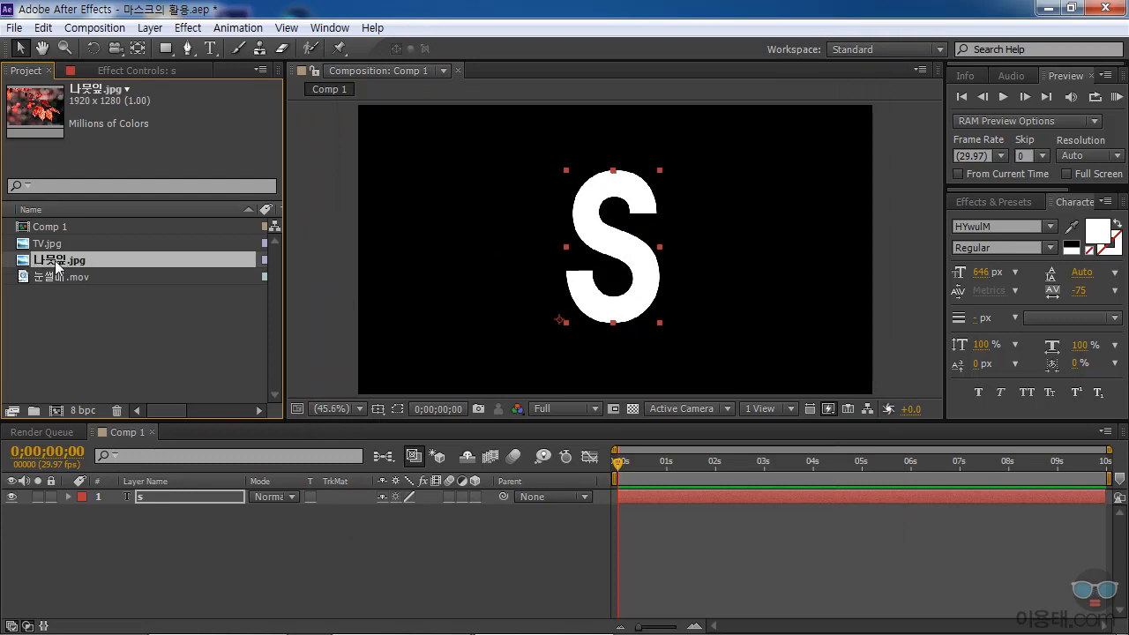
Create a new composition directly from the 나뭇잎.jpg footage.
right_click(25, 262)
right_click(28, 259)
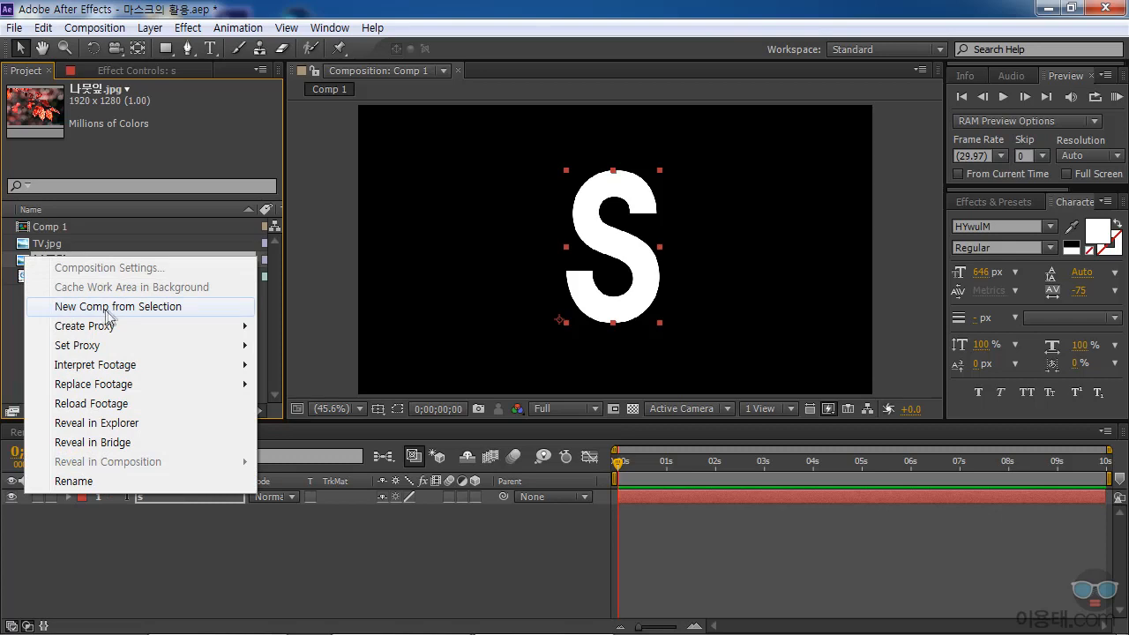
left_click(147, 309)
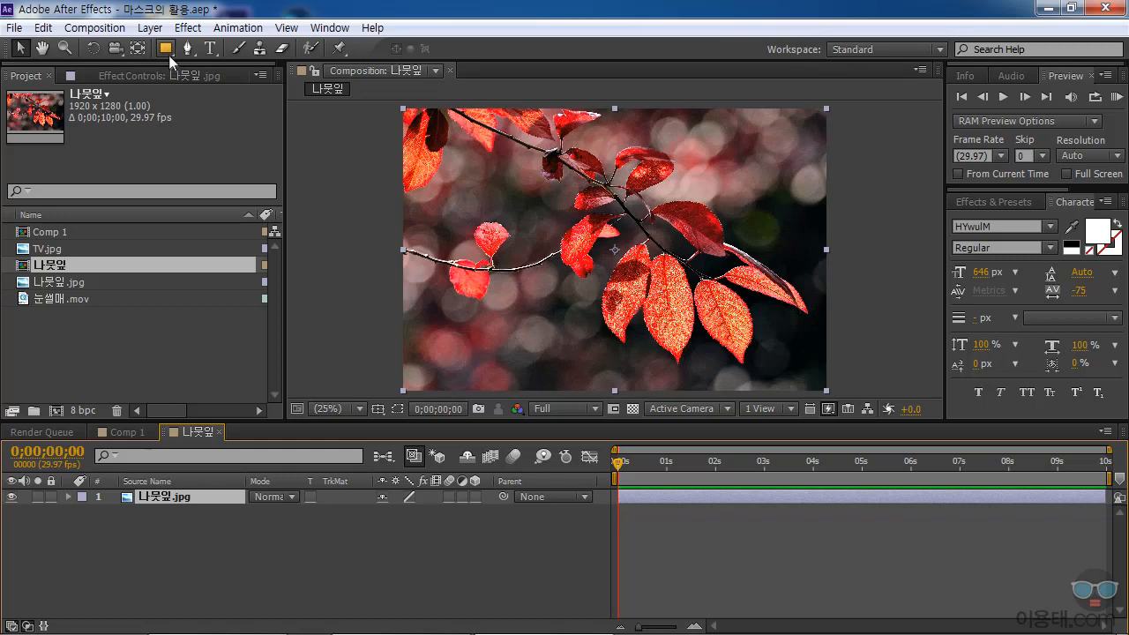
left_click_drag(173, 54, 218, 98)
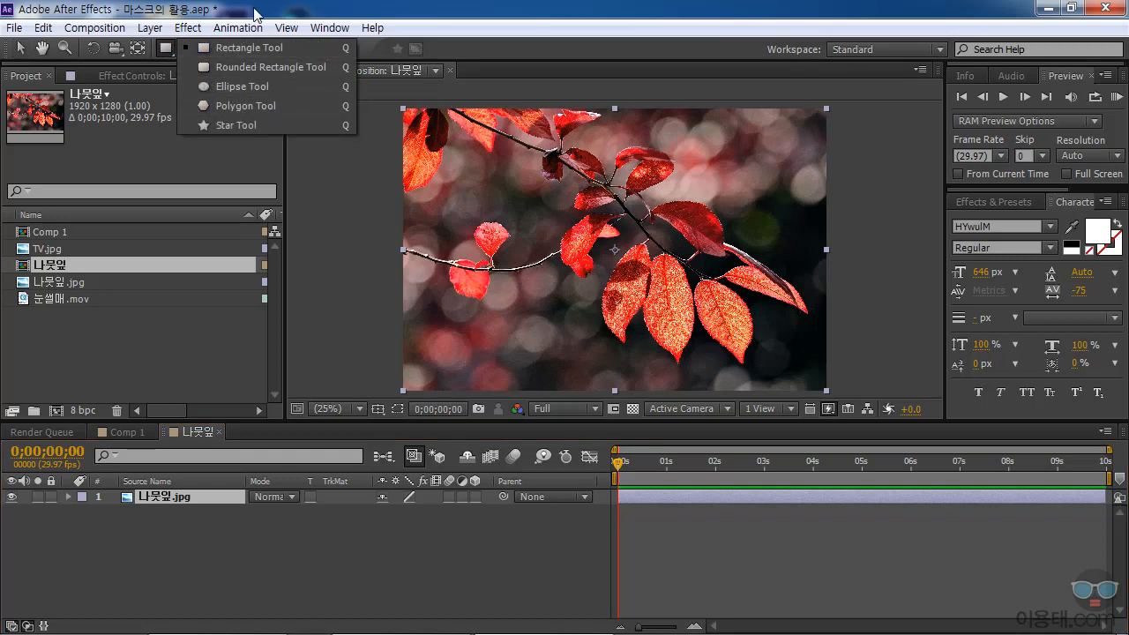
left_click(421, 30)
left_click(190, 53)
left_click(192, 53)
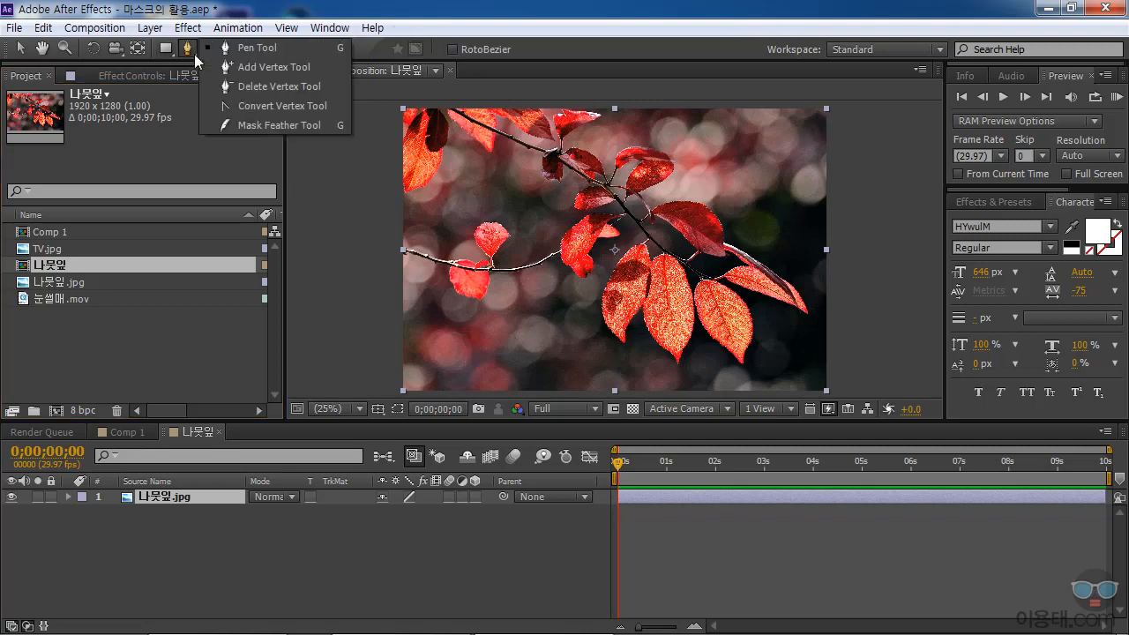
left_click(192, 153)
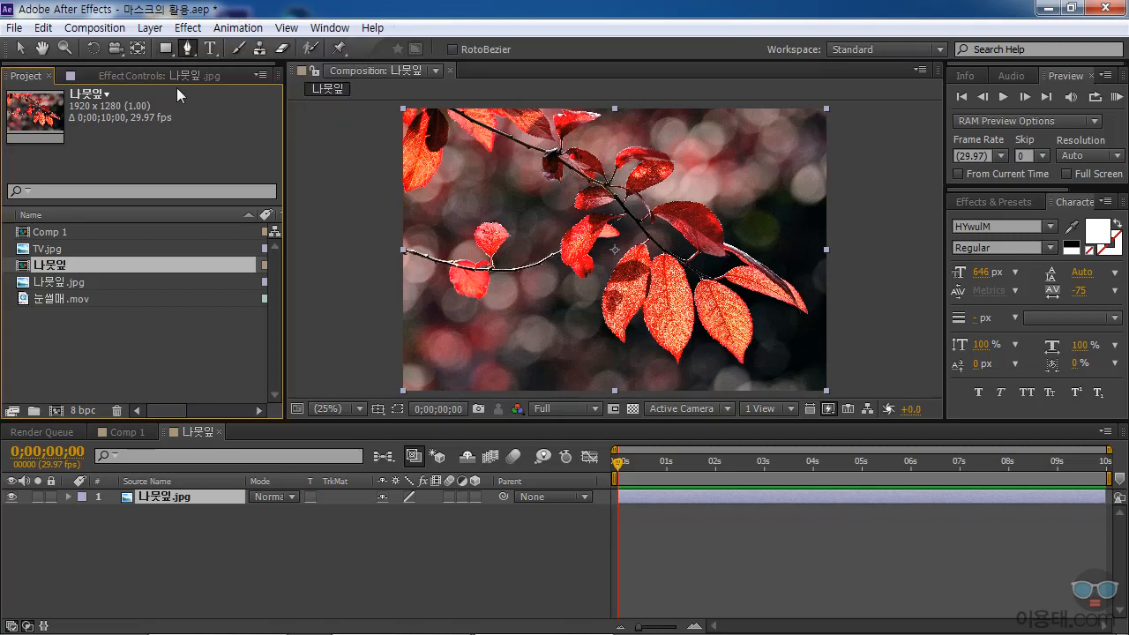
left_click(171, 54)
left_click(172, 54)
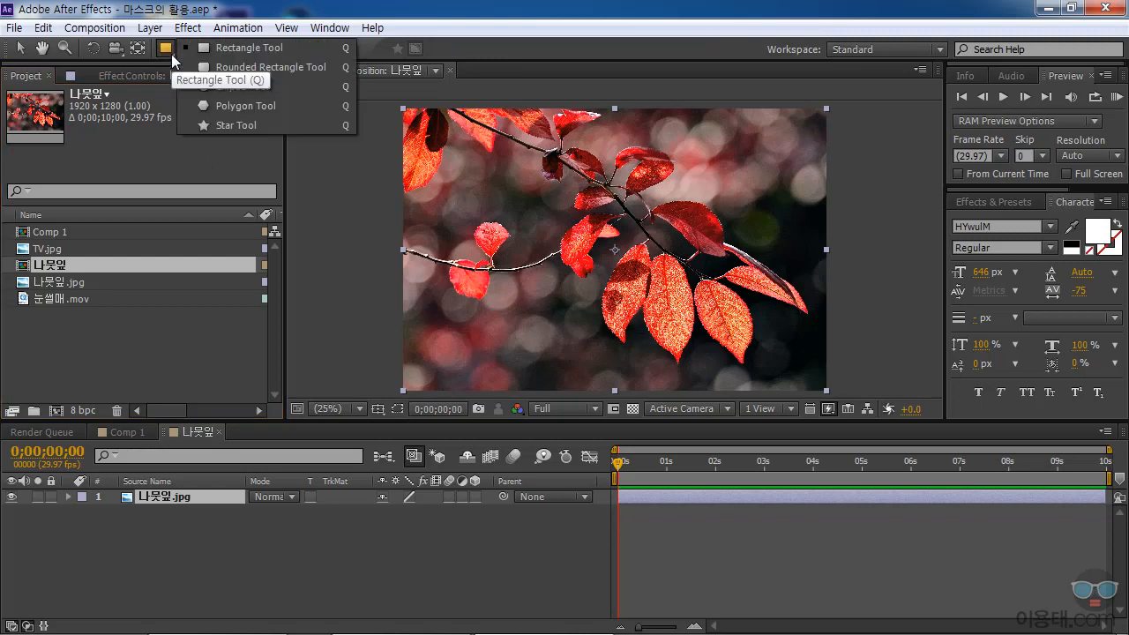
Draw a trial rectangle mask on the 나뭇잎.jpg layer and undo it.
left_click(221, 47)
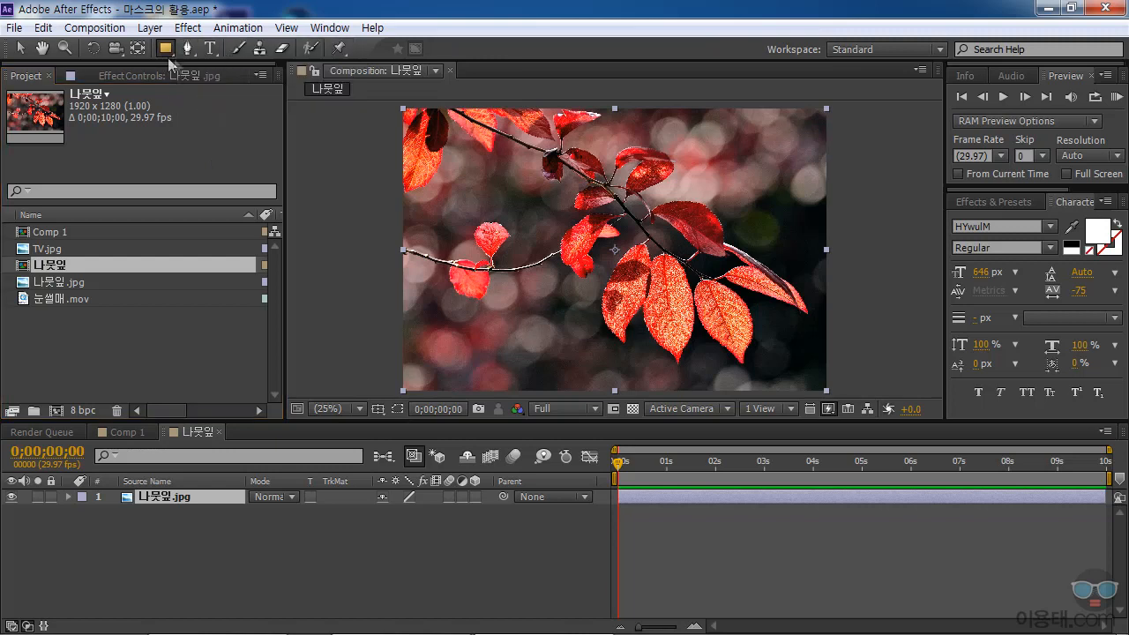
left_click_drag(490, 178, 619, 271)
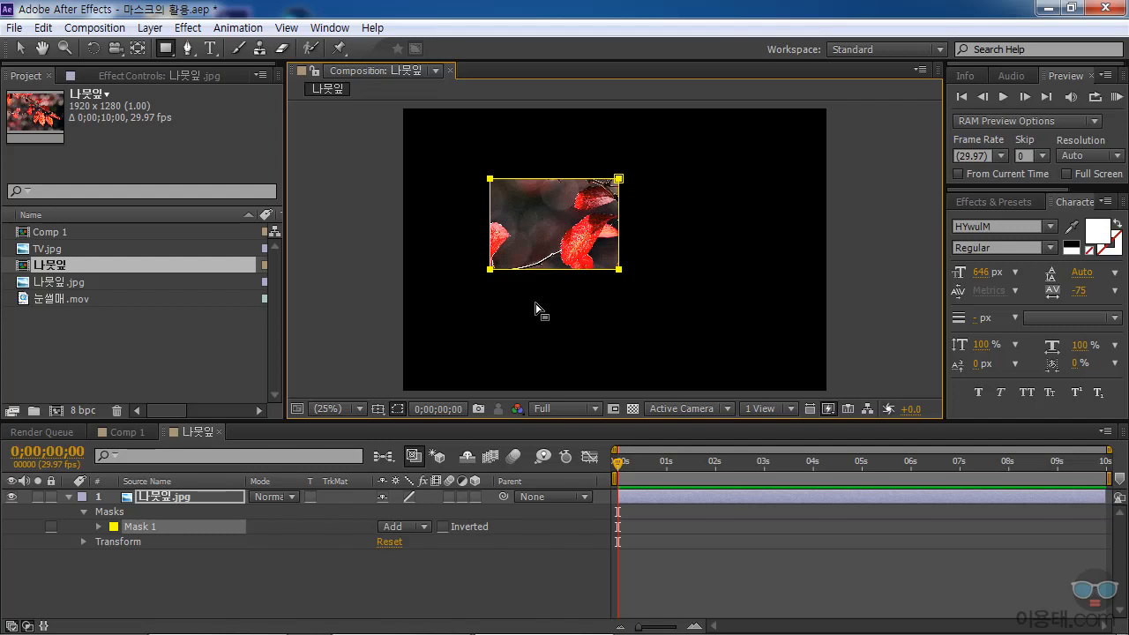
key("ctrl+z")
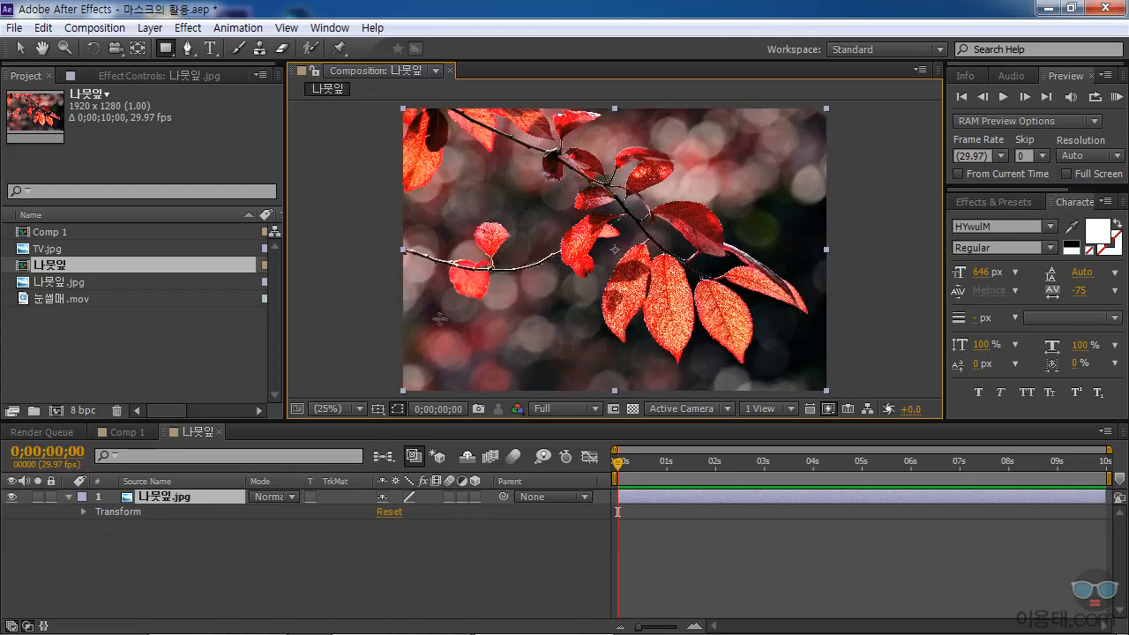
With no layer selected, draw a red rectangle shape over the leaf image and delete the resulting shape layer.
left_click(167, 540)
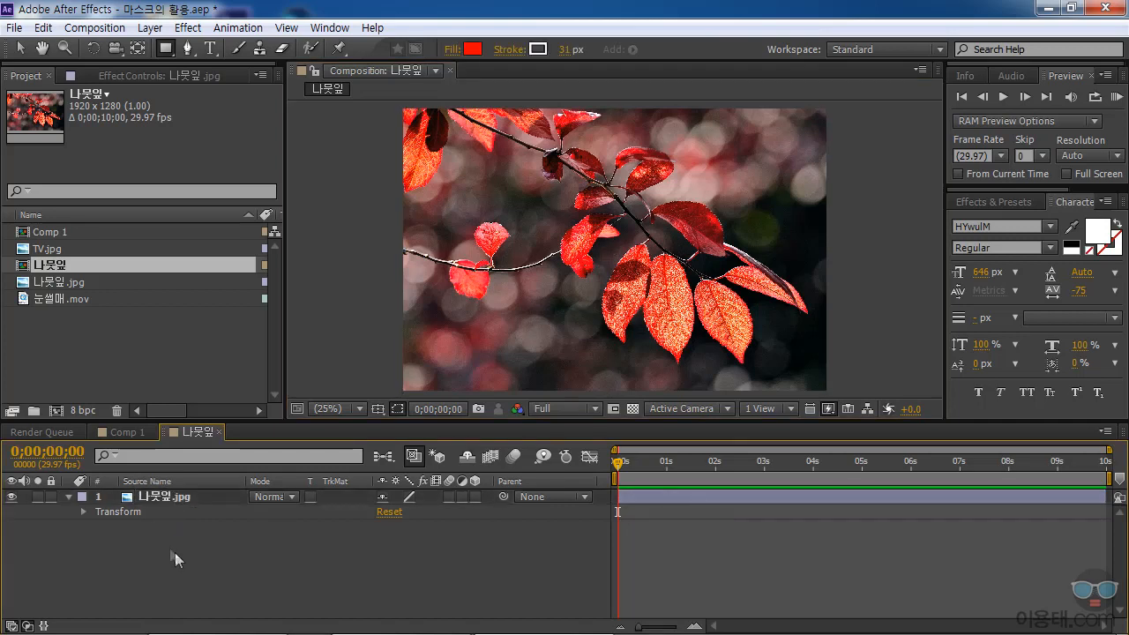
left_click(165, 48)
left_click_drag(503, 186, 655, 281)
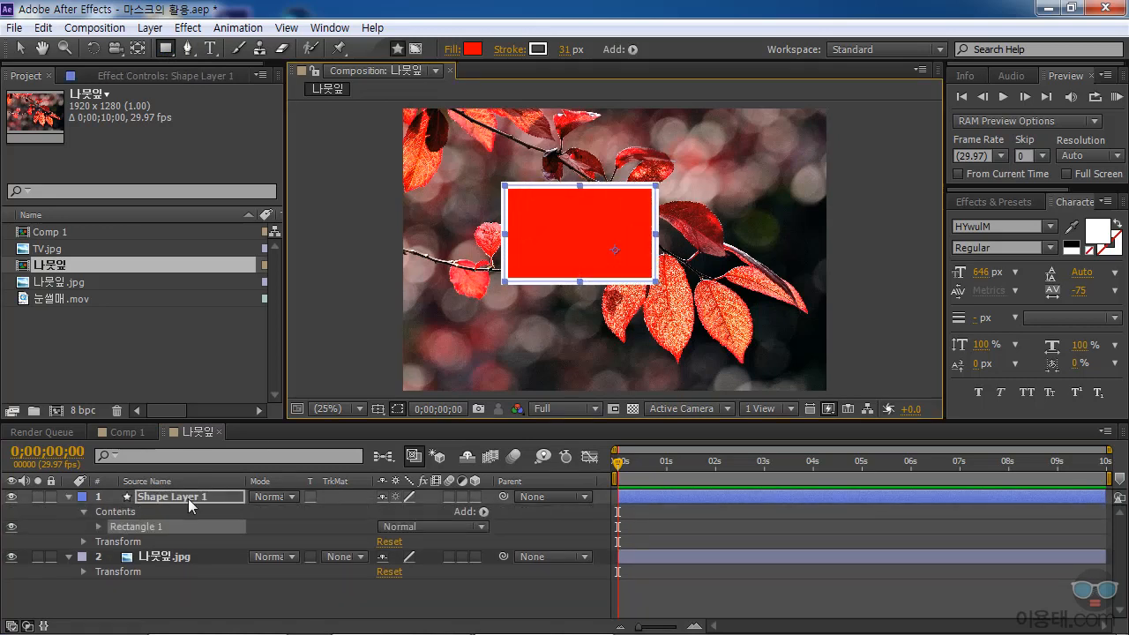
key("Delete")
Draw a rectangular mask on the 나뭇잎.jpg layer, up and left of the frame's centre, and check it against the transparency grid.
left_click(165, 497)
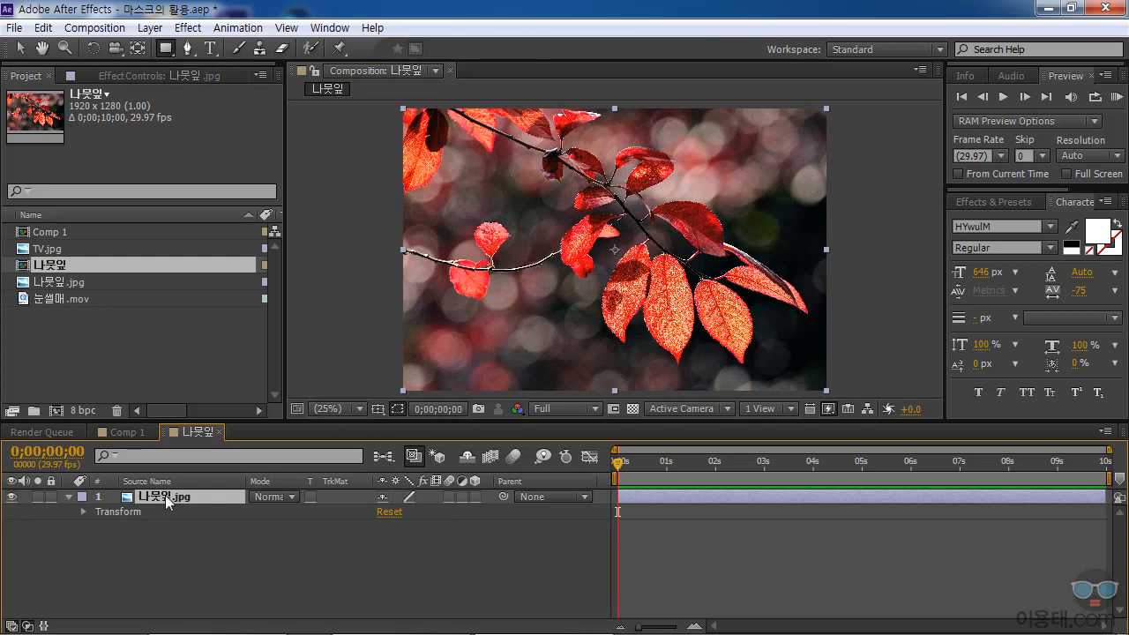
left_click(166, 49)
left_click_drag(484, 181, 619, 273)
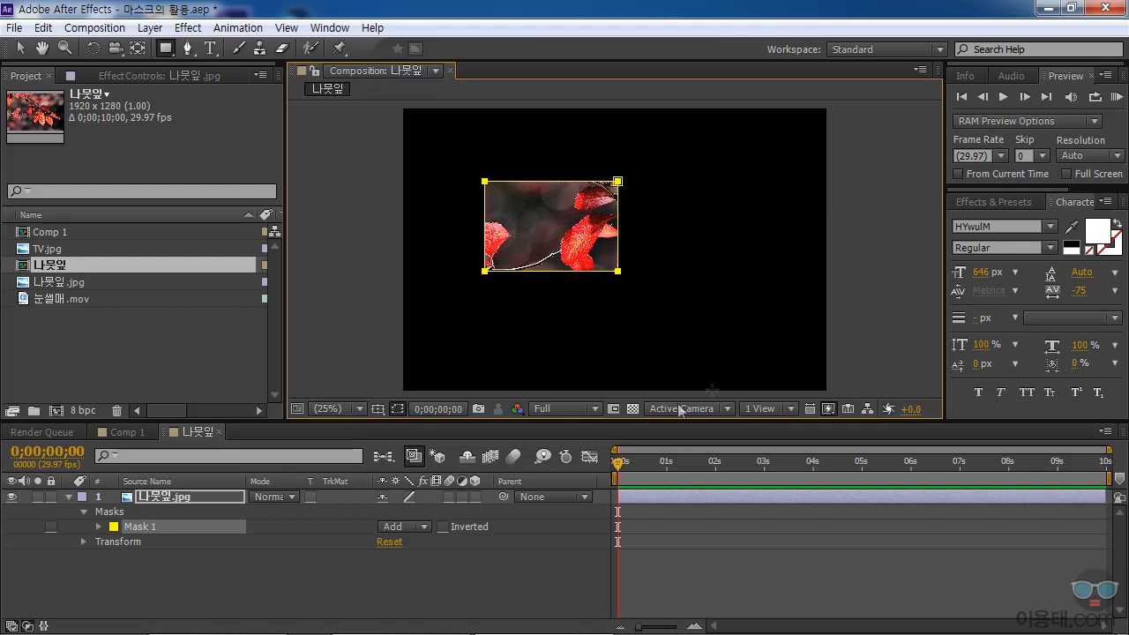
left_click(633, 408)
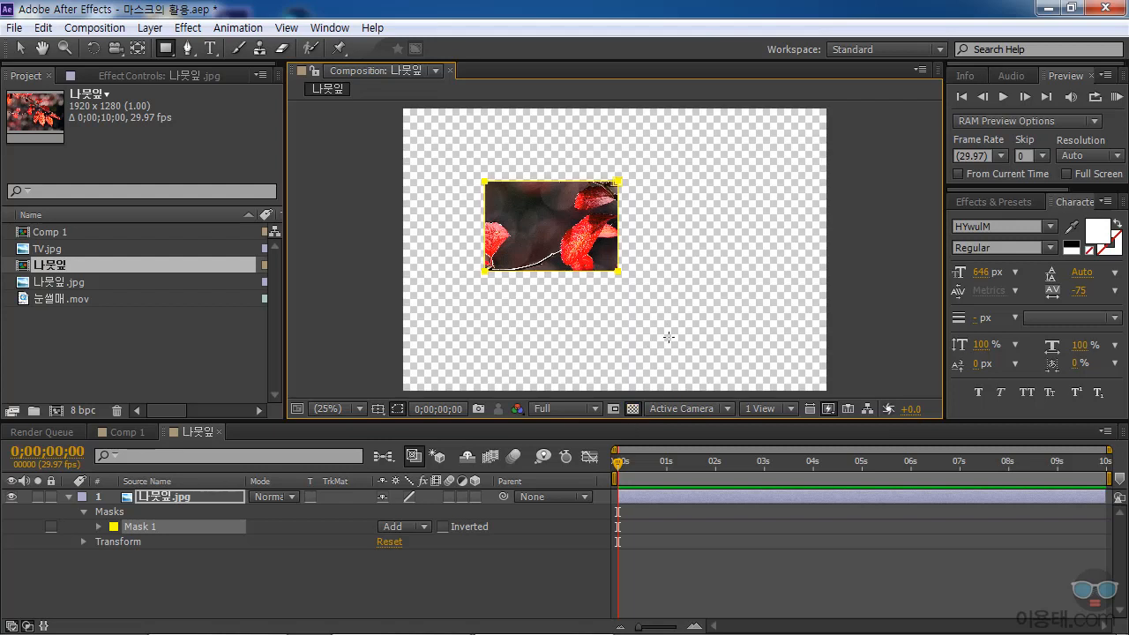
left_click(632, 409)
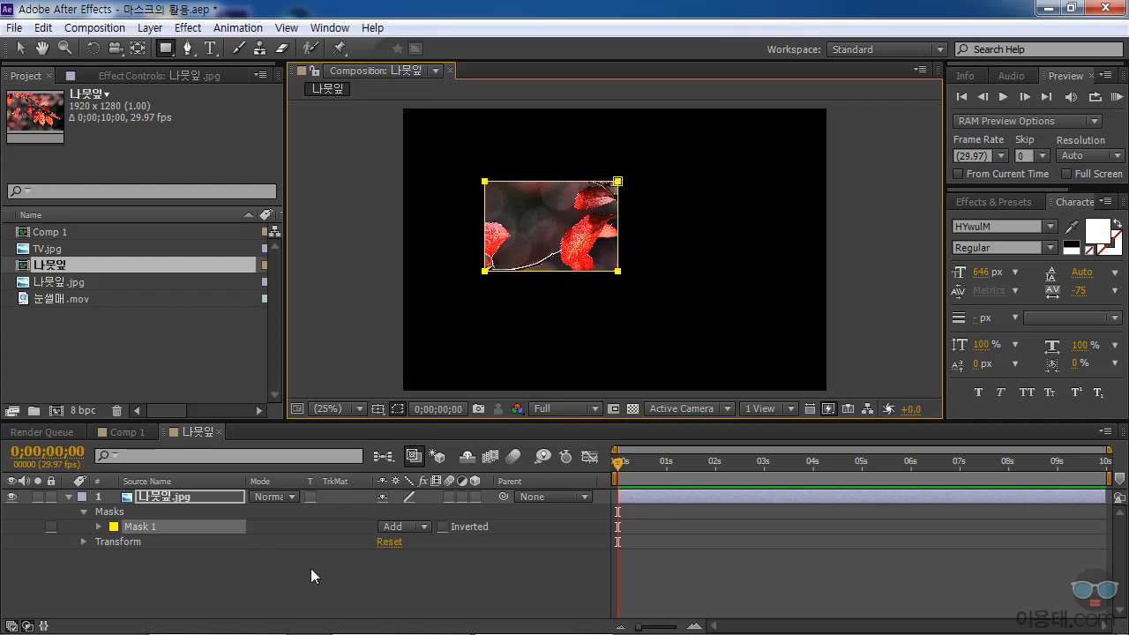
Add TV.jpg beneath the 나뭇잎.jpg layer and scale it to 39%.
left_click(44, 248)
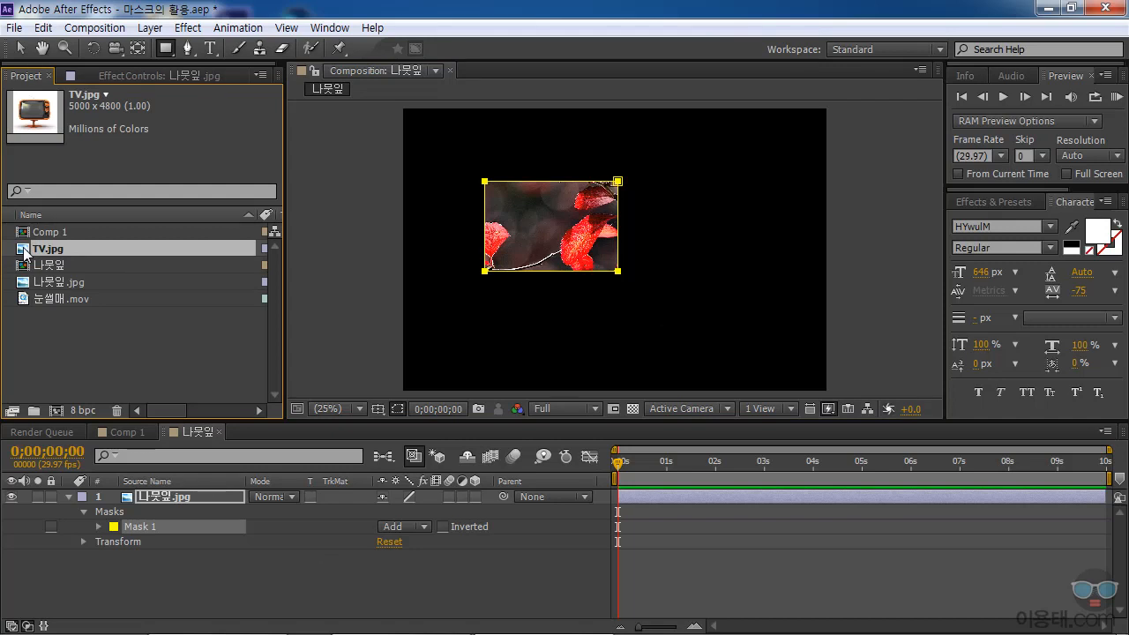
left_click_drag(24, 251, 147, 592)
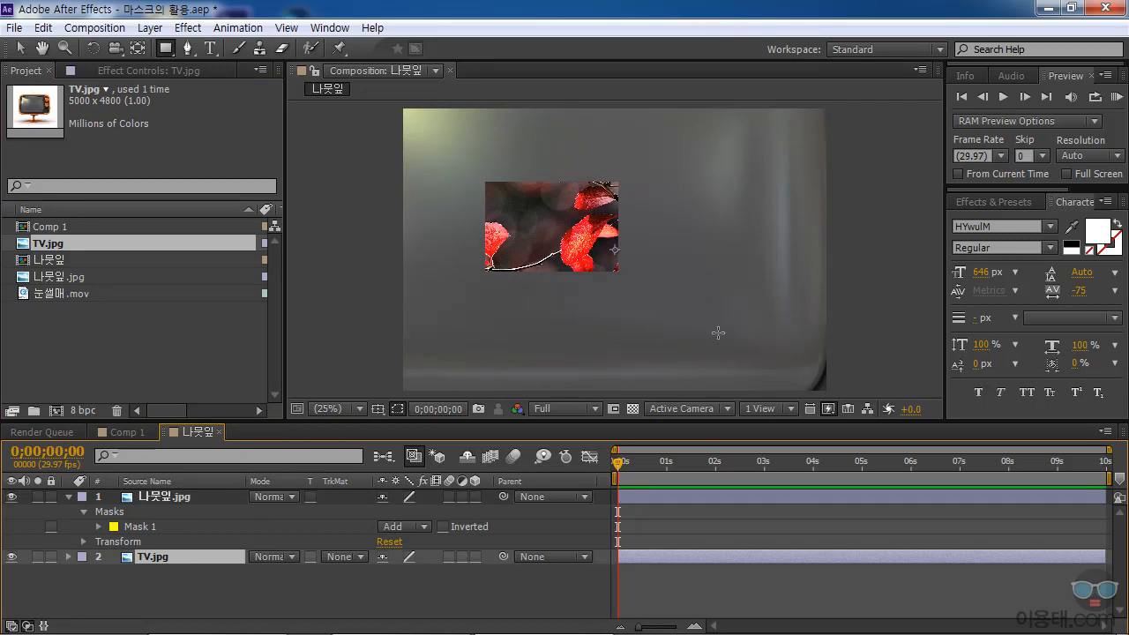
left_click(69, 557)
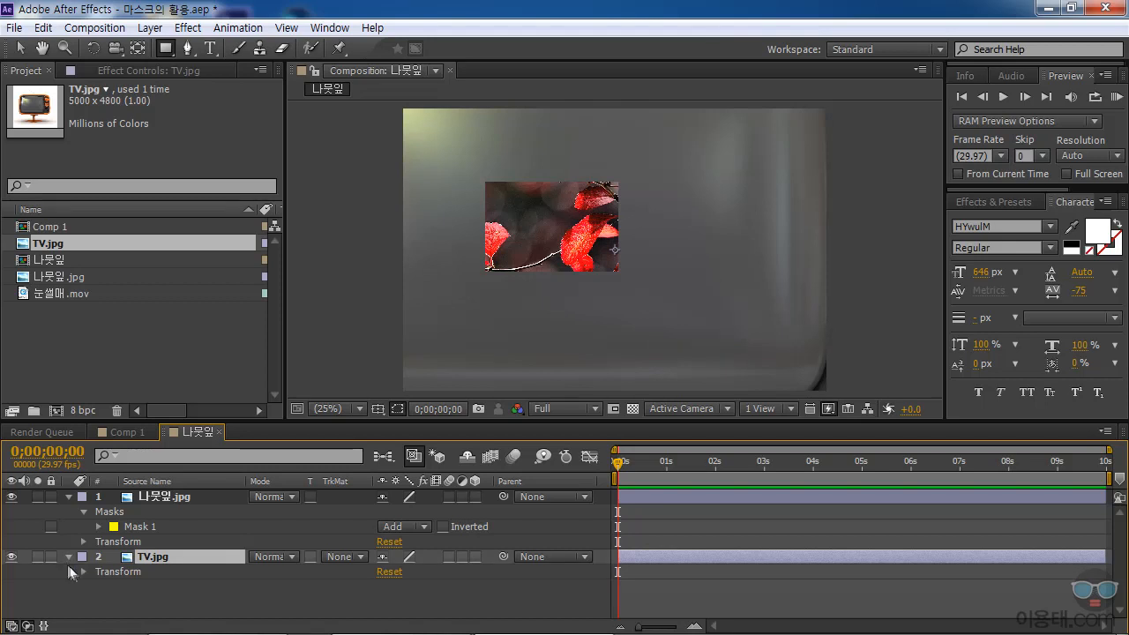
left_click(83, 572)
left_click_drag(411, 582, 357, 584)
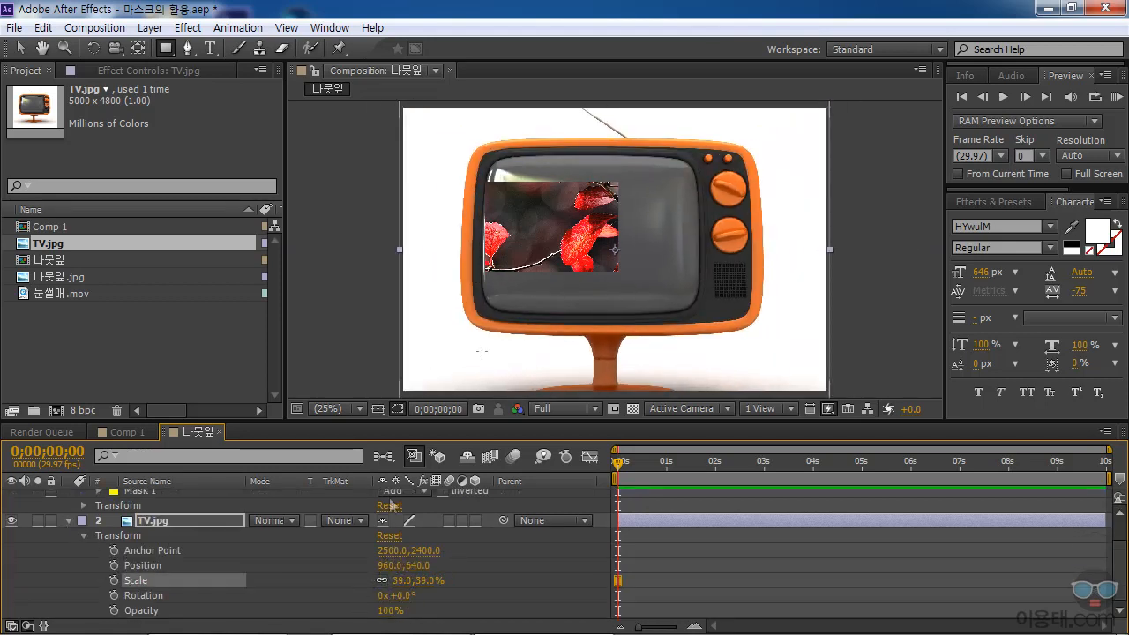
left_click(69, 520)
Reveal the properties of Mask 1 on the 나뭇잎.jpg layer and make the timeline area taller.
left_click(167, 499)
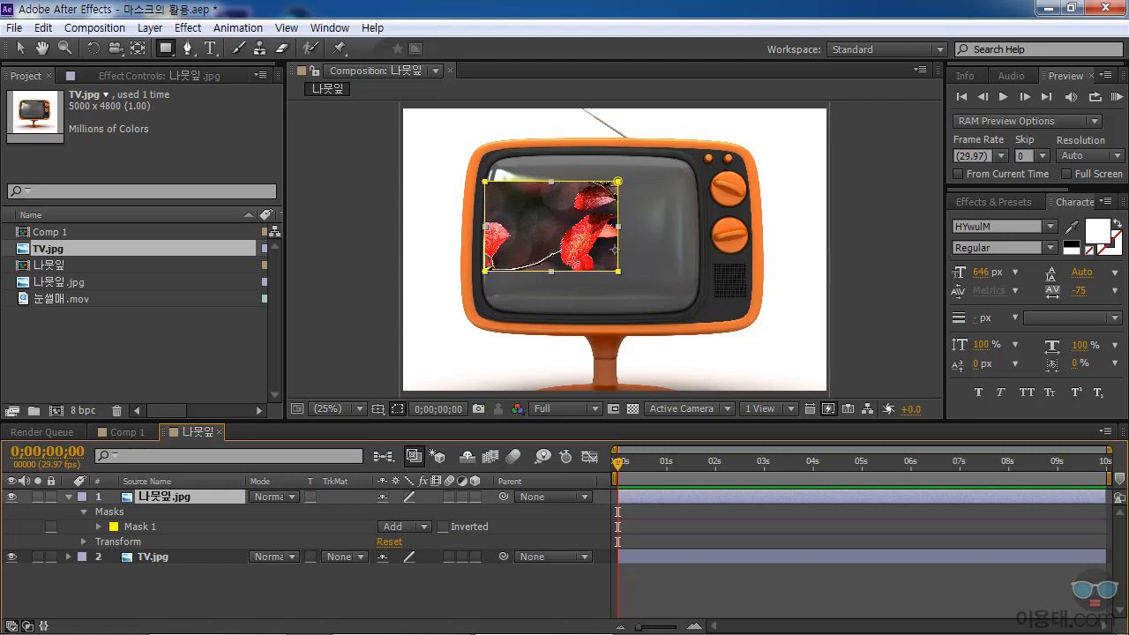
left_click(140, 527)
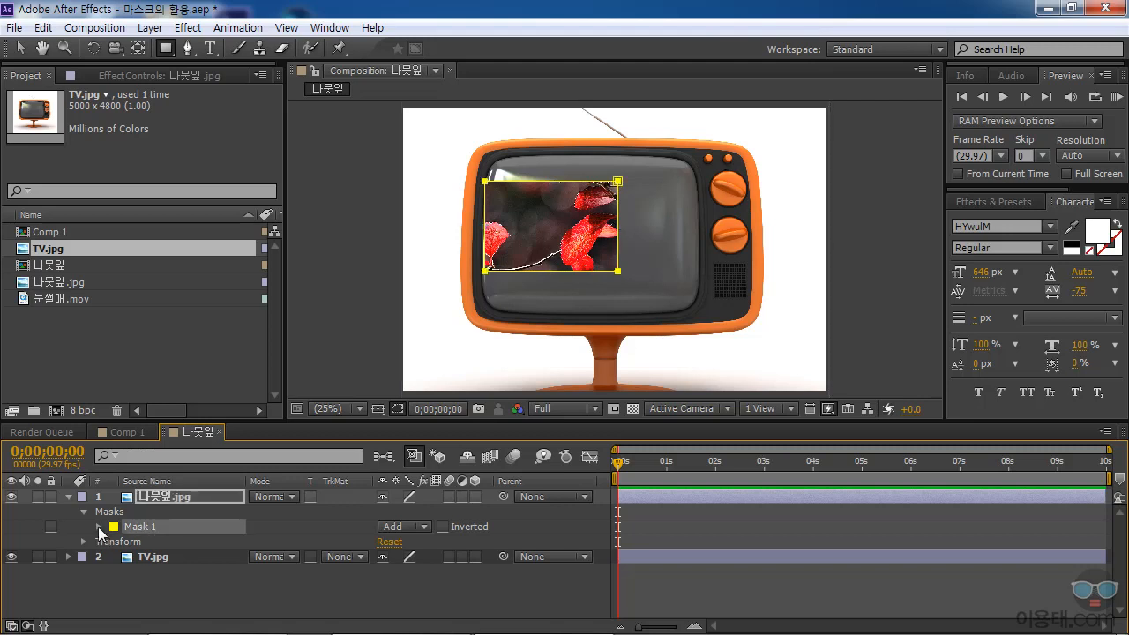
left_click(99, 527)
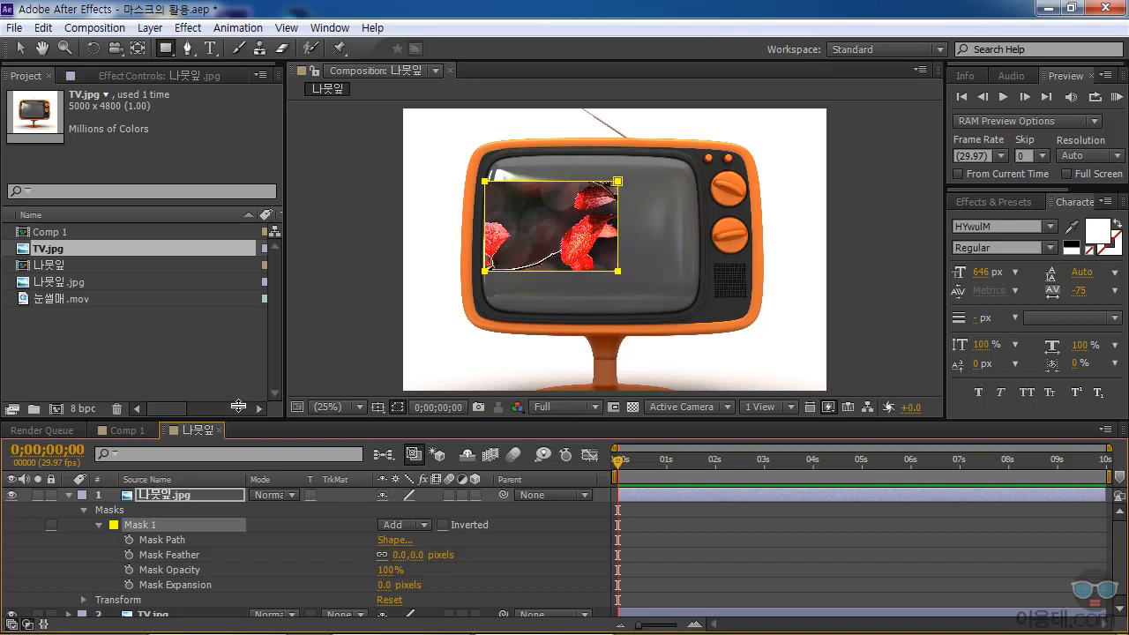
left_click_drag(238, 419, 238, 377)
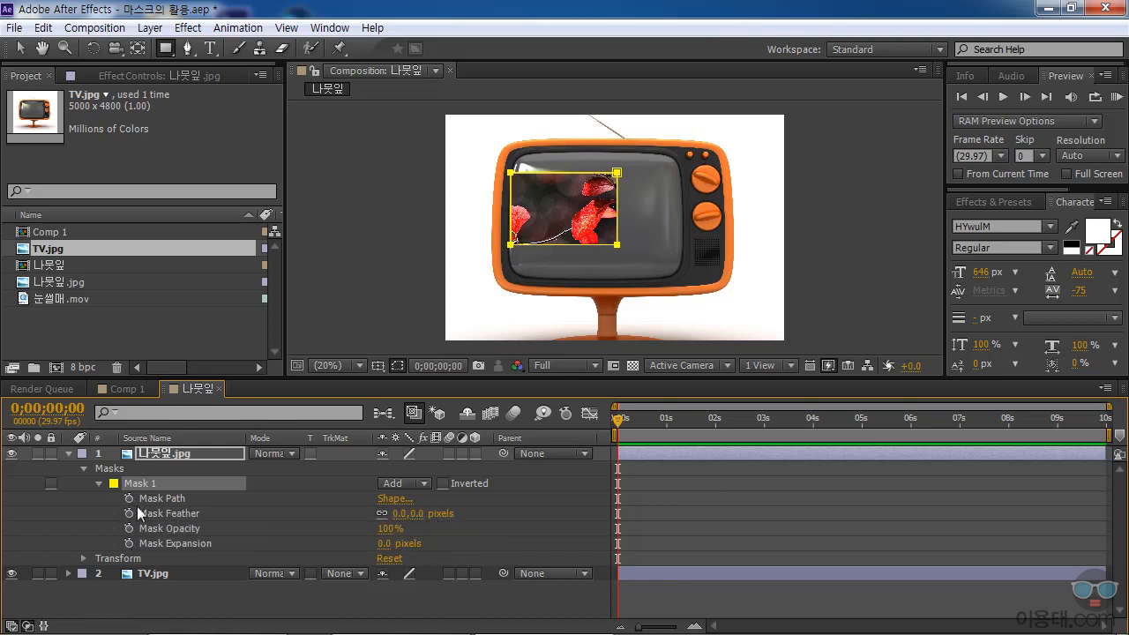
Try out the feather, opacity and expansion values of Mask 1, returning the expansion to 0 pixels.
left_click(208, 514)
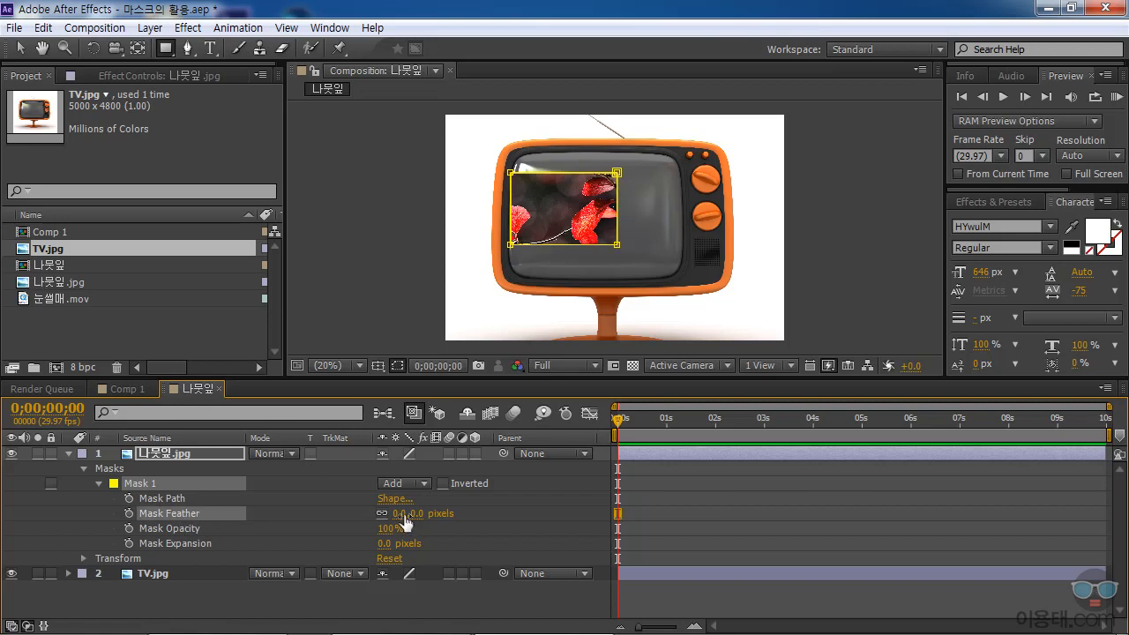
left_click_drag(398, 514, 363, 520)
left_click_drag(401, 526, 476, 533)
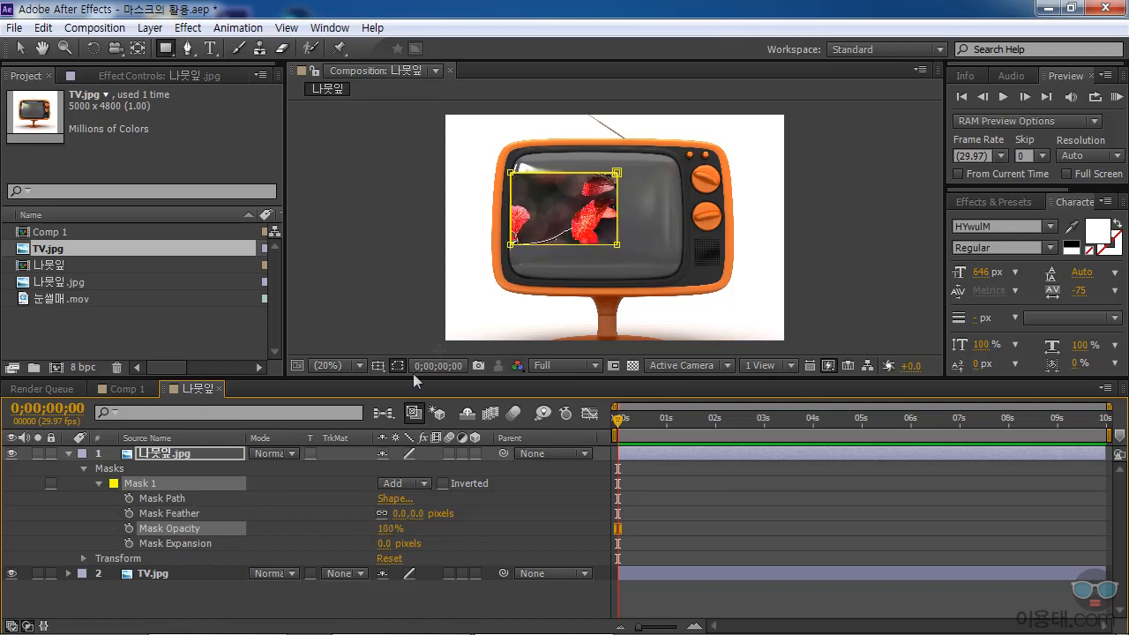
mouse_move(397, 543)
left_mouse_down()
mouse_move(363, 545)
mouse_move(388, 546)
left_mouse_up()
left_click(394, 544)
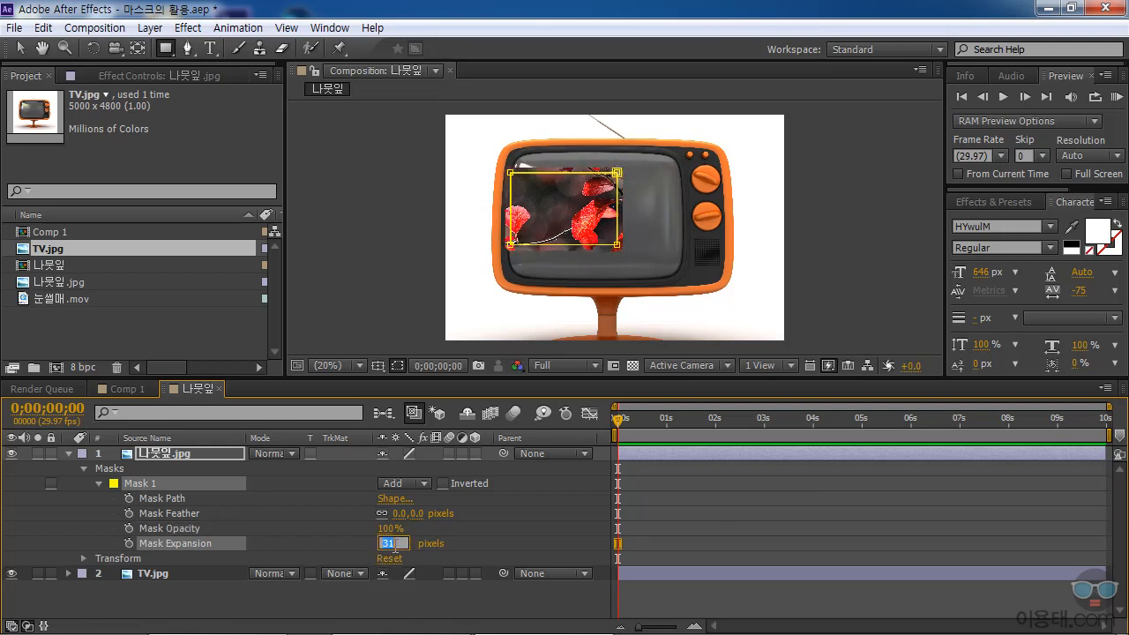
type("0")
key("Return")
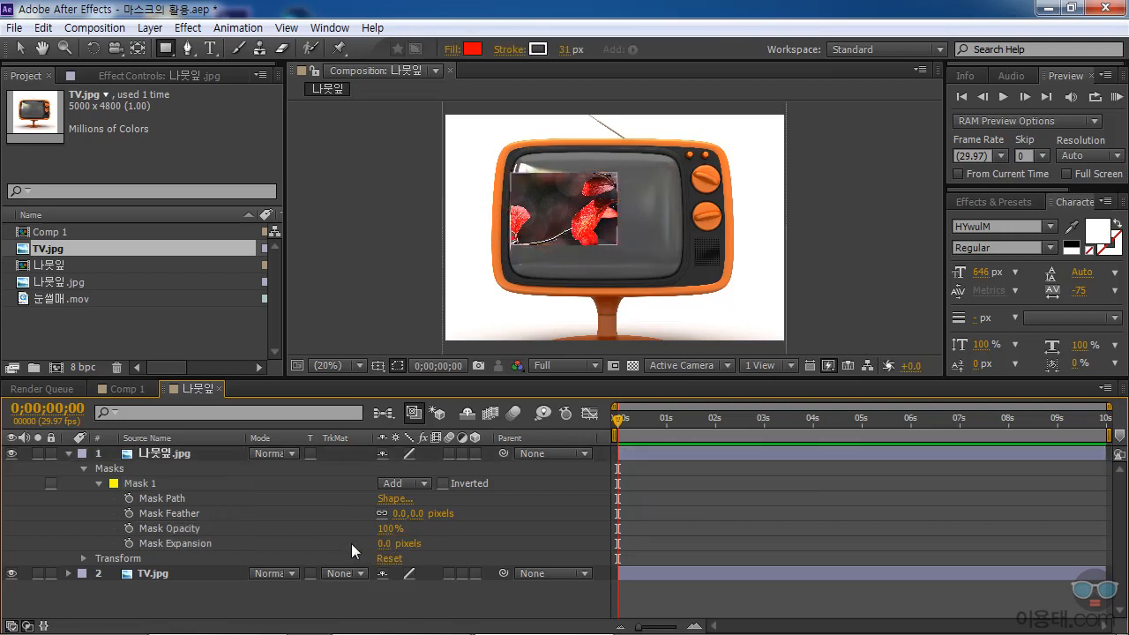
Draw a circular second mask overlapping the rectangular mask's lower-right corner, reveal its properties and enlarge the timeline area.
left_click(138, 484)
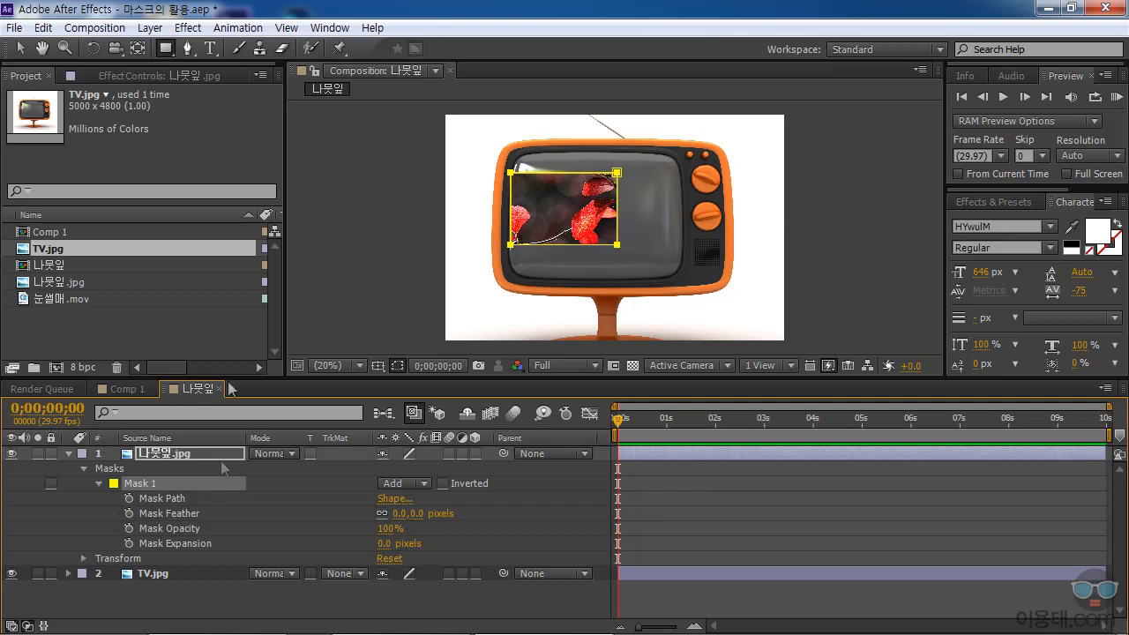
left_click_drag(165, 49, 212, 88)
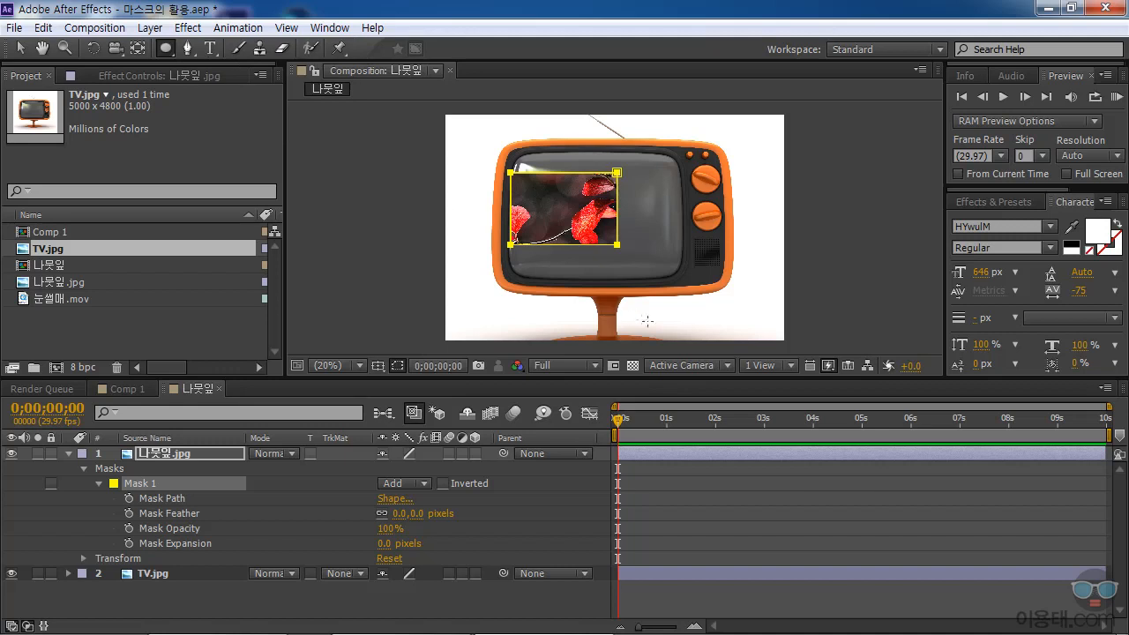
left_click_drag(586, 212, 685, 313)
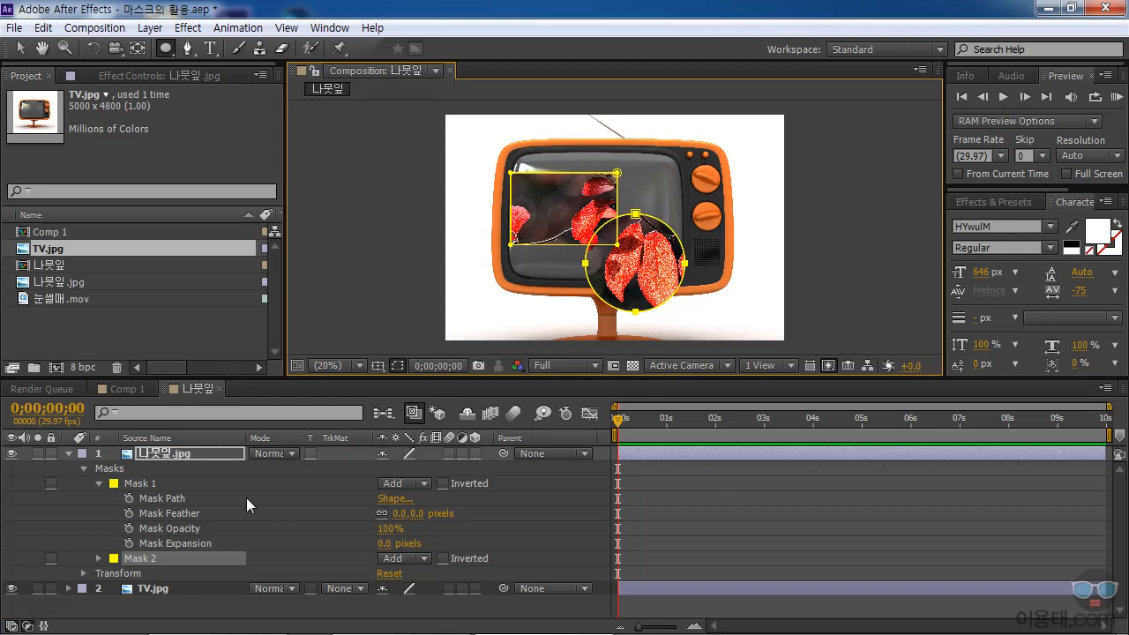
left_click(97, 558)
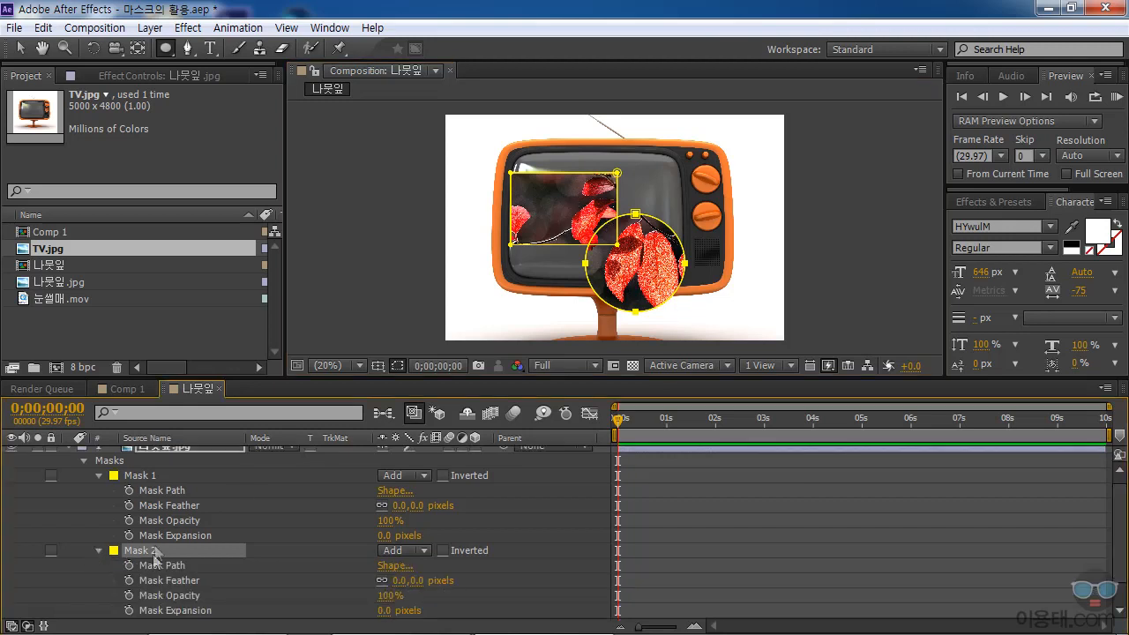
left_click_drag(250, 377, 250, 349)
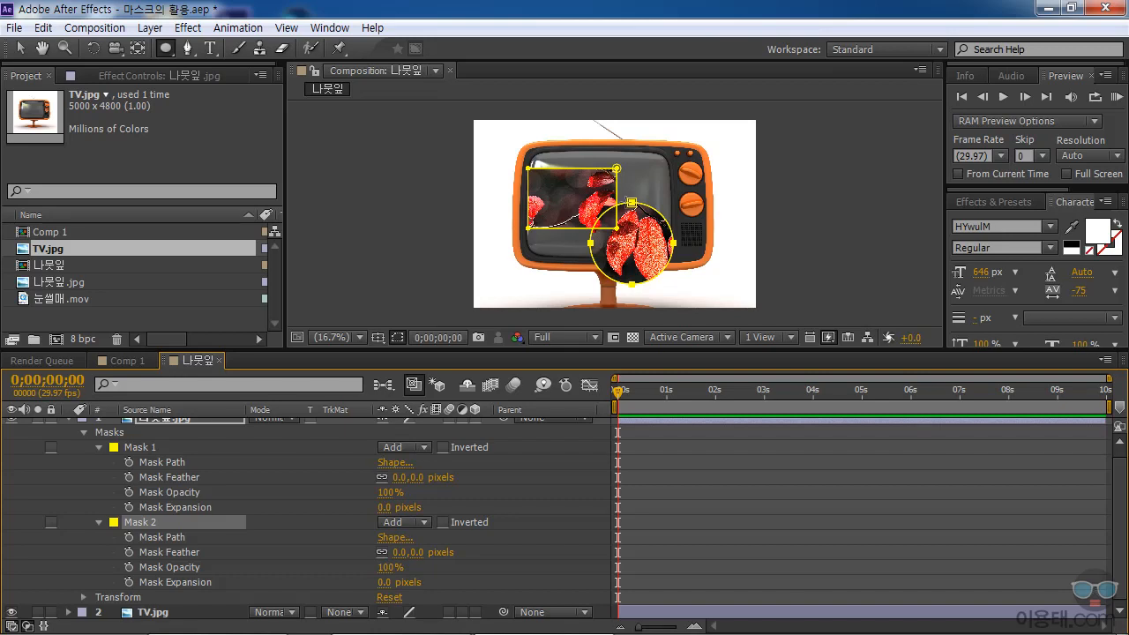
Try Mask 1 in None mode and in Subtract mode.
left_click(403, 450)
left_click(430, 466)
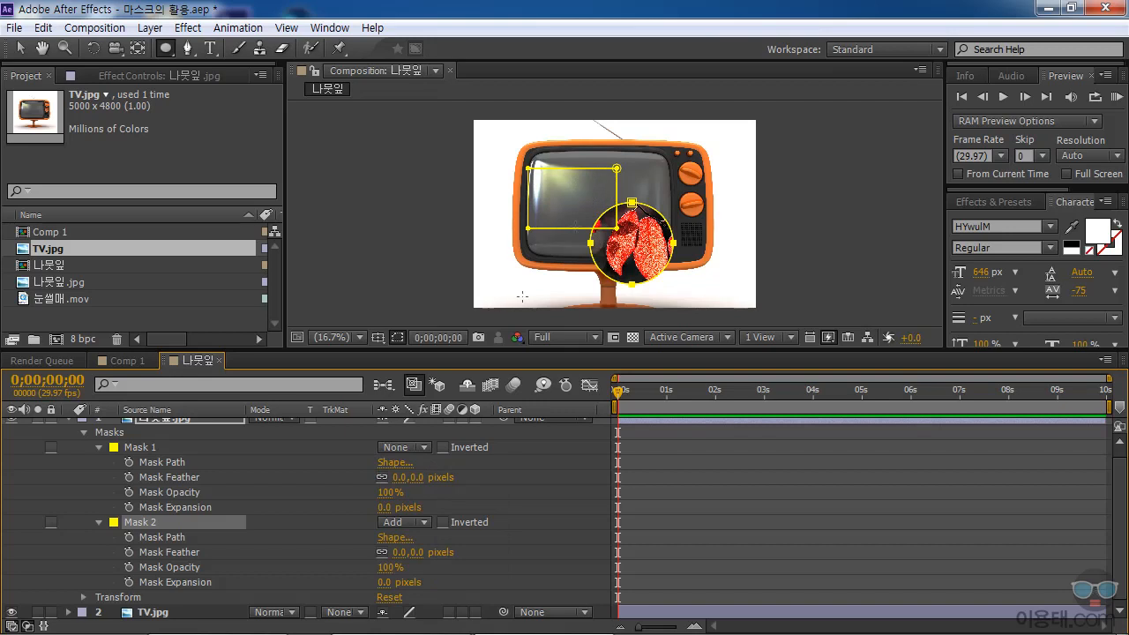
left_click(414, 446)
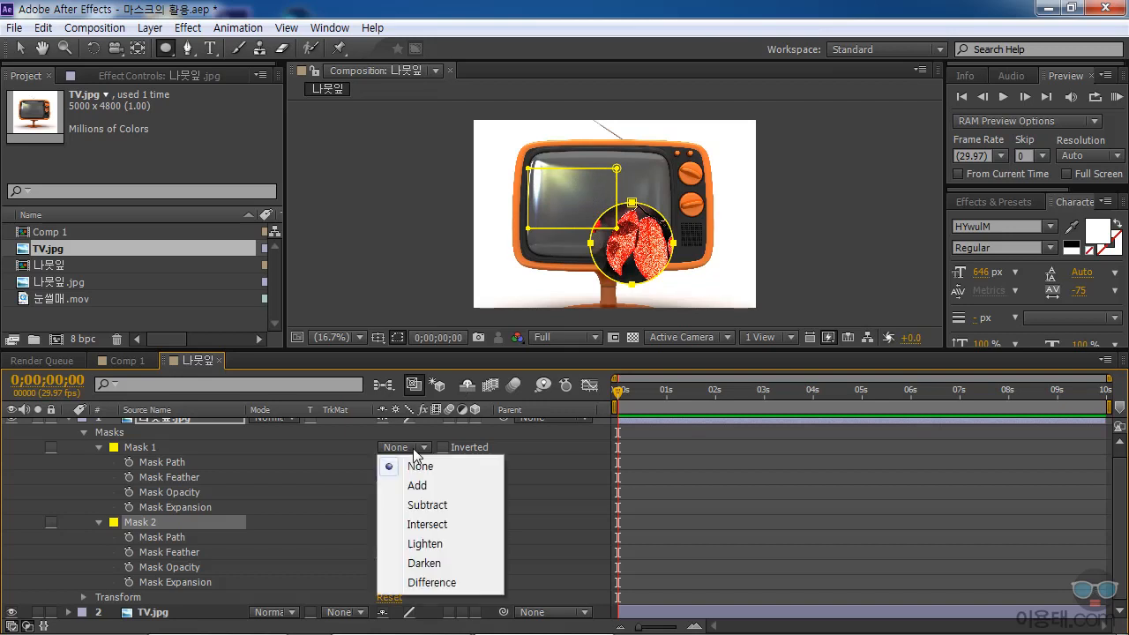
left_click(428, 505)
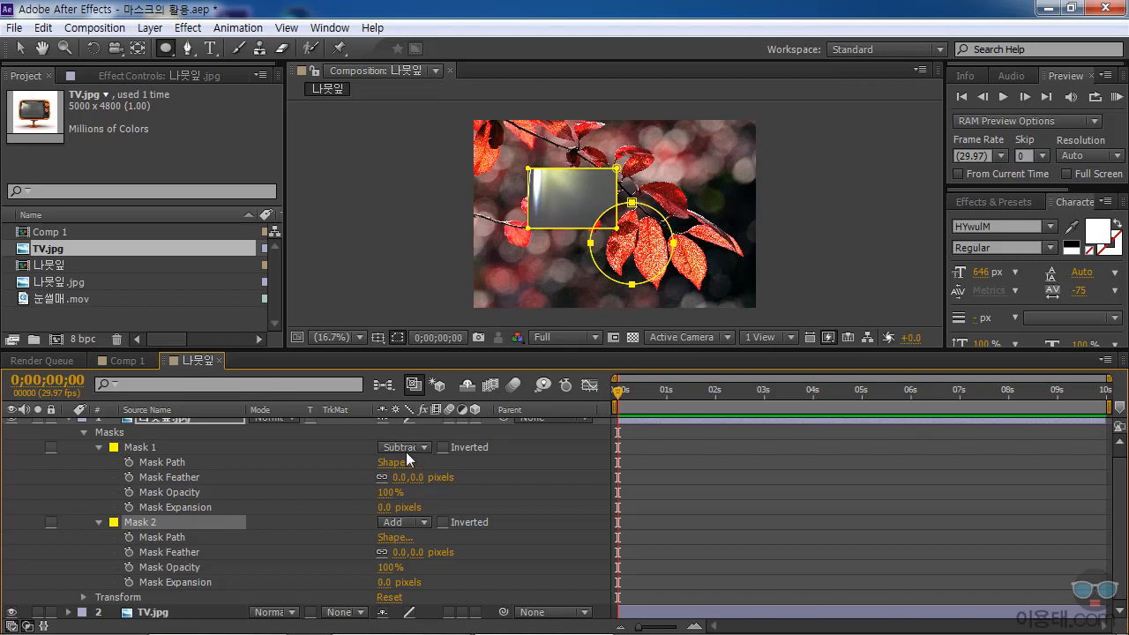
Try Mask 2 in Subtract mode and return it to Add.
left_click(403, 521)
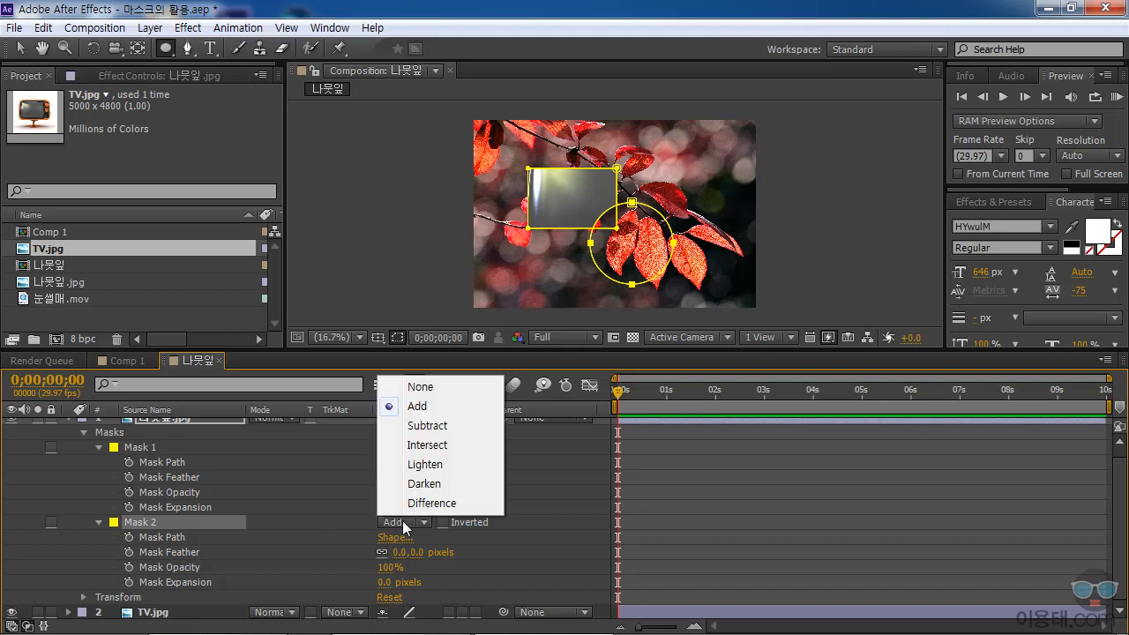
left_click(442, 427)
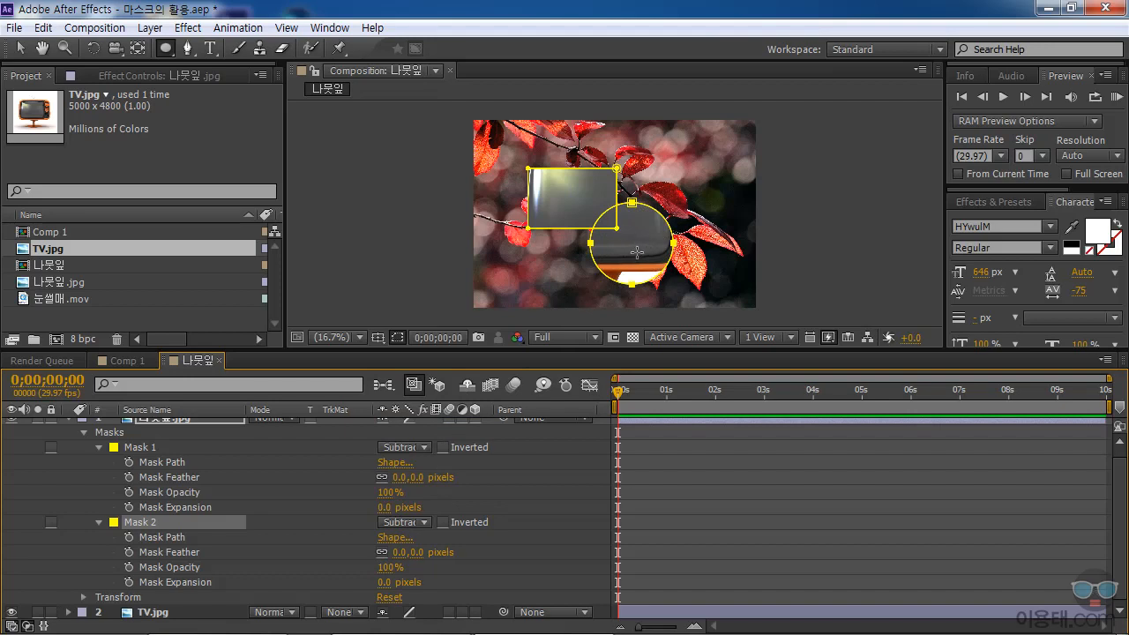
left_click(416, 521)
left_click(420, 405)
Set the modes of both Mask 1 and Mask 2 to Intersect.
left_click(395, 448)
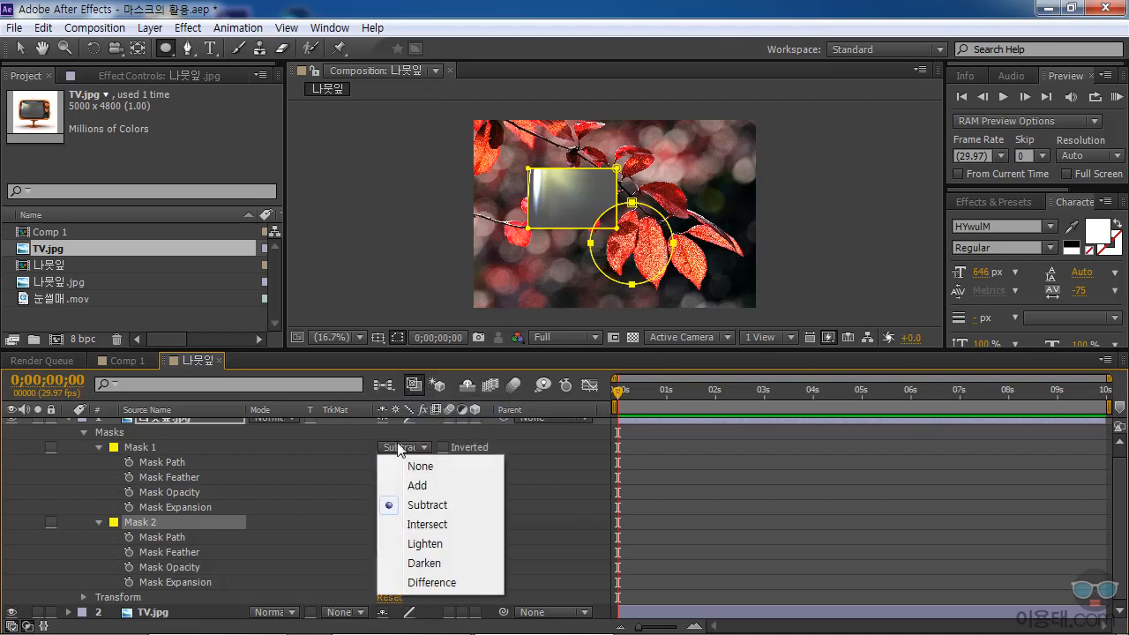
left_click(432, 525)
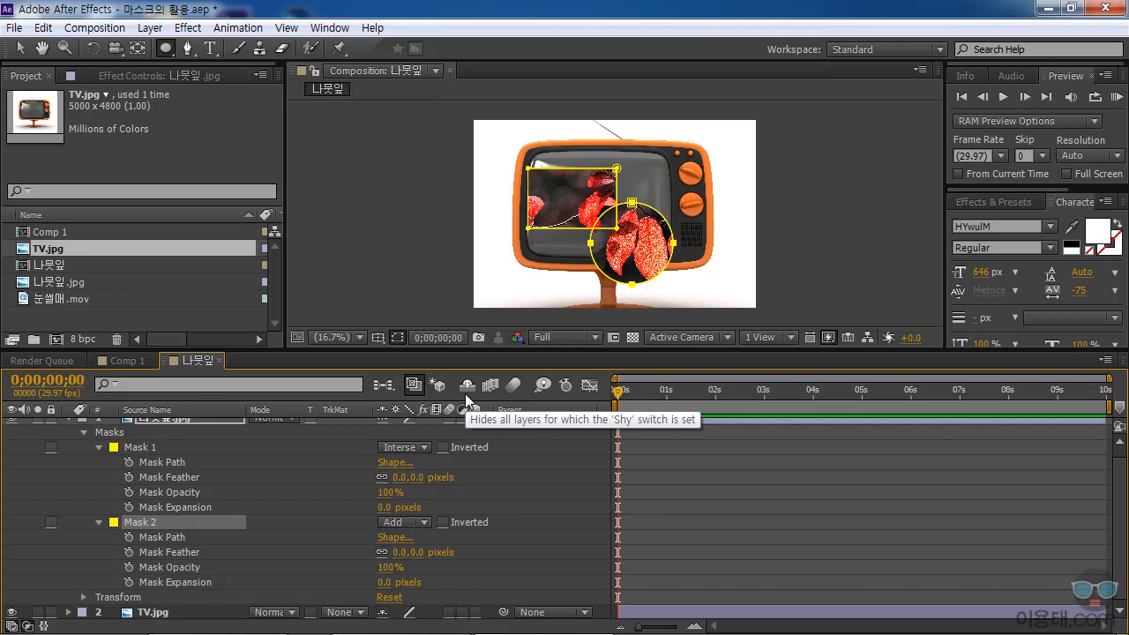
left_click(402, 524)
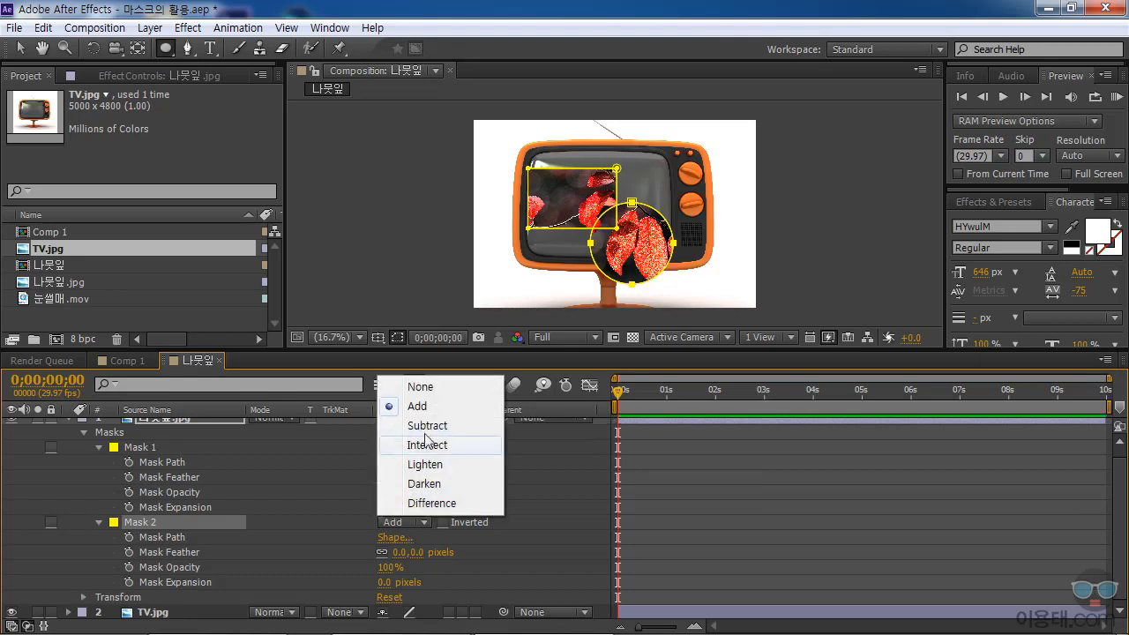
left_click(436, 448)
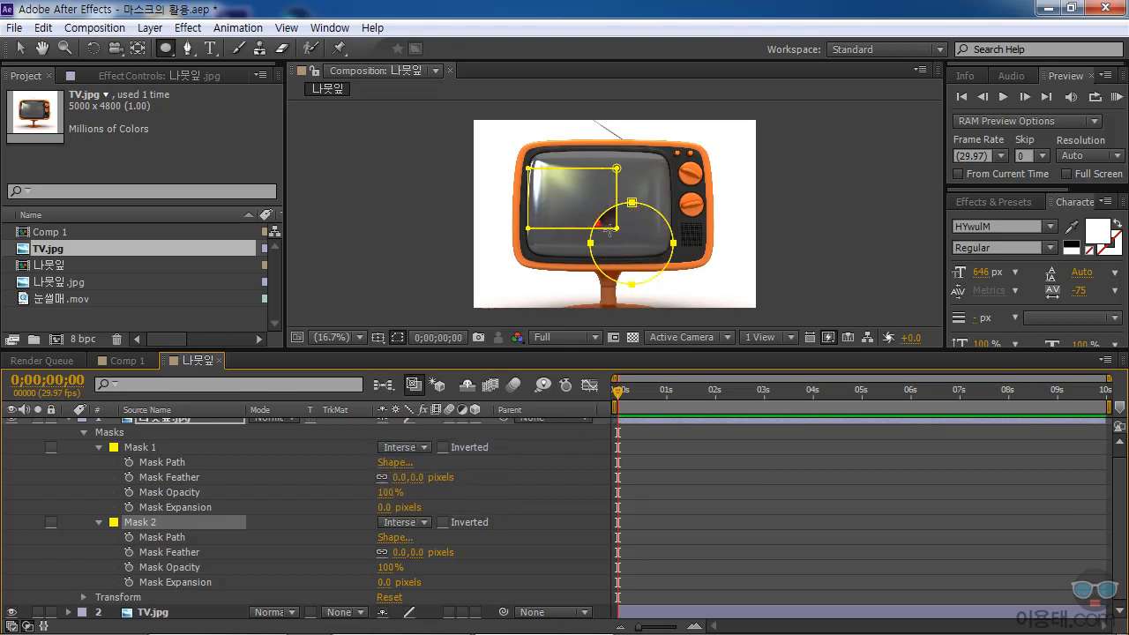
Try the Difference mode on Mask 1 and Mask 2, and switch both masks to None.
left_click(410, 447)
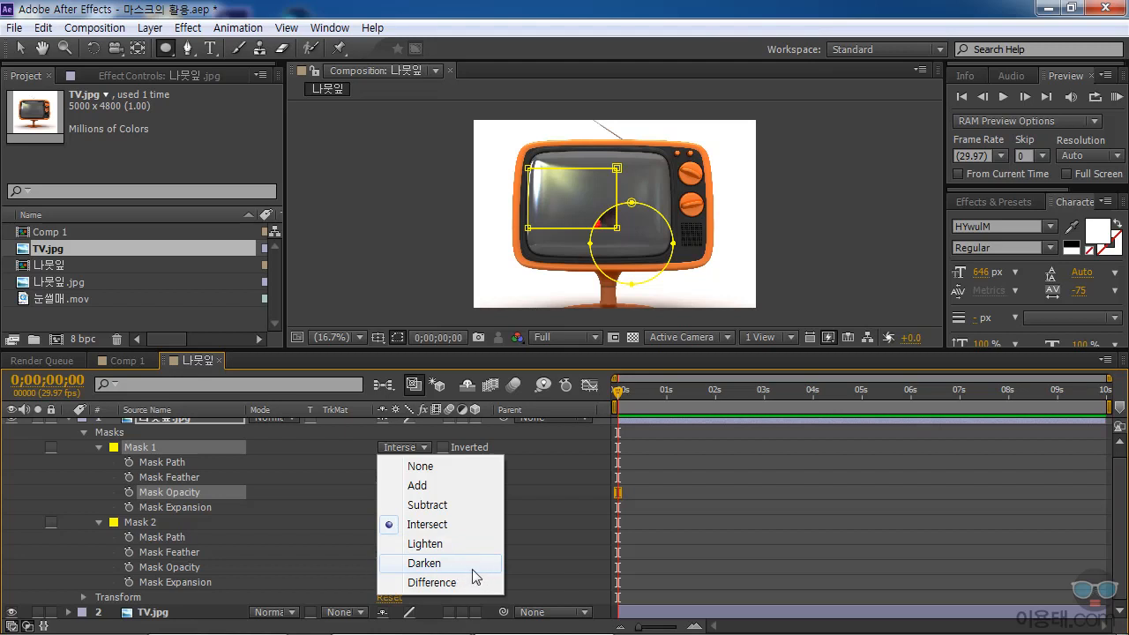
left_click(474, 583)
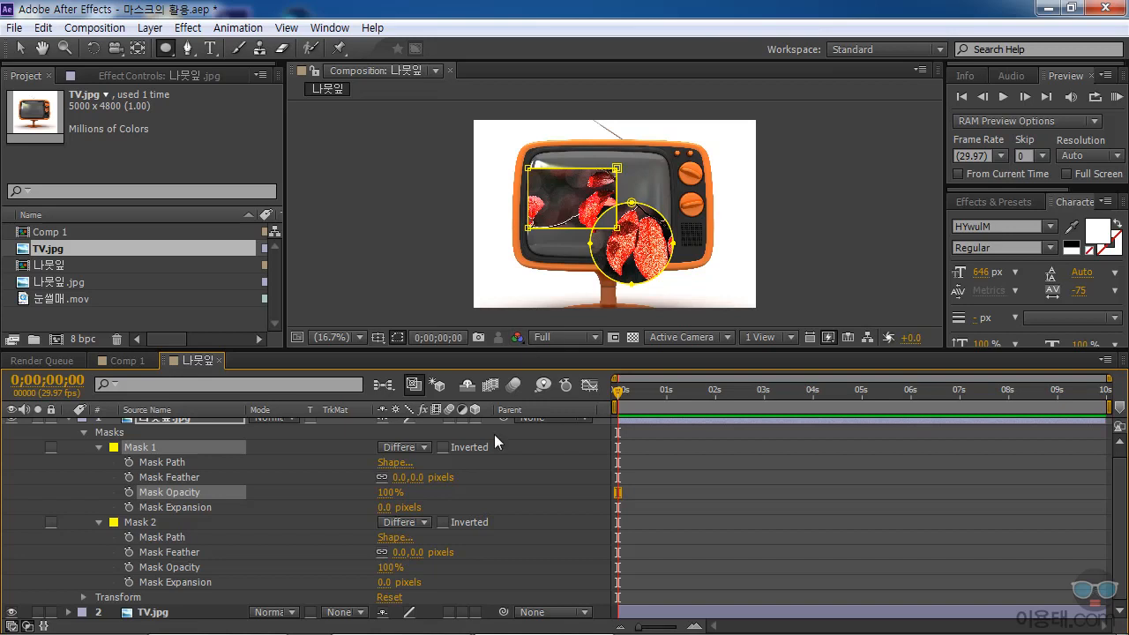
left_click(424, 447)
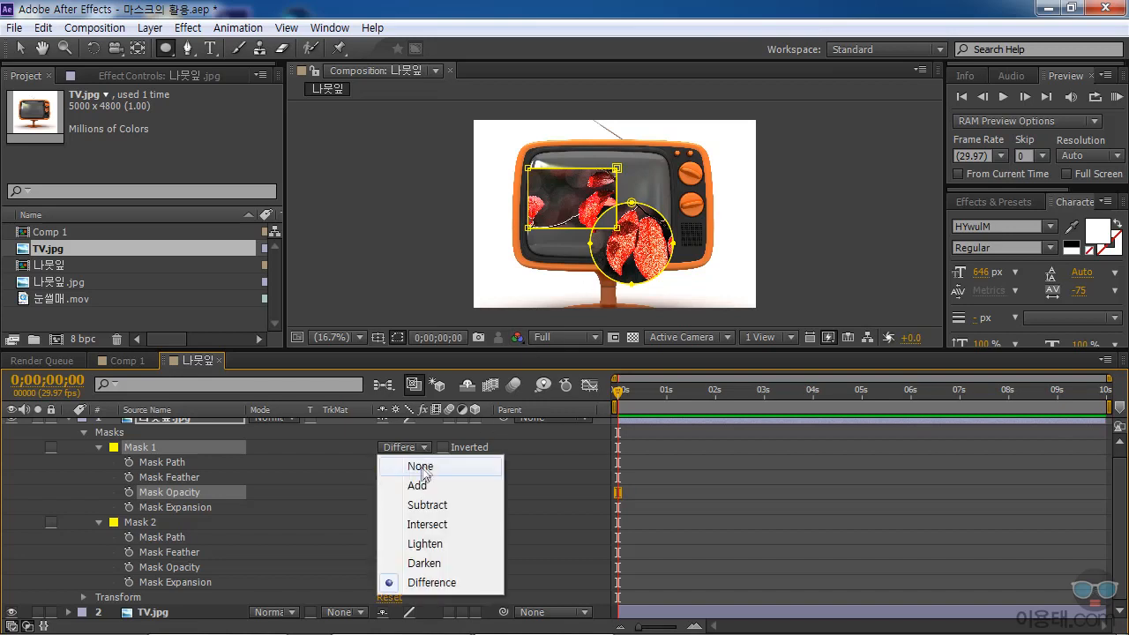
left_click(421, 467)
left_click(424, 522)
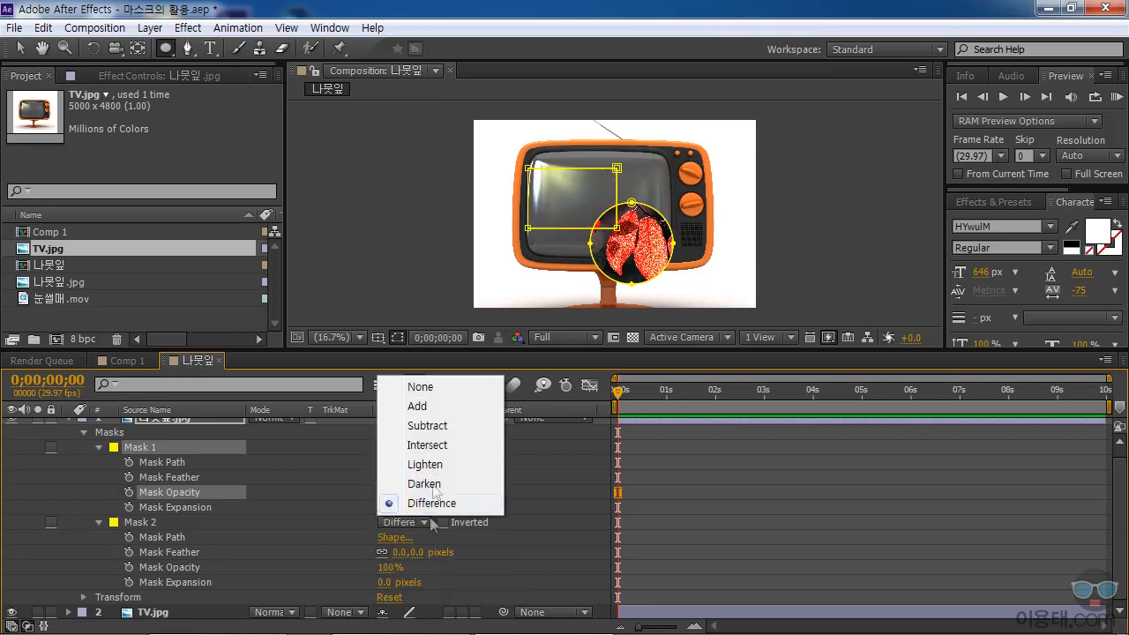
left_click(457, 385)
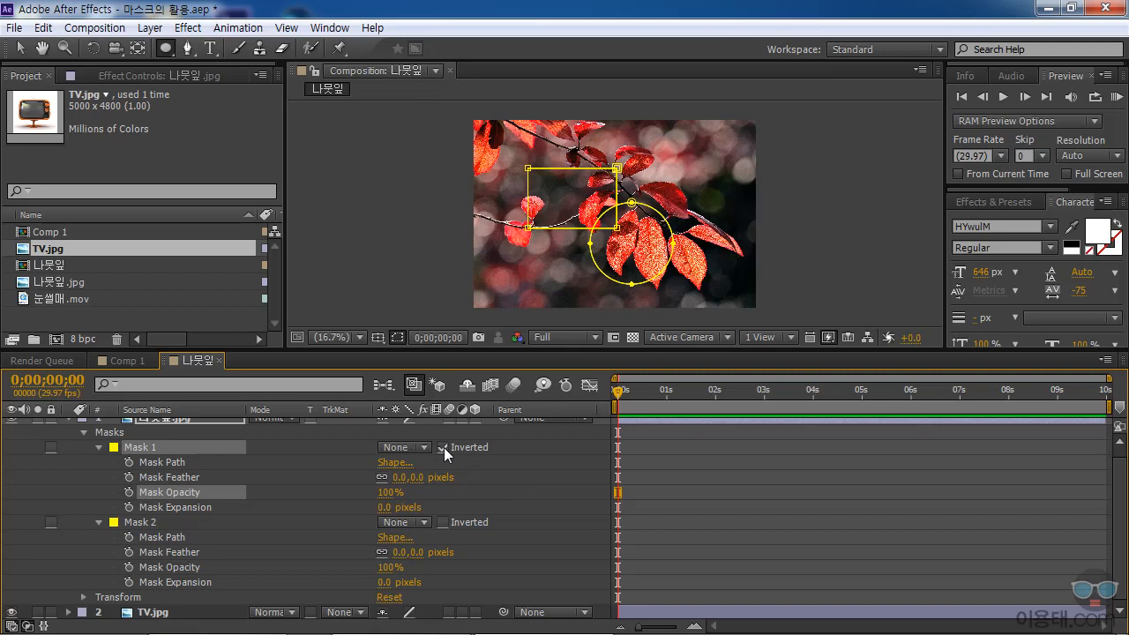
Set the modes of both Mask 2 and Mask 1 to Add.
left_click(411, 524)
left_click(428, 406)
left_click(405, 447)
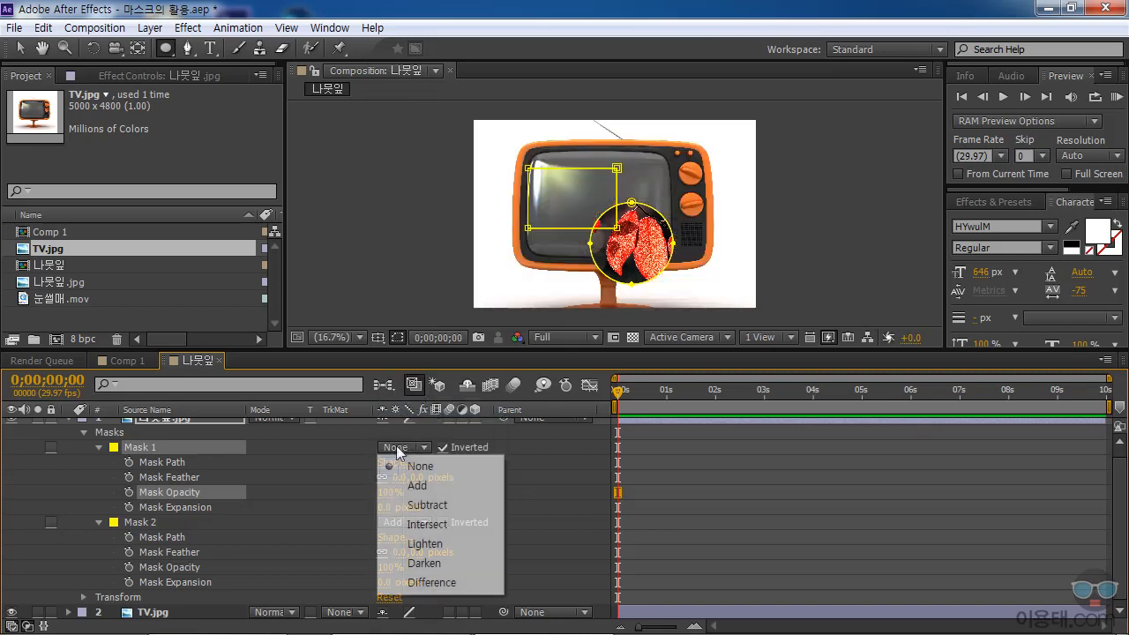
left_click(415, 484)
Toggle Mask 1's Inverted option repeatedly to compare both results, leaving it off.
left_click(442, 447)
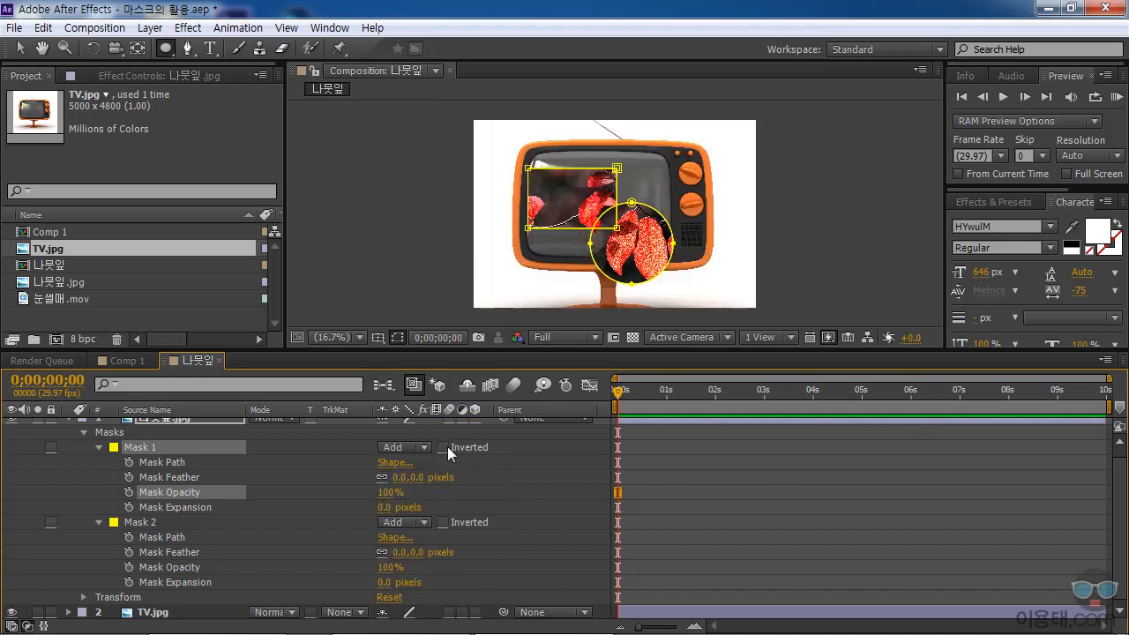
left_click(445, 446)
left_click(442, 446)
left_click(443, 446)
left_click(442, 446)
left_click(443, 446)
left_click(442, 446)
Delete Mask 2 and try the Inverted option on the remaining Mask 1.
left_click(214, 521)
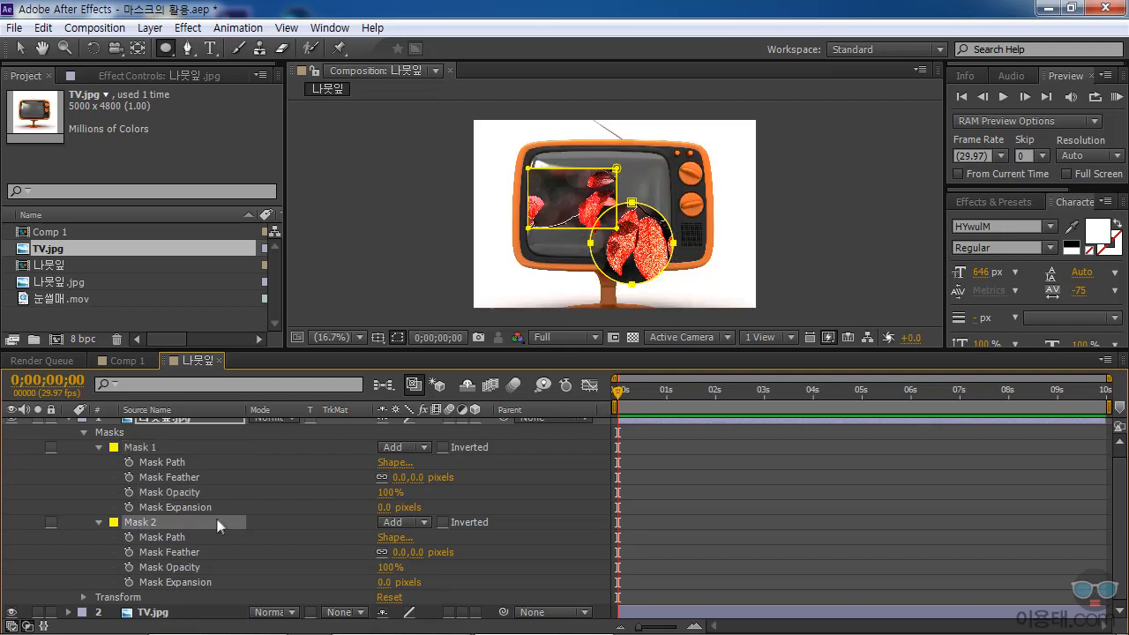
key("Delete")
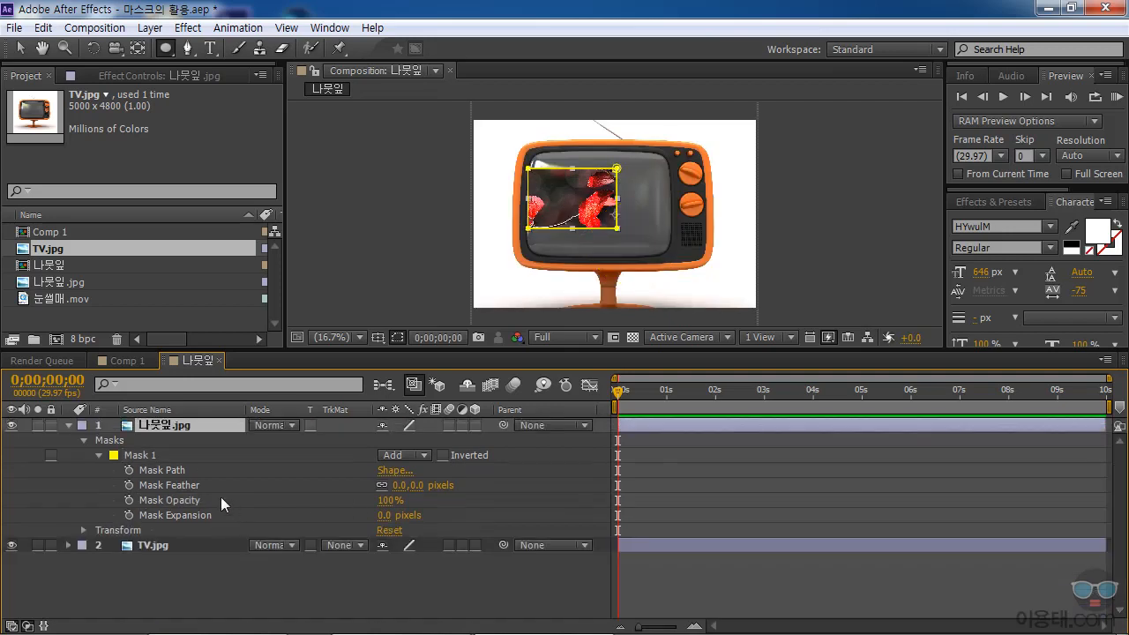
left_click(142, 455)
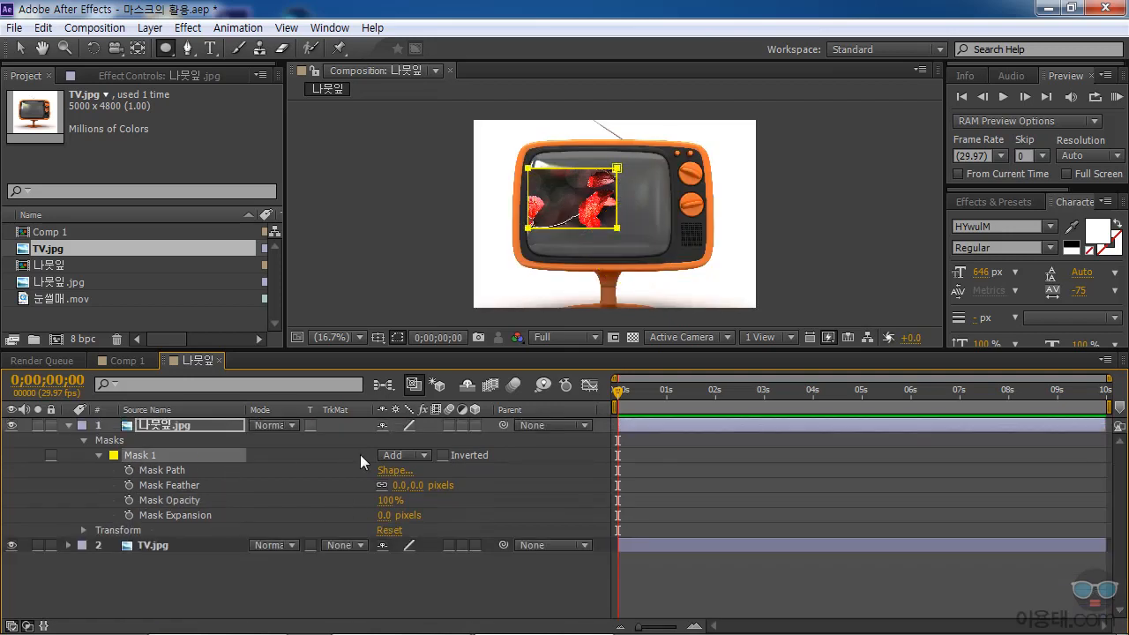
left_click(448, 450)
Delete the 나뭇잎.jpg layer, expand the TV.jpg layer's properties and enlarge the composition view.
left_click(189, 424)
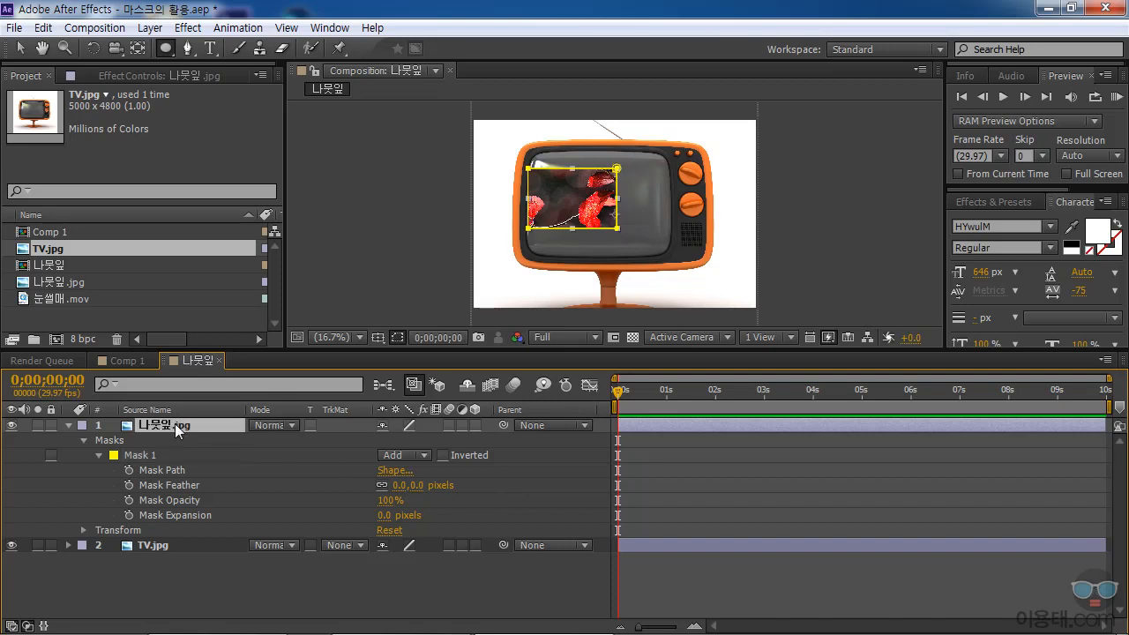
key("Delete")
left_click(155, 426)
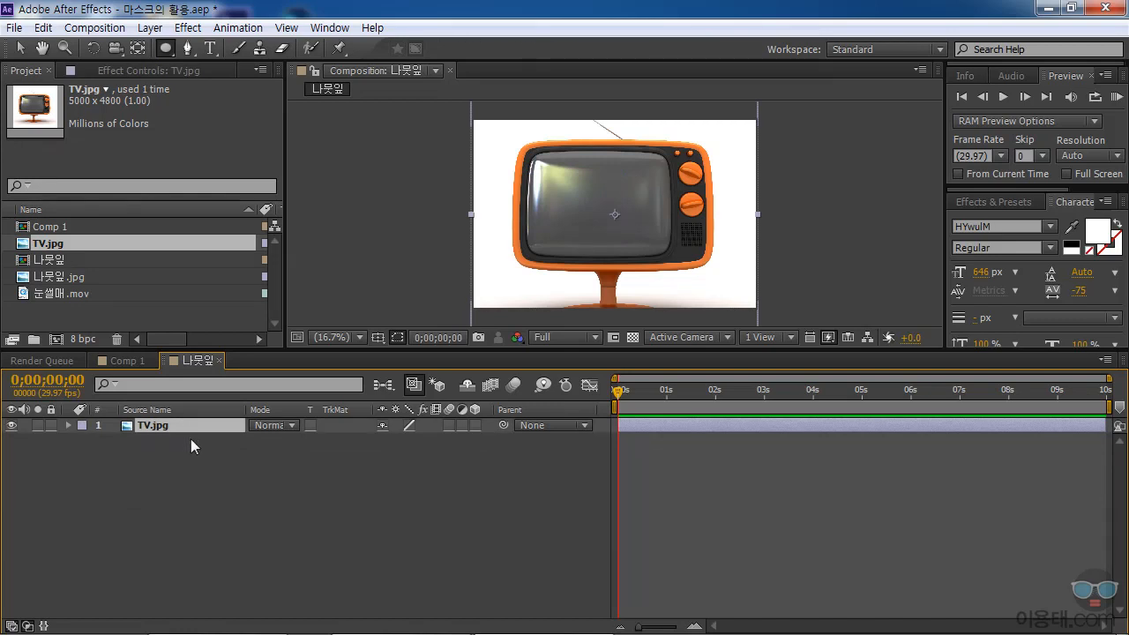
left_click(69, 425)
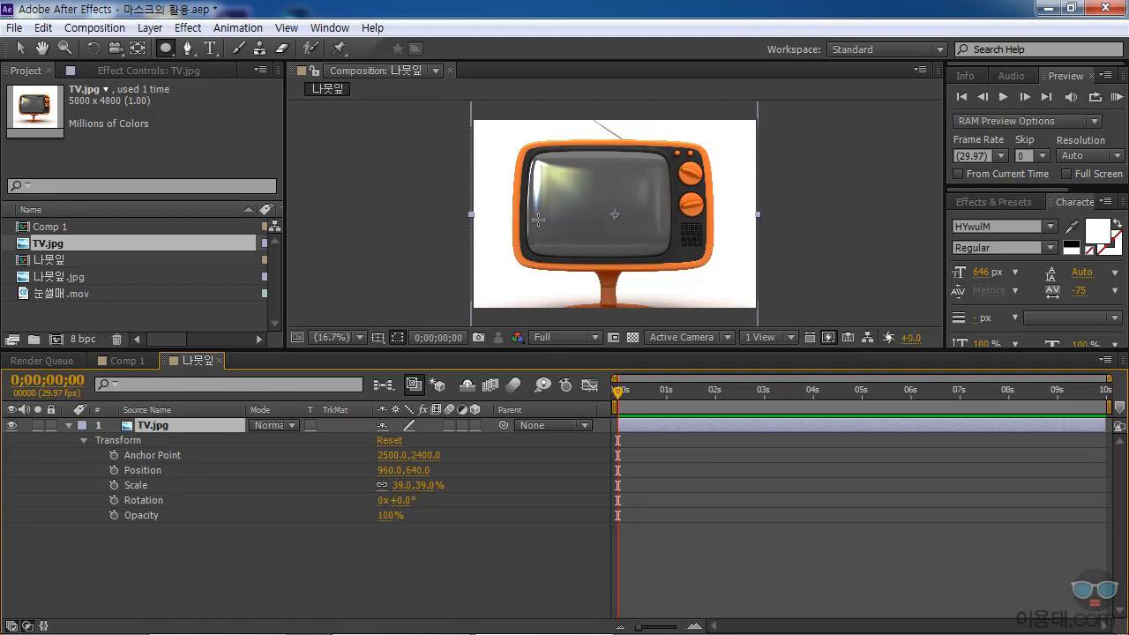
left_click_drag(572, 350, 572, 433)
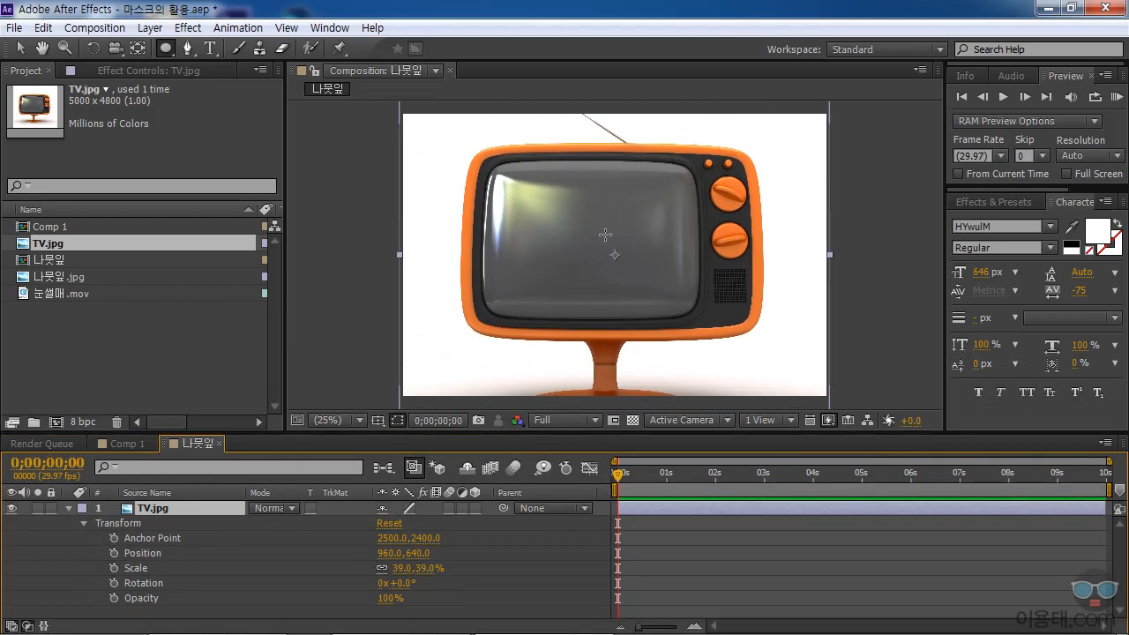
Try tracing the TV screen's upper edge and upper-right corner with the Pen tool's manual curves, and delete the unfinished mask.
left_click(188, 50)
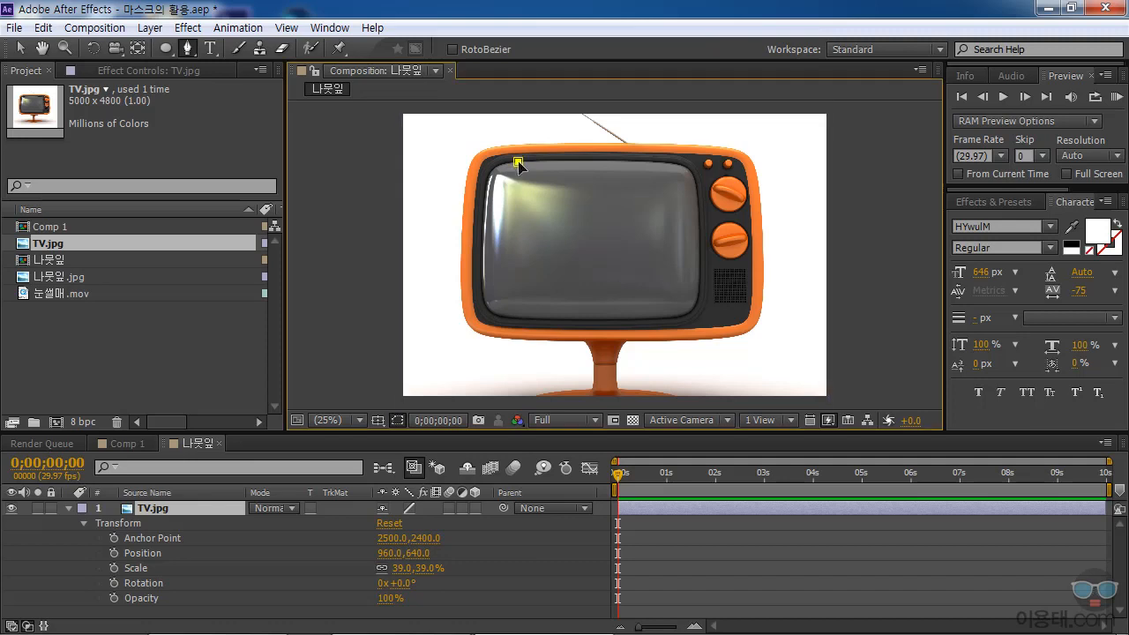
left_click(518, 162)
left_click(664, 163)
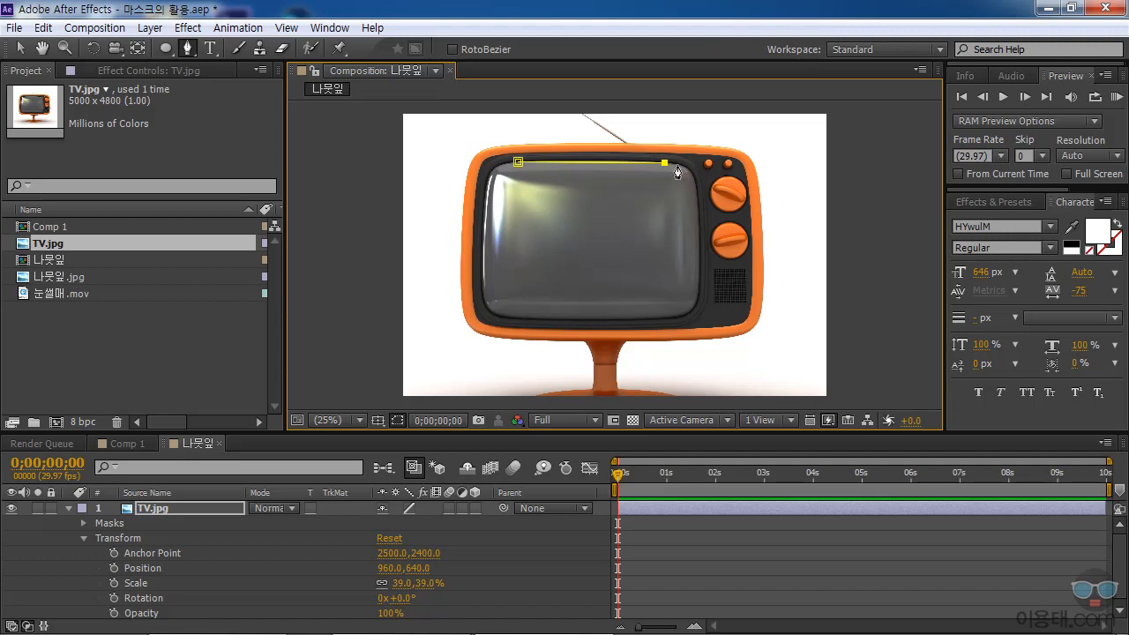
key("ctrl+z")
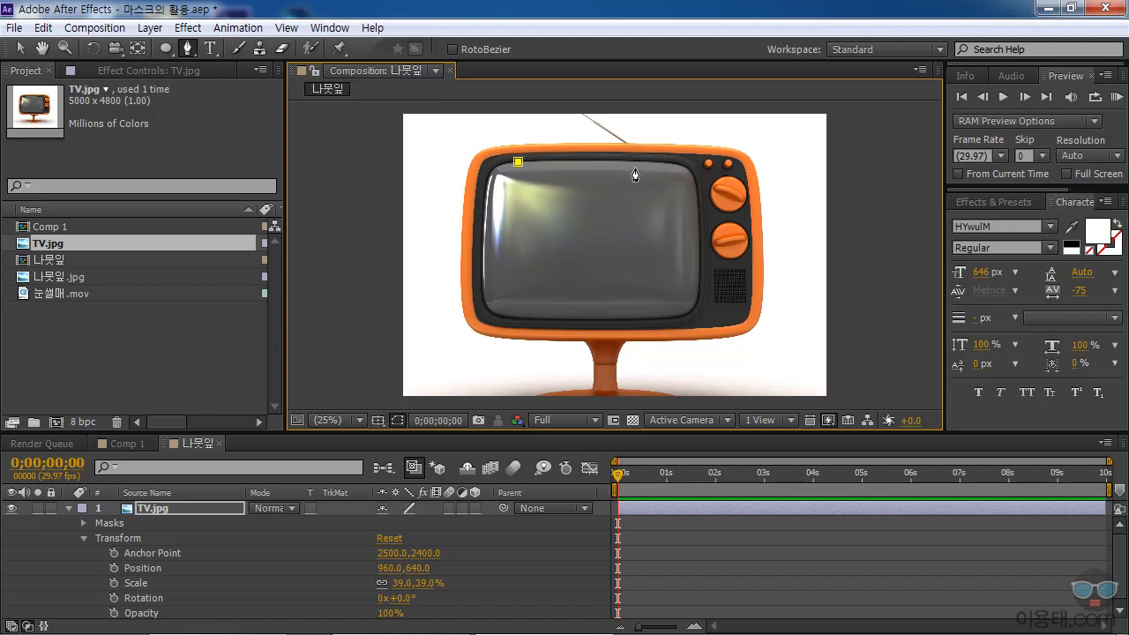
left_click(662, 164)
mouse_move(672, 168)
left_mouse_down()
mouse_move(732, 180)
mouse_move(774, 173)
mouse_move(699, 197)
mouse_move(730, 187)
mouse_move(727, 156)
mouse_move(697, 196)
mouse_move(679, 181)
mouse_move(687, 167)
mouse_move(710, 181)
mouse_move(748, 173)
mouse_move(662, 163)
left_mouse_up()
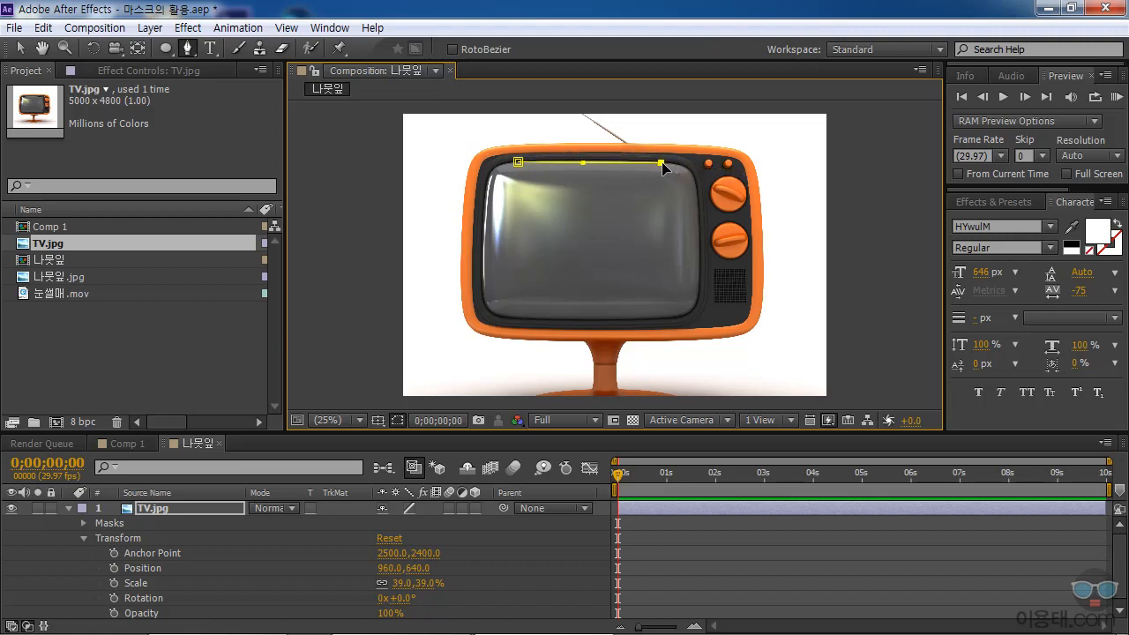
left_click_drag(582, 163, 587, 156)
left_click_drag(697, 191, 696, 228)
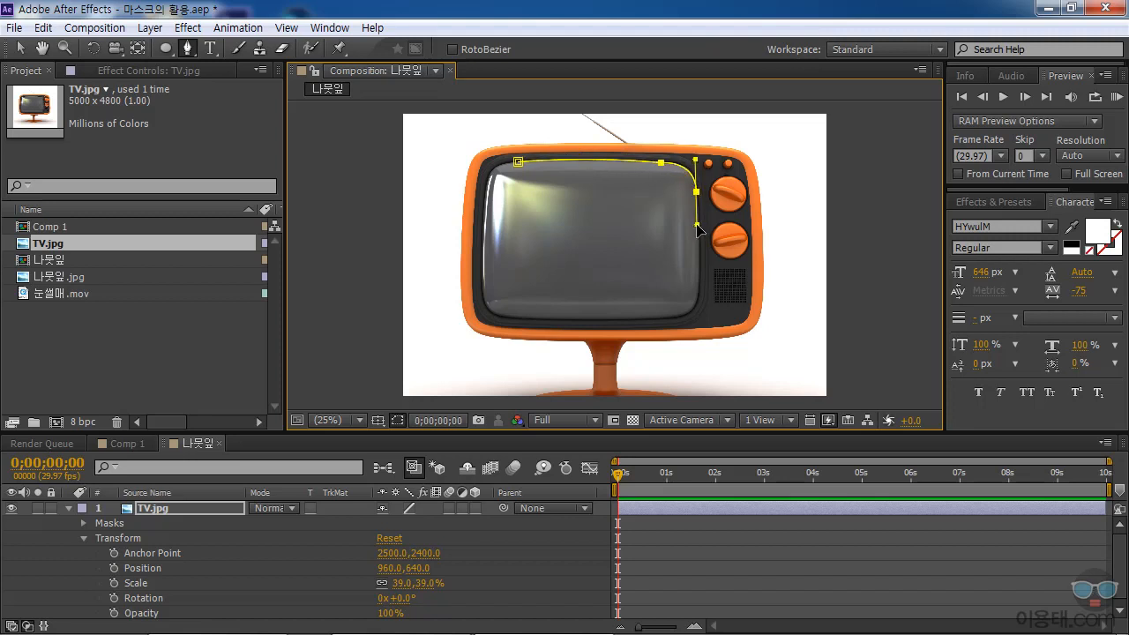
mouse_move(695, 160)
left_mouse_down()
mouse_move(712, 174)
mouse_move(695, 191)
mouse_move(698, 161)
left_mouse_up()
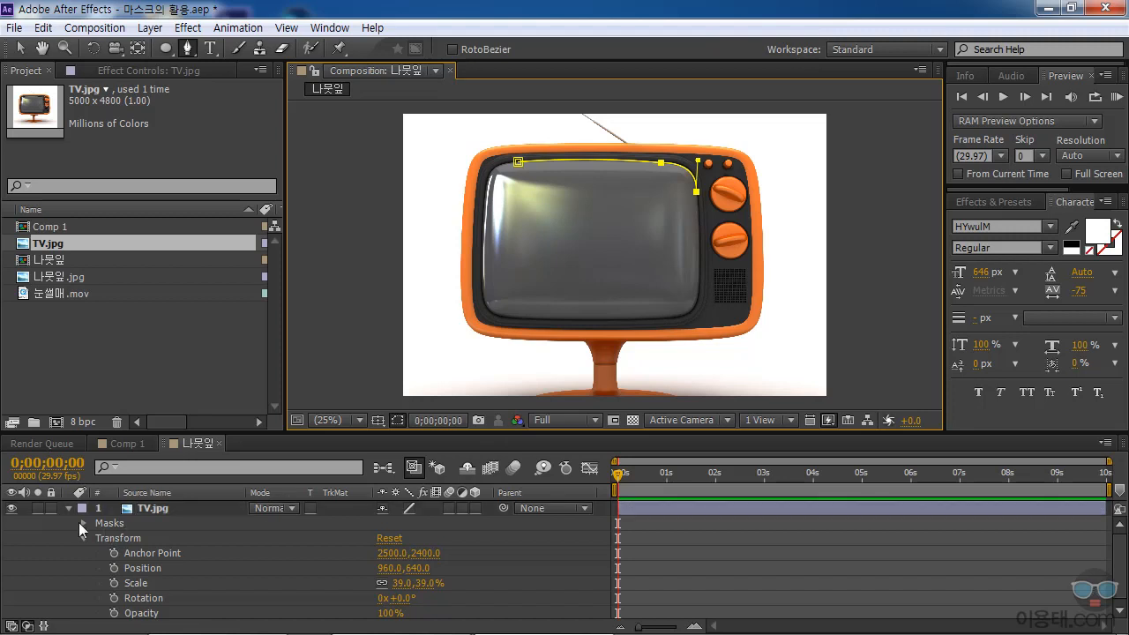
left_click(82, 525)
left_click(194, 536)
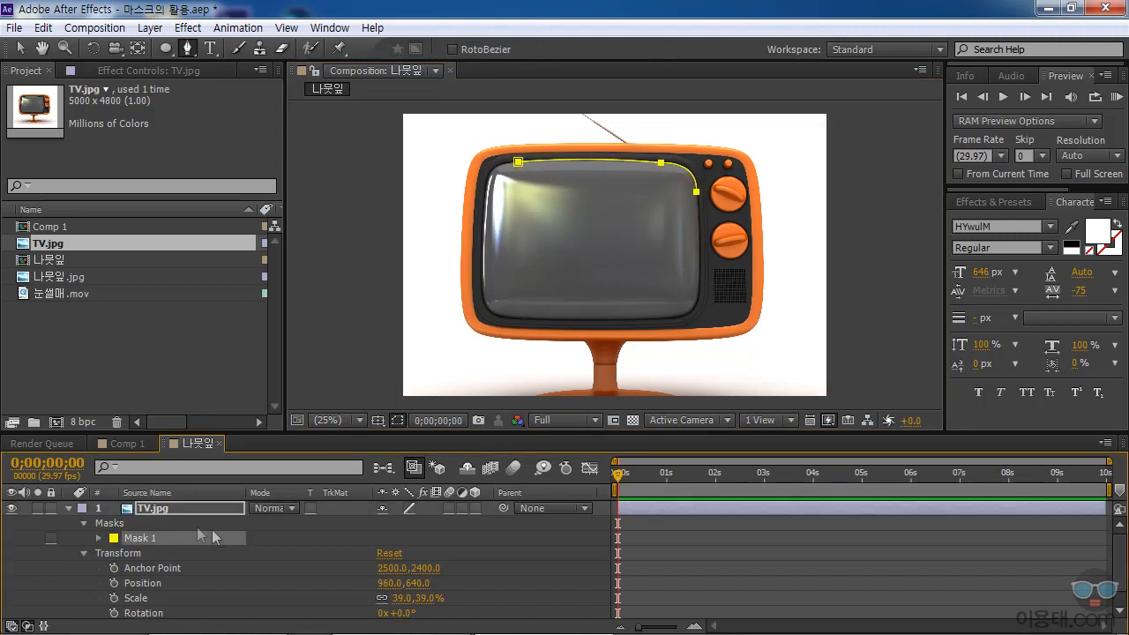
key("Delete")
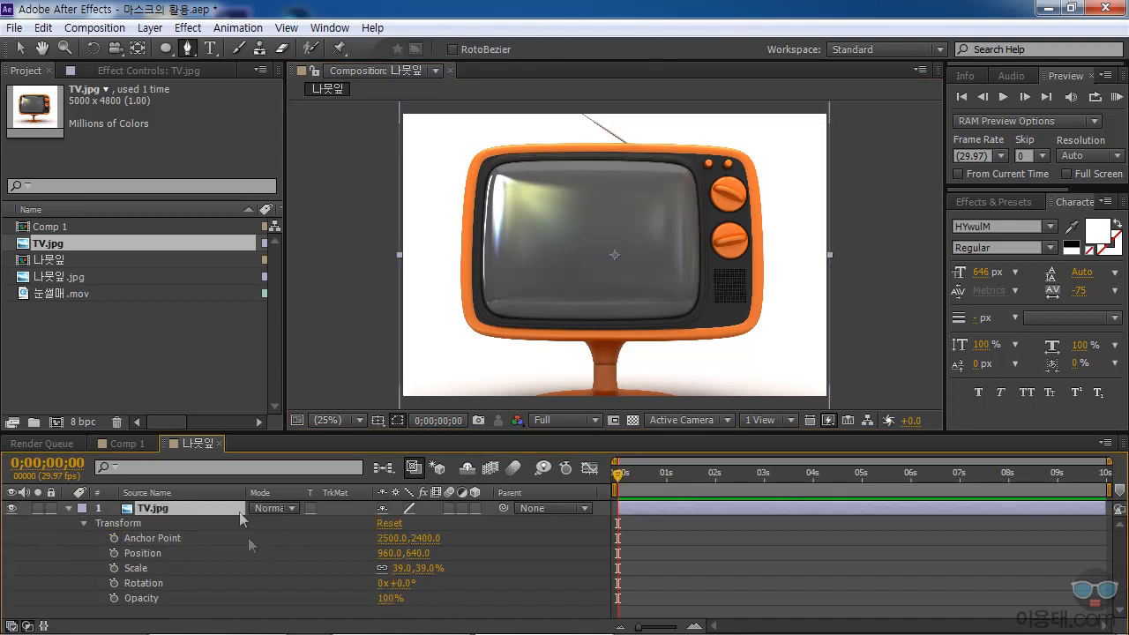
Enable RotoBezier for the Pen tool and trace the TV screen from its upper edge down the right side to the lower-right corner.
left_click(310, 49)
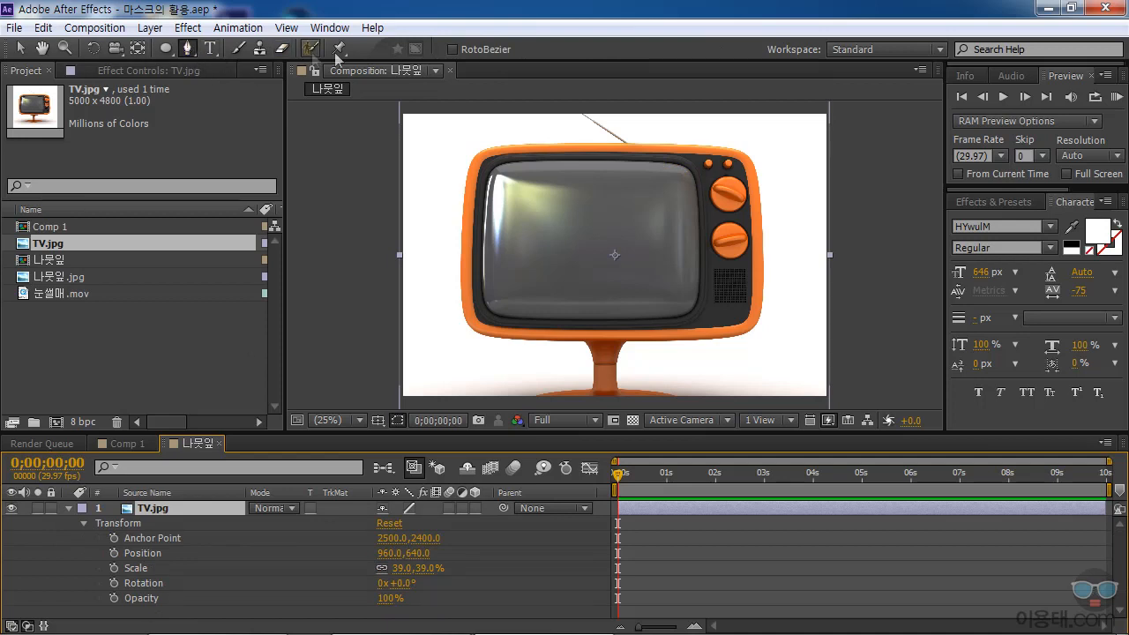
left_click(452, 49)
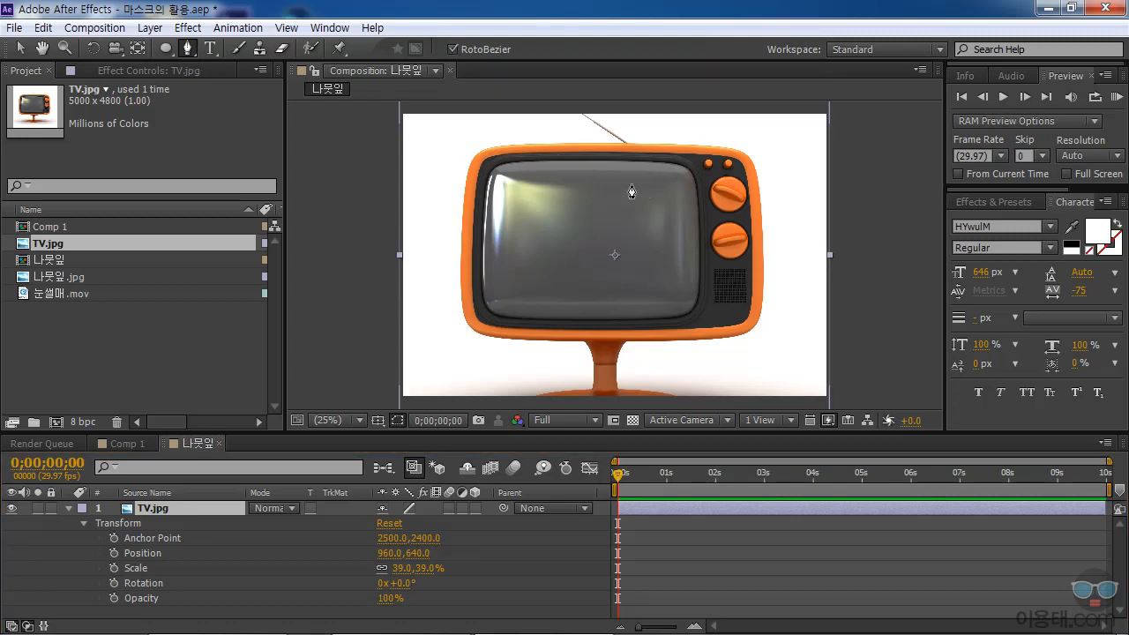
left_click(538, 159)
left_click_drag(636, 159, 659, 161)
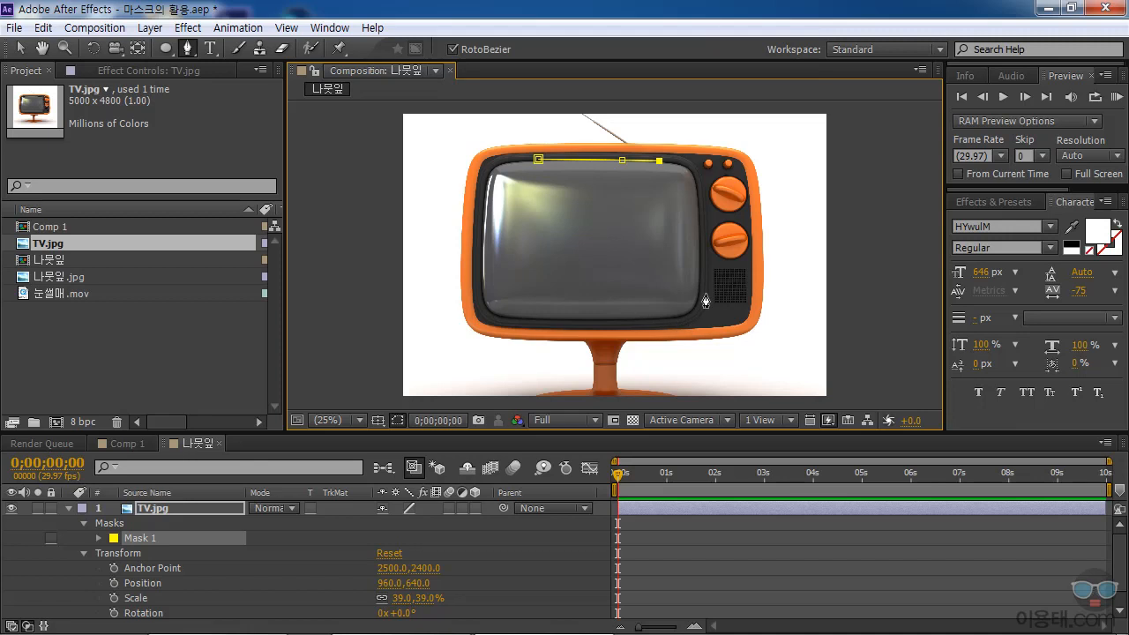
left_click(684, 166)
left_click(695, 180)
mouse_move(694, 180)
left_mouse_down()
mouse_move(690, 170)
mouse_move(697, 183)
left_mouse_up()
left_click(700, 245)
left_click_drag(701, 246, 699, 245)
left_click(699, 292)
left_click(693, 307)
left_click(676, 317)
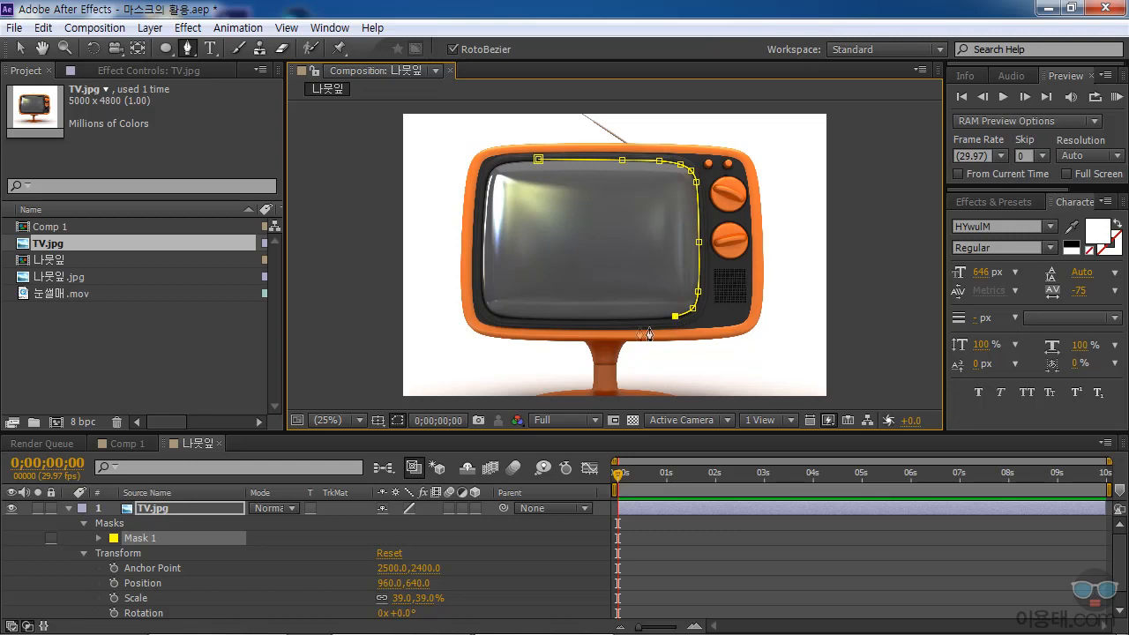
Continue the mask path along the TV screen's lower and left edges and close it at the starting point.
left_click(574, 321)
left_click(503, 317)
left_click(486, 306)
left_click(479, 288)
left_click(482, 254)
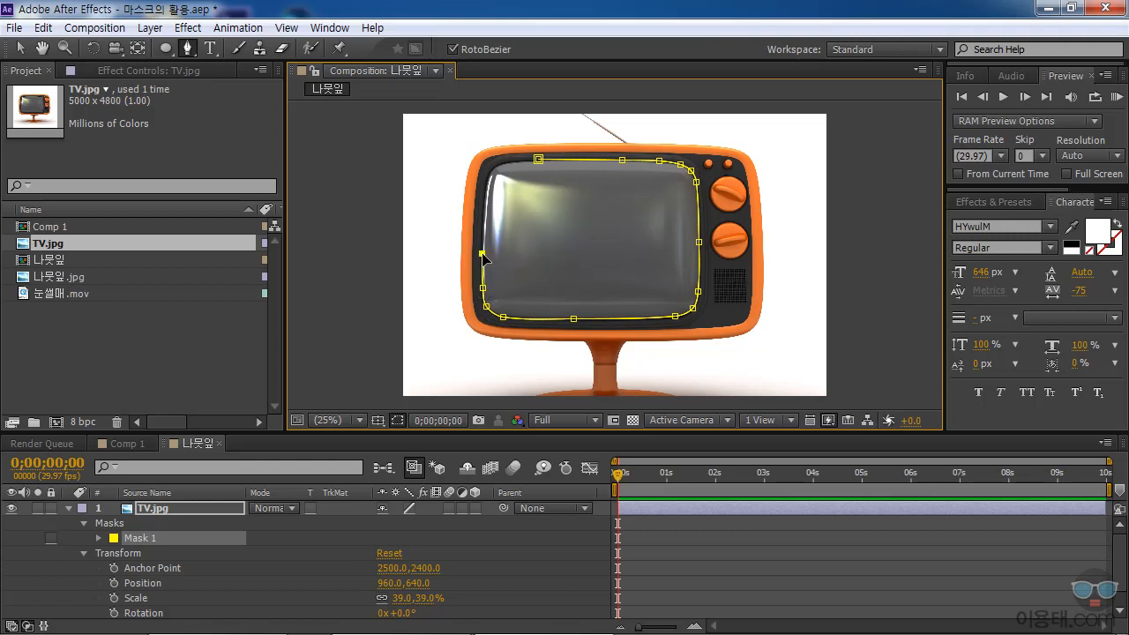
left_click(484, 202)
left_click_drag(485, 202, 485, 193)
left_click(526, 160)
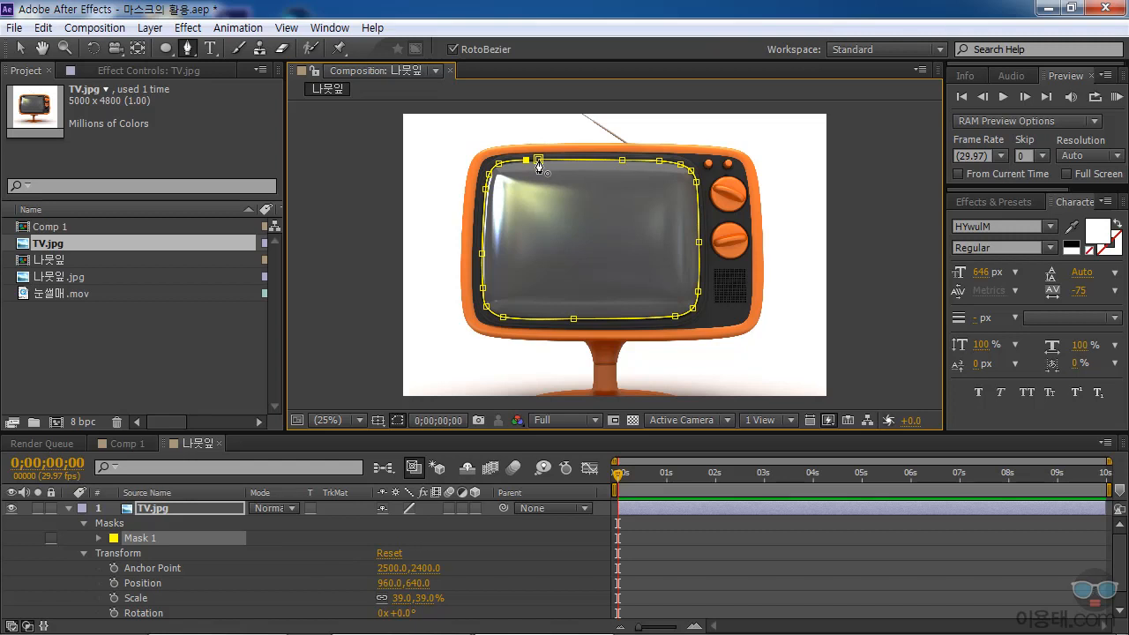
left_click(538, 160)
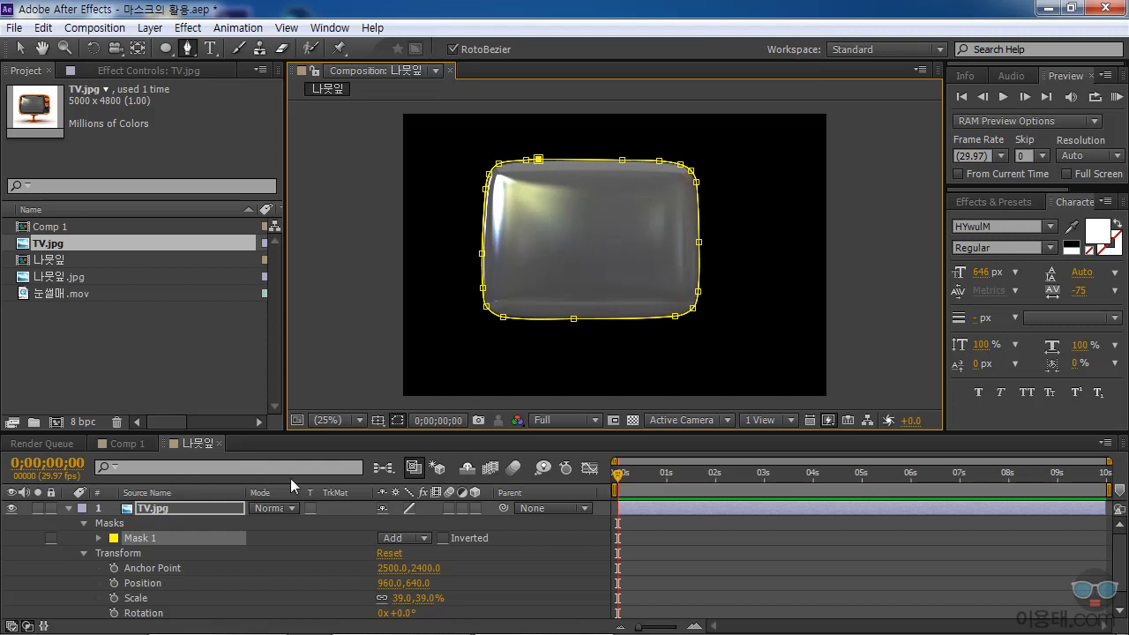
Invert the TV screen mask to cut out the screen area, and collapse the TV.jpg layer's properties.
left_click(442, 538)
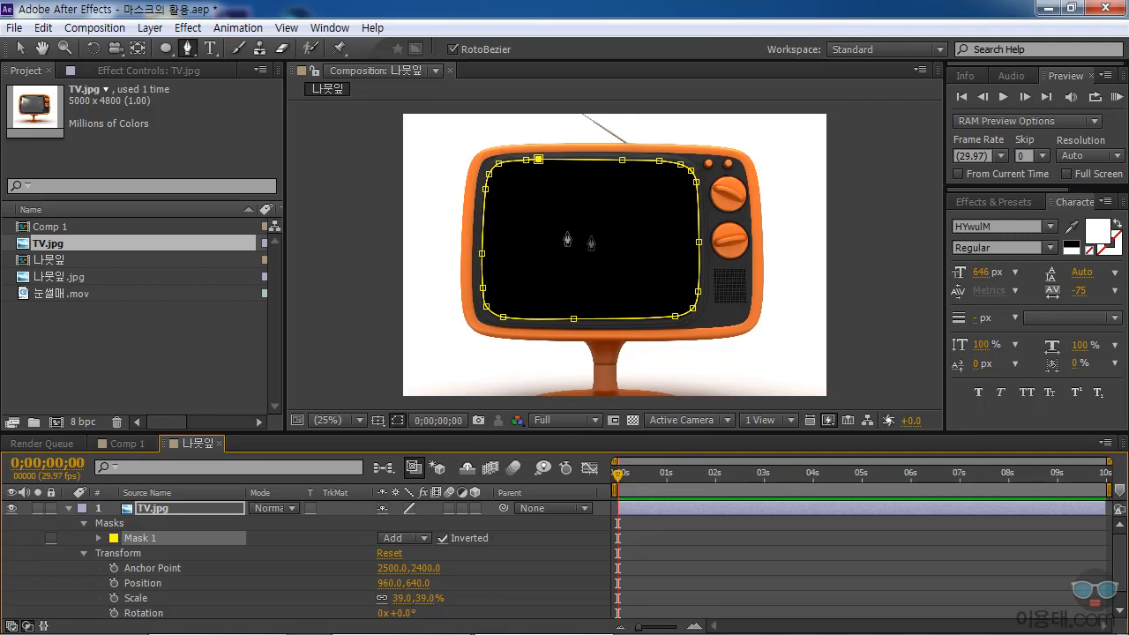
left_click(68, 507)
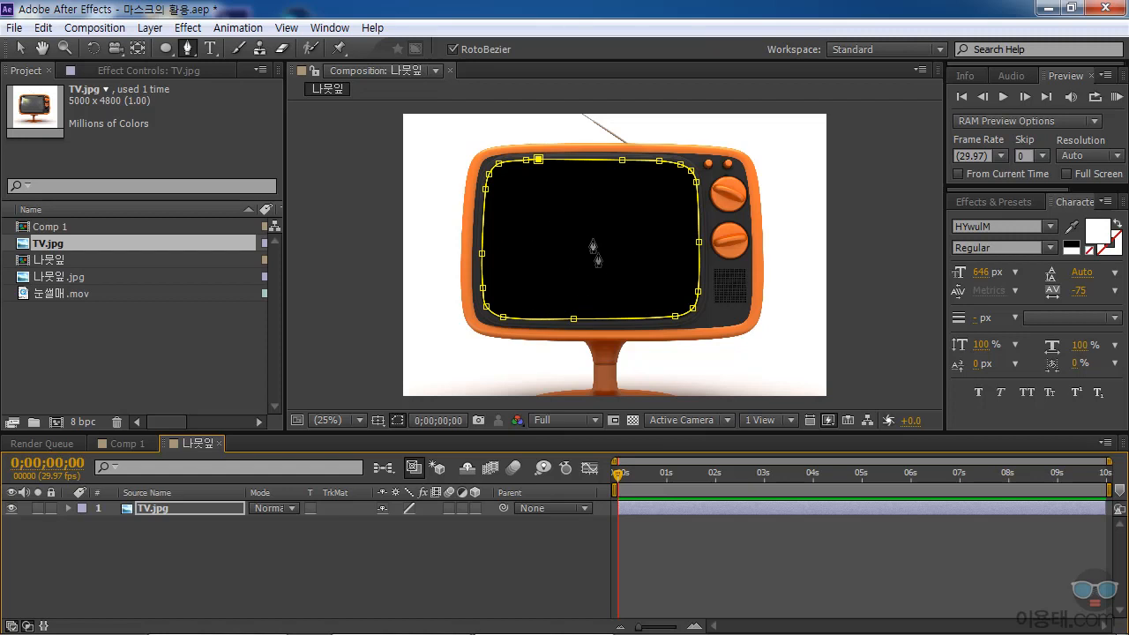
double_click(134, 338)
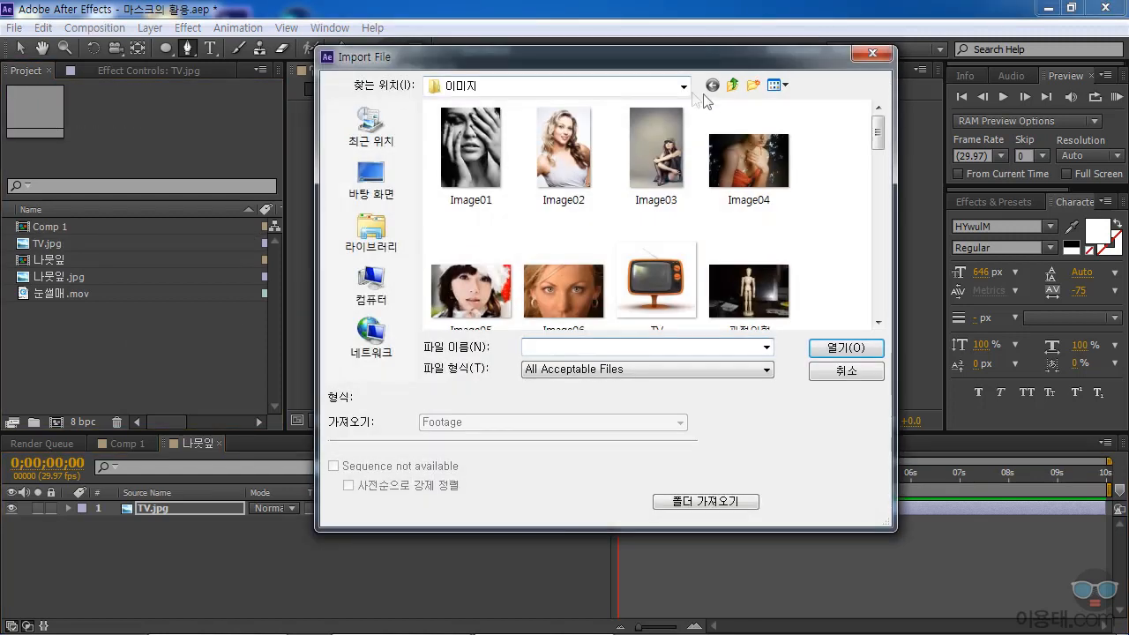
left_click(734, 85)
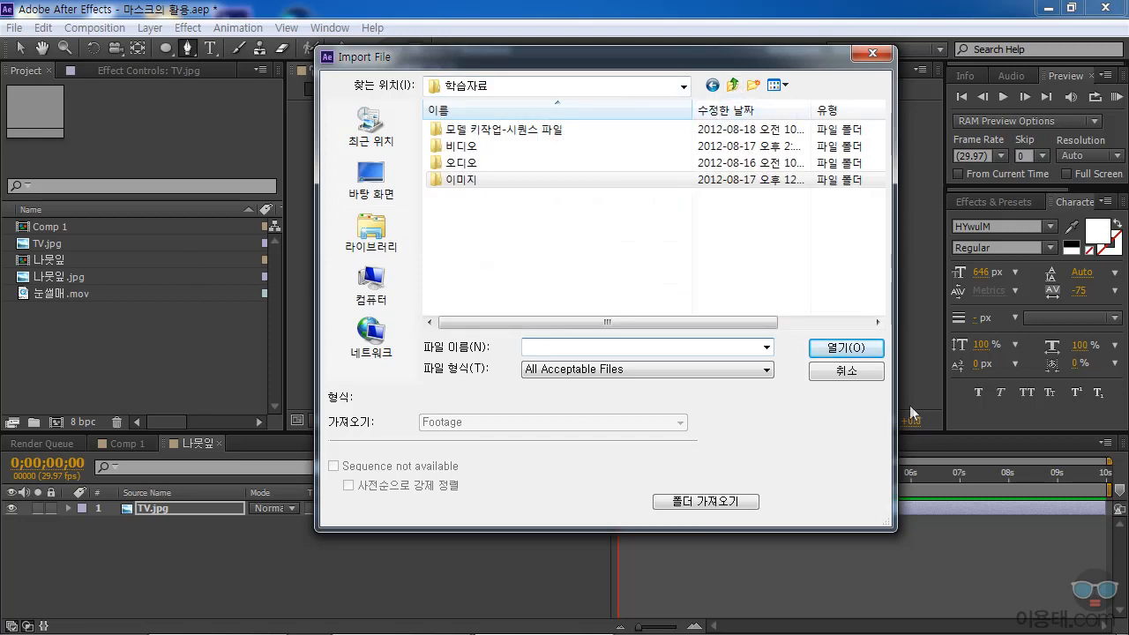
left_click(868, 378)
Add the 눈썰매.mov footage to the composition as a layer beneath TV.jpg.
left_click_drag(30, 294, 186, 556)
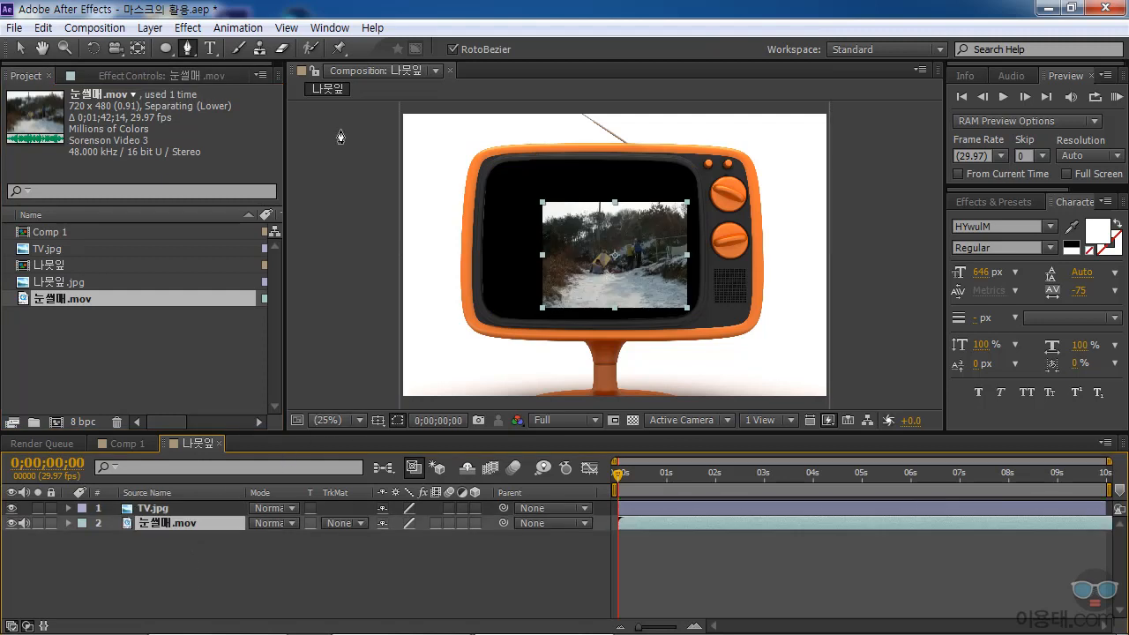
Reposition and enlarge the 눈썰매.mov footage so it fills the TV's cut-out screen area.
left_click(21, 50)
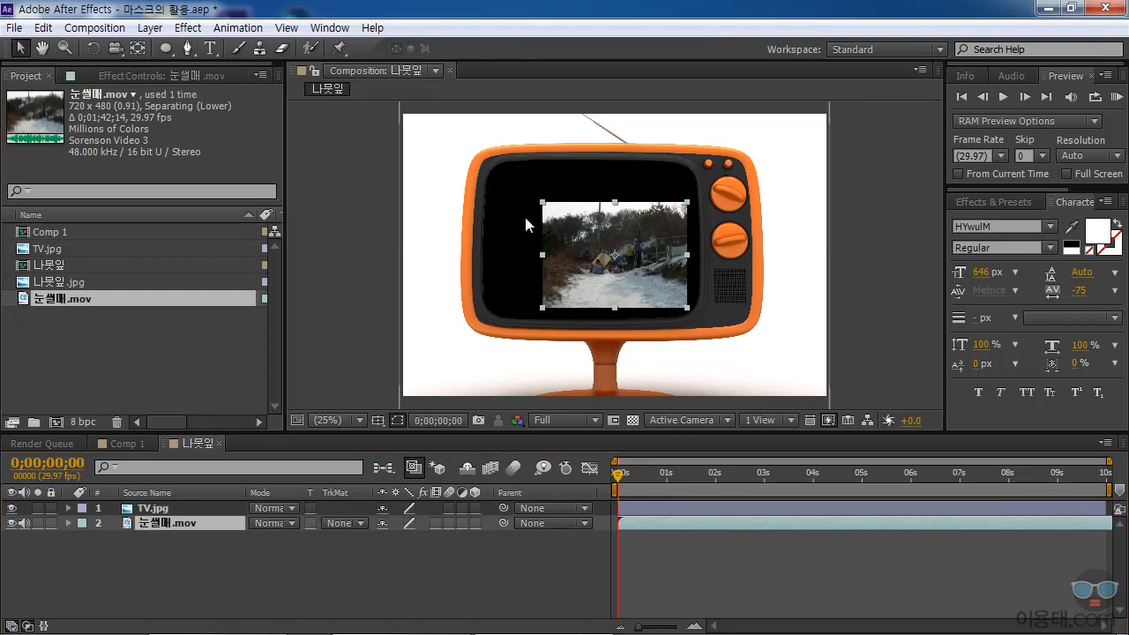
left_click_drag(575, 236, 515, 195)
left_click_drag(627, 266, 698, 307)
left_click_drag(625, 261, 659, 289)
mouse_move(731, 342)
left_mouse_down()
mouse_move(722, 329)
mouse_move(727, 338)
left_mouse_up()
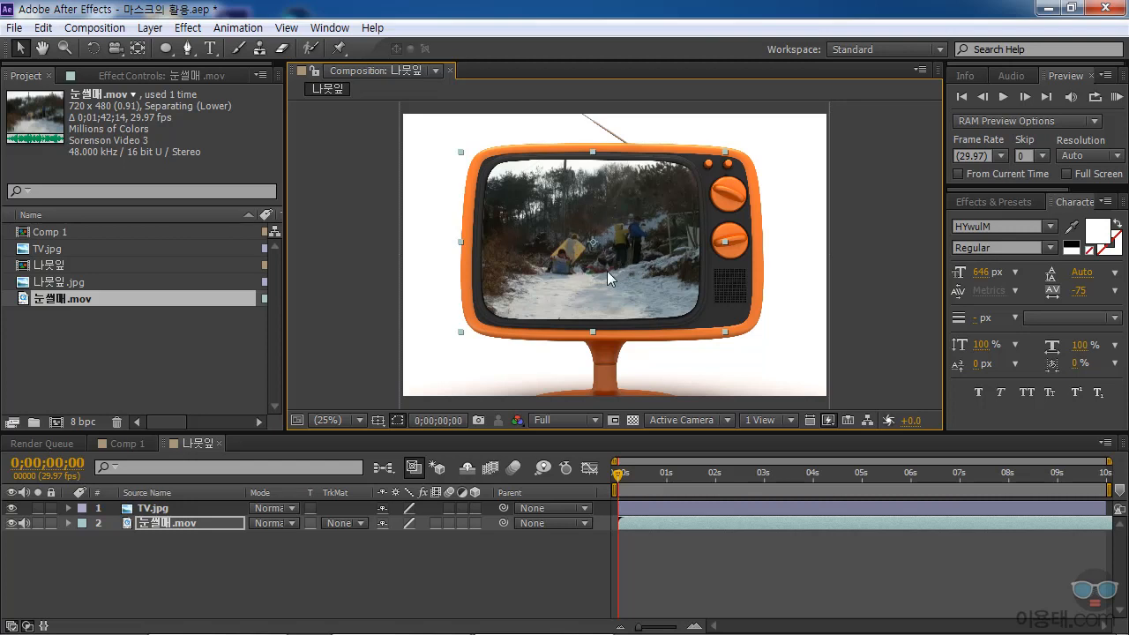
Set the Mask Feather of Mask 1 on the TV.jpg layer to 5 pixels.
left_click(159, 508)
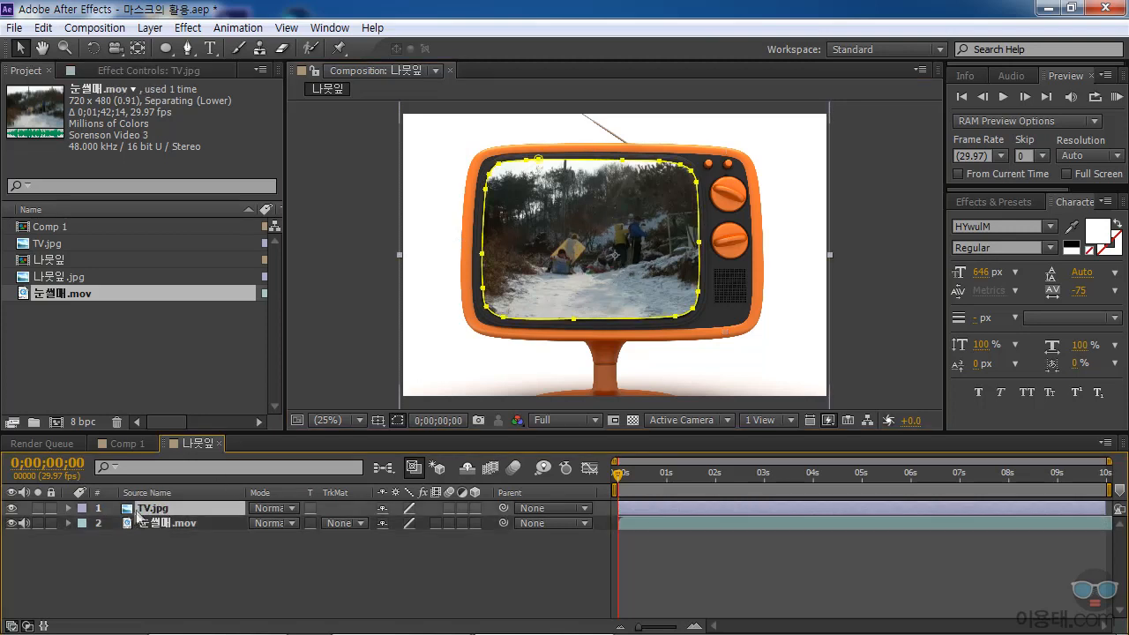
left_click(68, 509)
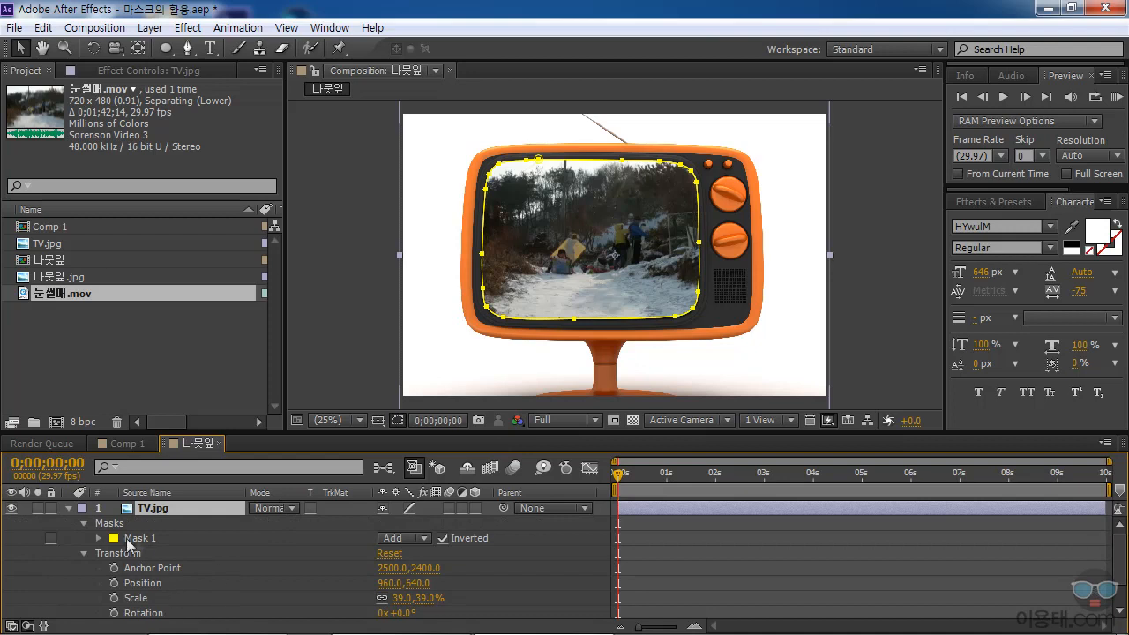
left_click(98, 538)
left_click(396, 567)
type("5.0,5.0 pixels")
key("Return")
left_click(484, 563)
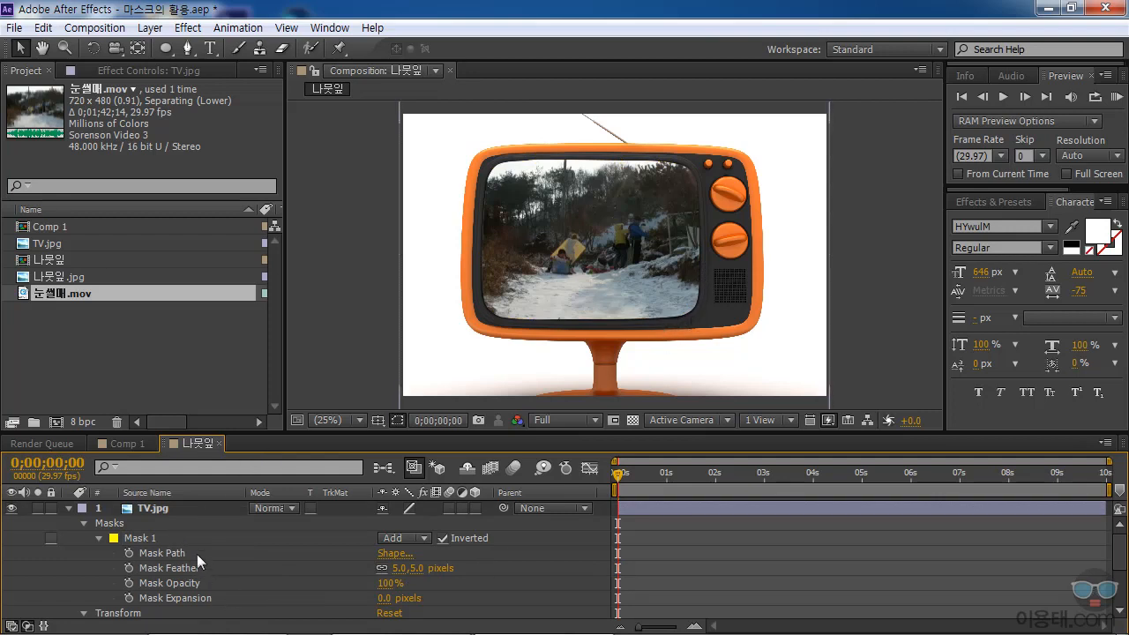
Collapse the TV.jpg layer's properties, apply the Drop Shadow effect to it, and hide the mask outline in the viewer.
left_click(157, 507)
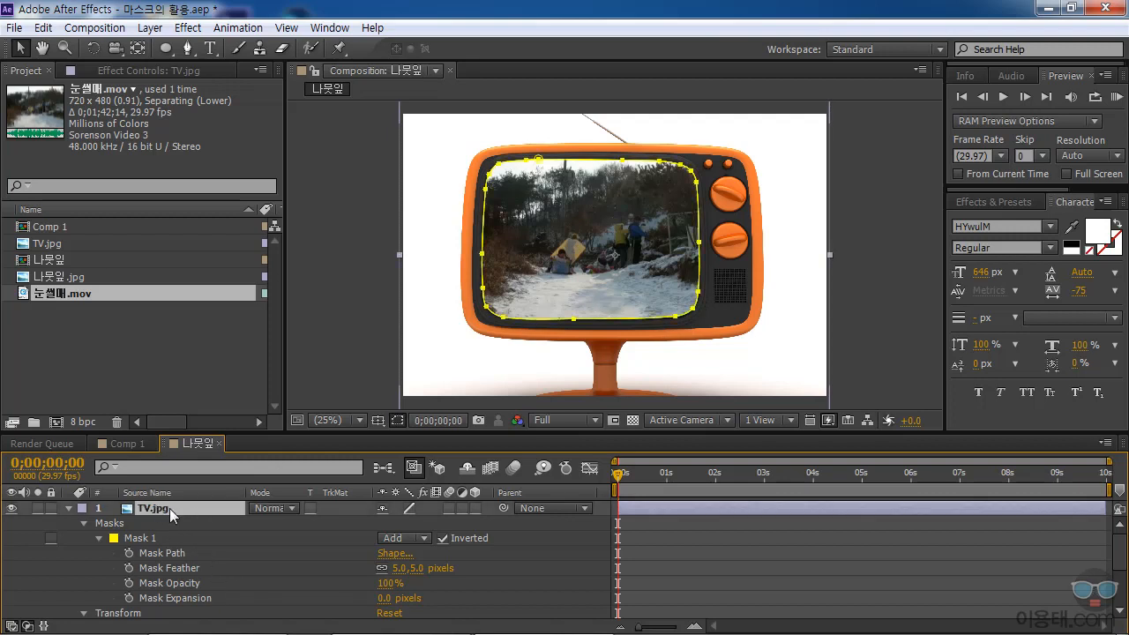
left_click(68, 508)
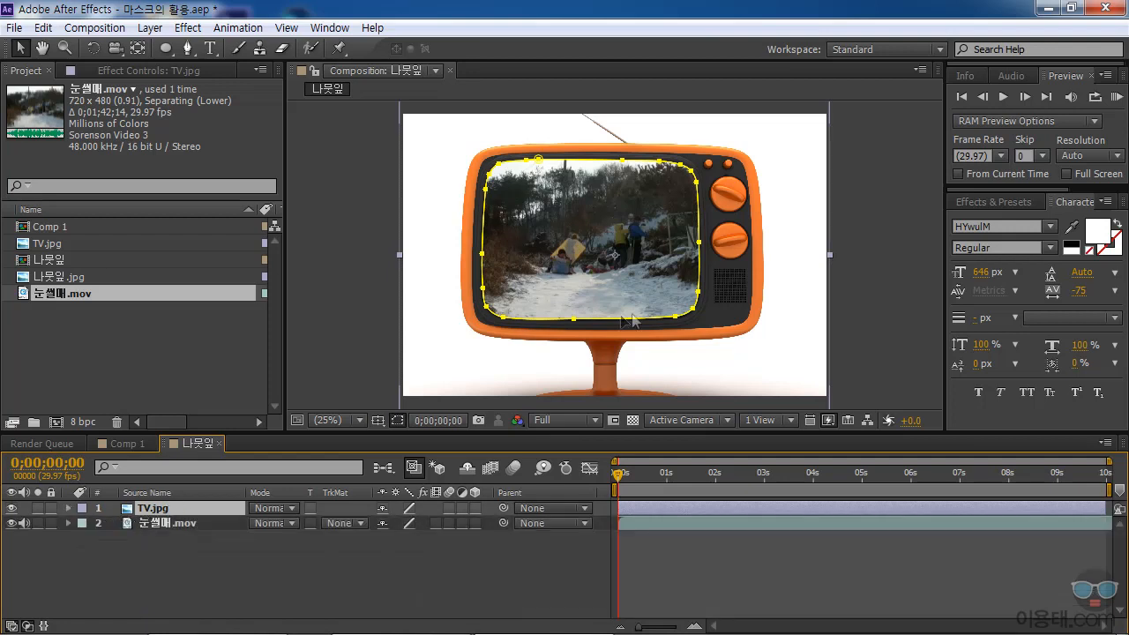
left_click(197, 32)
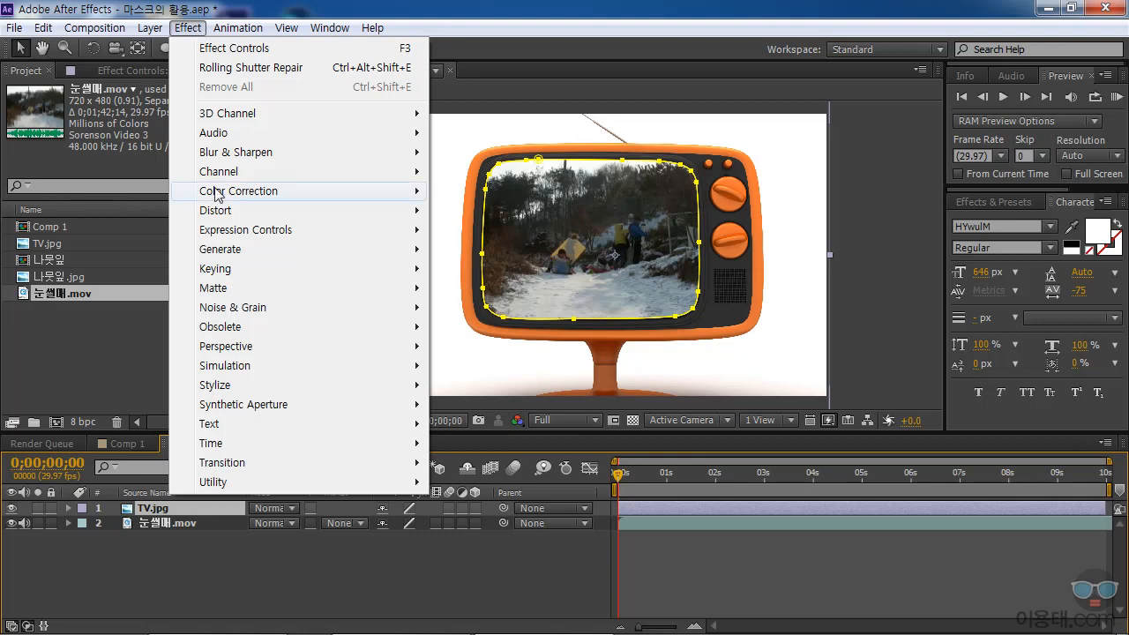
mouse_move(215, 353)
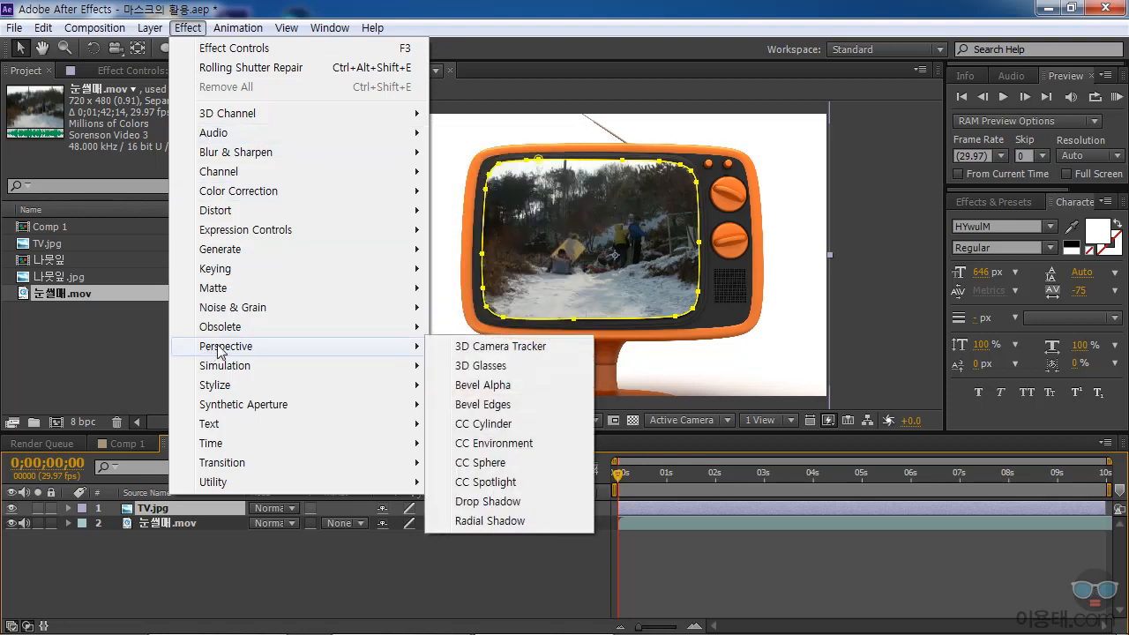
left_click(506, 502)
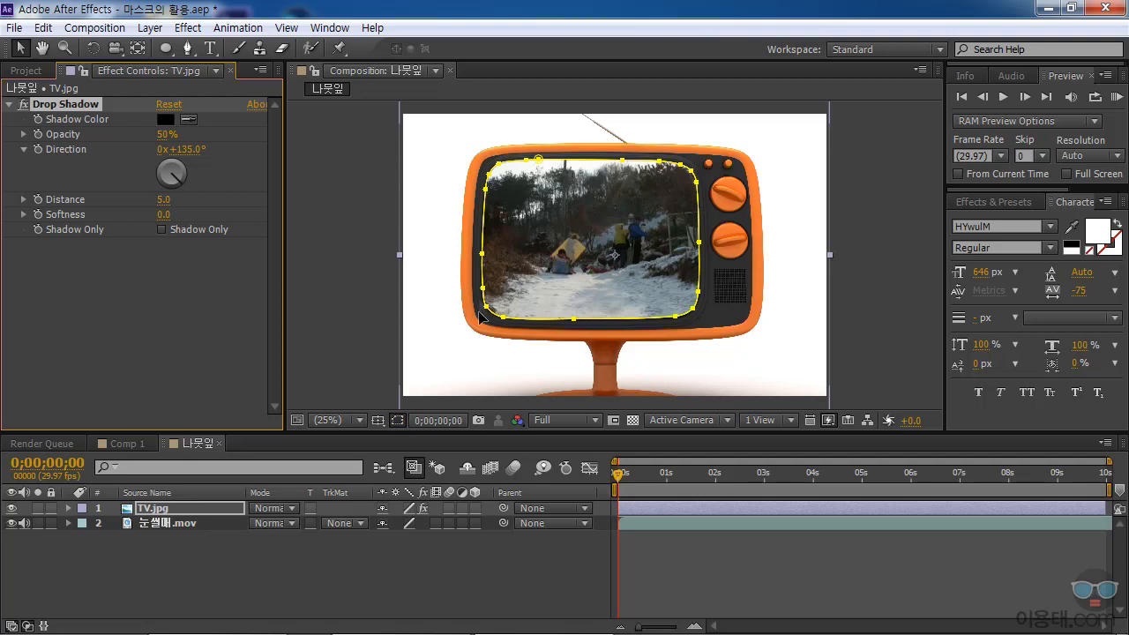
left_click(397, 420)
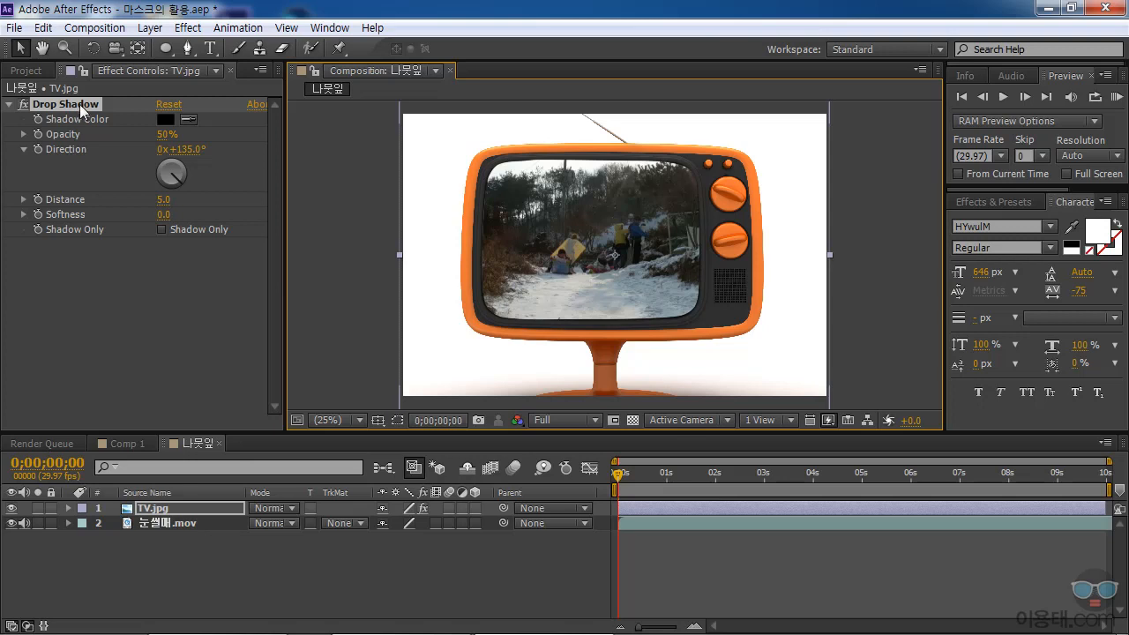
Set the TV.jpg Drop Shadow's Distance to 39.1 and its Softness to 63.9.
left_click(23, 199)
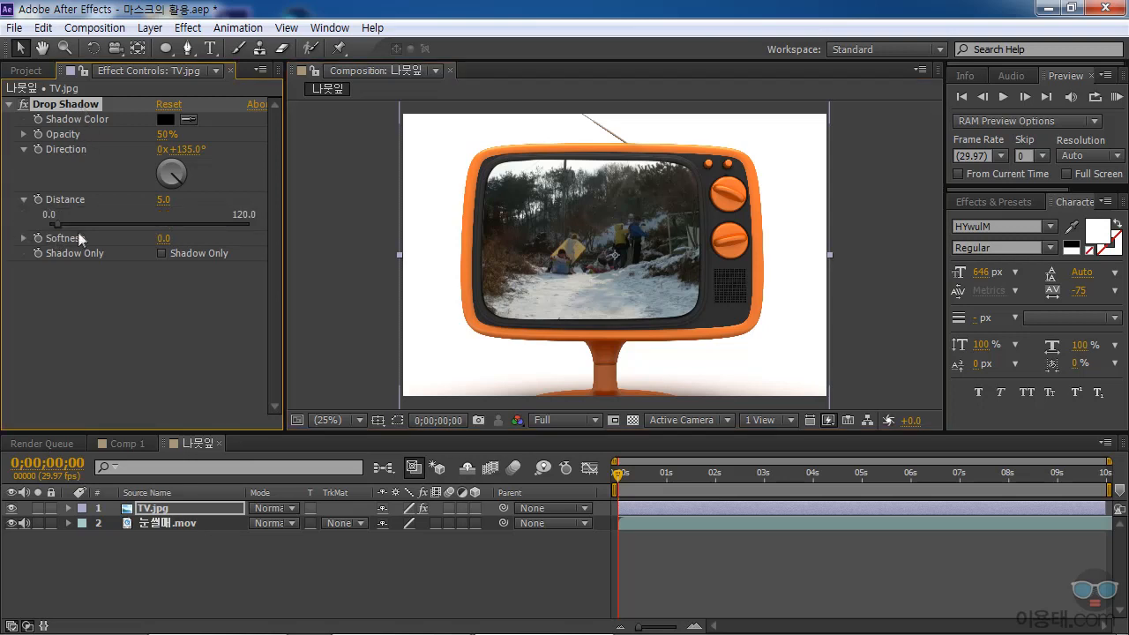
left_click_drag(57, 226, 114, 225)
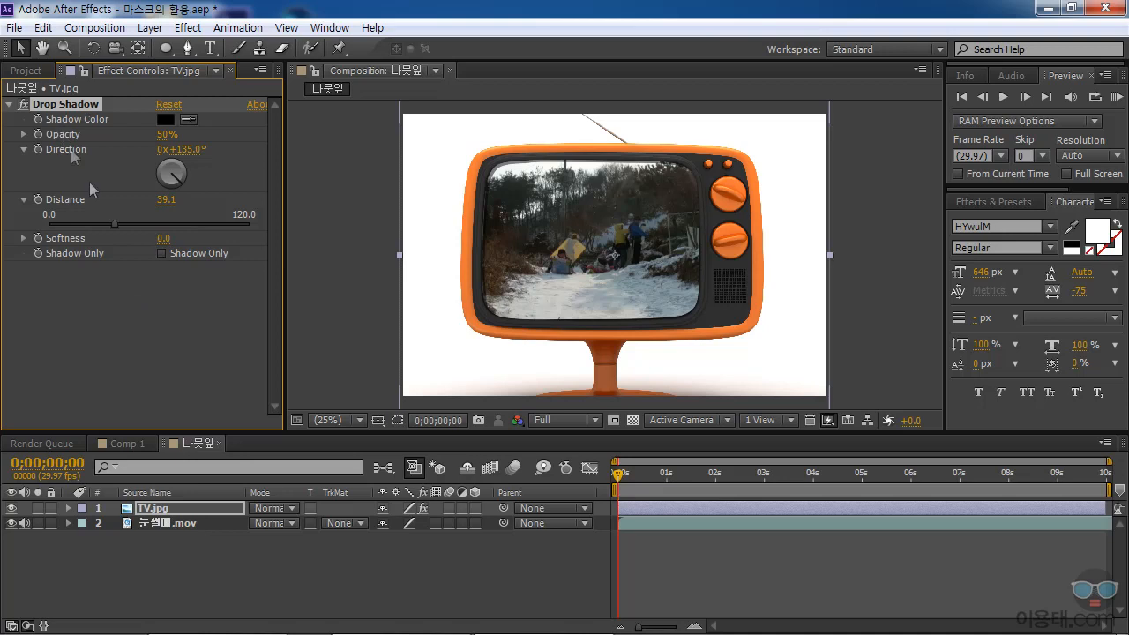
left_click(22, 237)
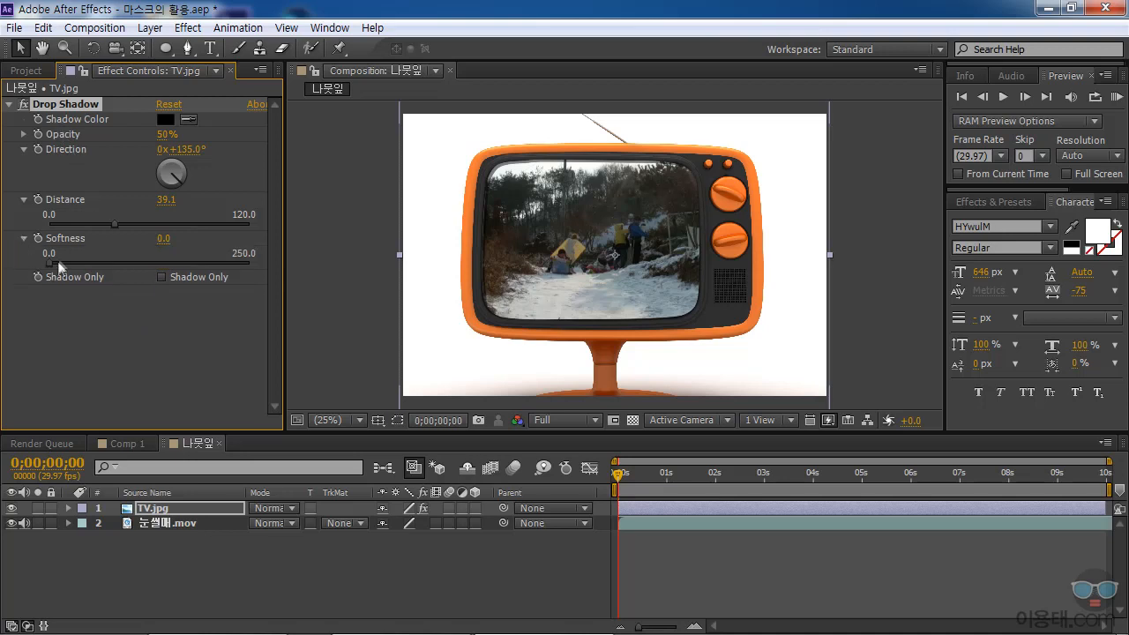
left_click_drag(50, 263, 79, 265)
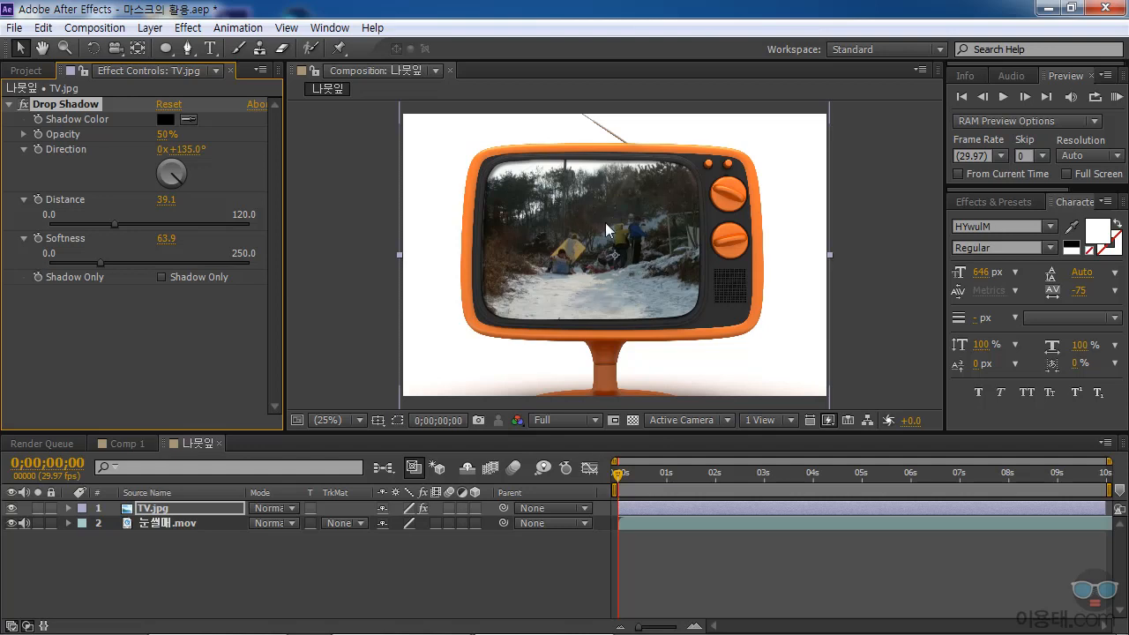
Apply the Spherize distortion effect to the 눈썰매.mov layer.
left_click(159, 523)
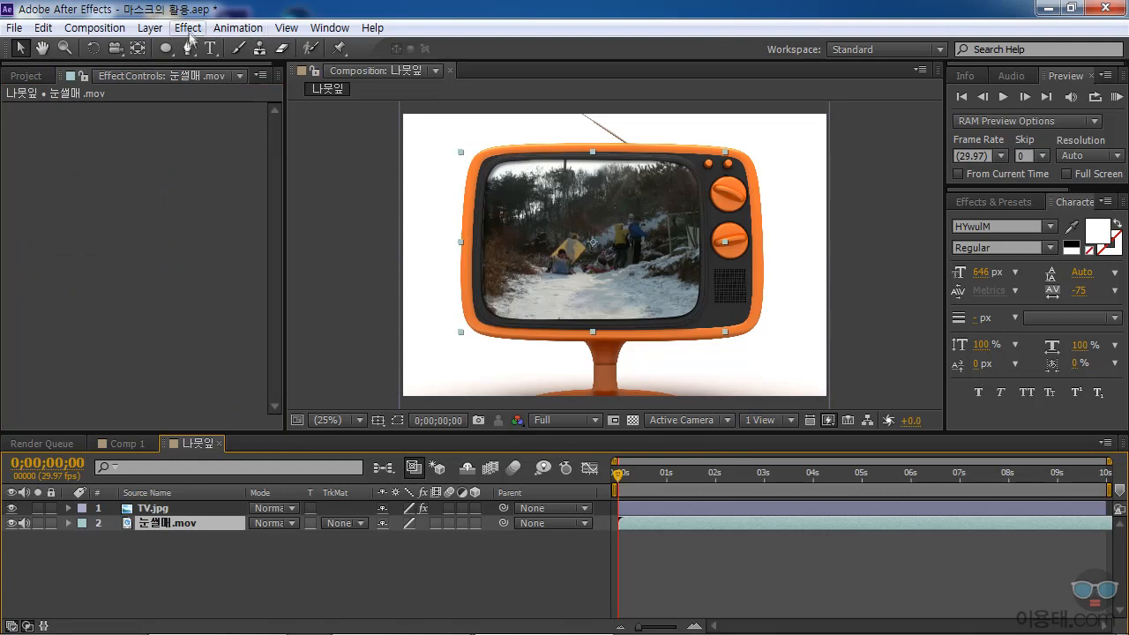
left_click(188, 28)
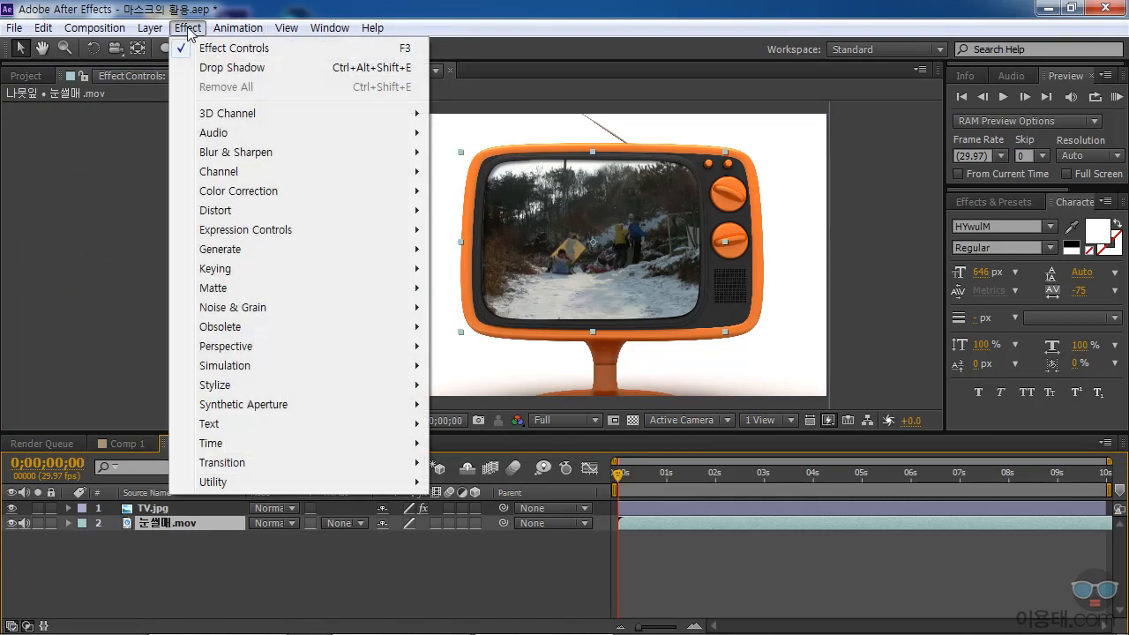
mouse_move(249, 213)
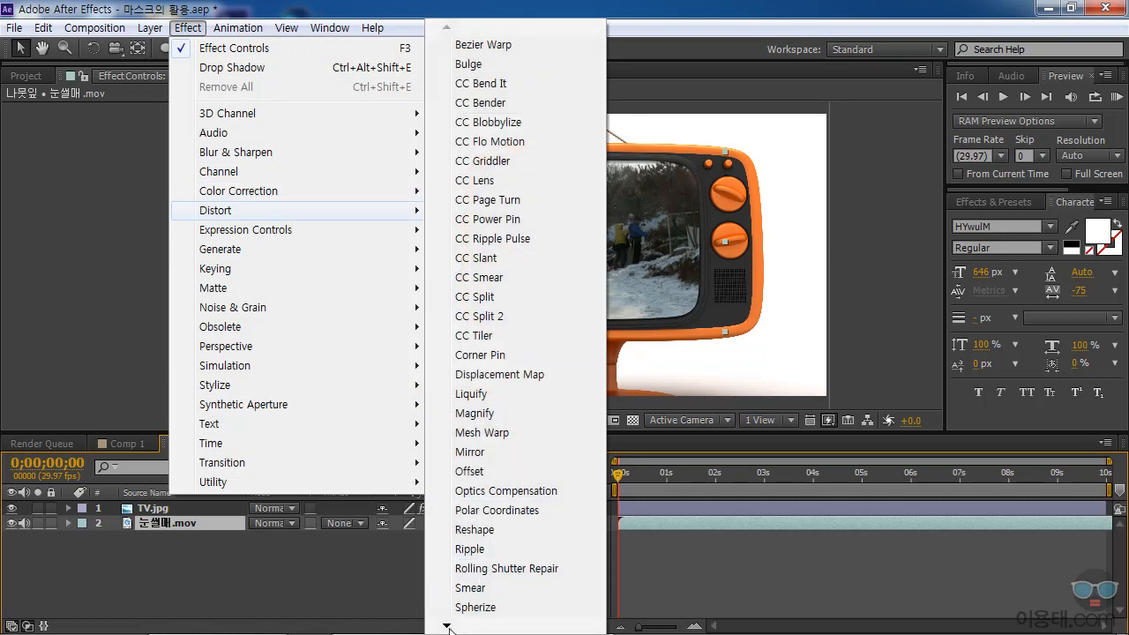
mouse_move(448, 628)
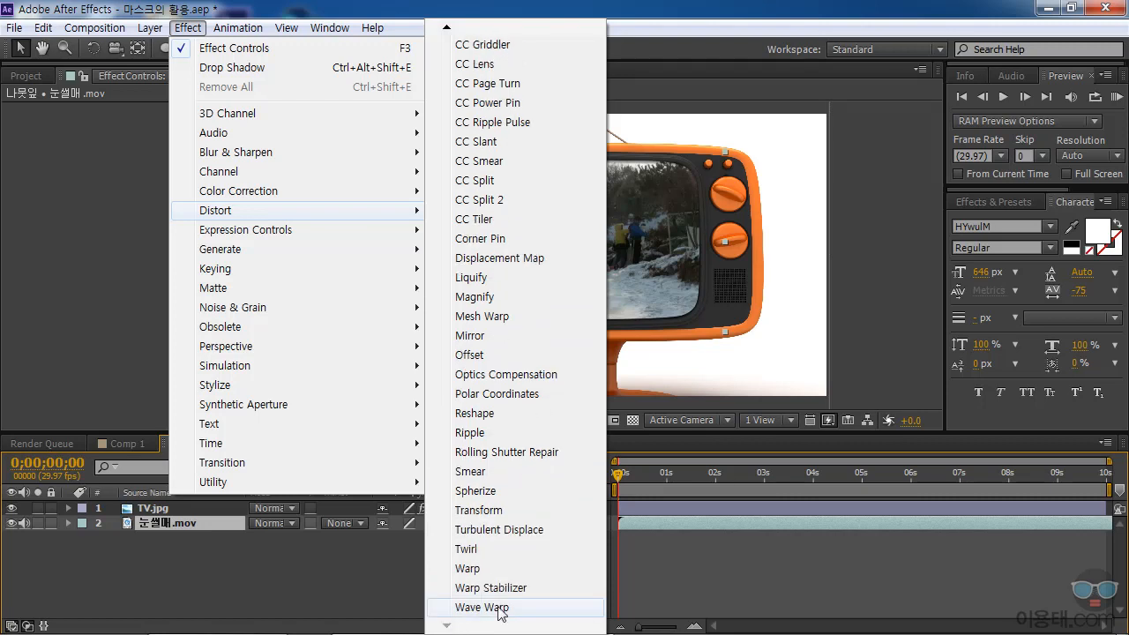
left_click(509, 495)
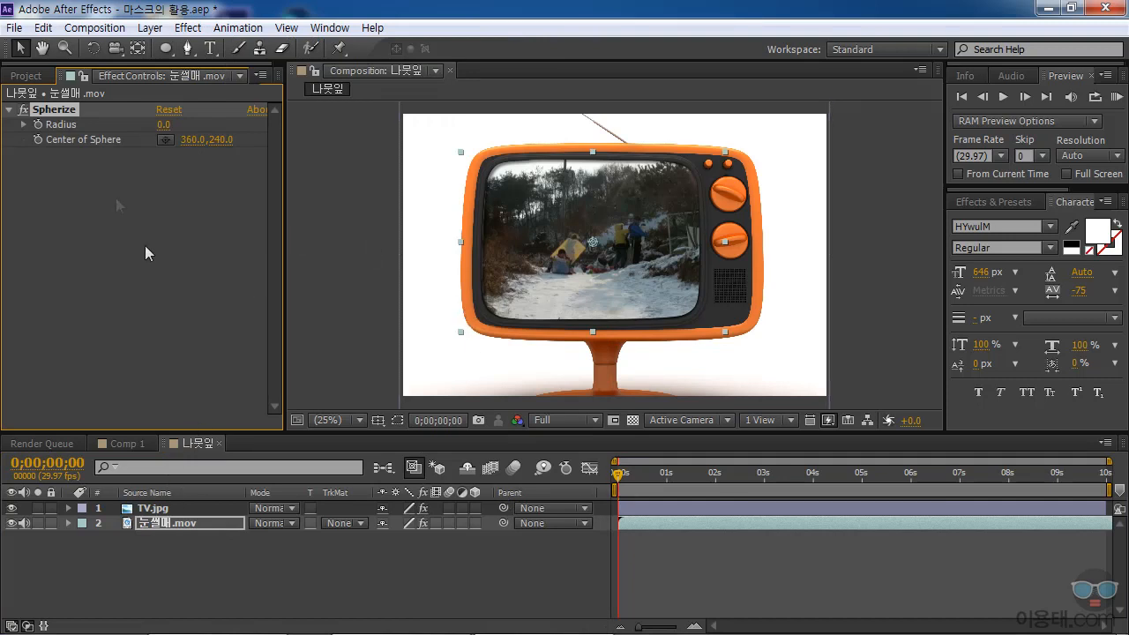
Set the Spherize Radius on 눈썰매.mov to 337 and deselect the layer.
left_click(24, 125)
left_click_drag(51, 150, 279, 151)
left_click_drag(163, 127, 247, 132)
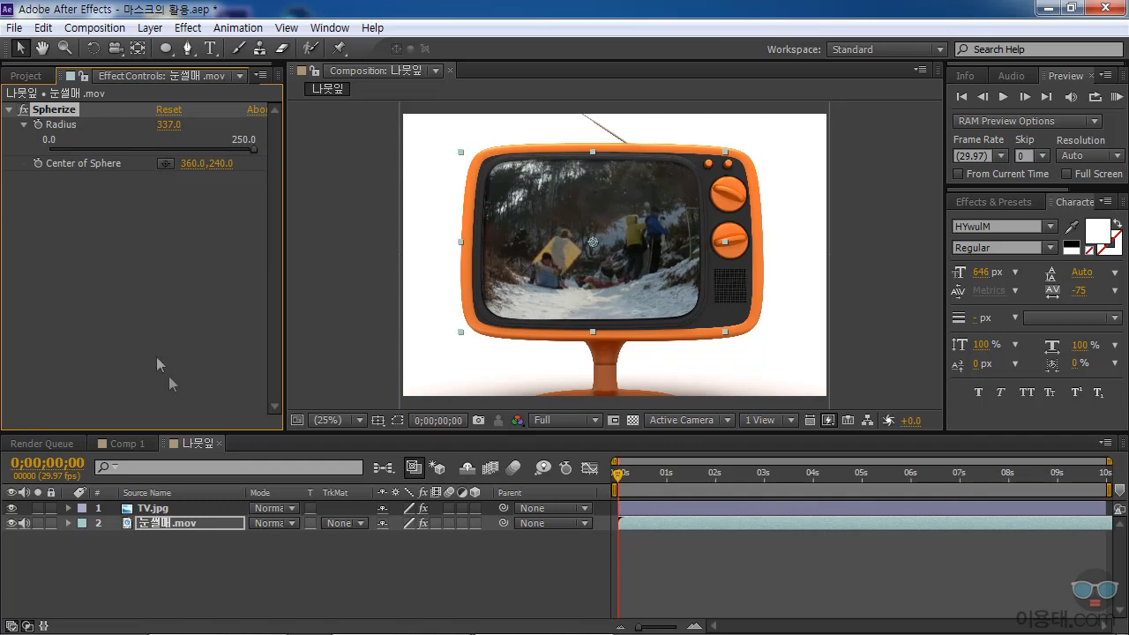
left_click(233, 575)
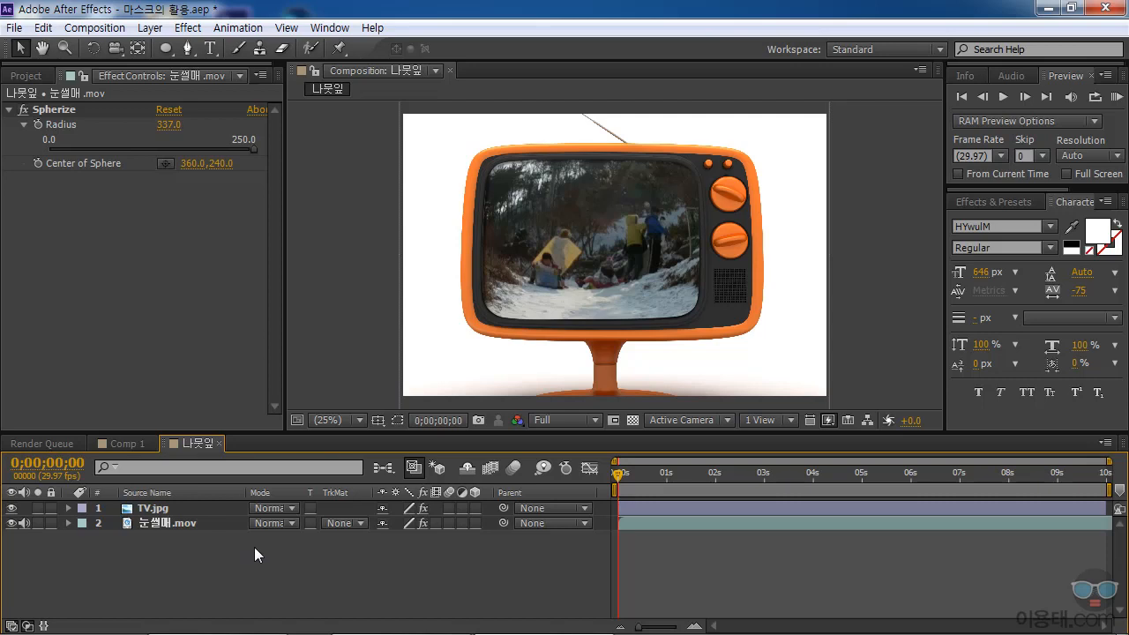
Switch to Comp 1 with the letter S and activate the Pen tool for its text layer.
left_click(128, 444)
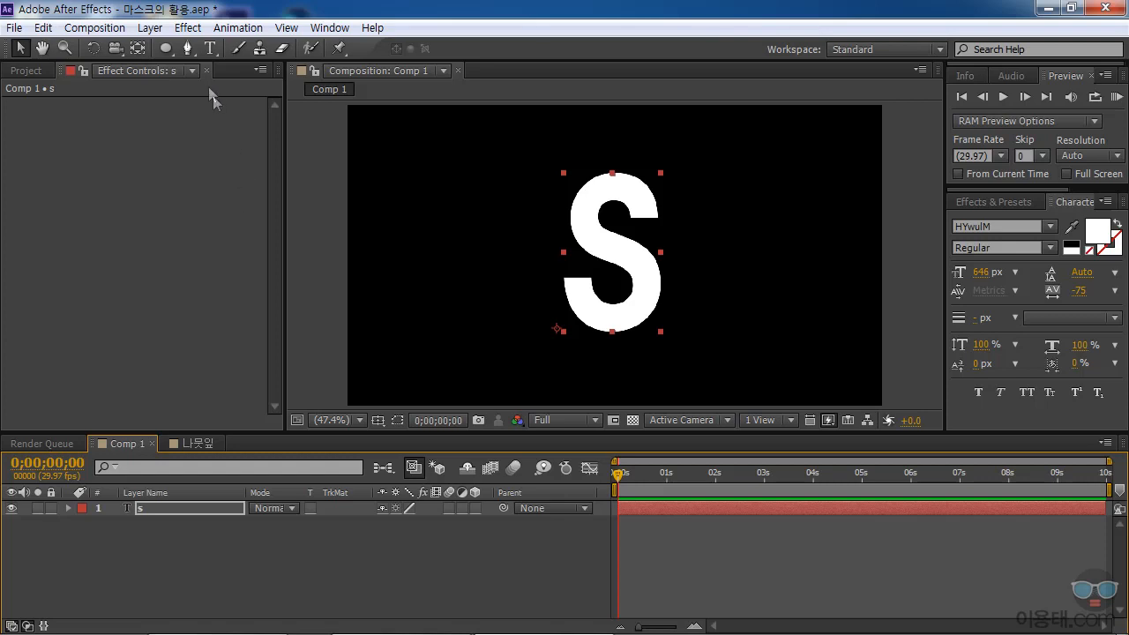
left_click(170, 46)
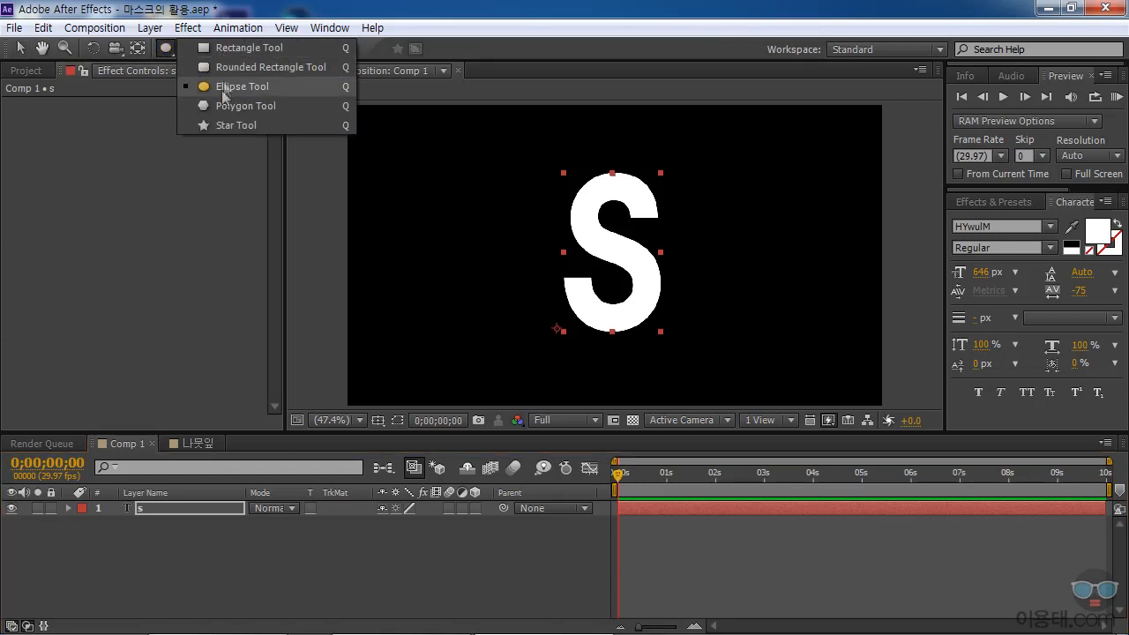
left_click(146, 199)
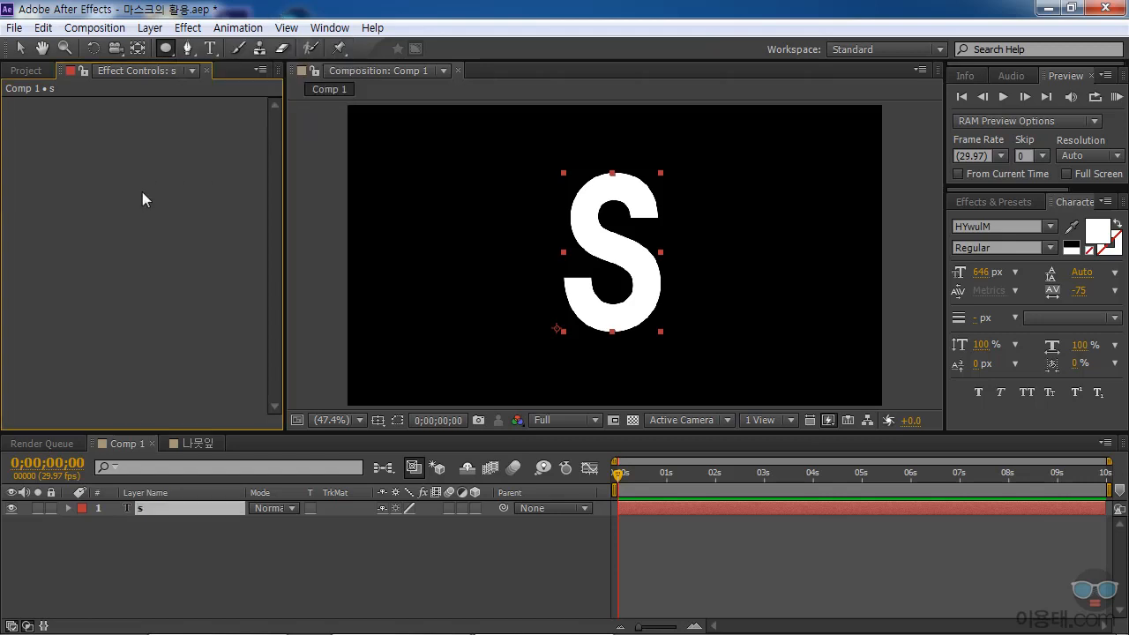
left_click(187, 49)
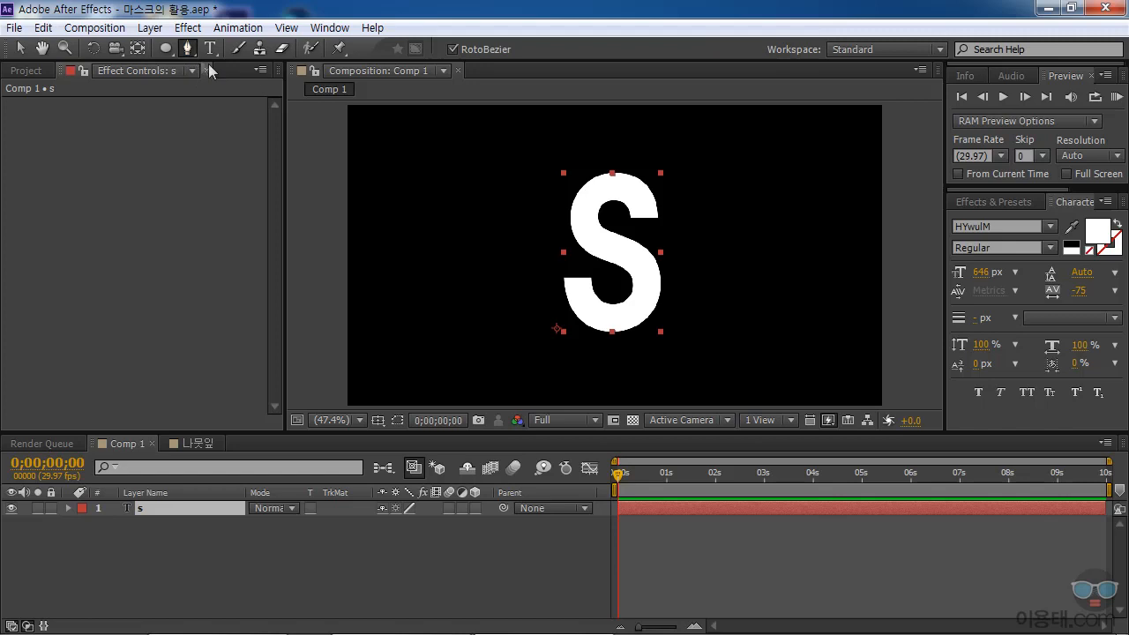
left_click(625, 222)
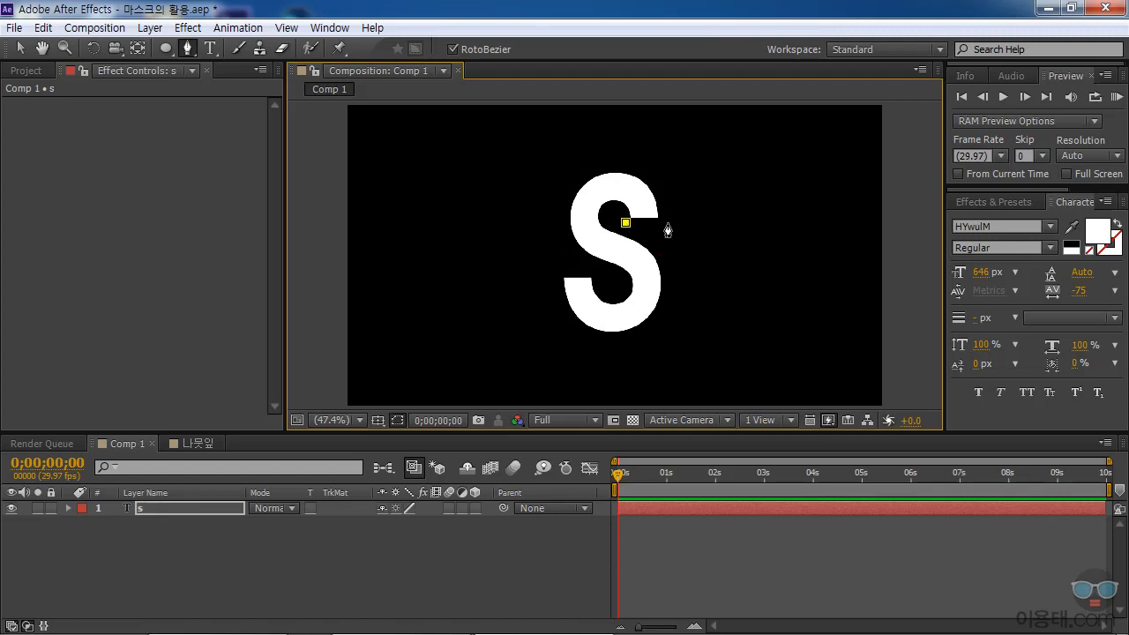
left_click(667, 222)
left_click(666, 236)
key("ctrl+z")
key("ctrl+z")
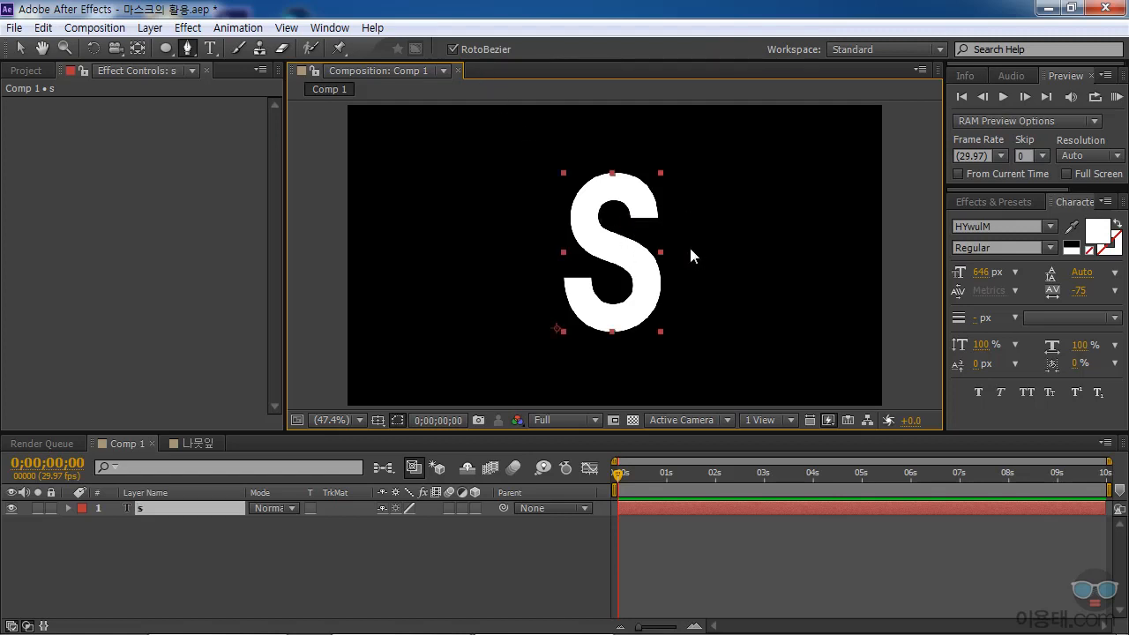
Disable RotoBezier and draw a small closed four-point mask just below the S's upper terminal.
left_click(452, 49)
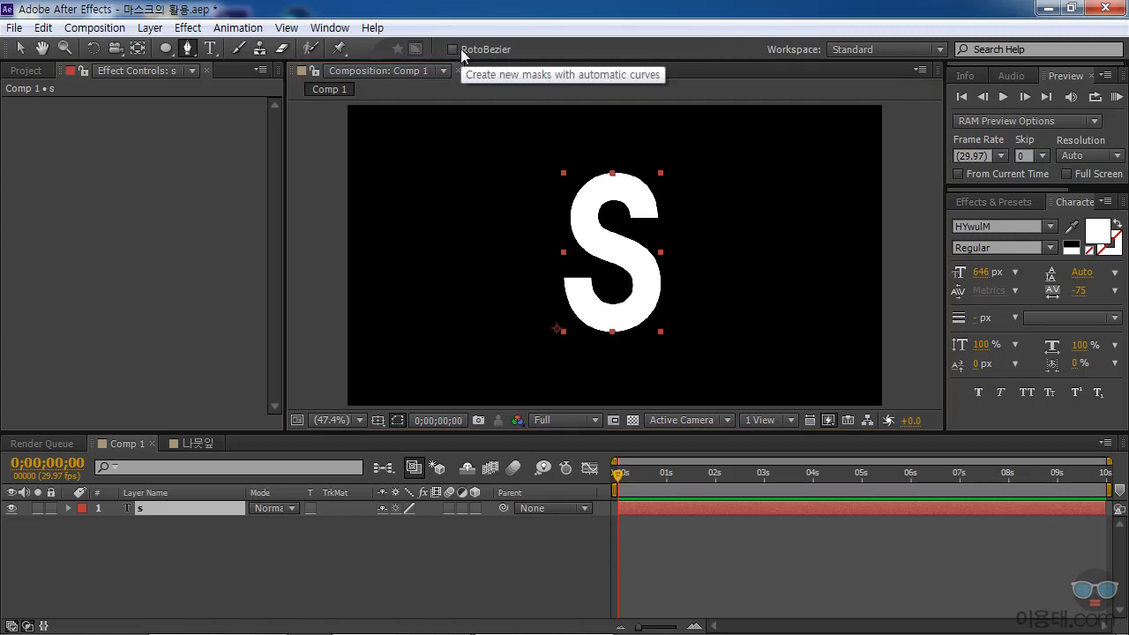
left_click(661, 225)
left_click(627, 223)
left_click(630, 233)
left_click(662, 236)
left_click(662, 224)
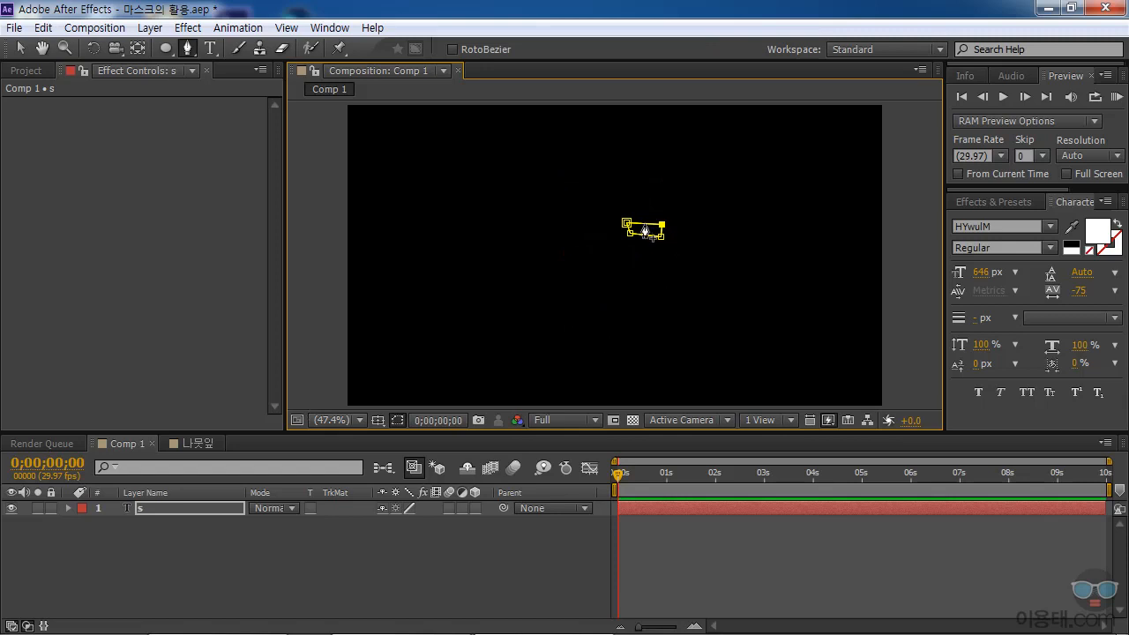
Reveal Mask 1 in the s text layer's properties and set its mask mode to None.
left_click_drag(563, 429, 564, 481)
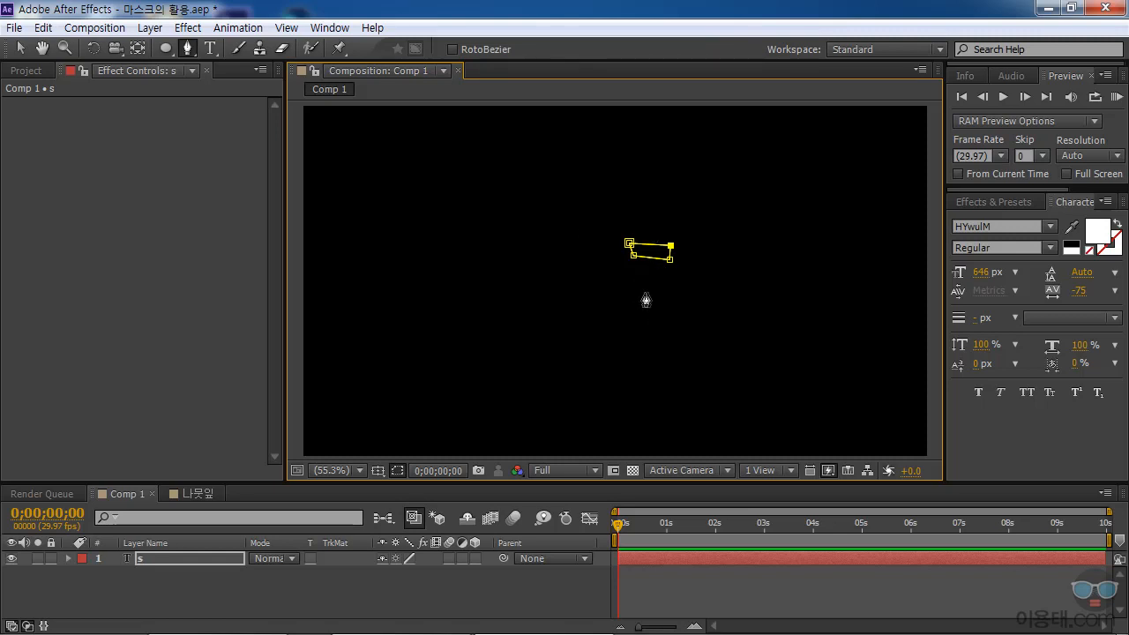
left_click(68, 559)
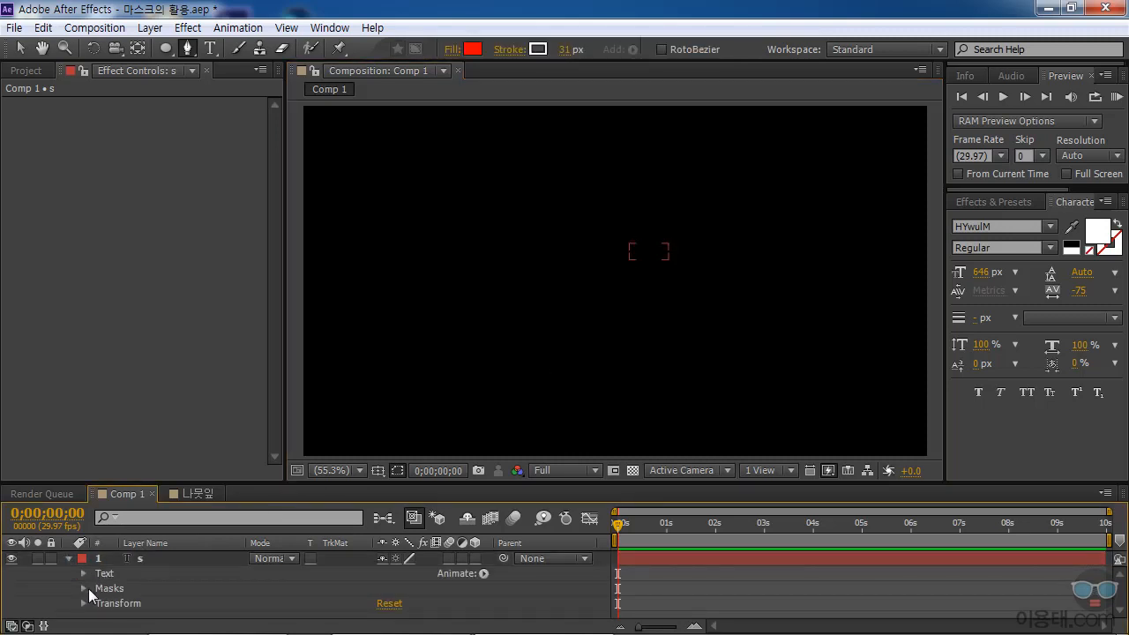
left_click(84, 588)
left_click(137, 604)
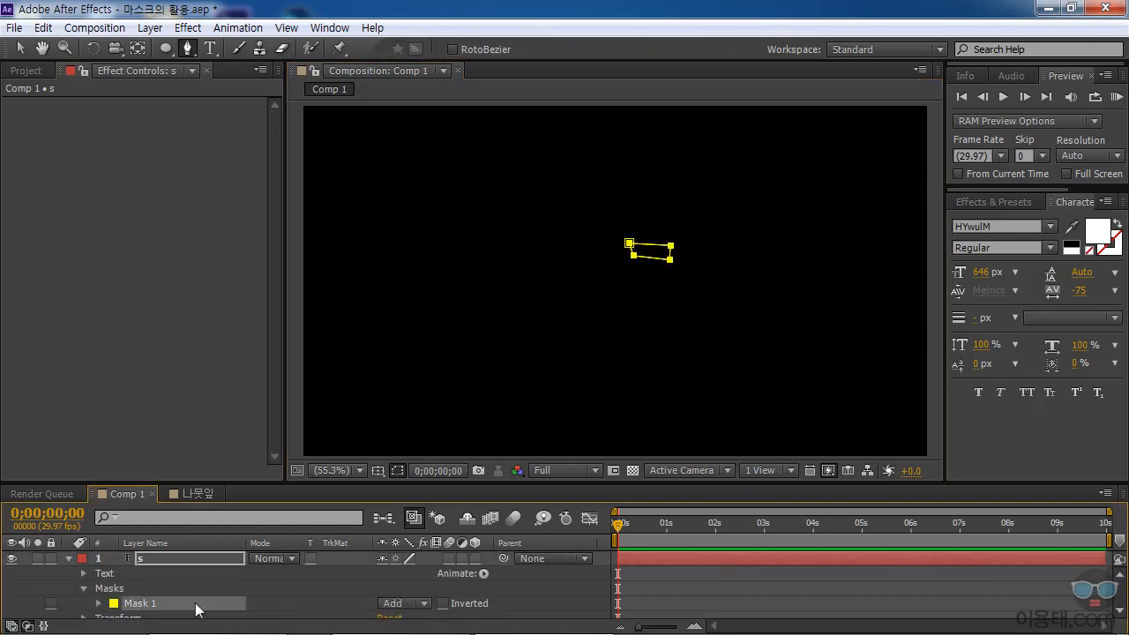
left_click_drag(356, 483, 360, 472)
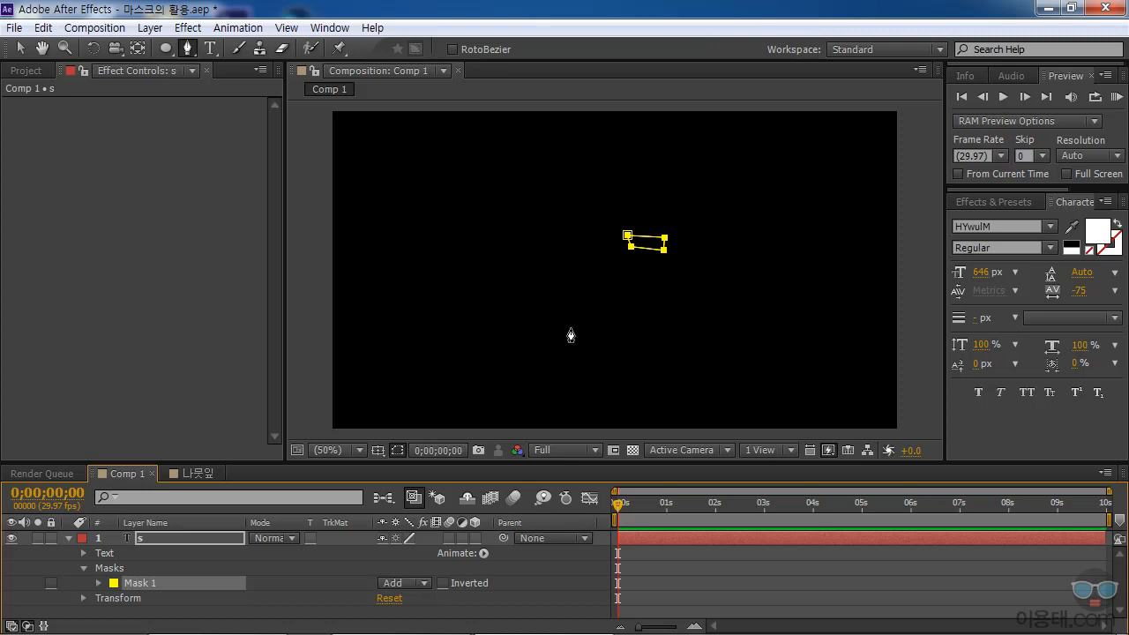
left_click(425, 584)
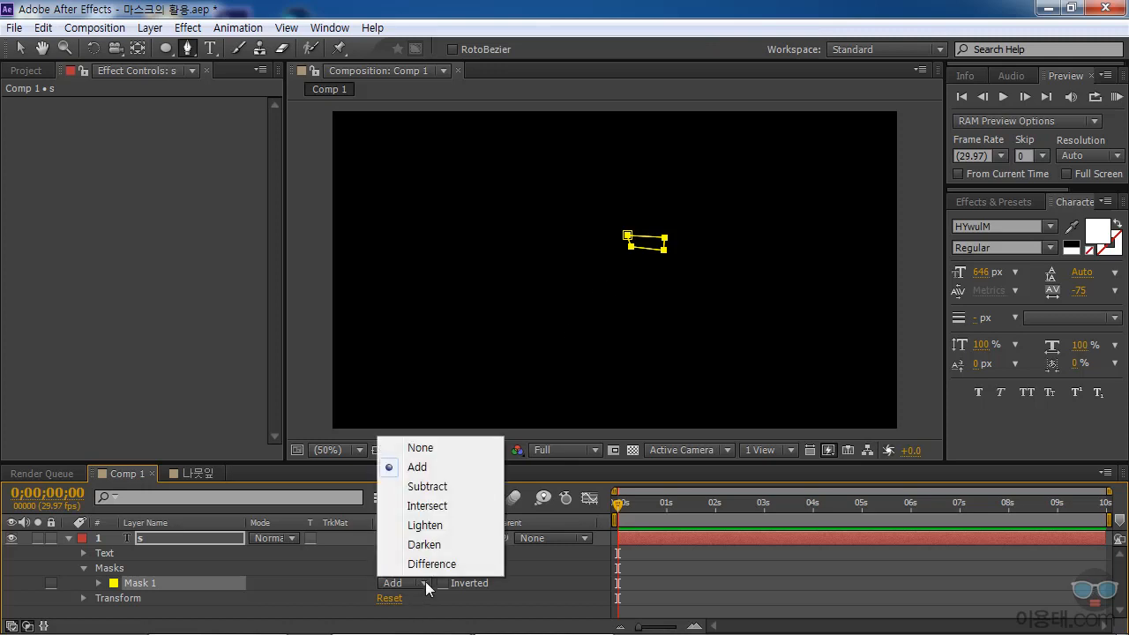
left_click(431, 448)
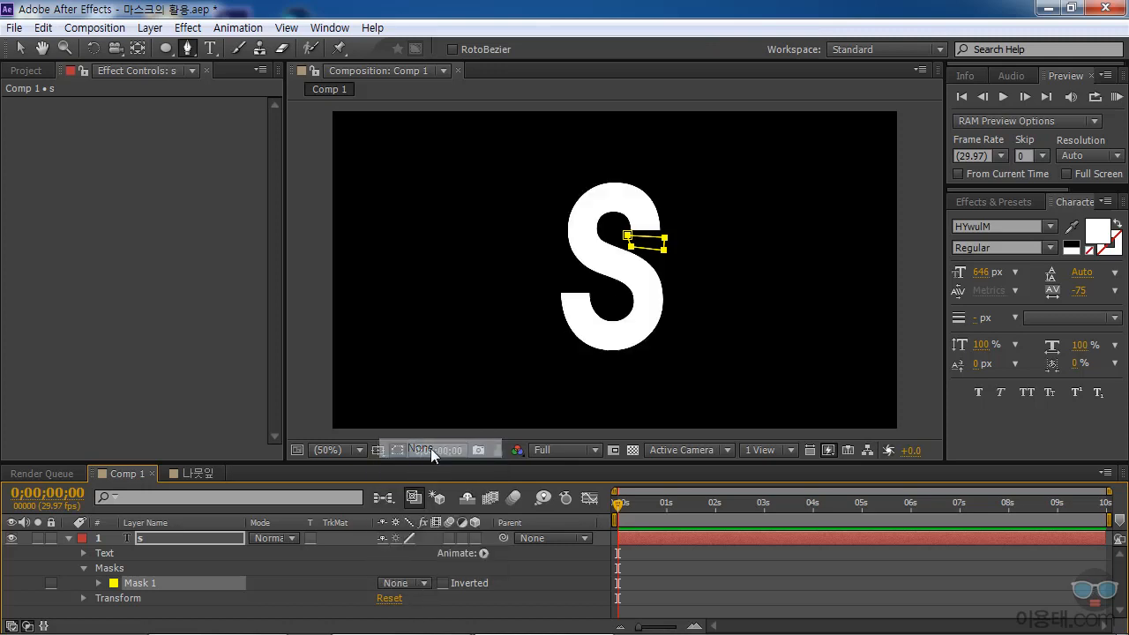
Enable keyframing for Mask 1's Mask Path at 0;00;01;00.
left_click(98, 583)
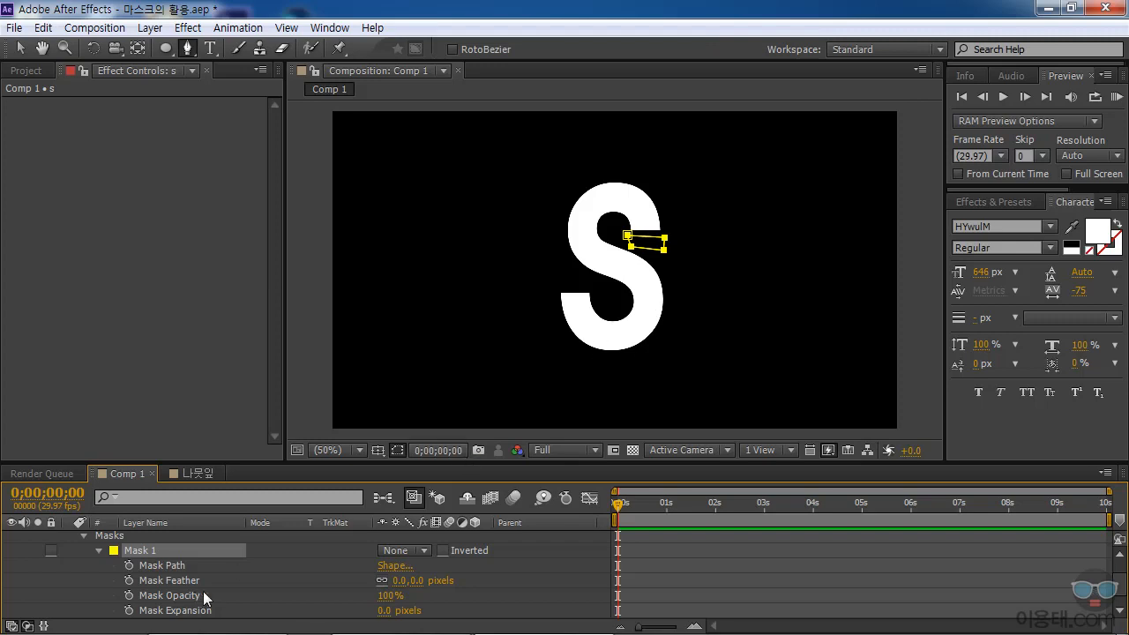
left_click(177, 566)
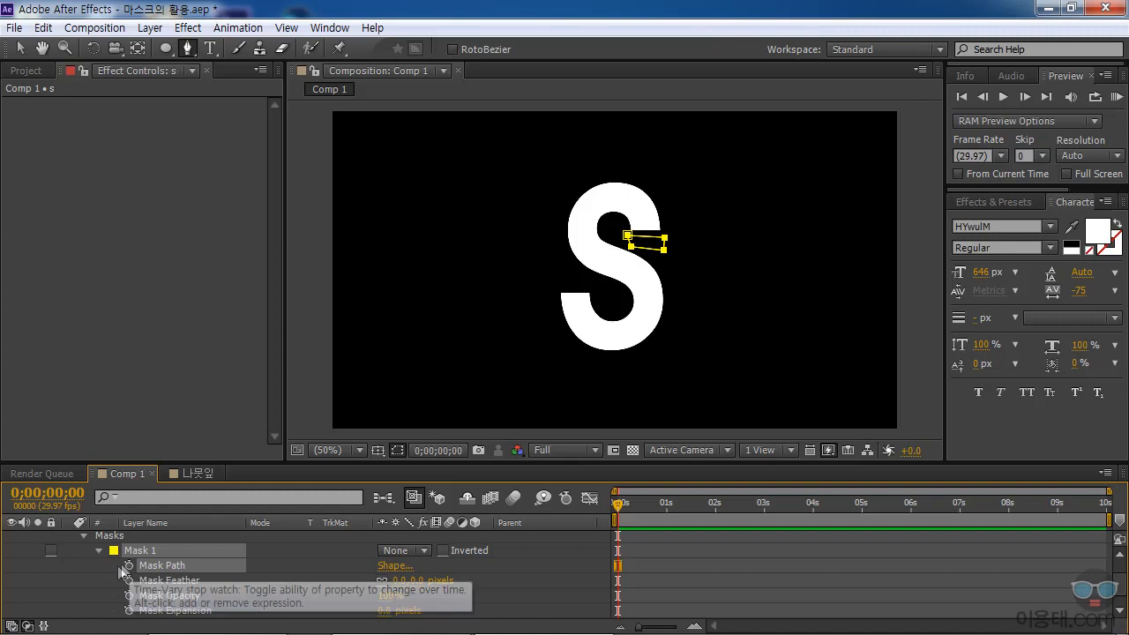
left_click_drag(620, 511, 597, 509)
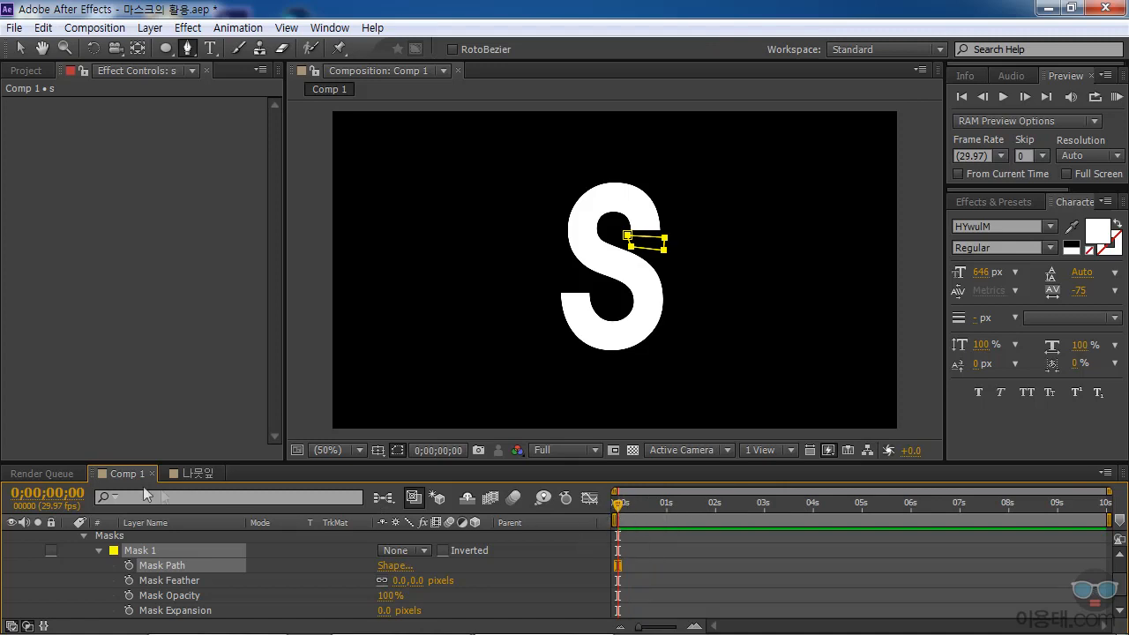
left_click_drag(621, 516, 669, 518)
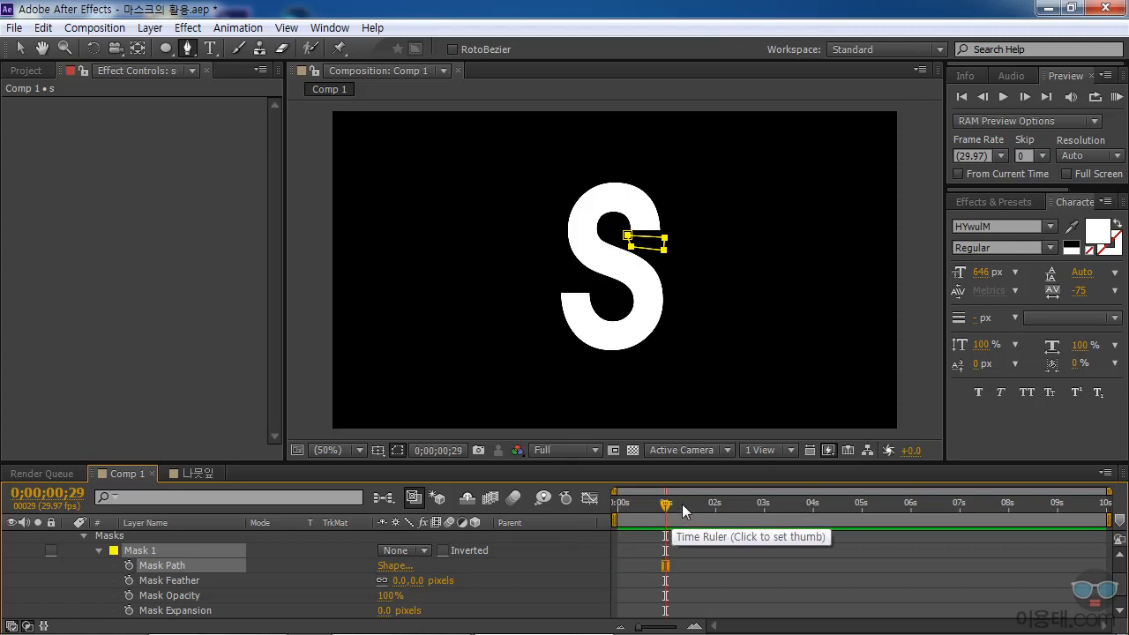
left_click_drag(665, 507, 666, 507)
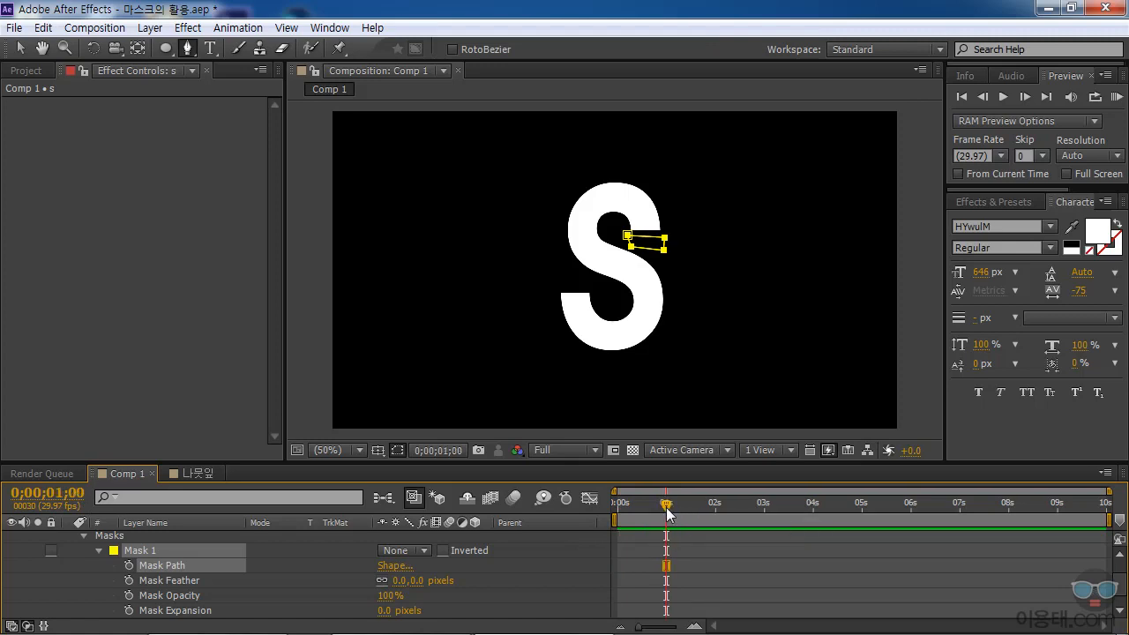
left_click(130, 564)
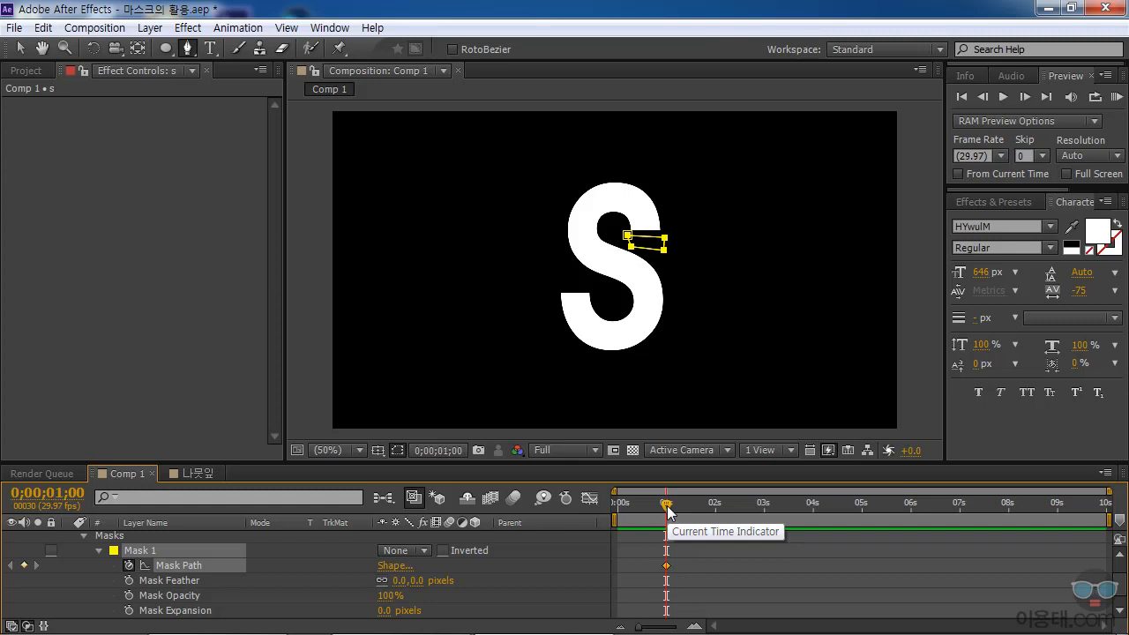
At 0;00;01;02, raise Mask 1's two upper vertices together so the mask covers the end of the S's upper terminal.
left_click_drag(668, 510, 670, 510)
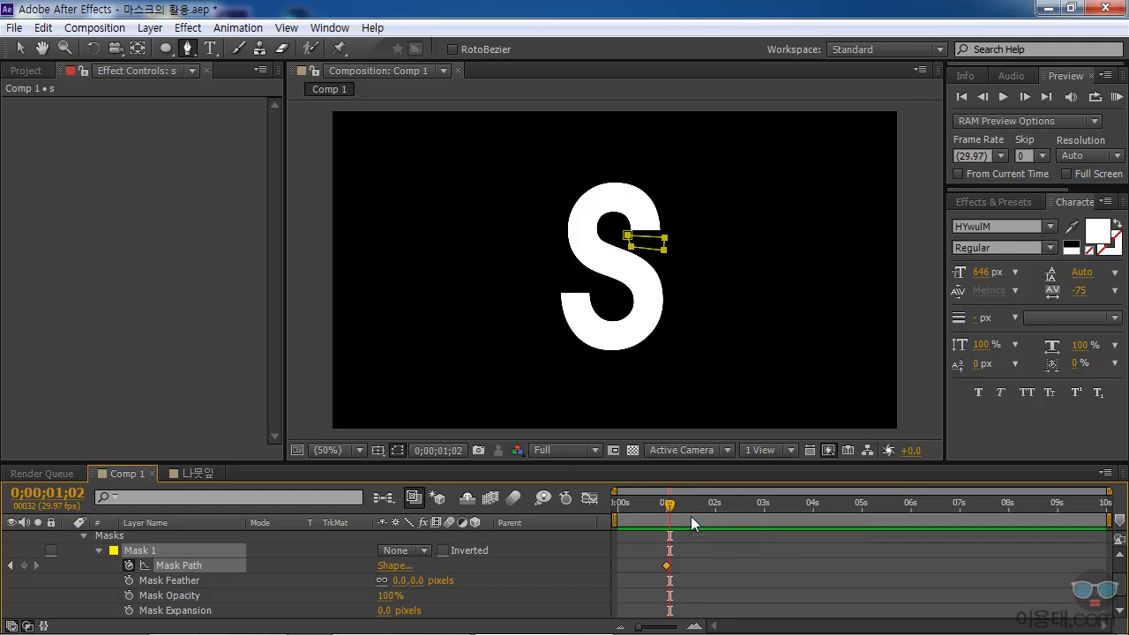
key("Page_Down")
key("Page_Down")
key("Page_Up")
key("Page_Up")
scroll(631, 233, "up", 1)
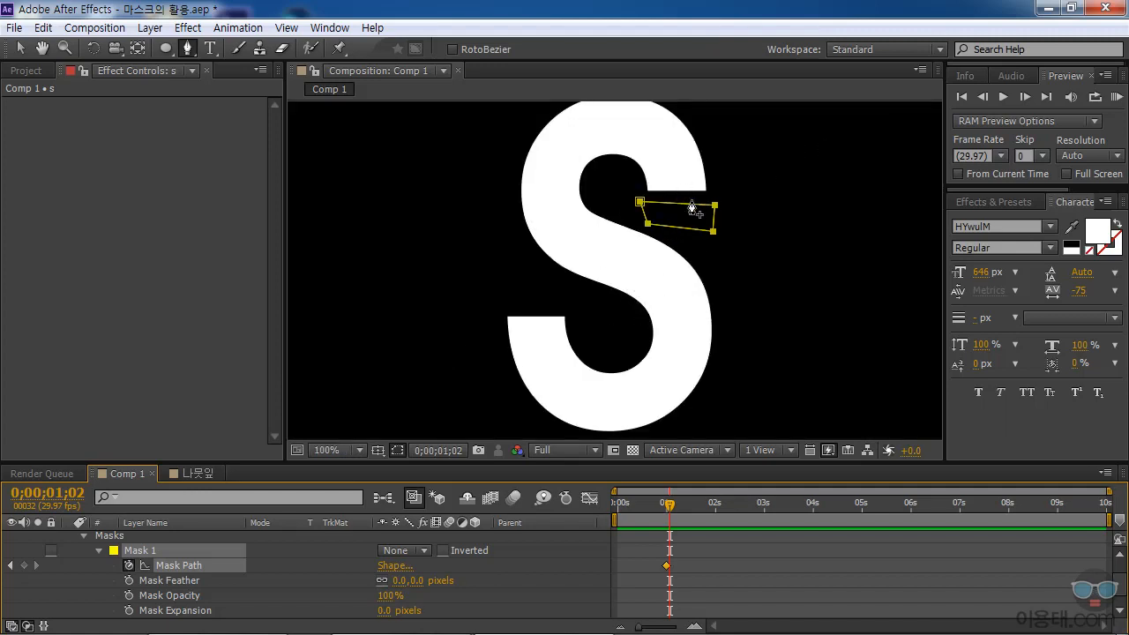
key("space")
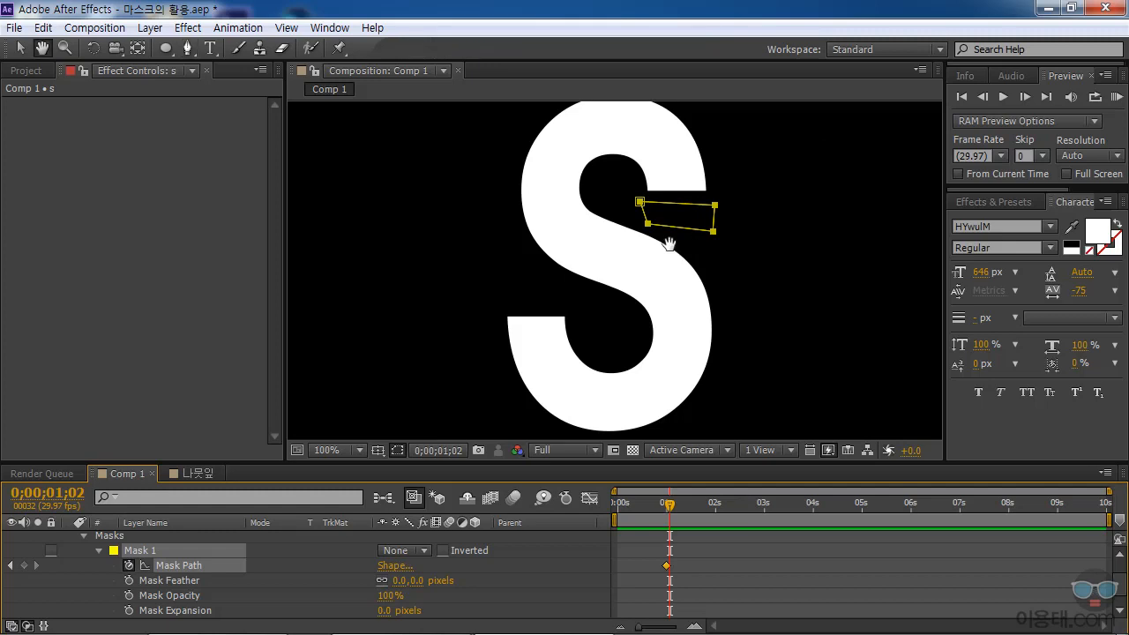
left_click_drag(658, 249, 660, 284)
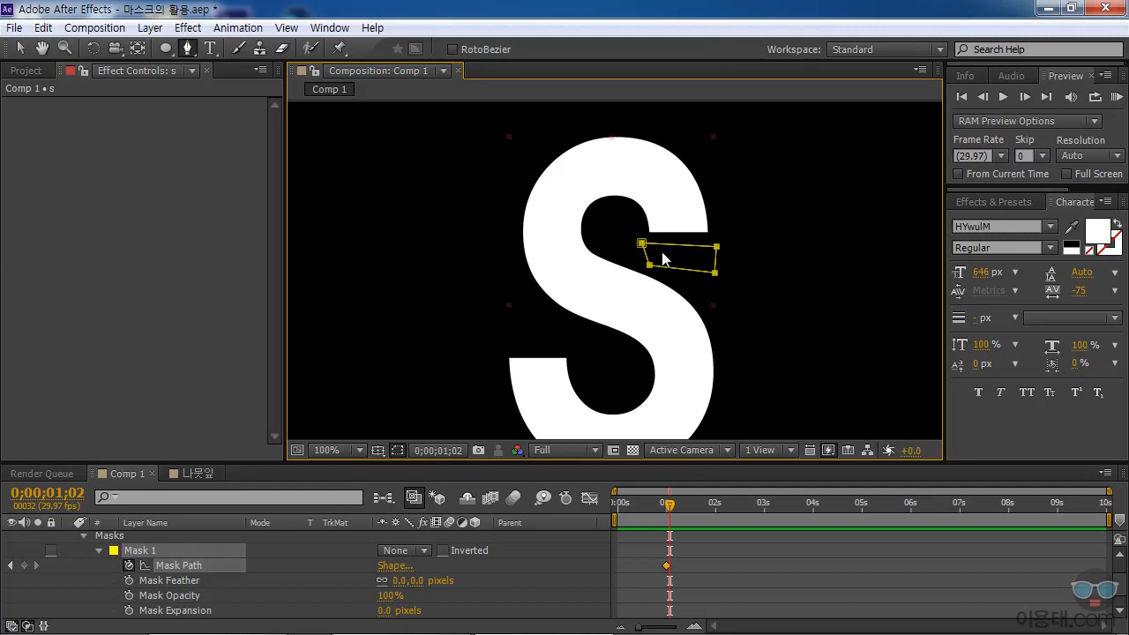
left_click(664, 257)
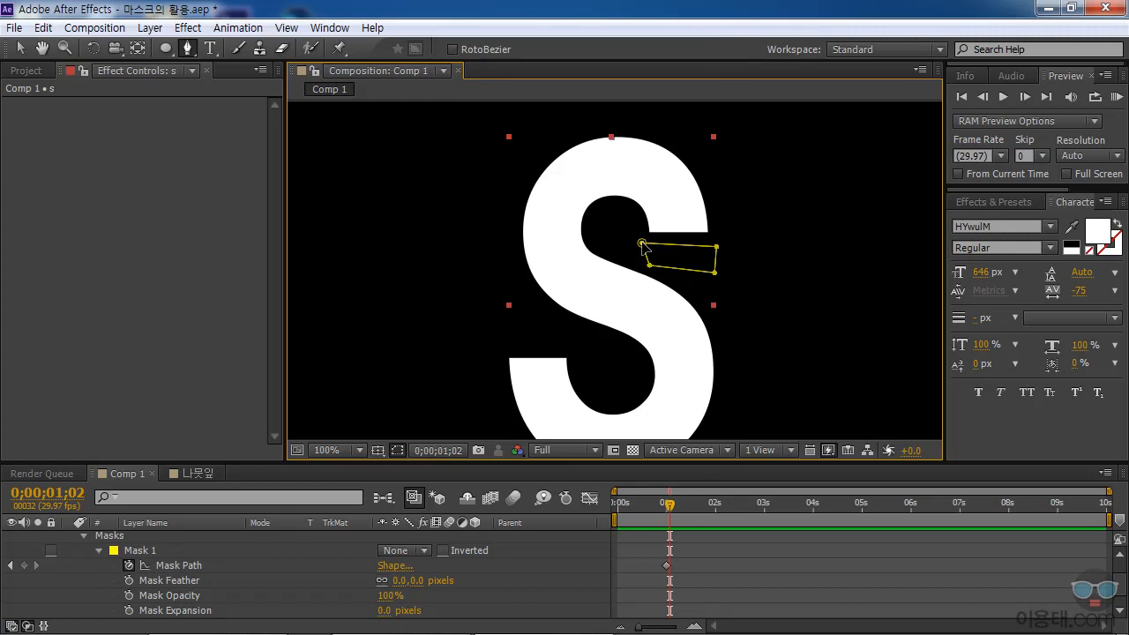
left_click(642, 244)
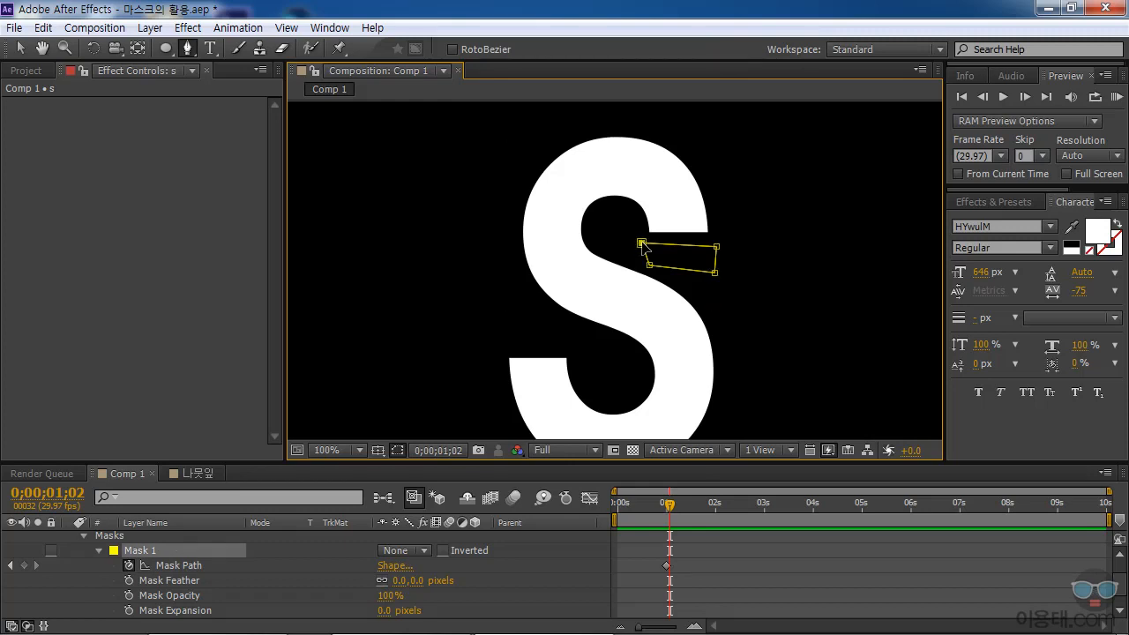
left_click(715, 247, "shift")
left_click_drag(642, 243, 639, 211)
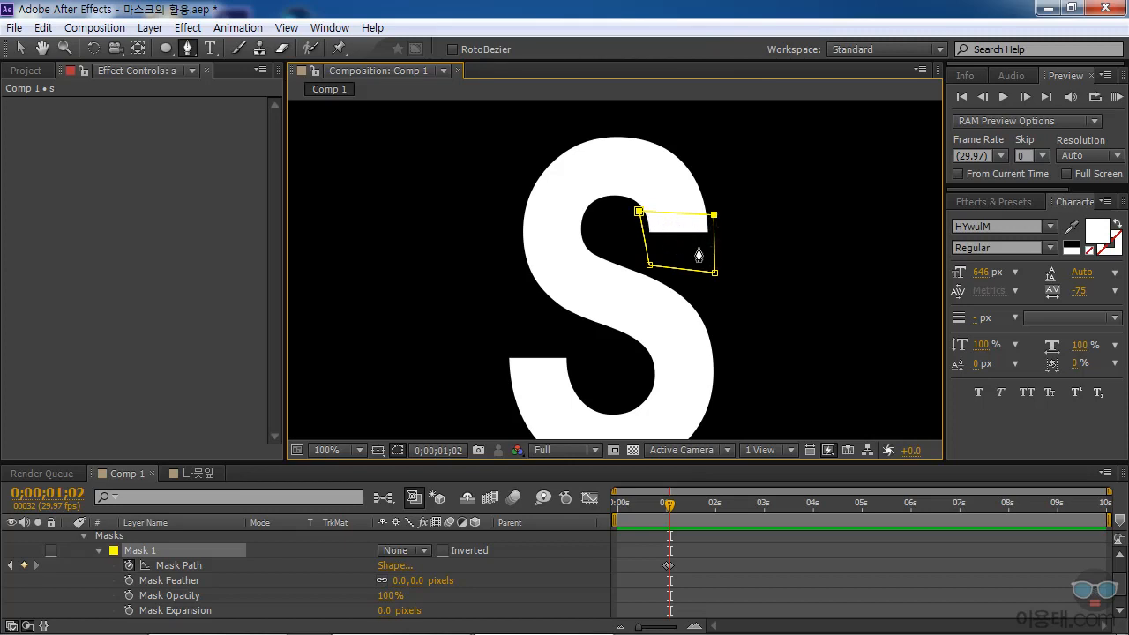
Switch Mask 1's mode to Add to check the revealed part of the S, and return it to None.
left_click(425, 550)
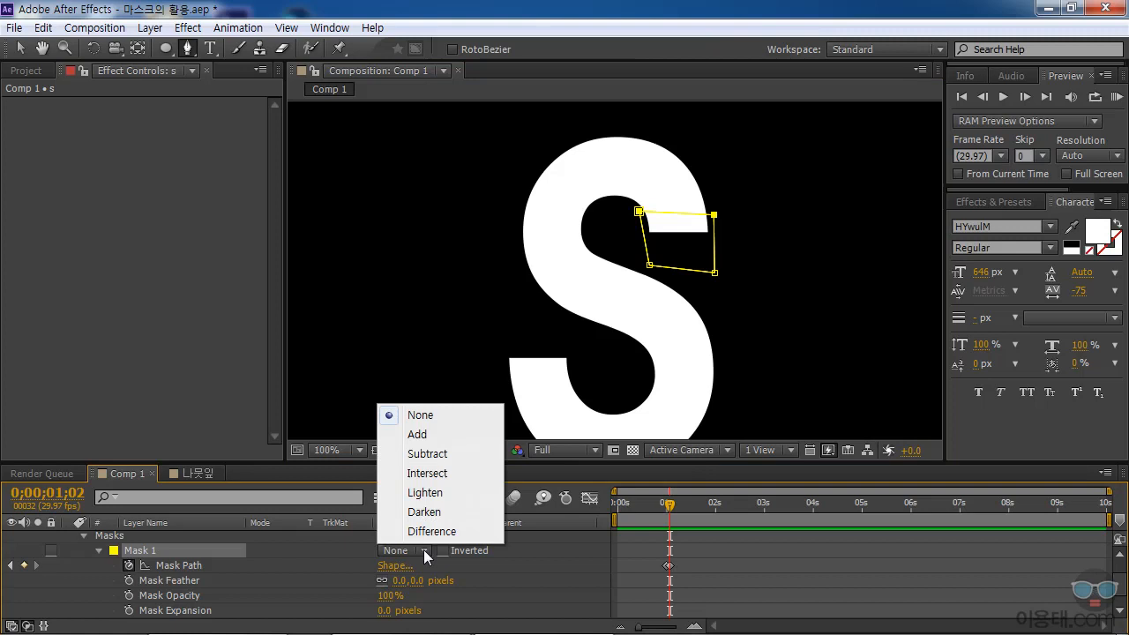
left_click(422, 432)
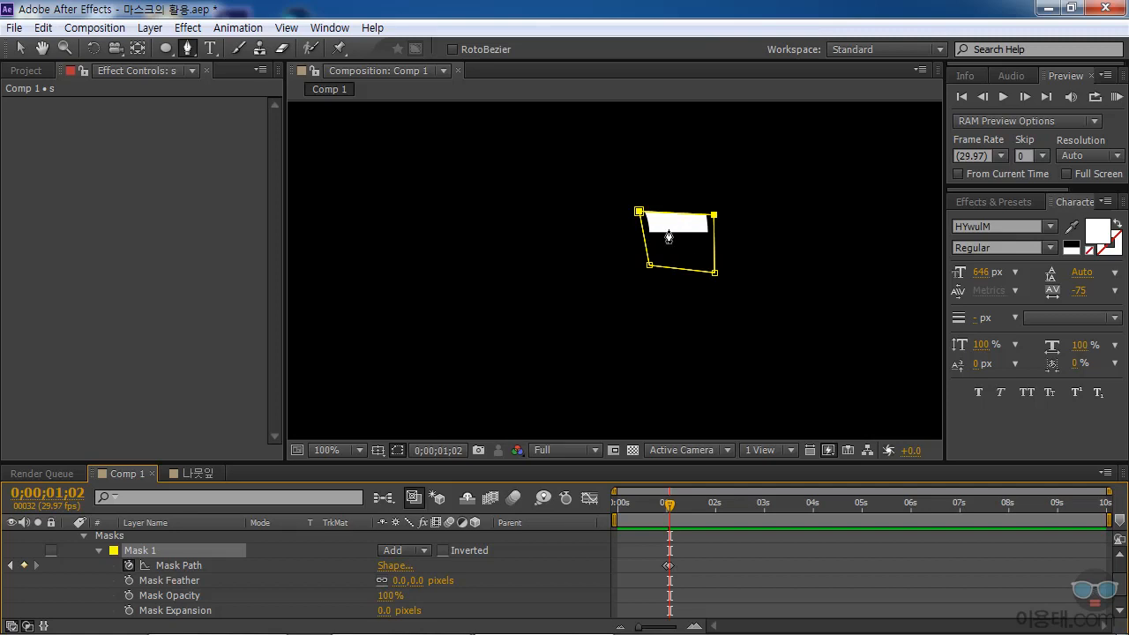
left_click(416, 550)
left_click(419, 418)
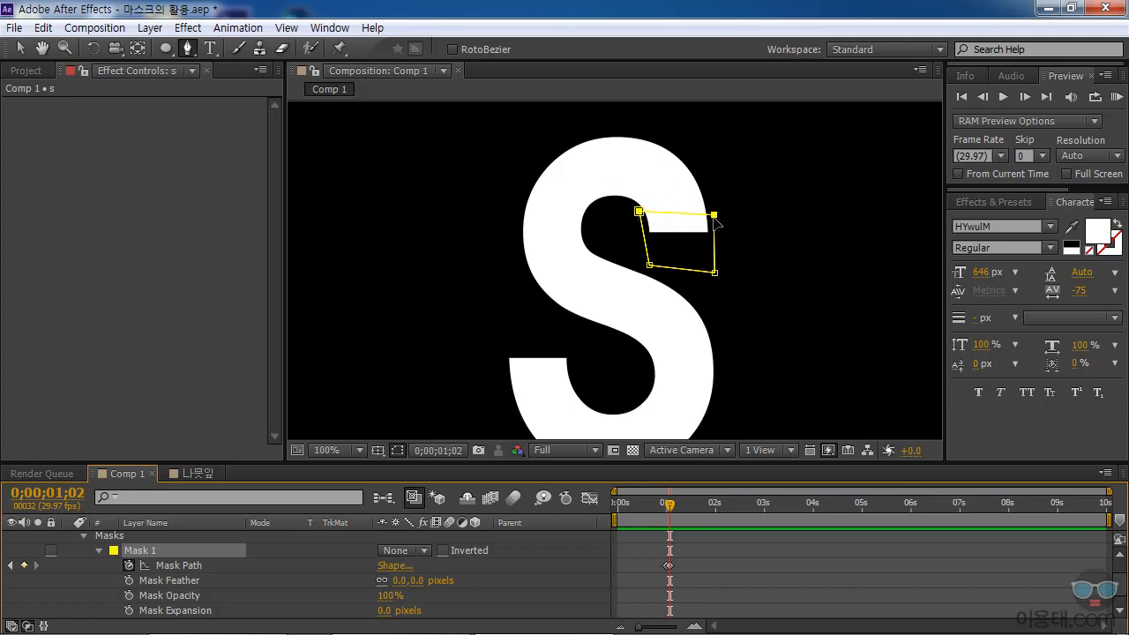
At 0;00;01;02, raise Mask 1's upper-right vertex a little so its top edge slants across the S's stroke.
left_click(724, 210)
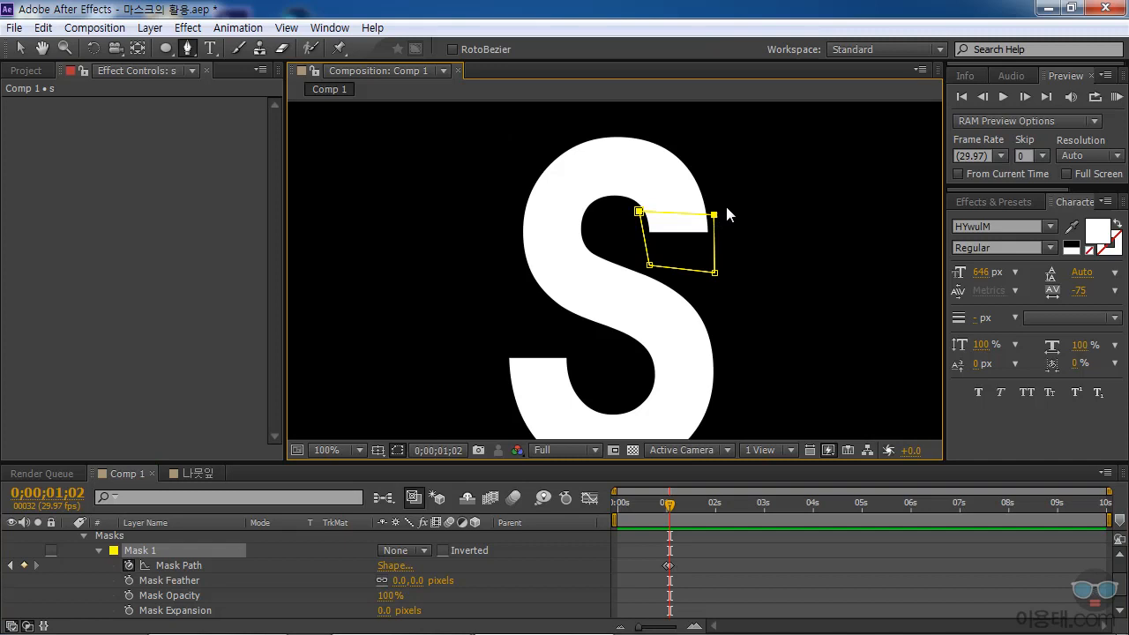
left_click(719, 220)
left_click(719, 219)
left_click_drag(713, 215, 715, 202)
At 0;00;01;04, add two vertices to Mask 1's top edge and move them to the S's inner curve and above its upper arc.
left_click_drag(1108, 492, 804, 492)
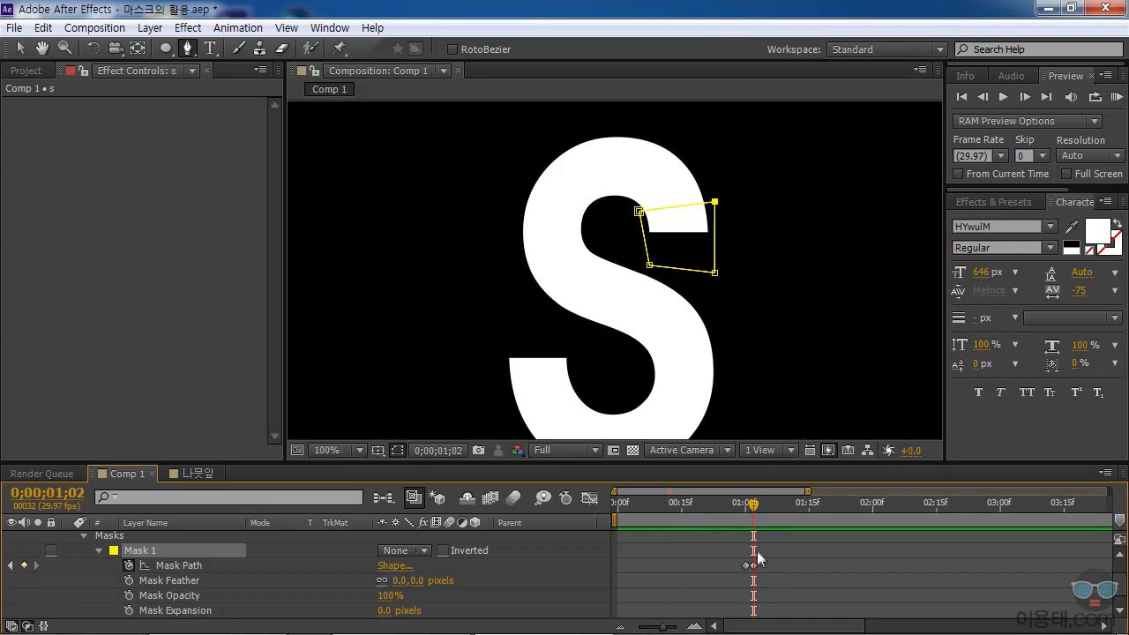
mouse_move(754, 511)
left_mouse_down()
mouse_move(743, 511)
mouse_move(764, 518)
left_mouse_up()
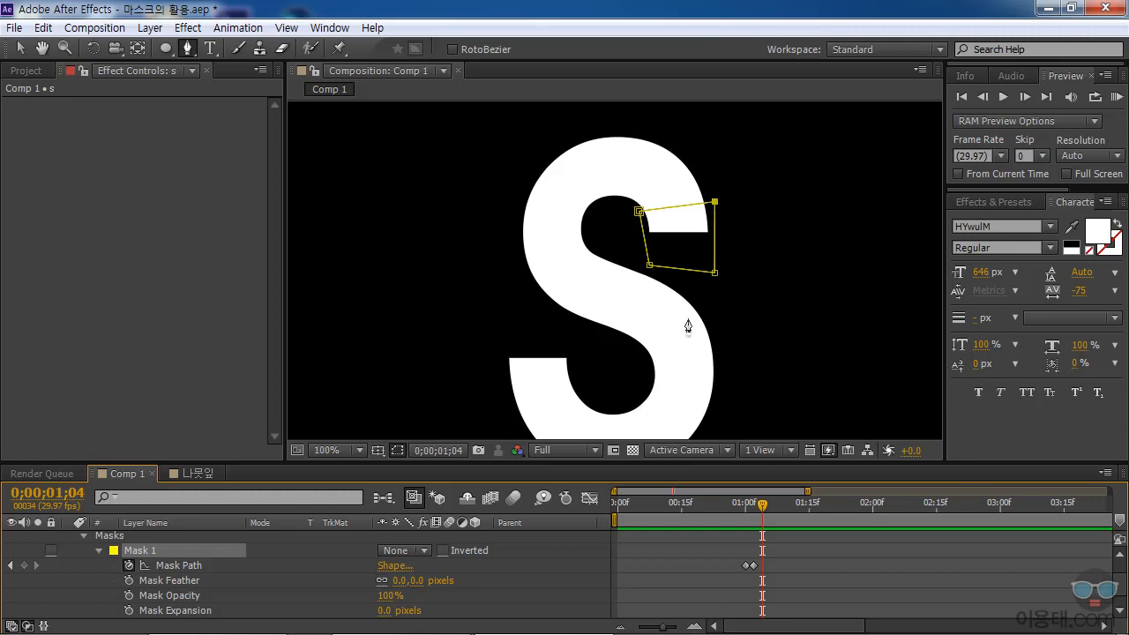
left_click(654, 211)
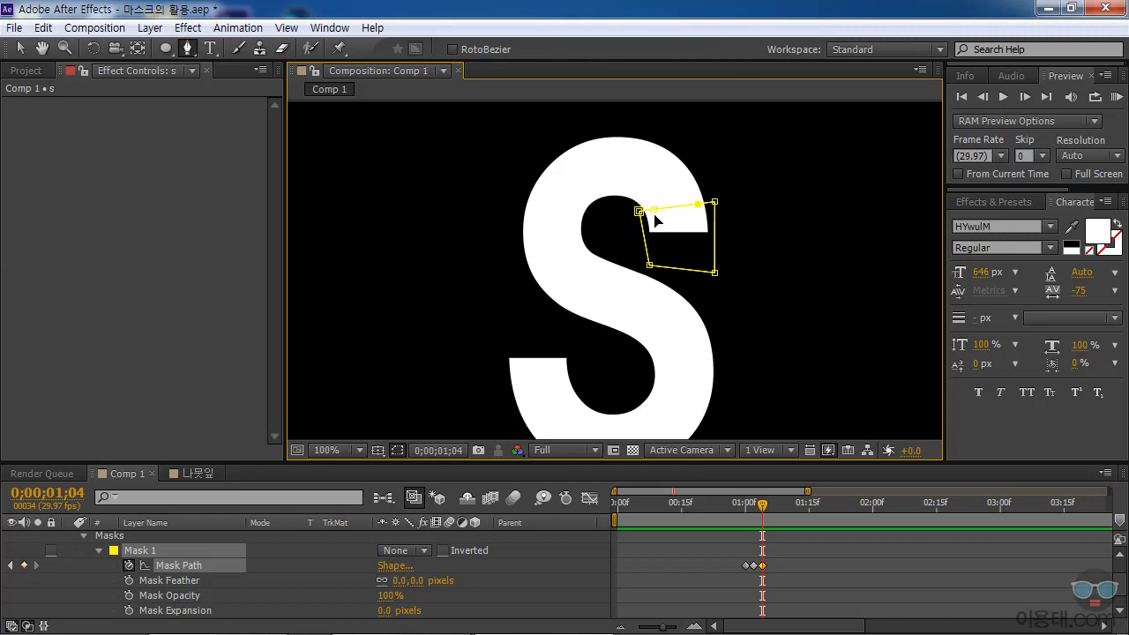
left_click(186, 48)
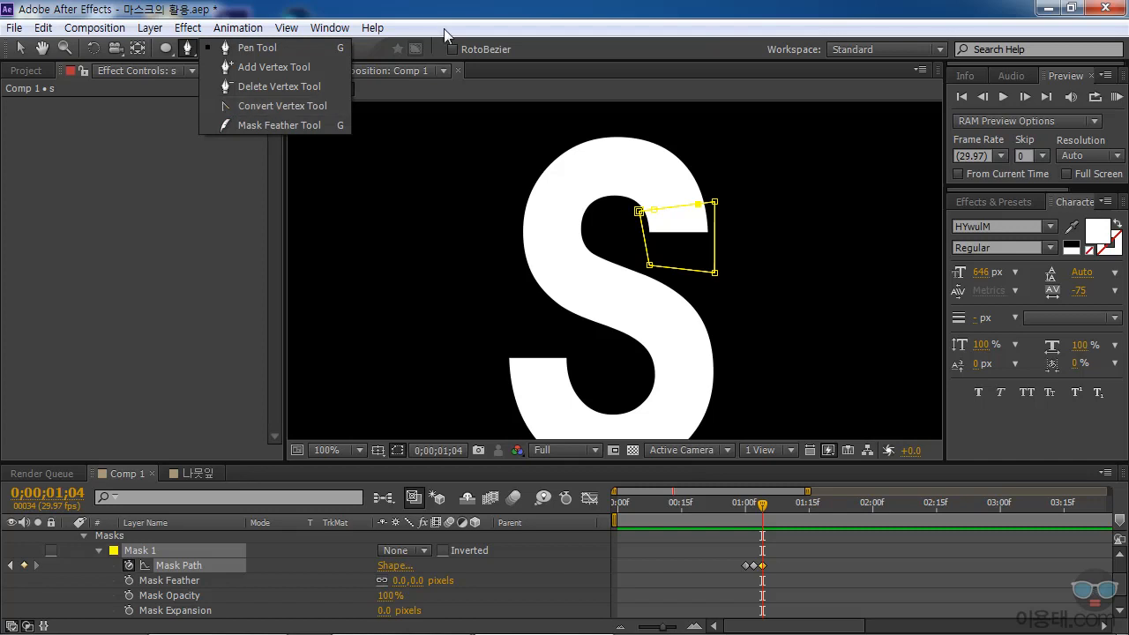
left_click(653, 210)
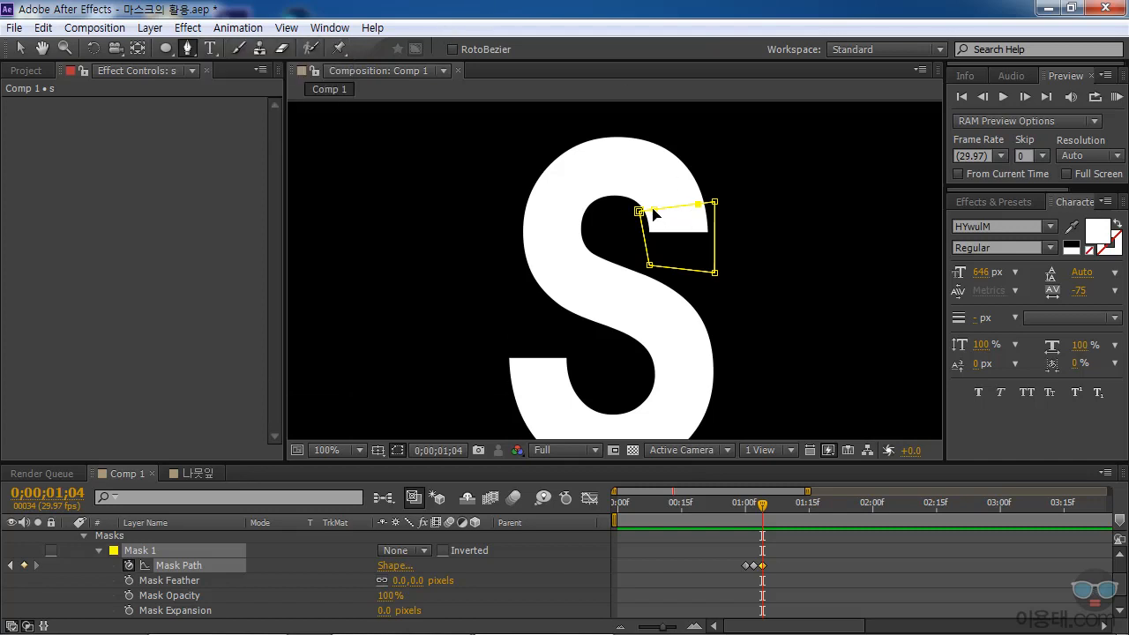
left_click_drag(653, 206, 613, 201)
left_click_drag(701, 205, 656, 150)
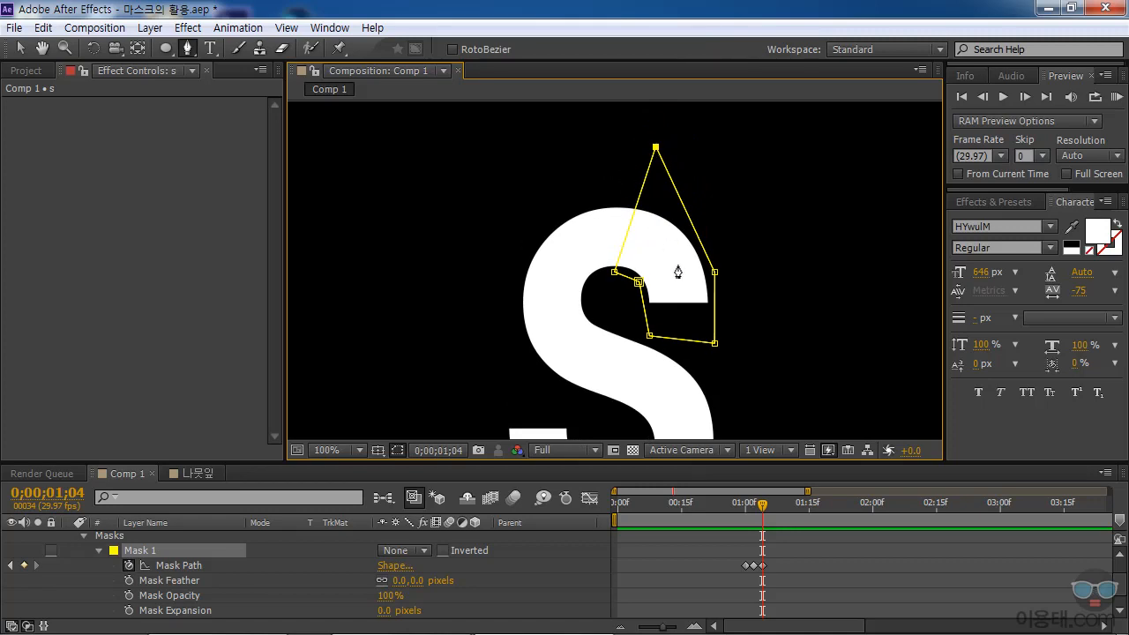
At 0;00;01;06, add two vertices to Mask 1's left edge and pull them out to cover the S's upper-left curve.
left_click_drag(764, 512, 771, 509)
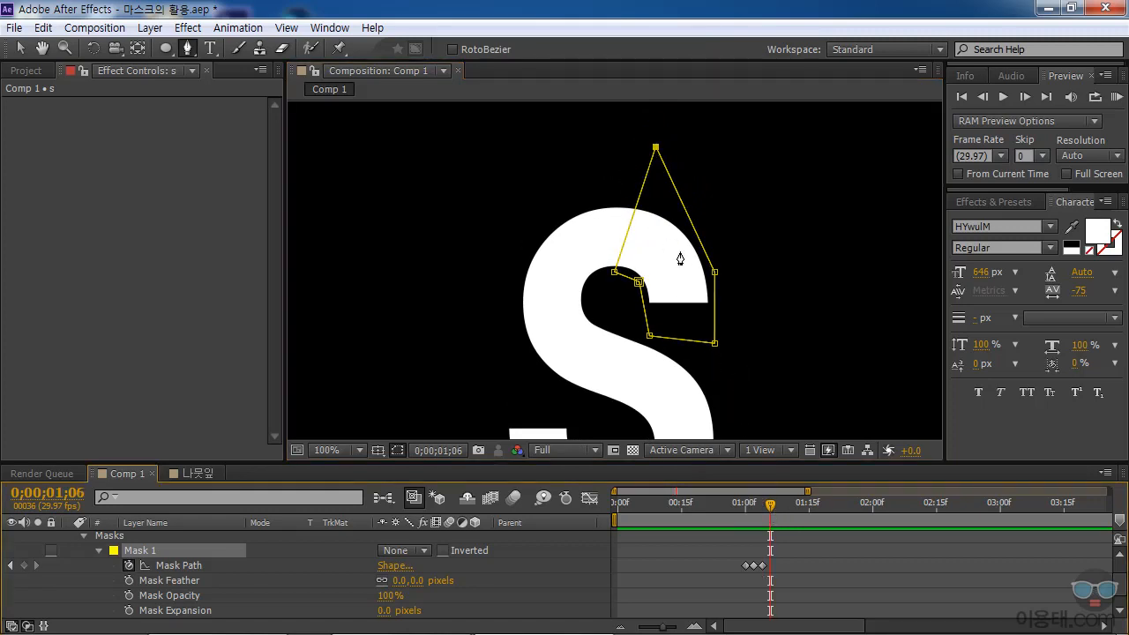
left_click(639, 194)
left_click(621, 251)
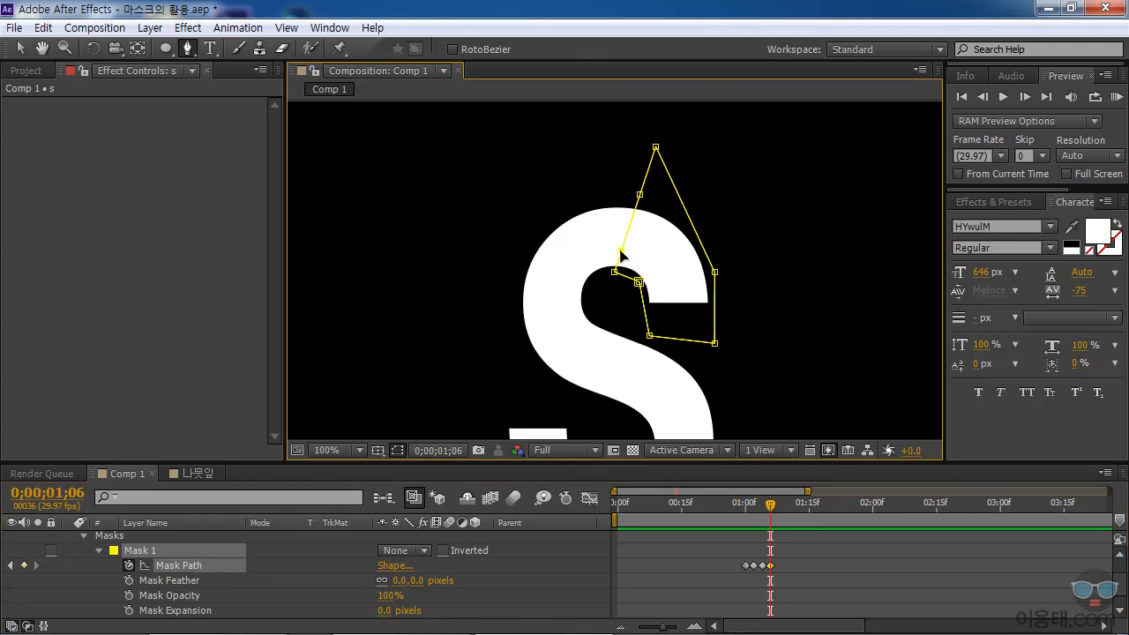
left_click_drag(621, 251, 591, 289)
left_click_drag(640, 194, 508, 241)
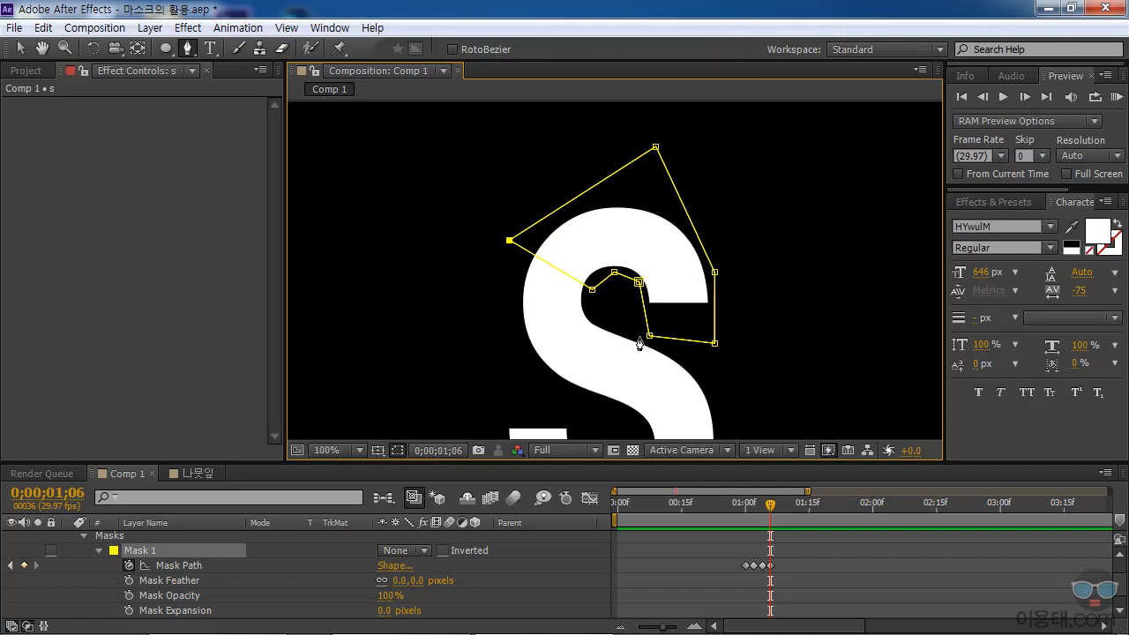
At 0;00;01;08, add two vertices to Mask 1's lower-left edge and move them to the S's upper inner curve and outside its left bend.
key("space")
left_click_drag(754, 345, 764, 232)
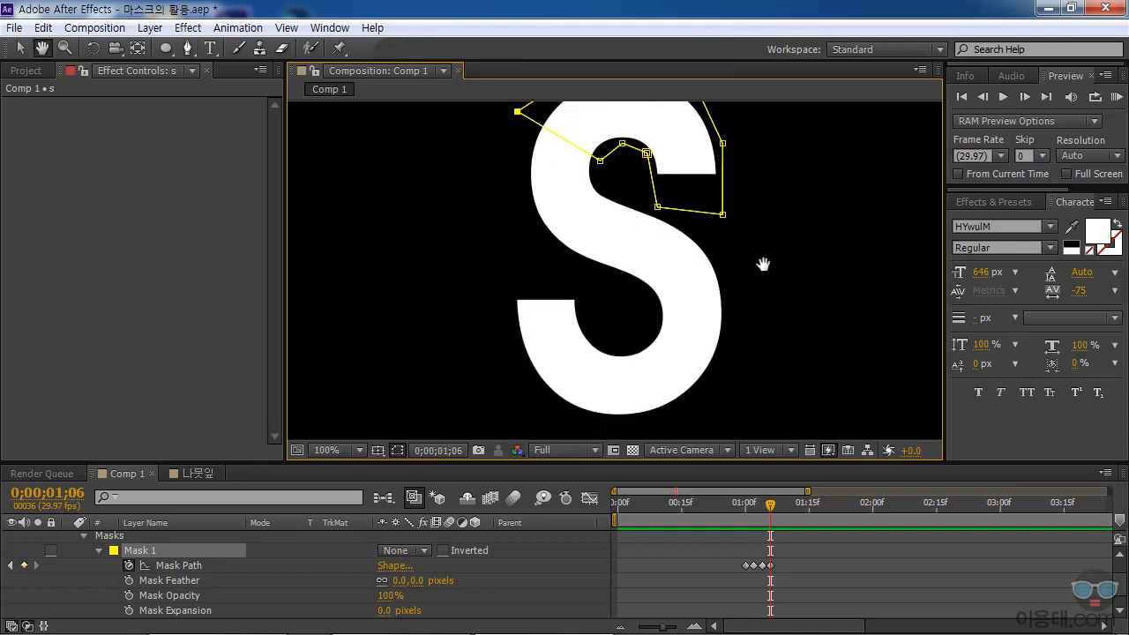
left_click_drag(770, 510, 779, 508)
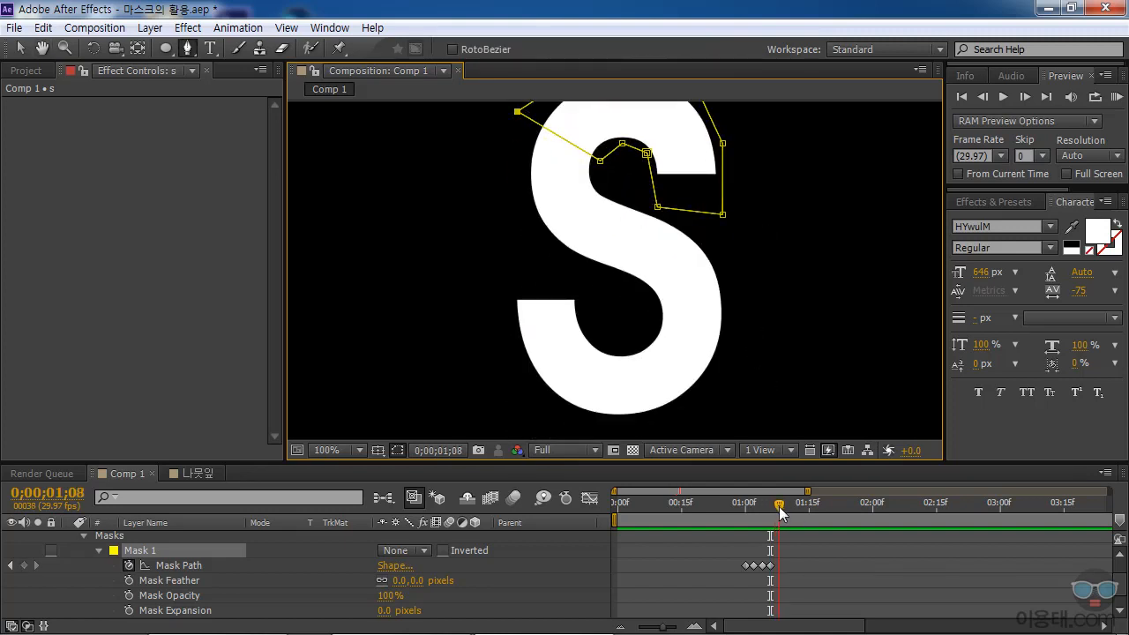
left_click(532, 120)
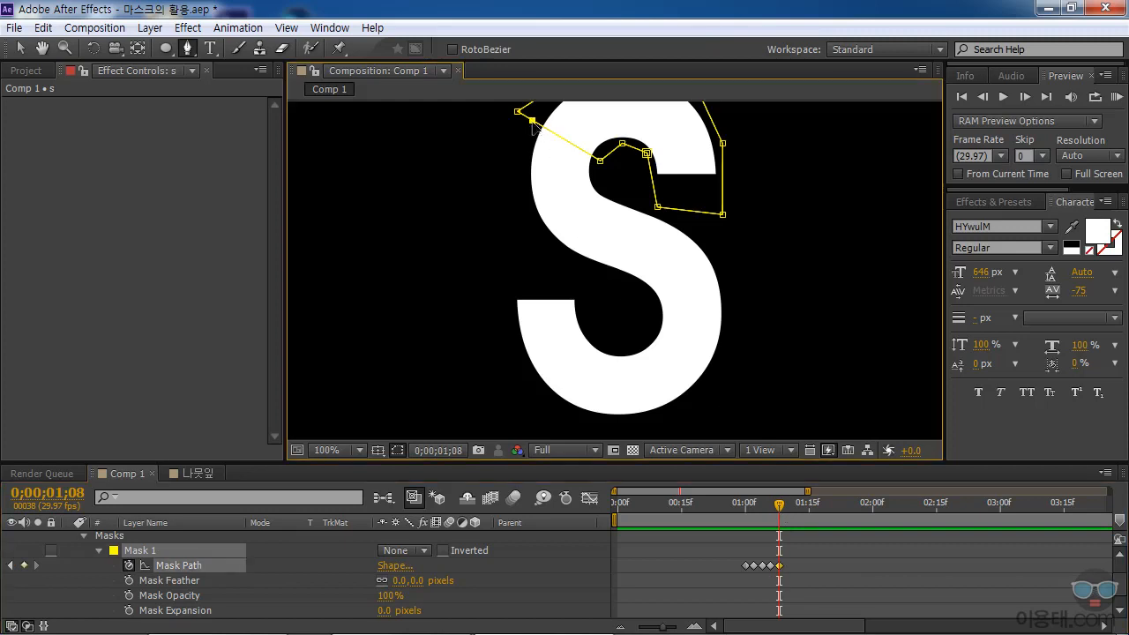
left_click_drag(577, 148, 606, 190)
left_click_drag(532, 120, 534, 269)
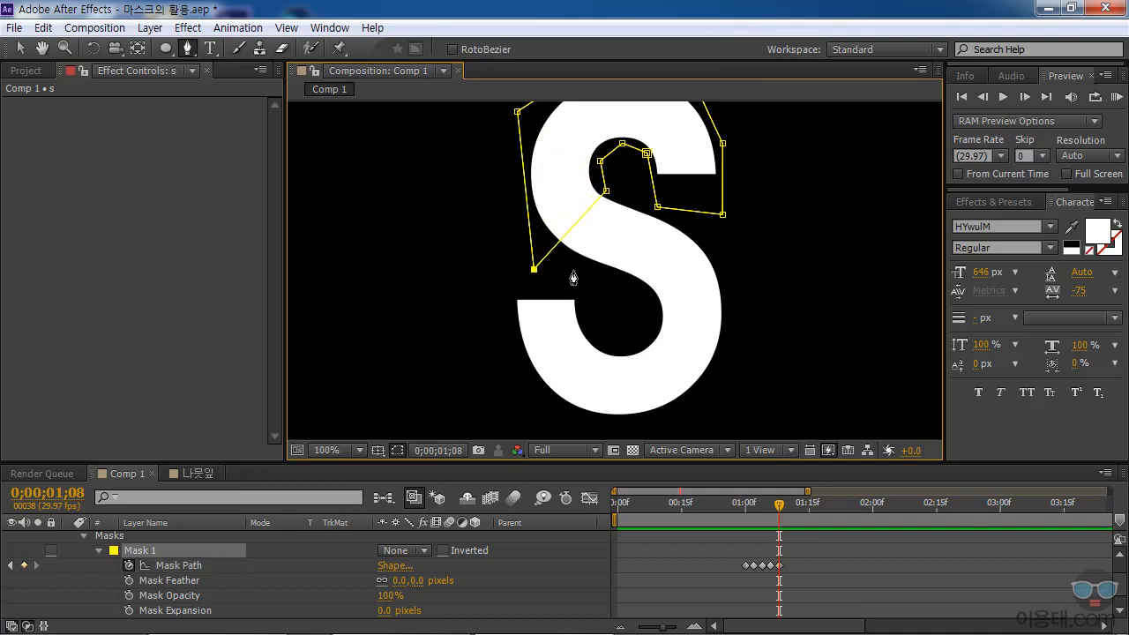
At 0;00;01;10, add two vertices to Mask 1's leading edge and move them above and below the middle of the S's diagonal stroke.
left_click_drag(785, 507, 789, 505)
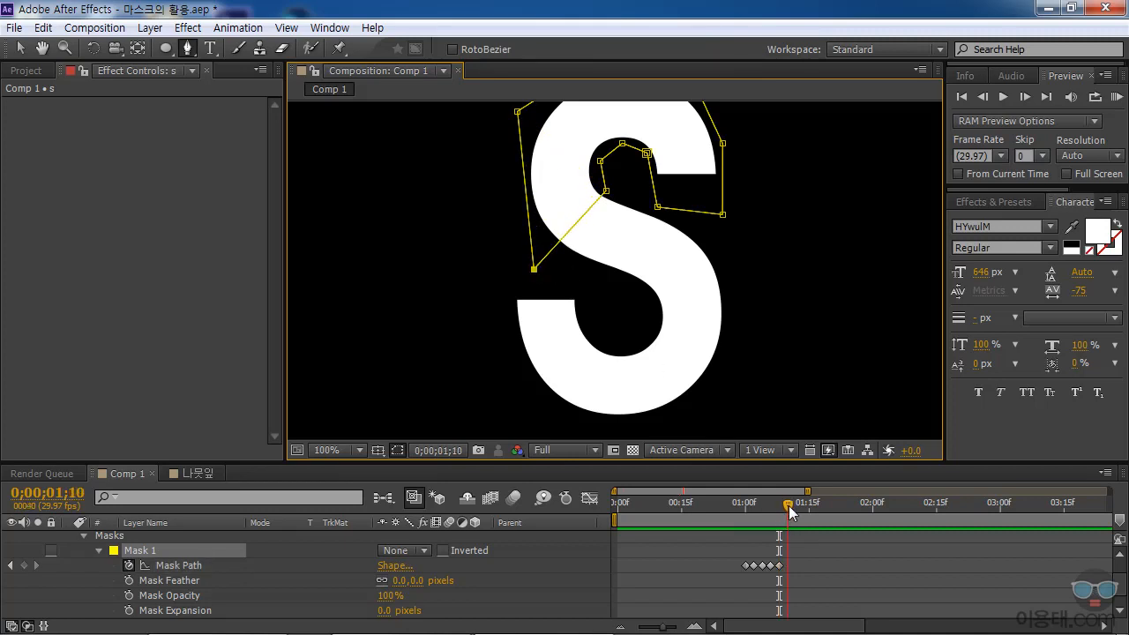
left_click(595, 204)
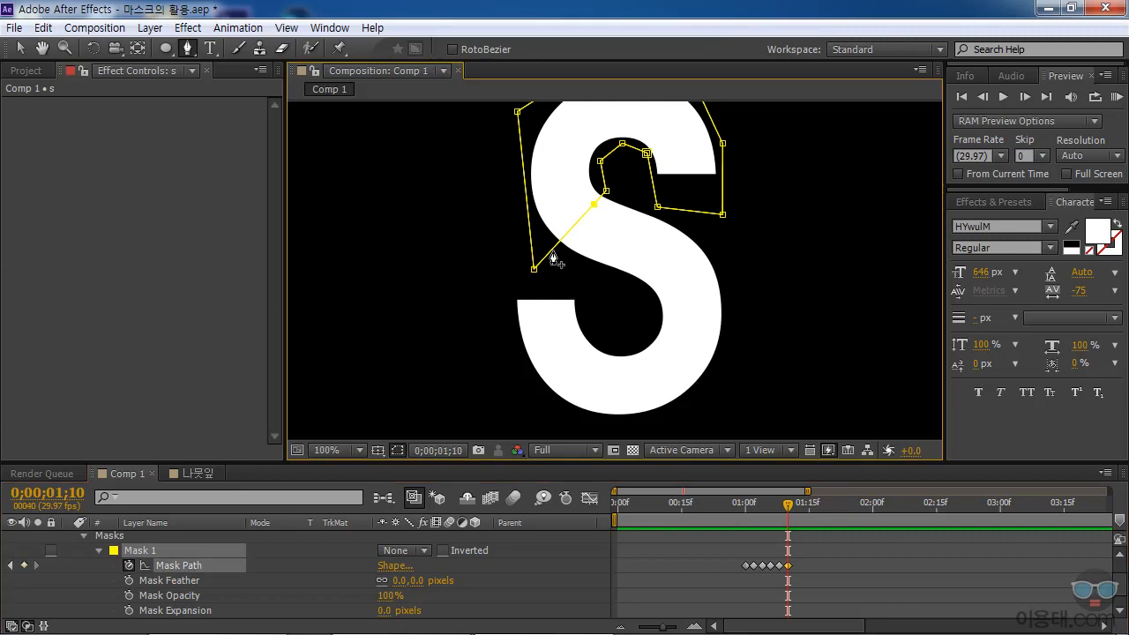
left_click_drag(552, 250, 637, 304)
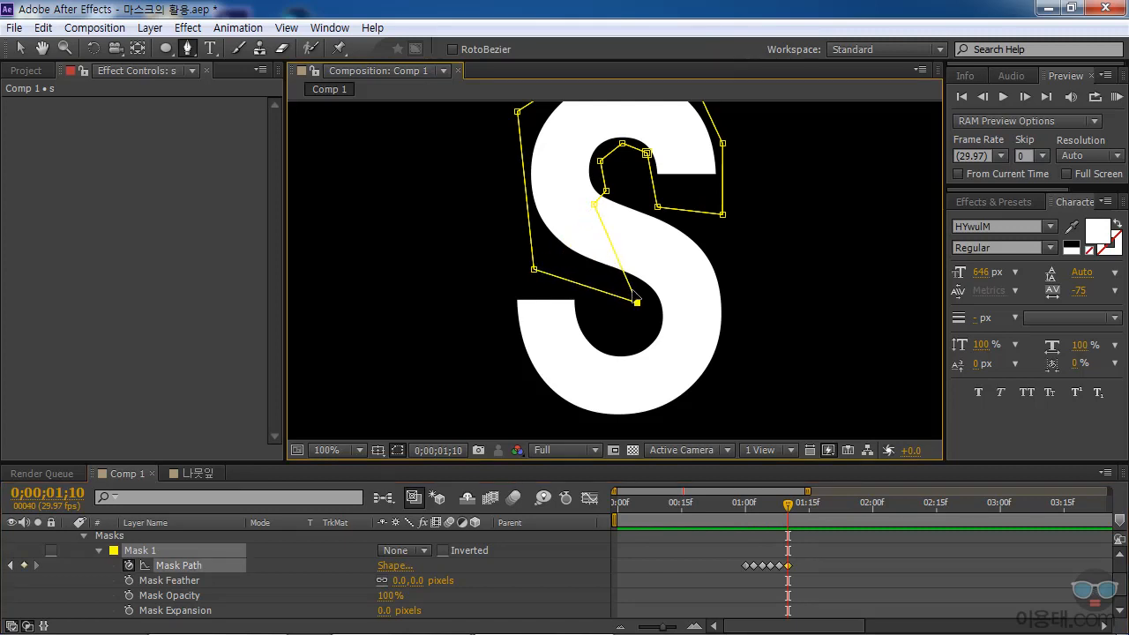
left_click_drag(595, 205, 643, 206)
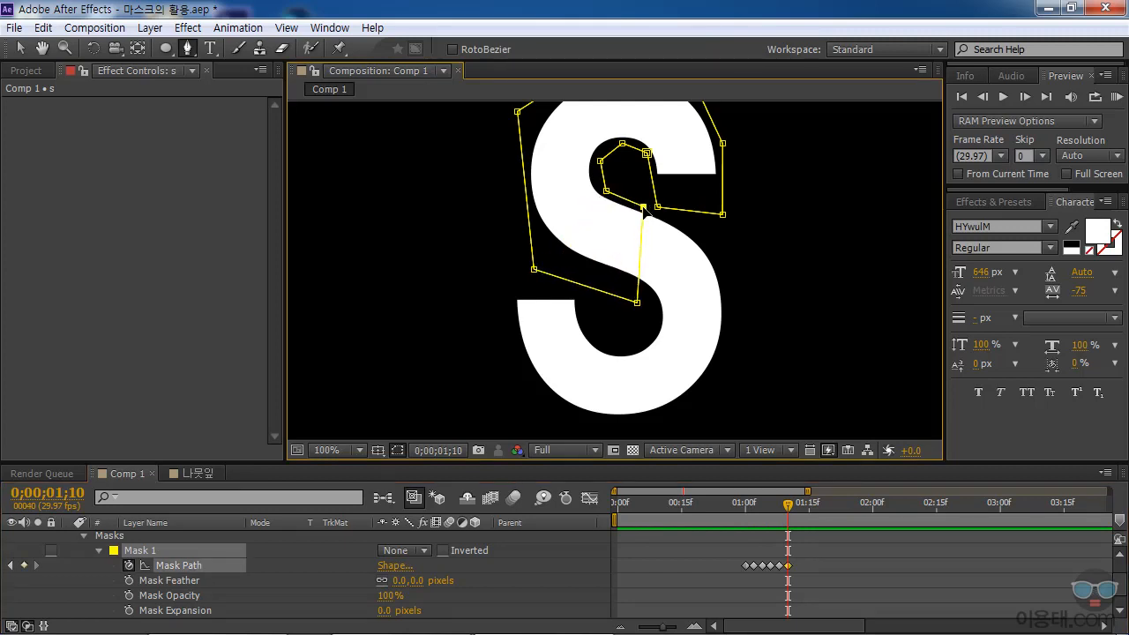
left_click_drag(638, 304, 618, 291)
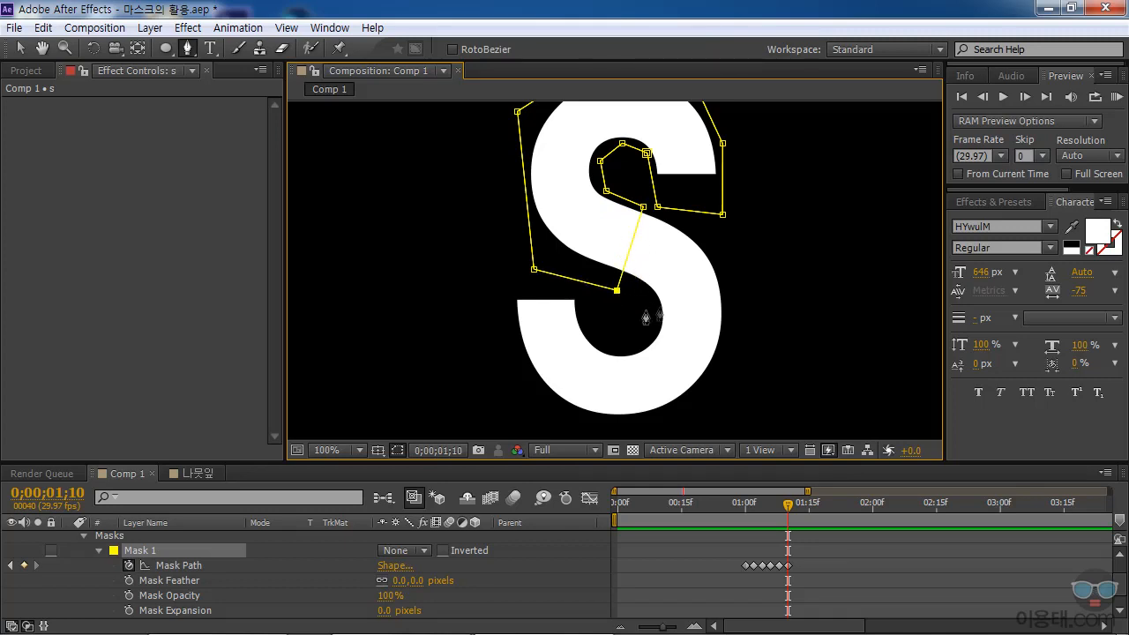
At 0;00;01;12, add two vertices to Mask 1's leading edge and move them into the lower inner curve and outside the S's right side.
left_click_drag(787, 505, 795, 507)
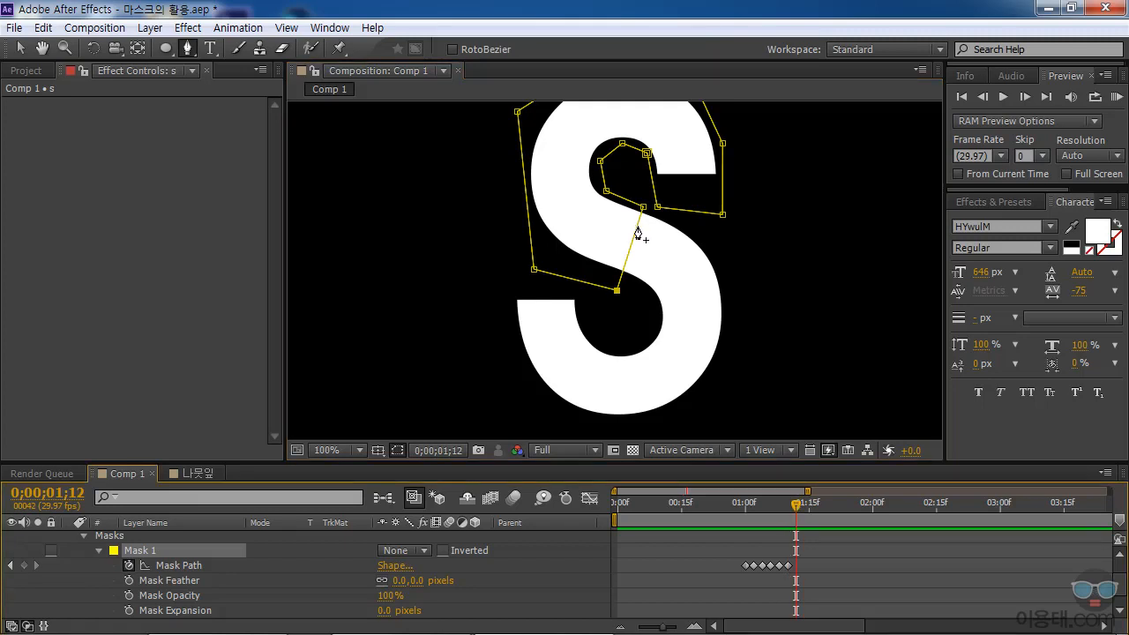
left_click(622, 273)
left_click_drag(638, 228, 697, 232)
left_click_drag(622, 274, 646, 313)
left_click_drag(697, 232, 770, 265)
At 0;00;01;14, add two vertices to Mask 1's leading edge and move them to the bottom inner curve and beyond the S's lower-right curve.
left_click(804, 504)
left_click(744, 277)
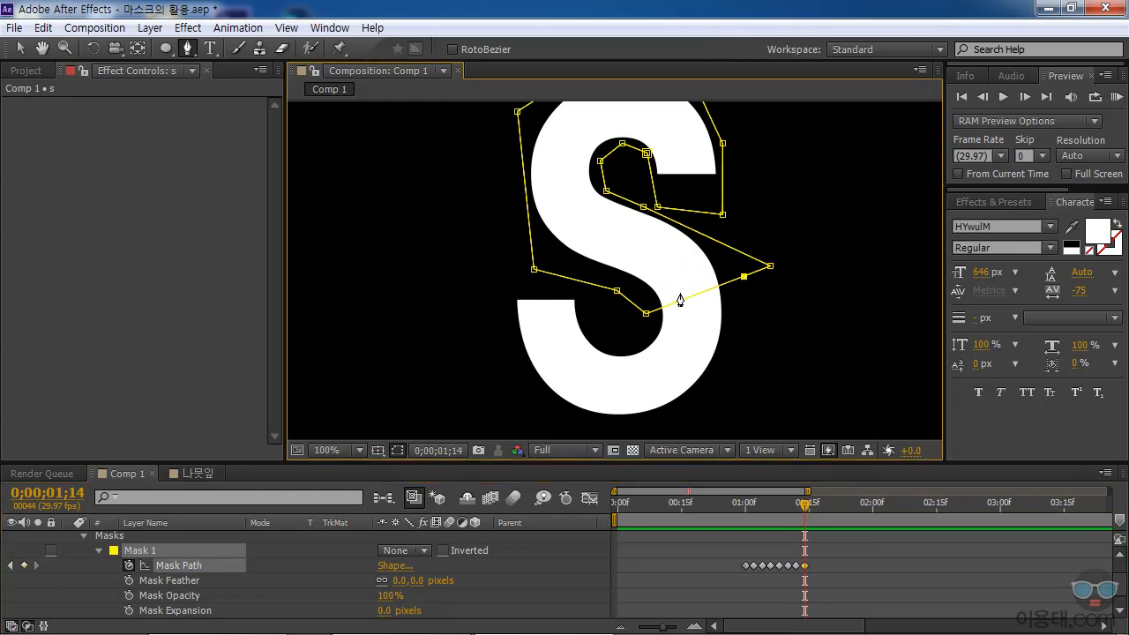
left_click_drag(677, 301, 628, 341)
left_click_drag(744, 276, 702, 421)
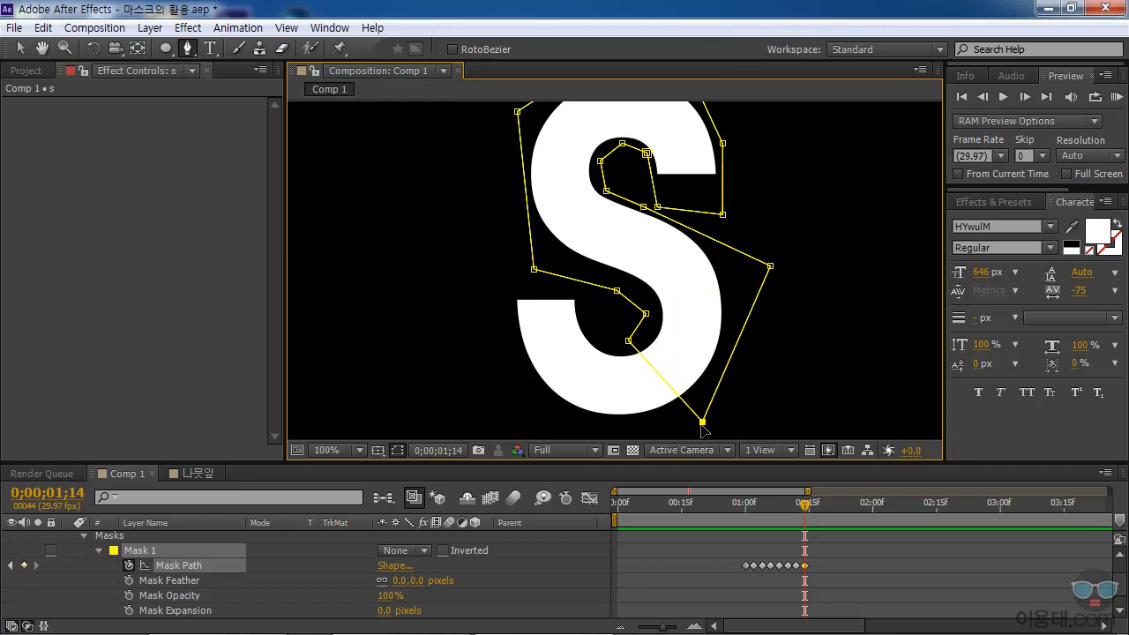
At 0;00;01;16, add two vertices to Mask 1's leading edge and pull them past the S's bottom arc to its inner curve and lower-left outside.
left_click_drag(804, 509, 813, 511)
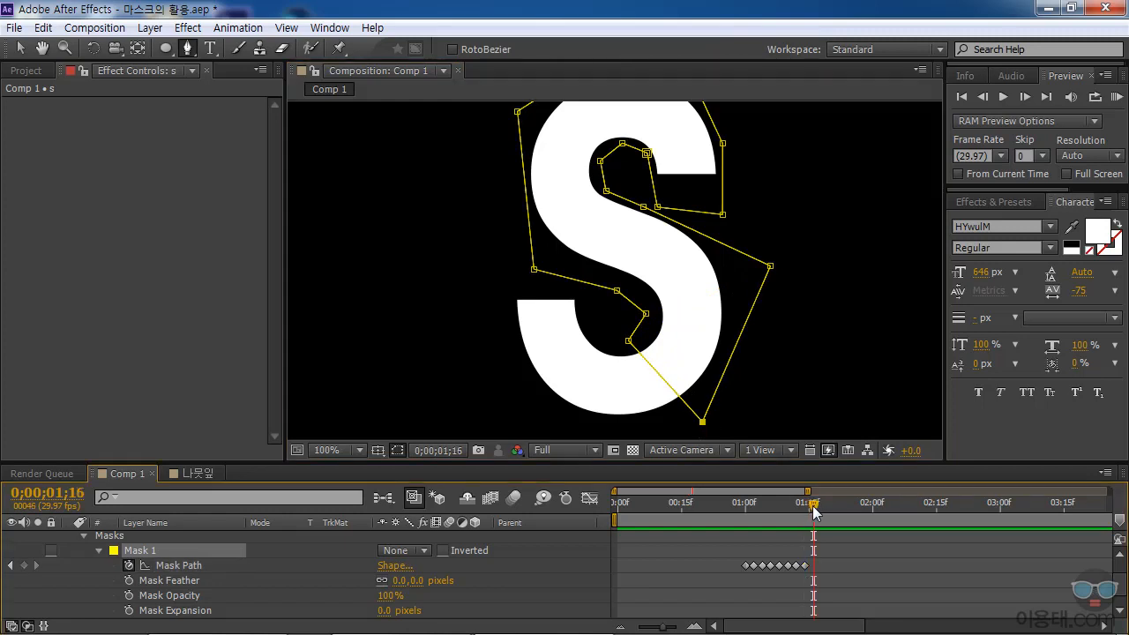
left_click(640, 354)
left_click_drag(678, 395, 543, 419)
left_click_drag(638, 342, 602, 324)
left_click_drag(543, 420, 521, 409)
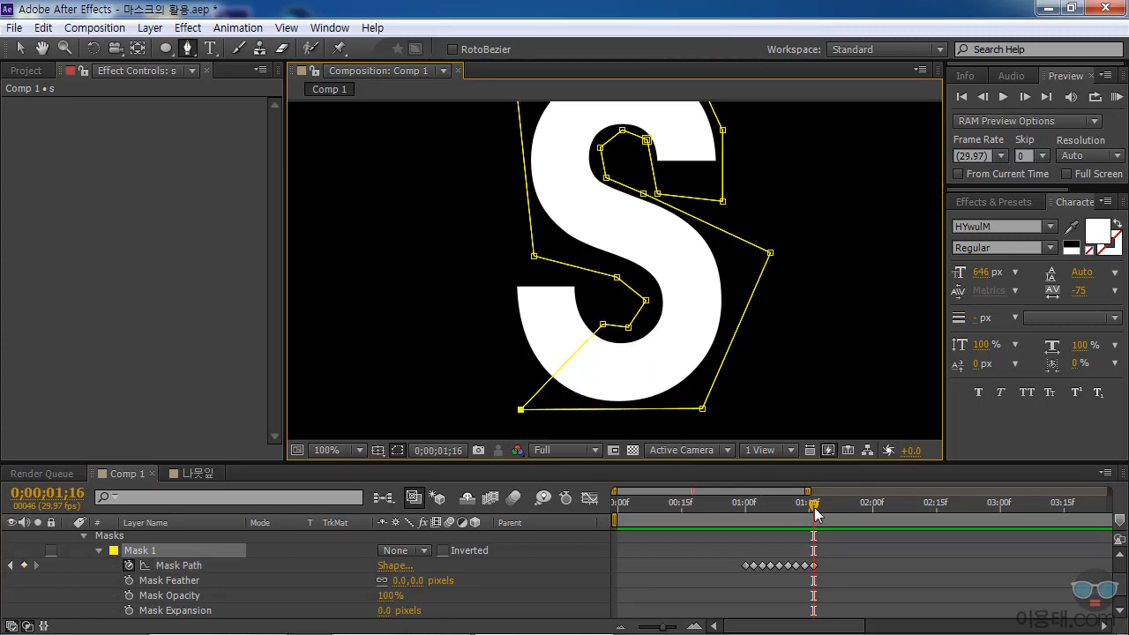
At 0;00;01;18, add two vertices to Mask 1's leading edge and move them just above both corners of the S's lower-left end.
left_click_drag(816, 511, 827, 513)
left_click(584, 342)
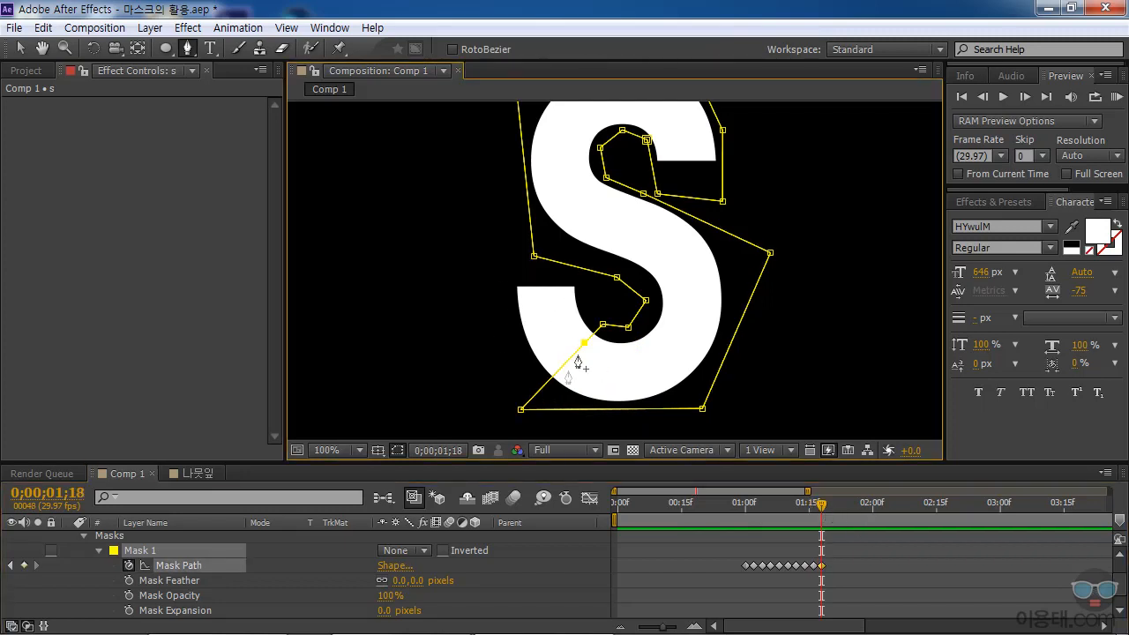
left_click_drag(536, 393, 498, 278)
left_click_drag(585, 323, 580, 287)
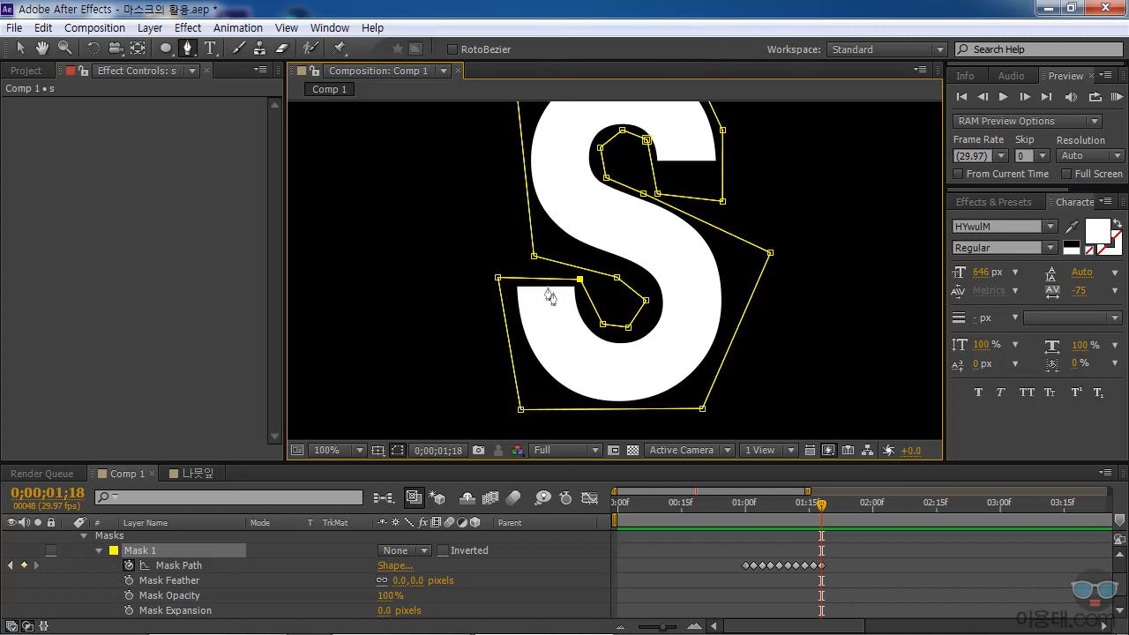
Fit the whole composition in the viewer and scrub through the mask path animation from 0;00;01;01 to 0;00;01;19.
left_click_drag(821, 508, 750, 508)
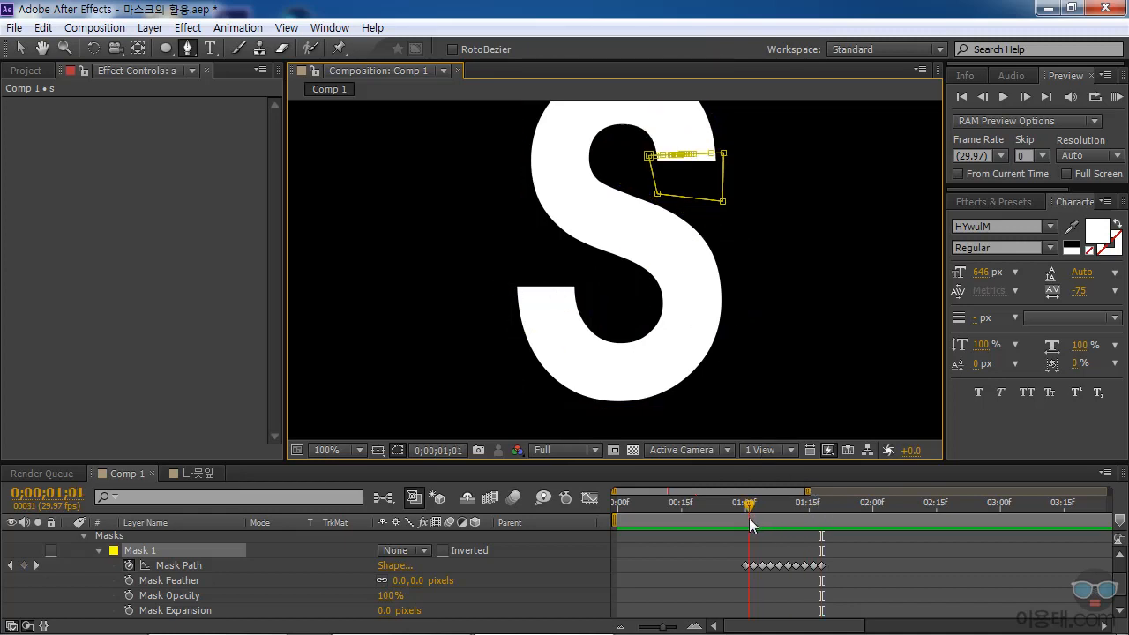
left_click(357, 451)
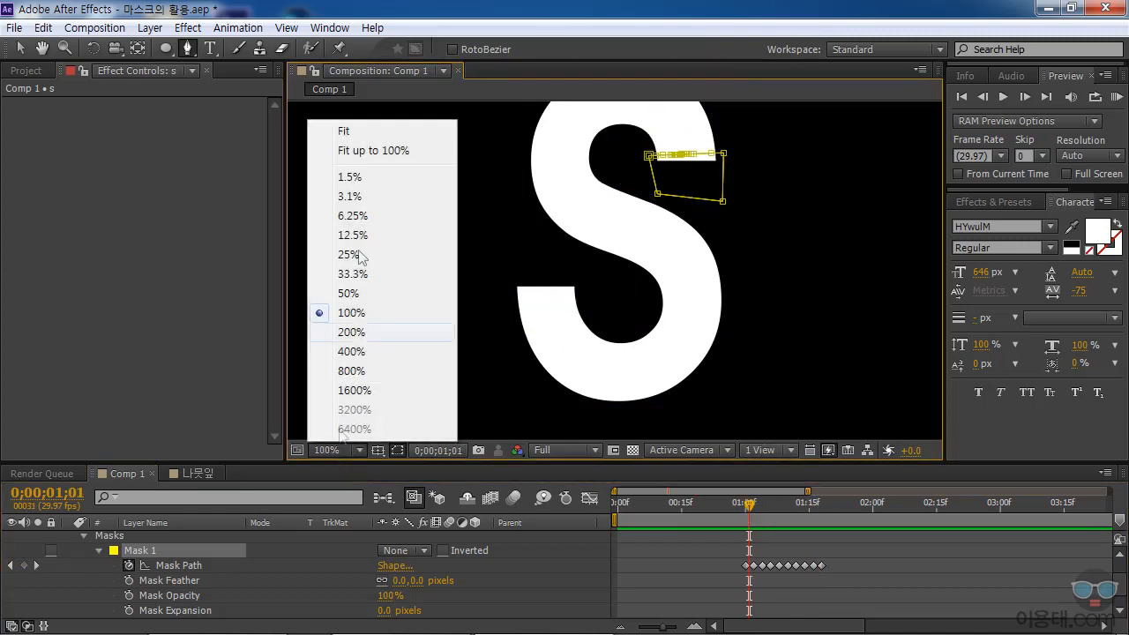
left_click(353, 129)
left_click_drag(749, 511, 826, 522)
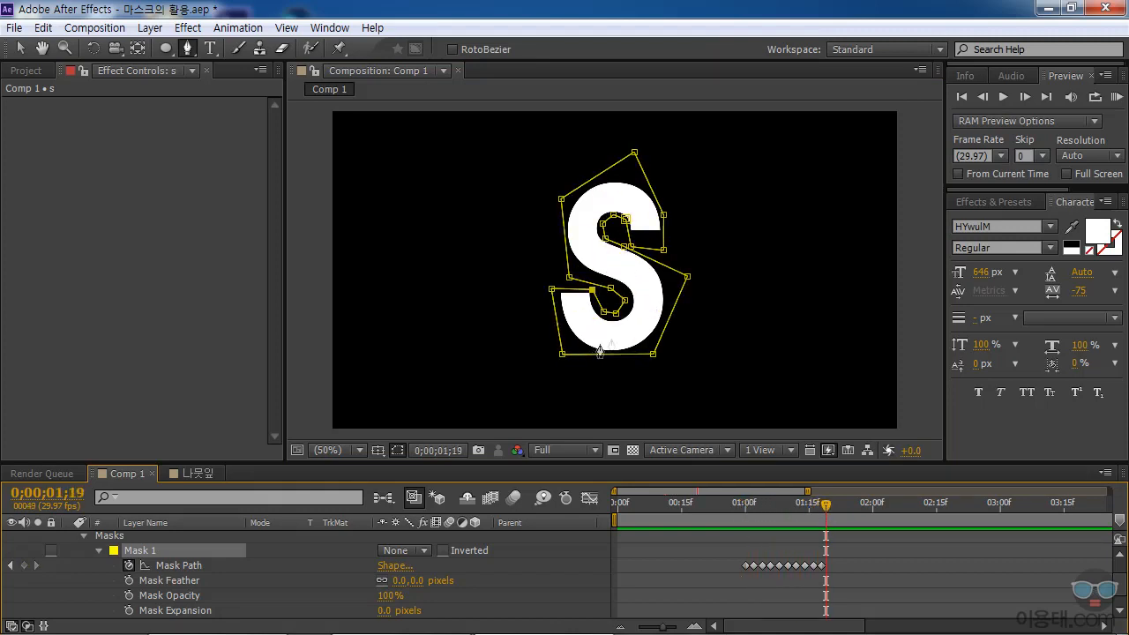
Set Mask 1's mode to Add and its feather to 10 pixels.
left_click(423, 550)
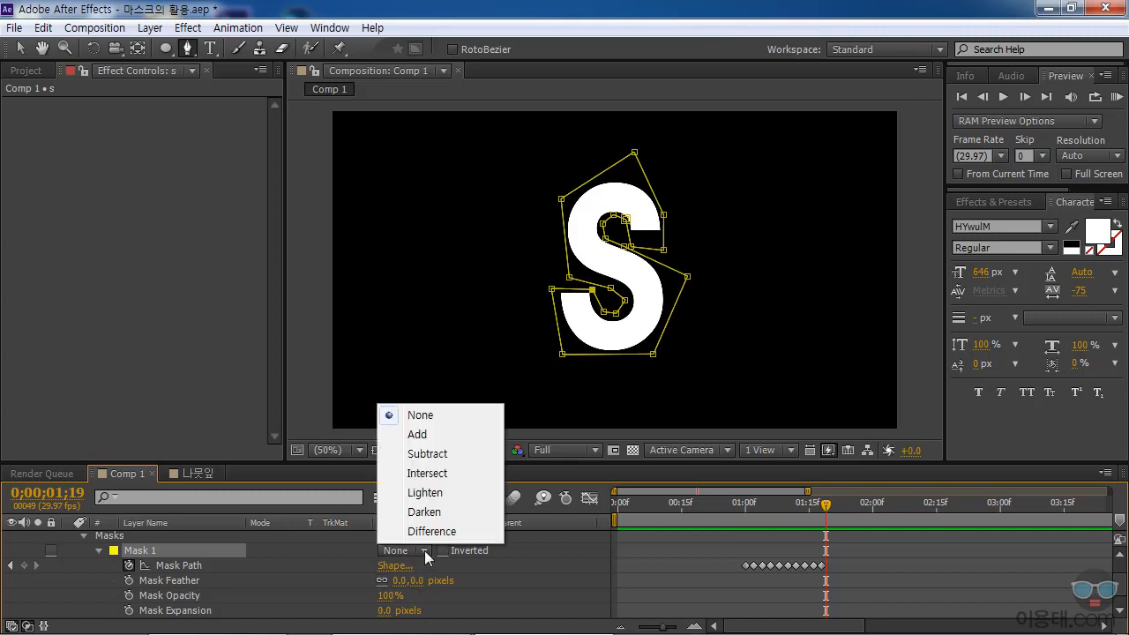
left_click(431, 436)
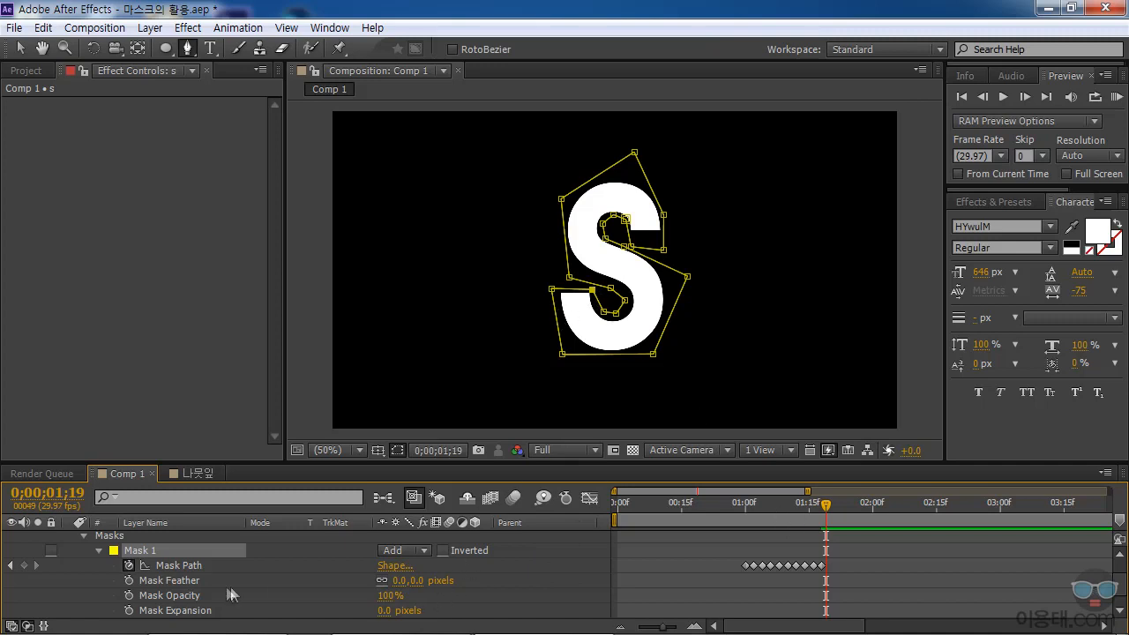
left_click(401, 583)
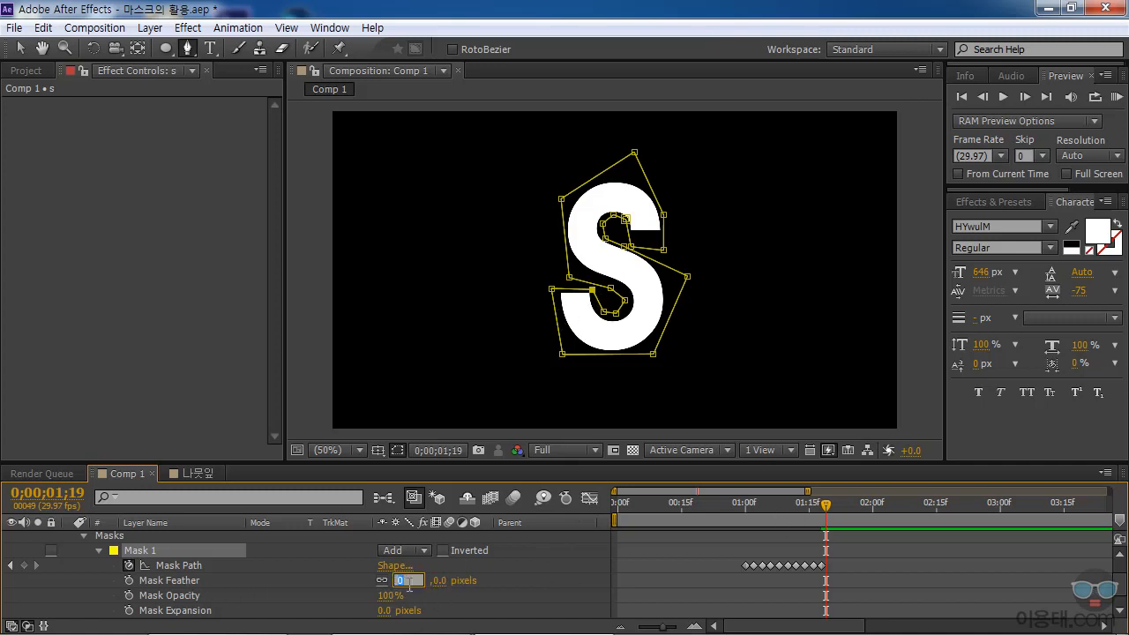
type("10")
key("Return")
left_click(535, 551)
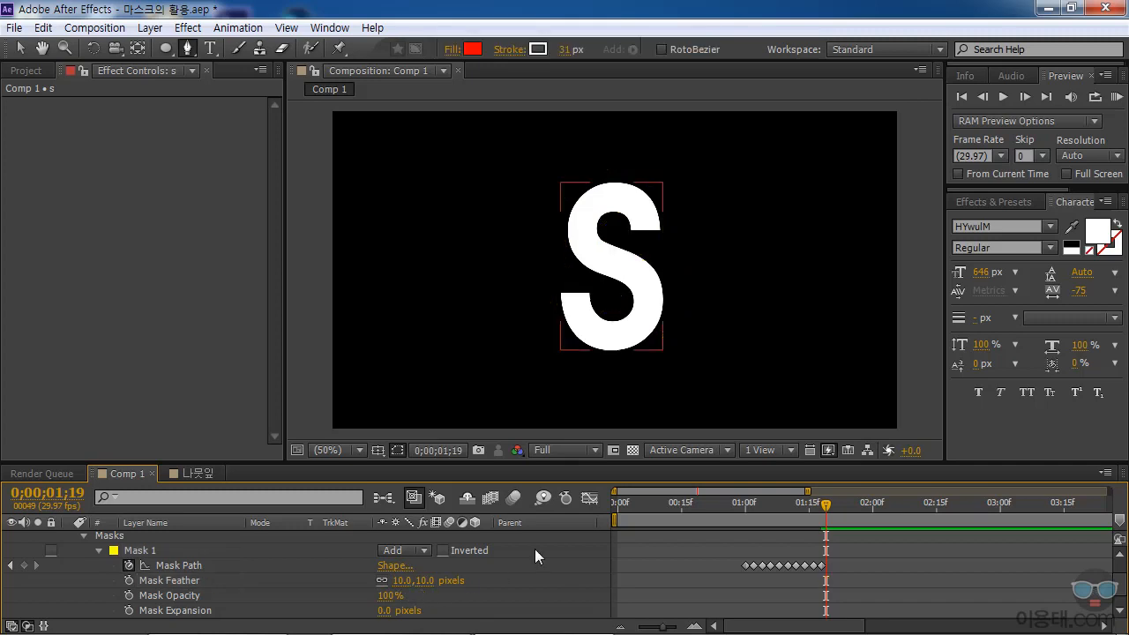
Play back the S reveal several times, starting shortly before the first Mask Path keyframe.
left_click_drag(811, 510, 732, 527)
left_click(1002, 98)
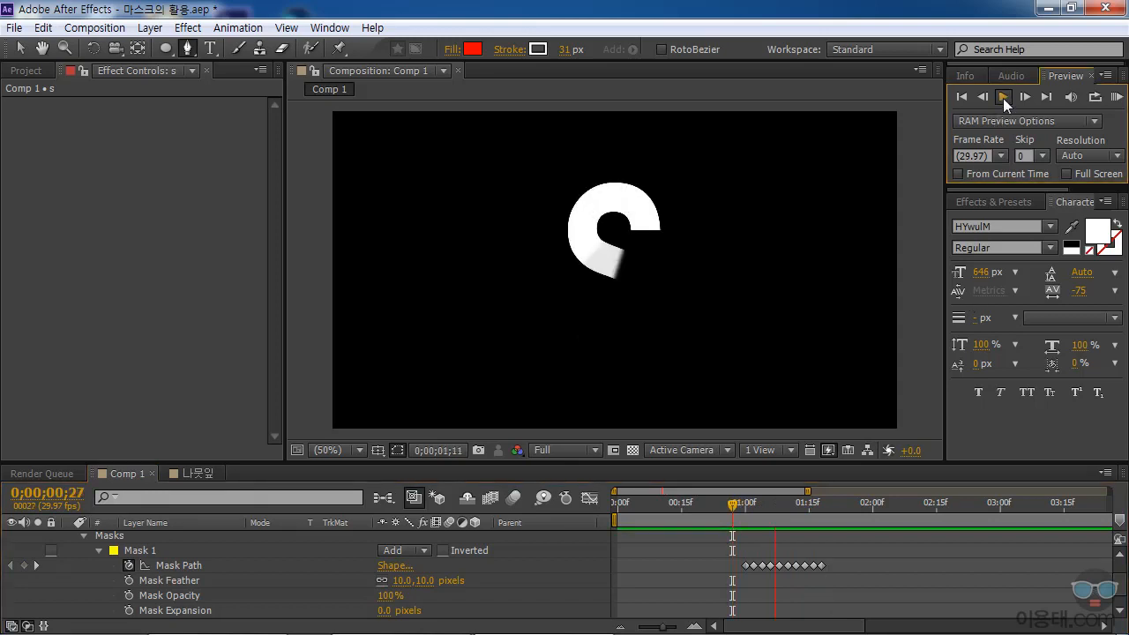
left_click(743, 506)
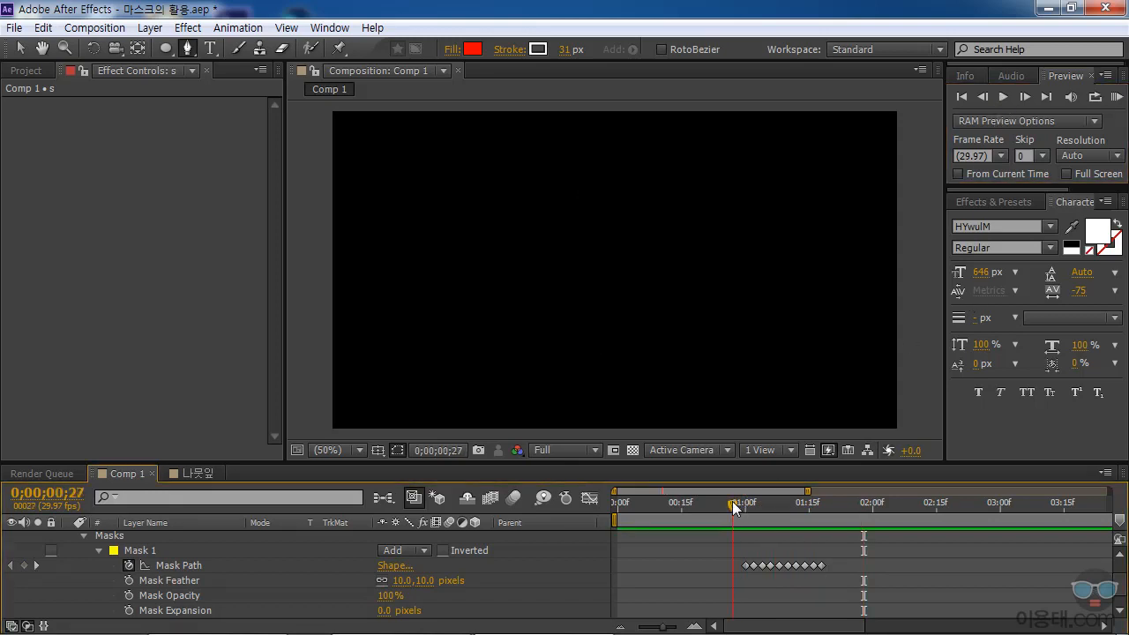
left_click(1005, 95)
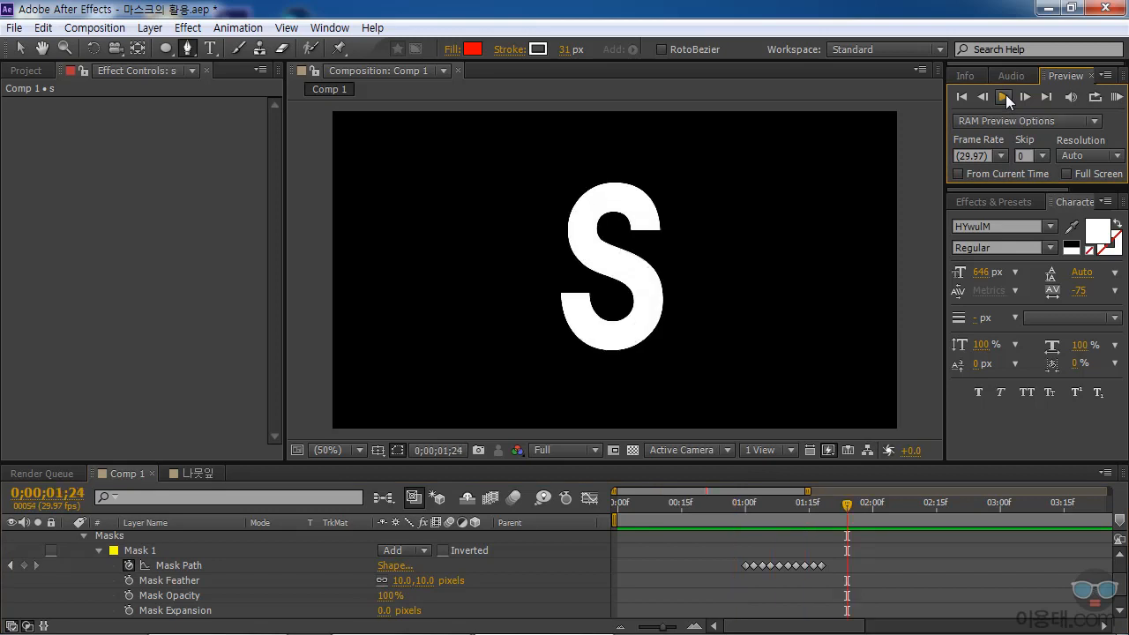
left_click_drag(740, 504, 820, 517)
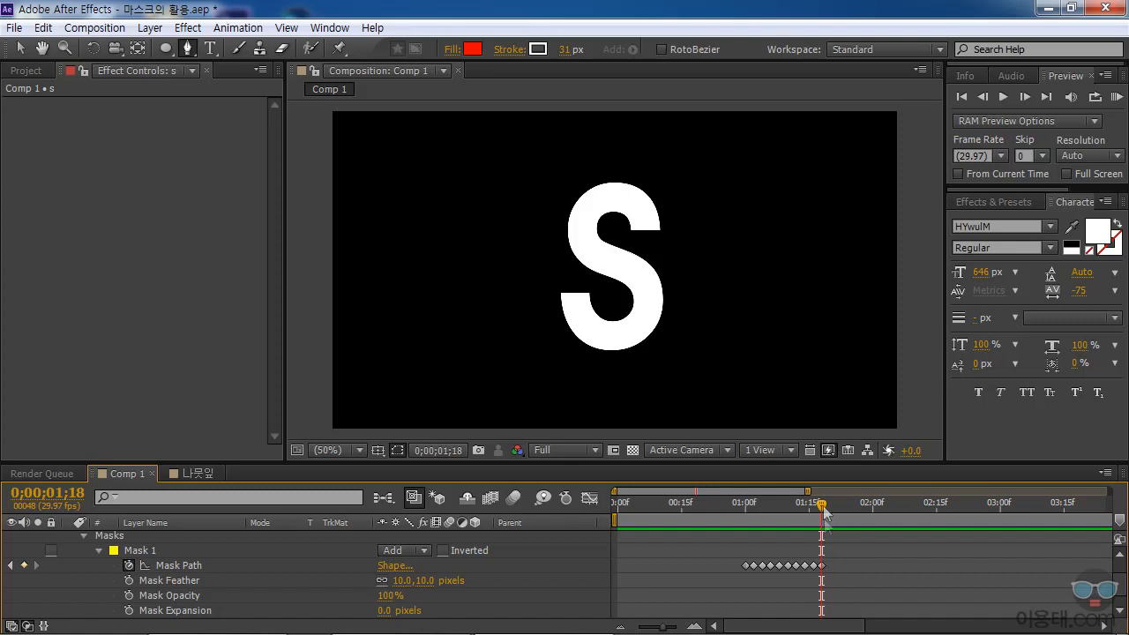
left_click_drag(824, 501, 745, 510)
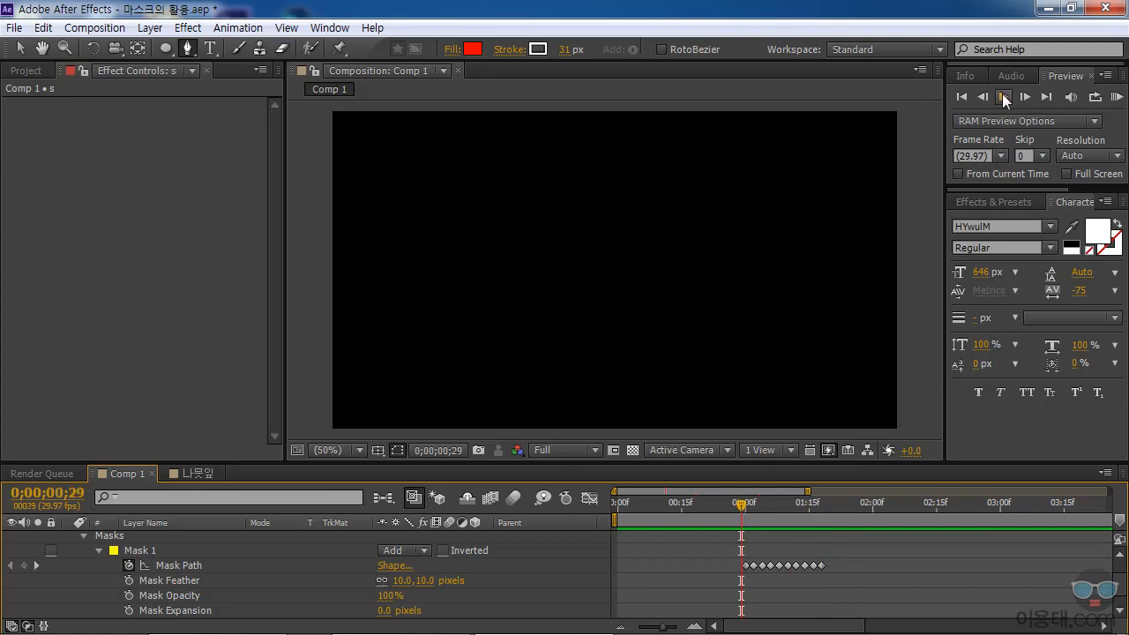
left_click(1003, 96)
left_click(1002, 95)
Select all of Mask 1's Mask Path keyframes and stretch them proportionally so the last one falls just past 0;00;02;00.
left_click_drag(834, 504, 795, 541)
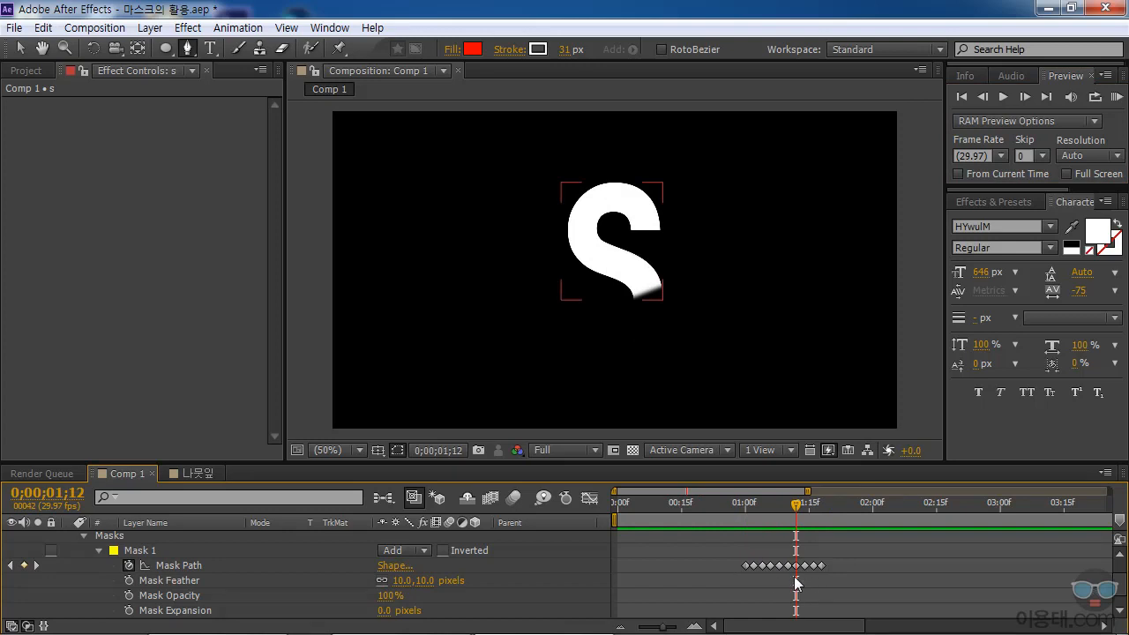
left_click_drag(830, 569, 743, 567)
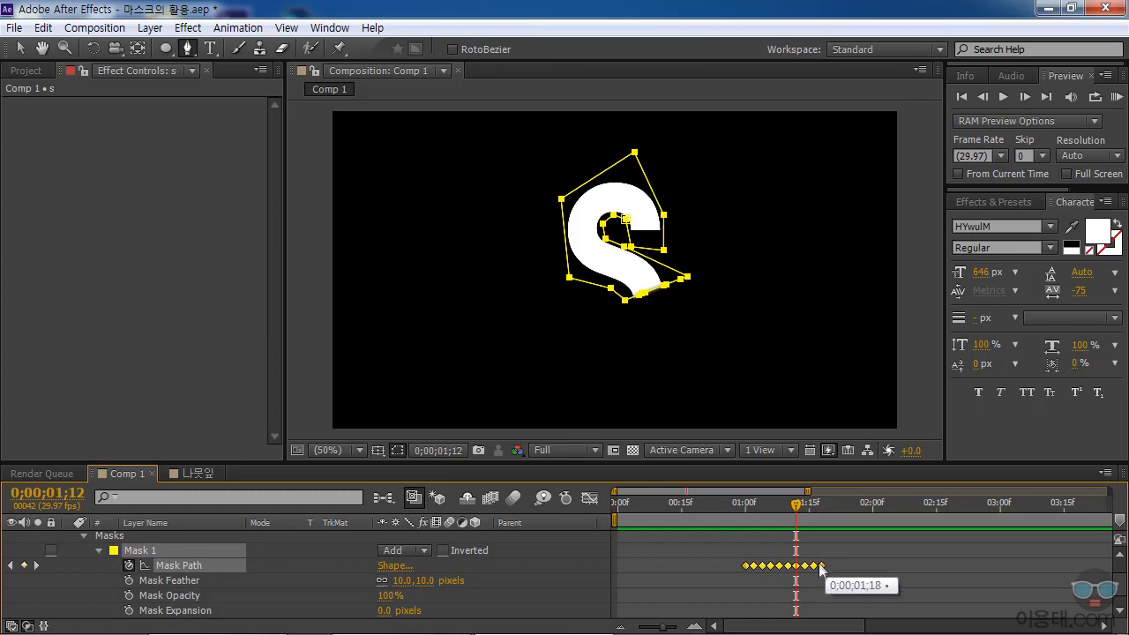
left_click_drag(818, 570, 885, 568)
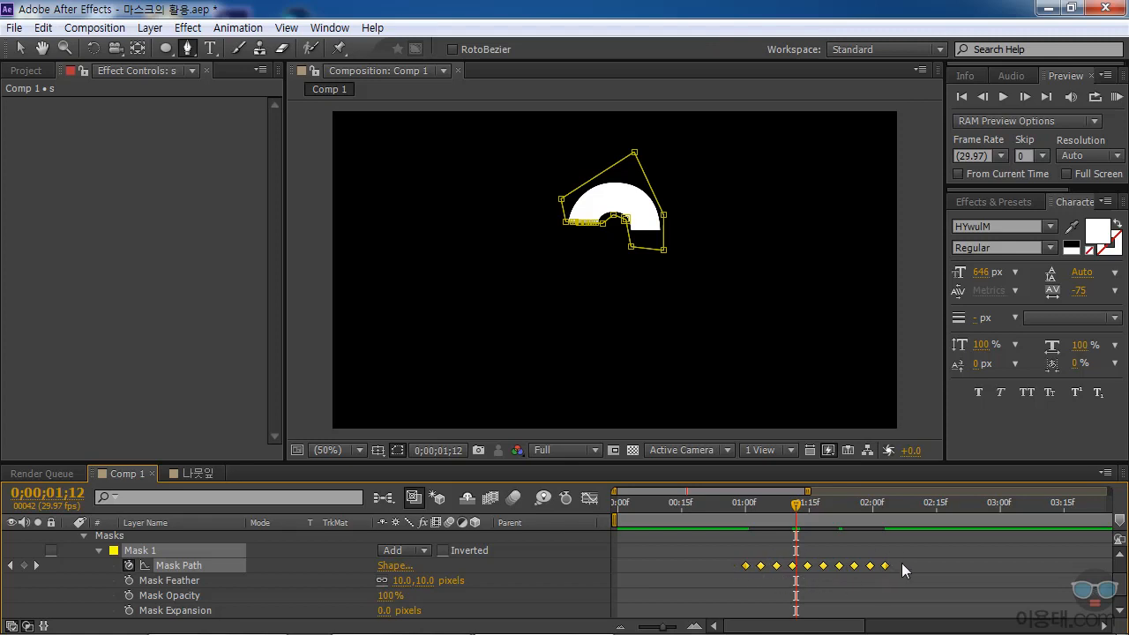
Preview the retimed S reveal from 0;00;01;00, and switch to the 나뭇잎 composition.
left_click_drag(798, 502, 750, 530)
left_click(1006, 94)
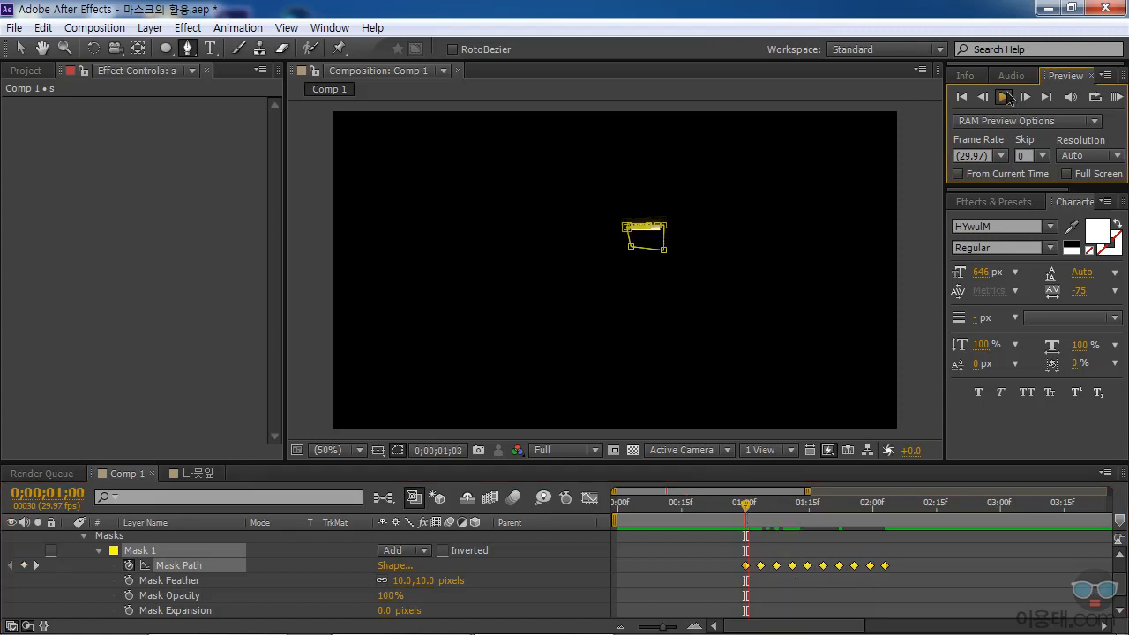
left_click(1006, 99)
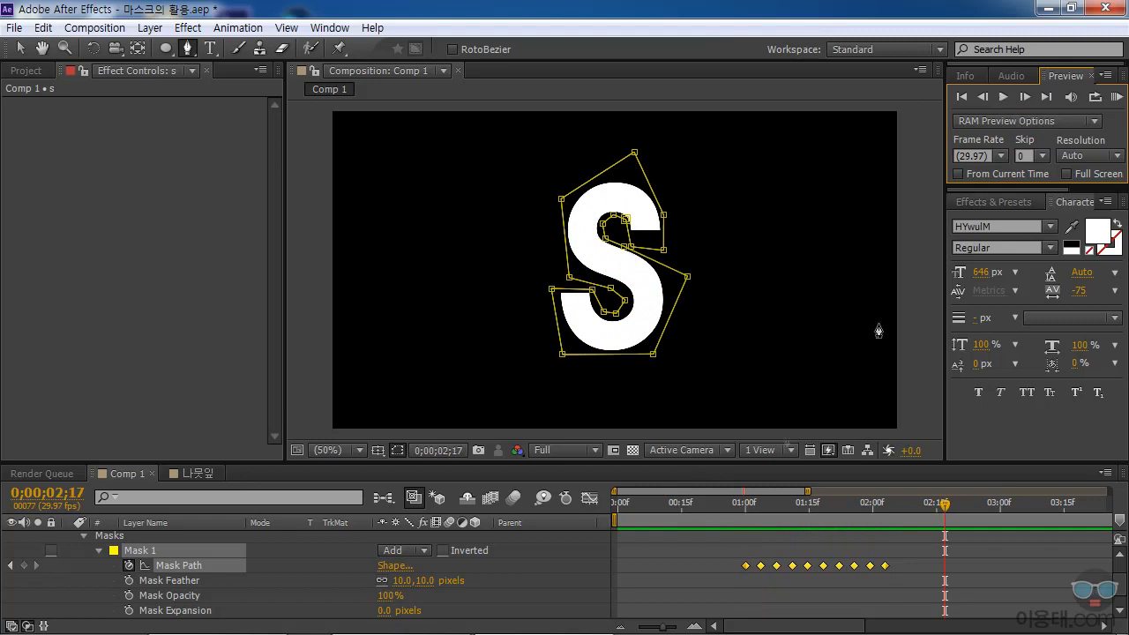
left_click(746, 506)
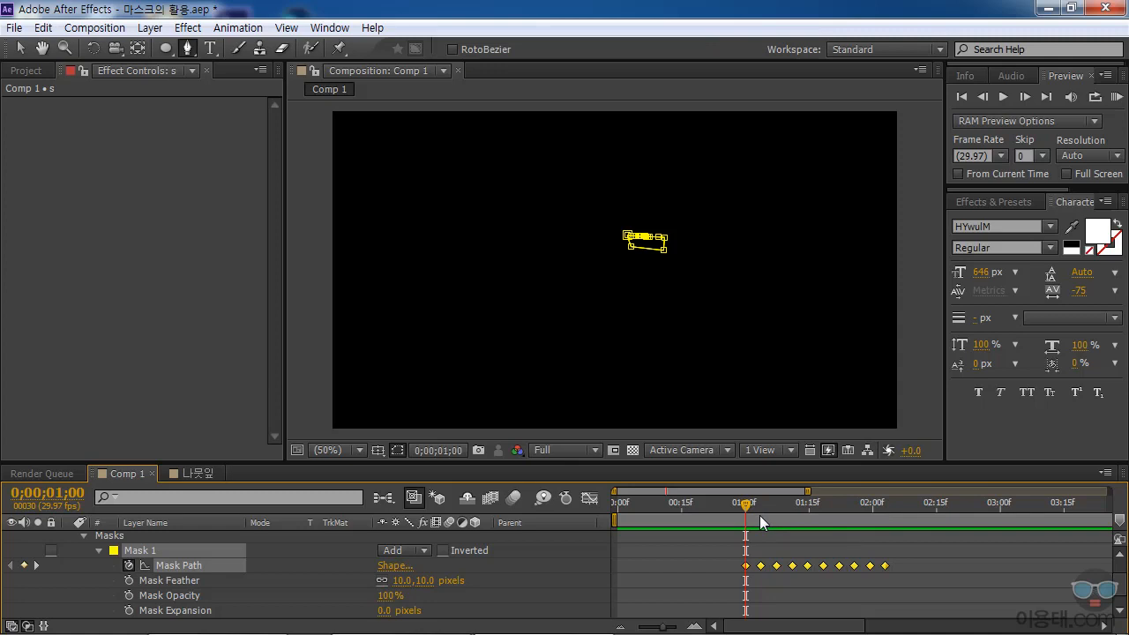
left_click(203, 473)
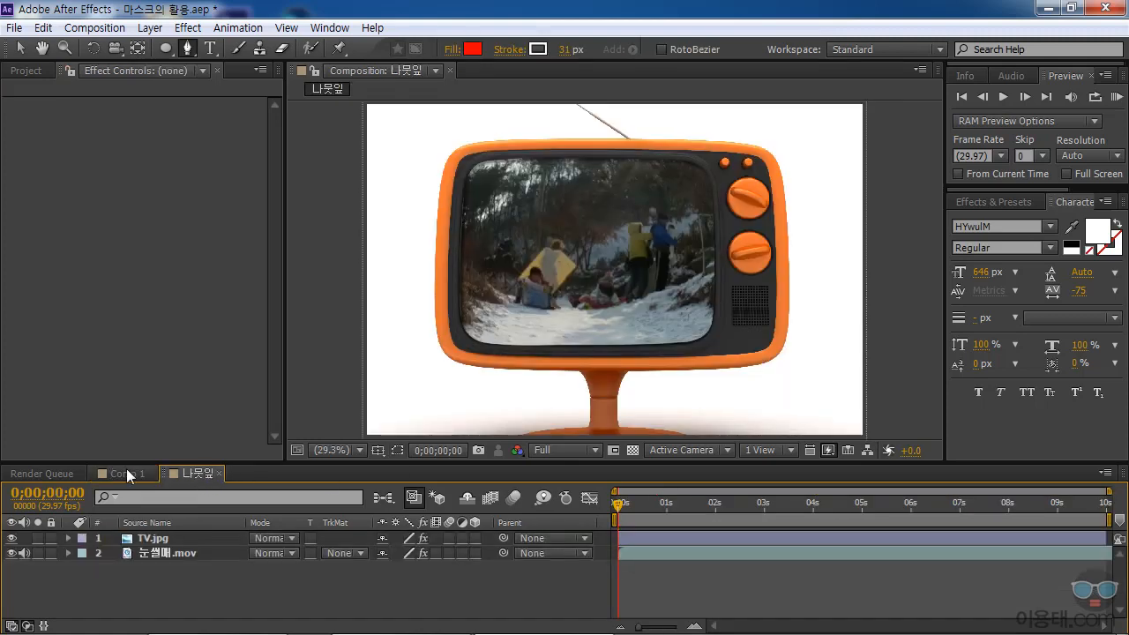
Create a new composition from the 나뭇잎.jpg footage in the project.
left_click(27, 70)
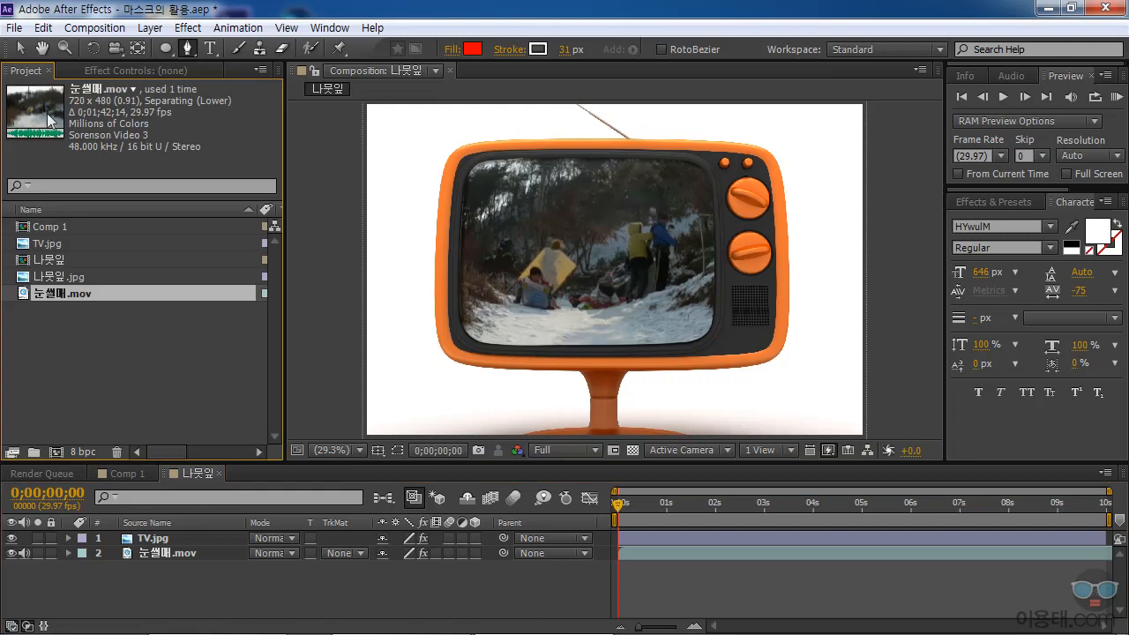
left_click(48, 276)
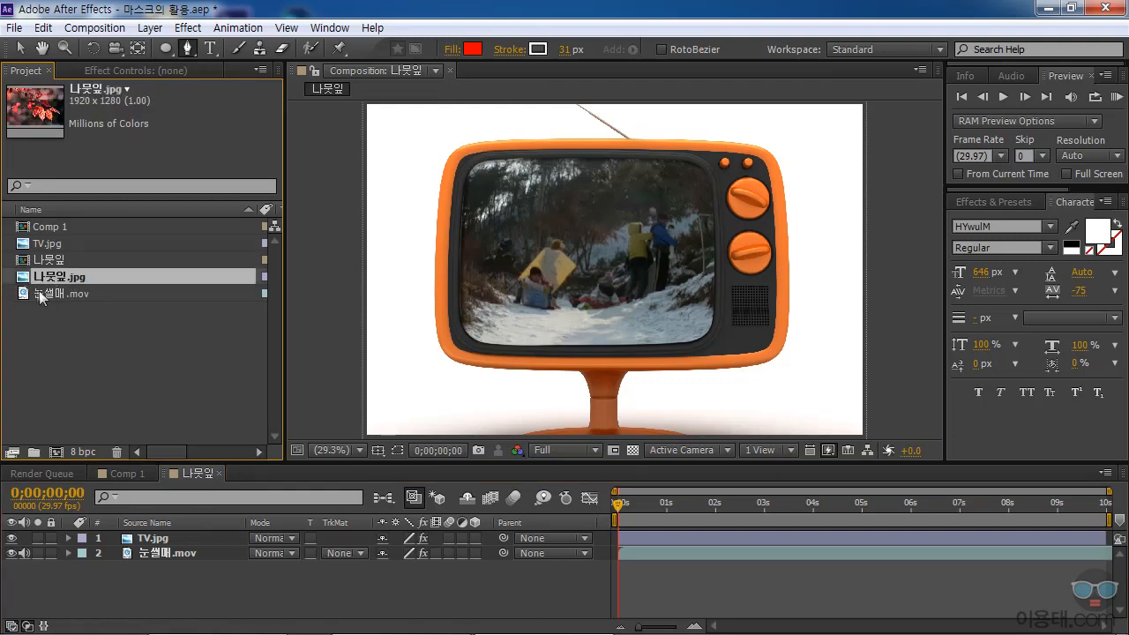
right_click(31, 280)
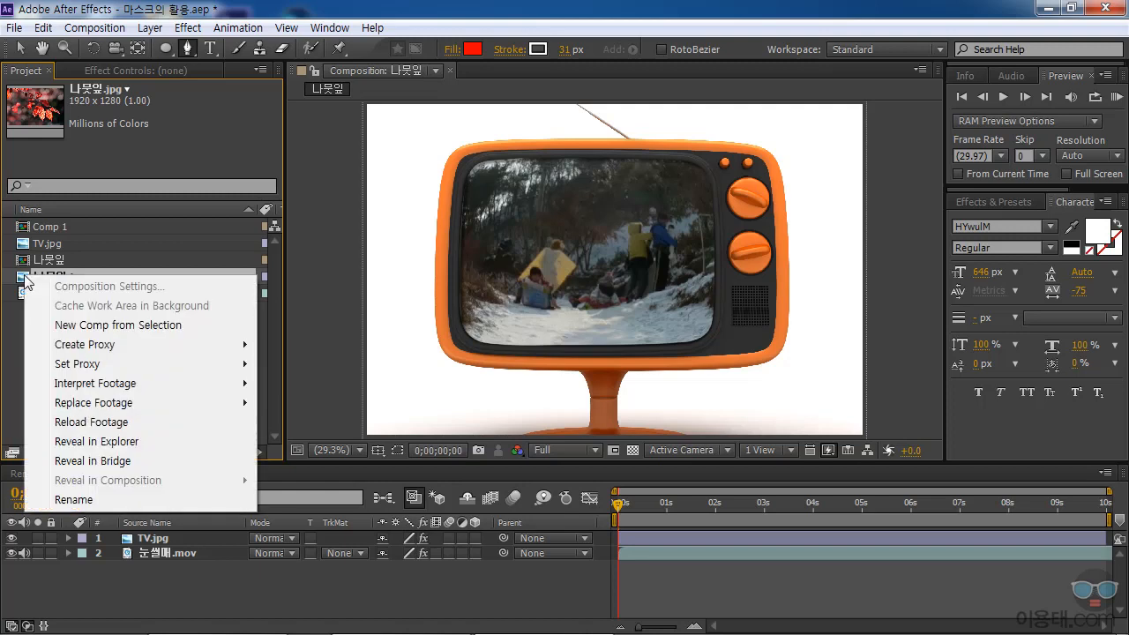
left_click(107, 327)
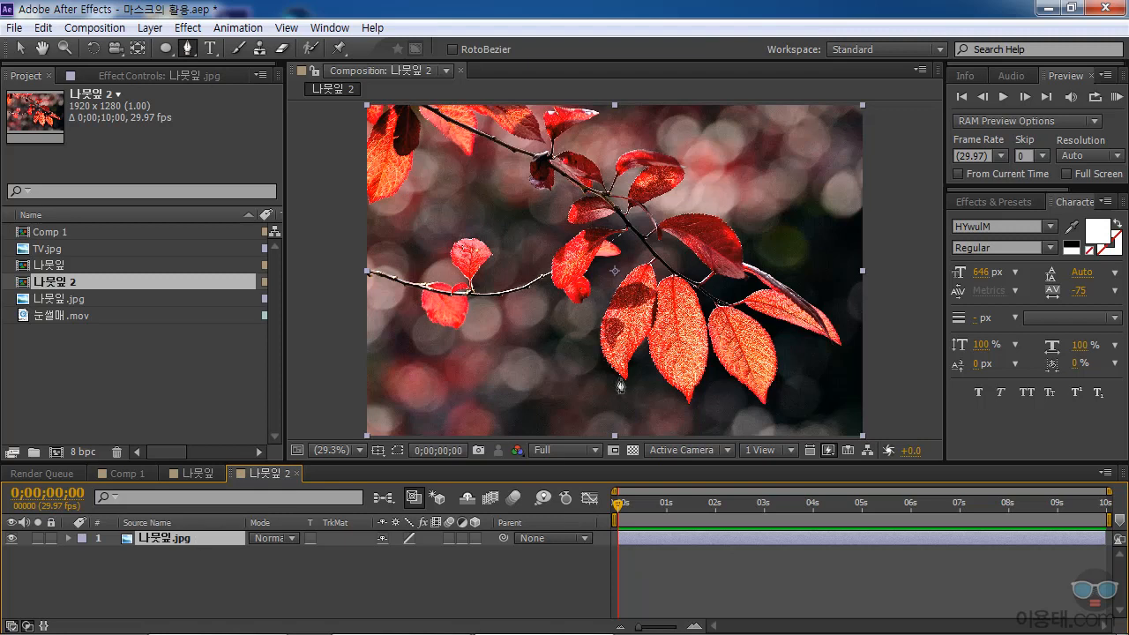
Trace a closed RotoBezier pen mask around the red leaf just below the branch, left of the other two hanging leaves.
left_click(648, 263)
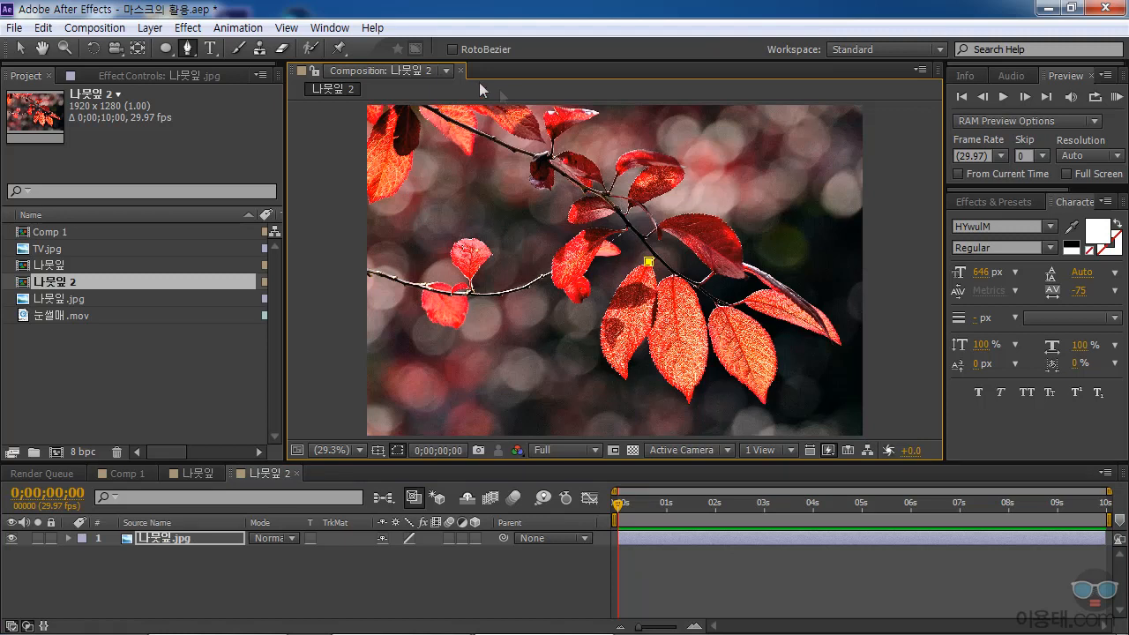
left_click(452, 49)
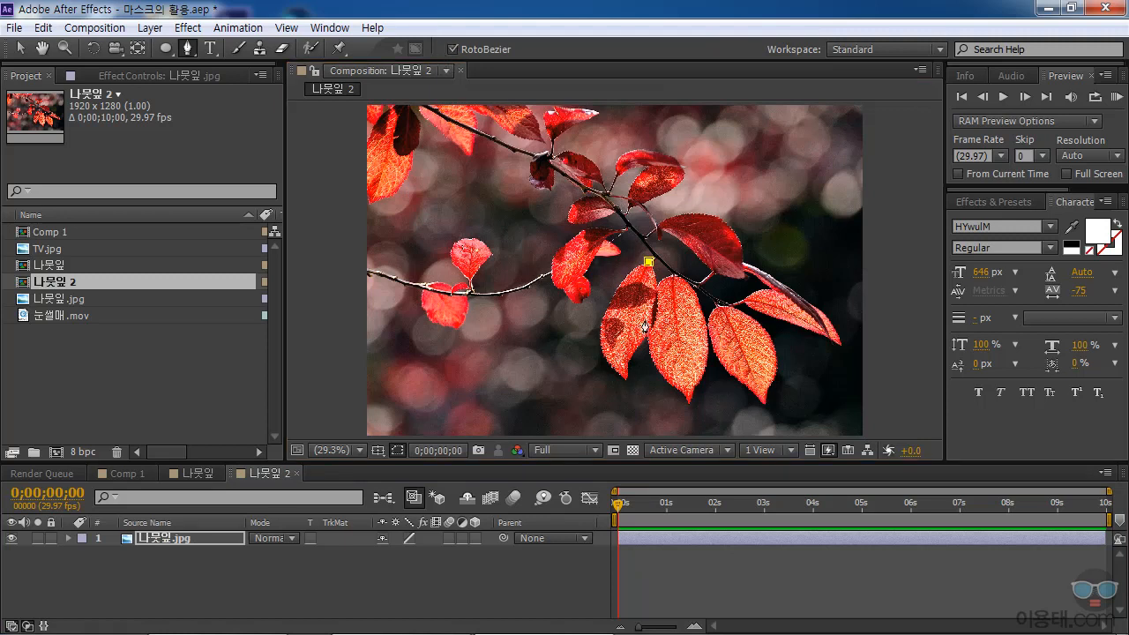
left_click(628, 271)
left_click(614, 293)
left_click(599, 318)
left_click(599, 339)
left_click(600, 349)
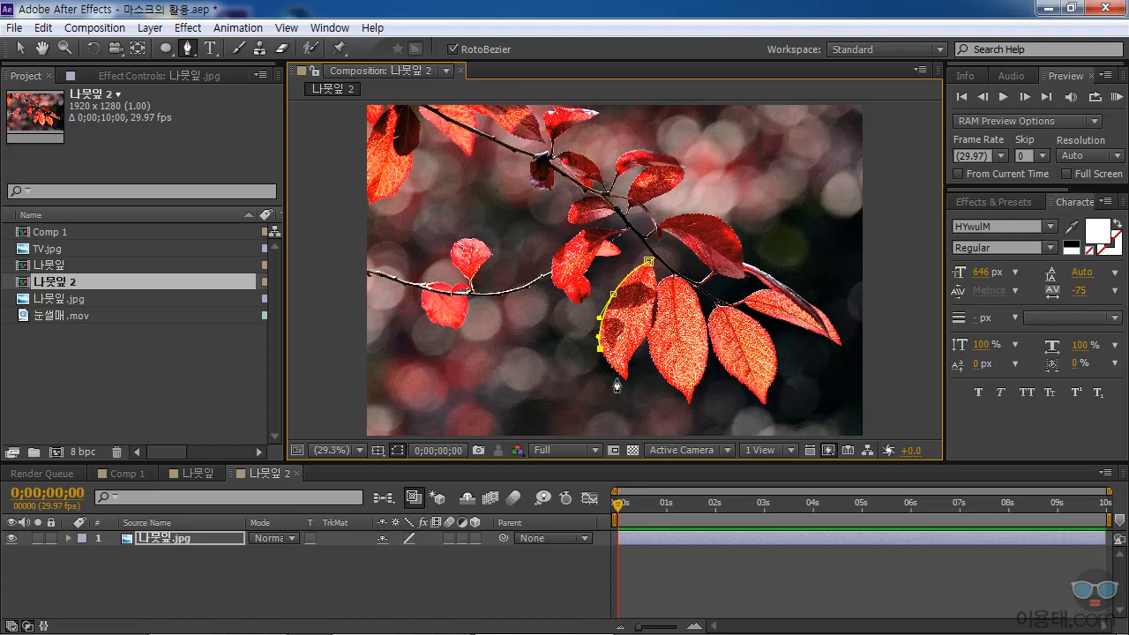
mouse_move(625, 382)
left_mouse_down()
mouse_move(635, 401)
mouse_move(602, 390)
mouse_move(611, 371)
mouse_move(624, 378)
left_mouse_up()
left_click(645, 338)
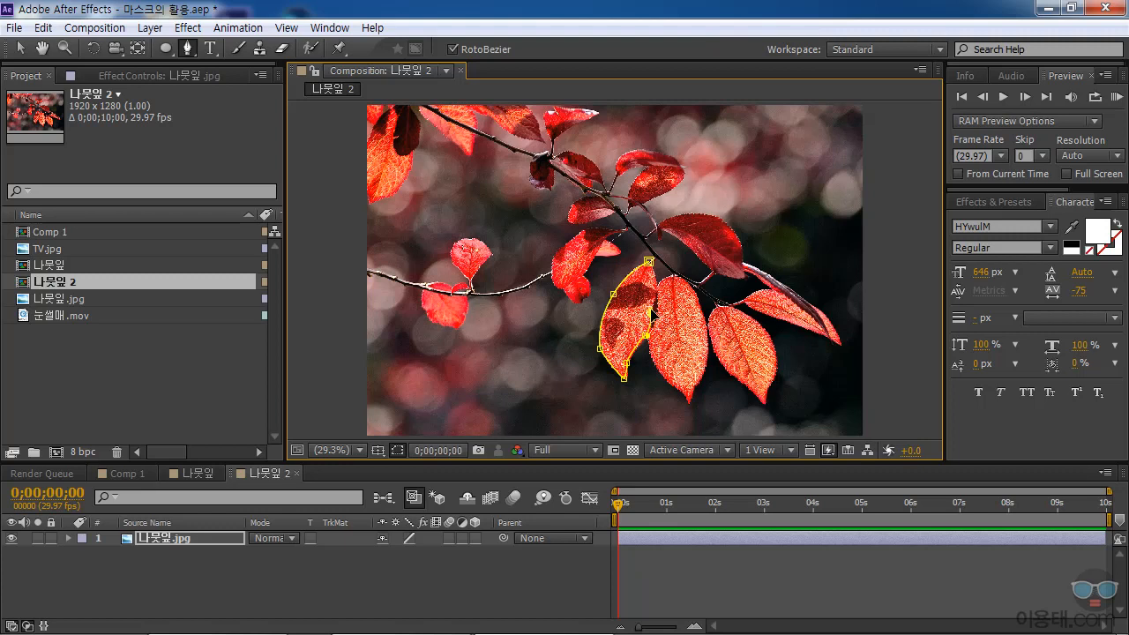
left_click(656, 289)
left_click(649, 262)
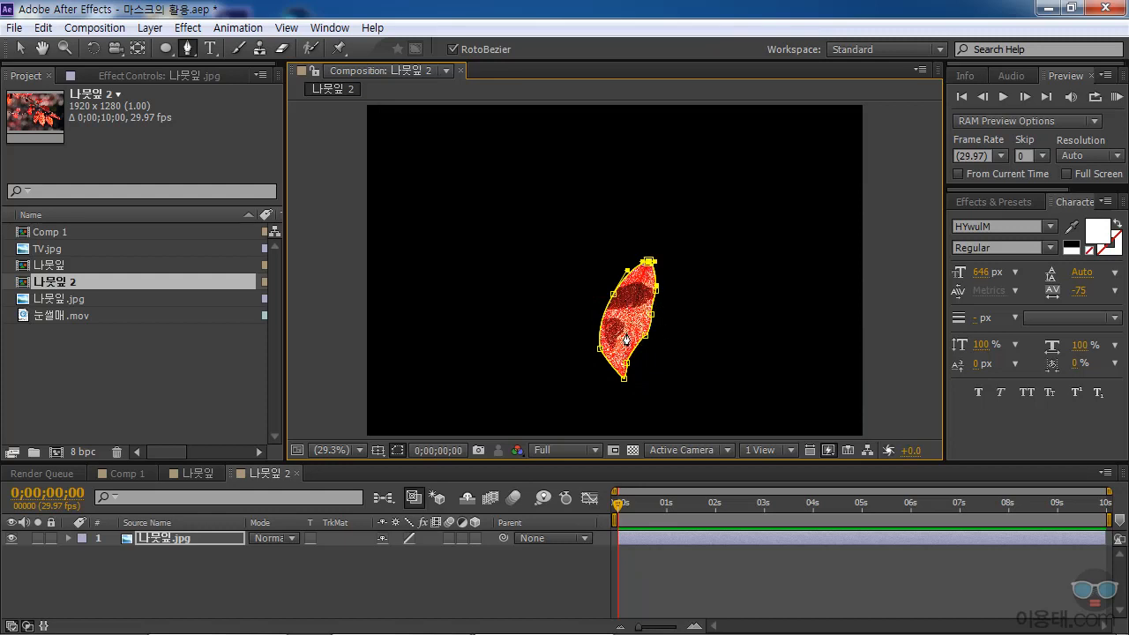
Add a second, unmasked copy of 나뭇잎.jpg beneath the masked leaf layer.
left_click(206, 545)
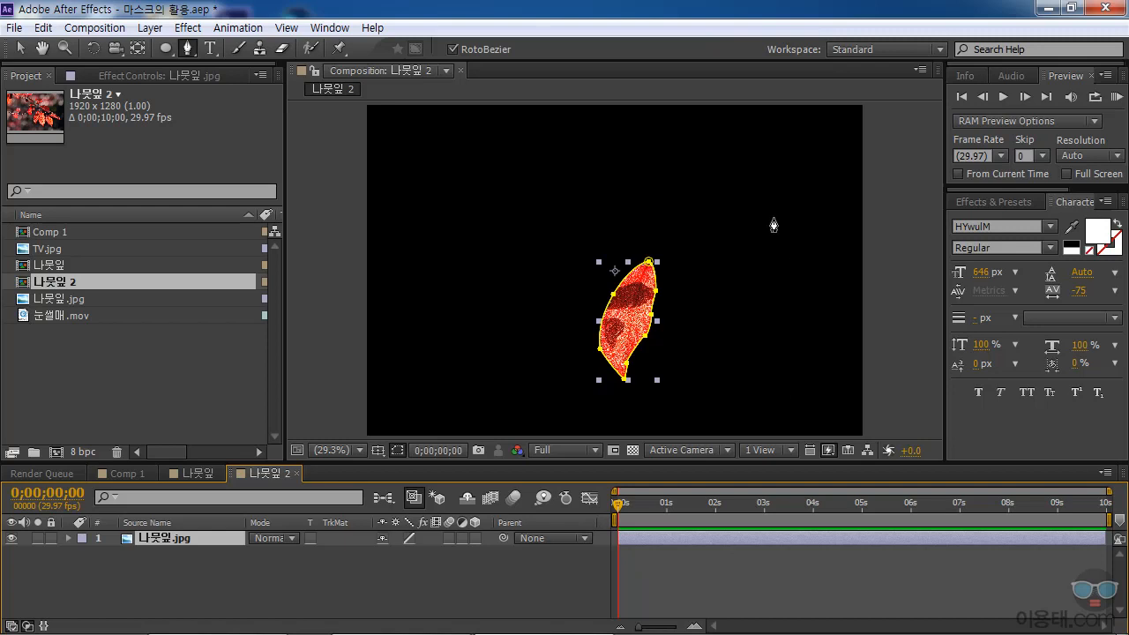
left_click(24, 300)
left_click_drag(24, 305, 144, 594)
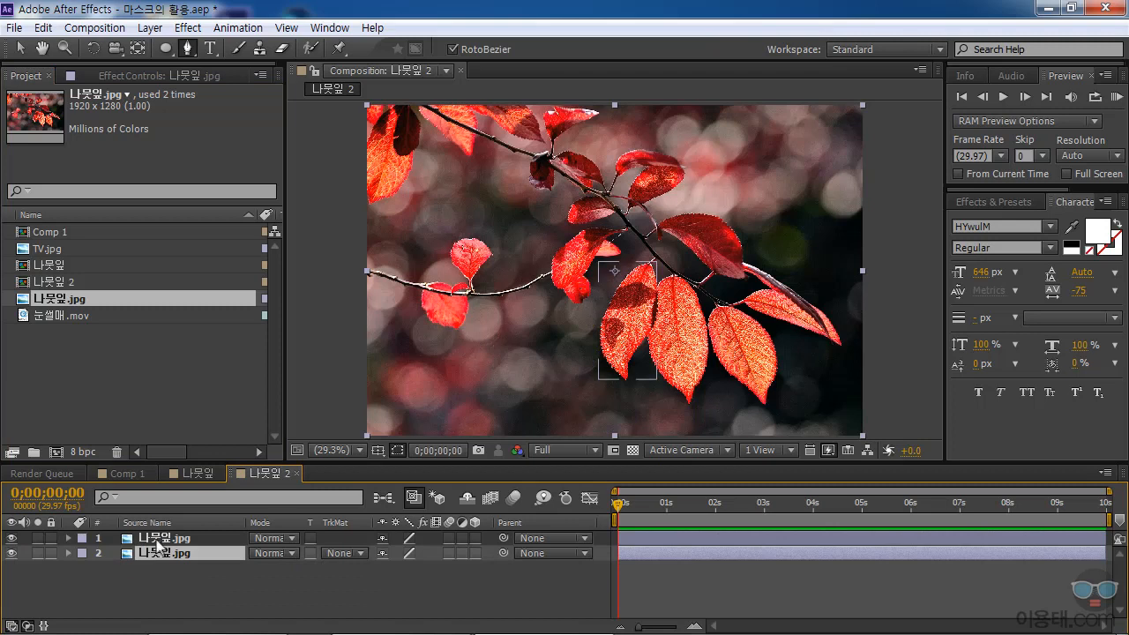
left_click(157, 538)
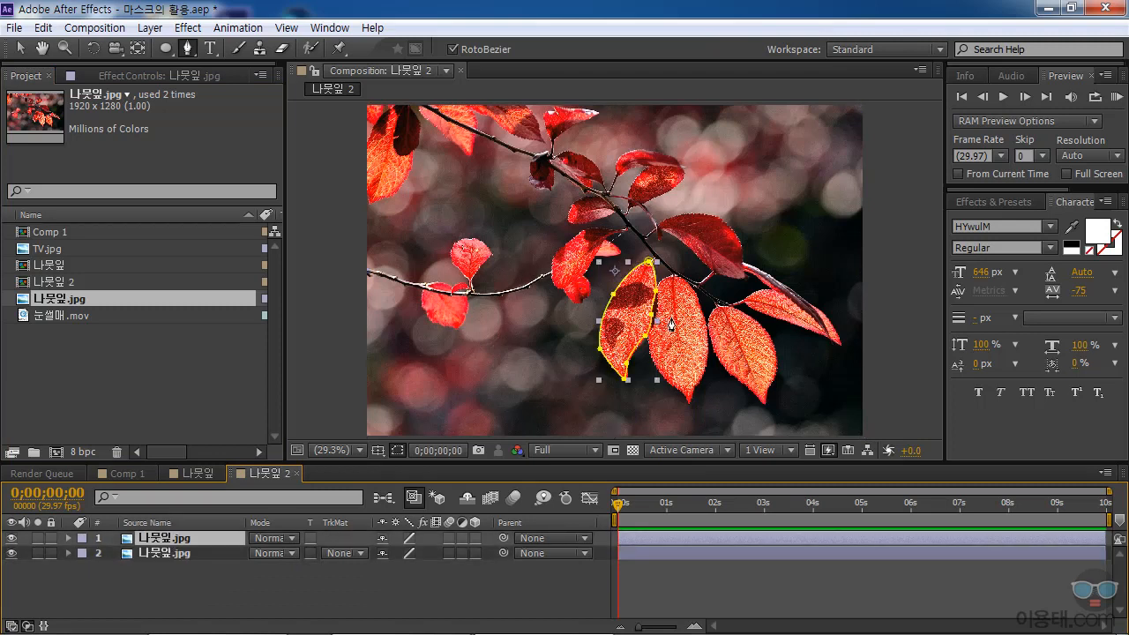
Apply the Black & White color correction effect to the unmasked 나뭇잎.jpg layer underneath.
left_click(165, 553)
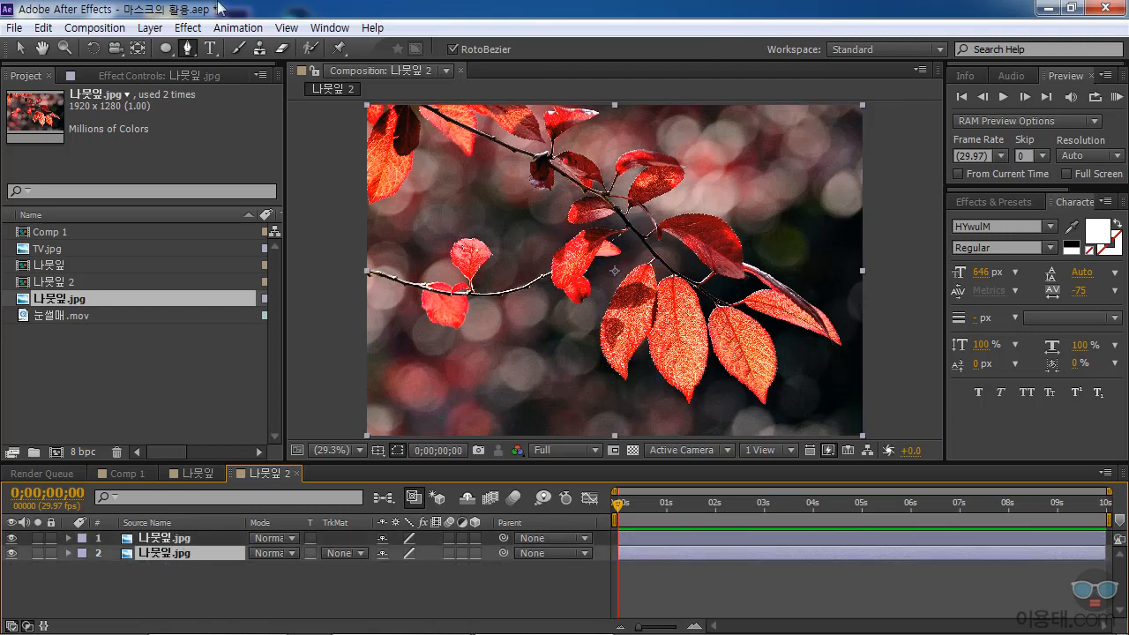
left_click(187, 28)
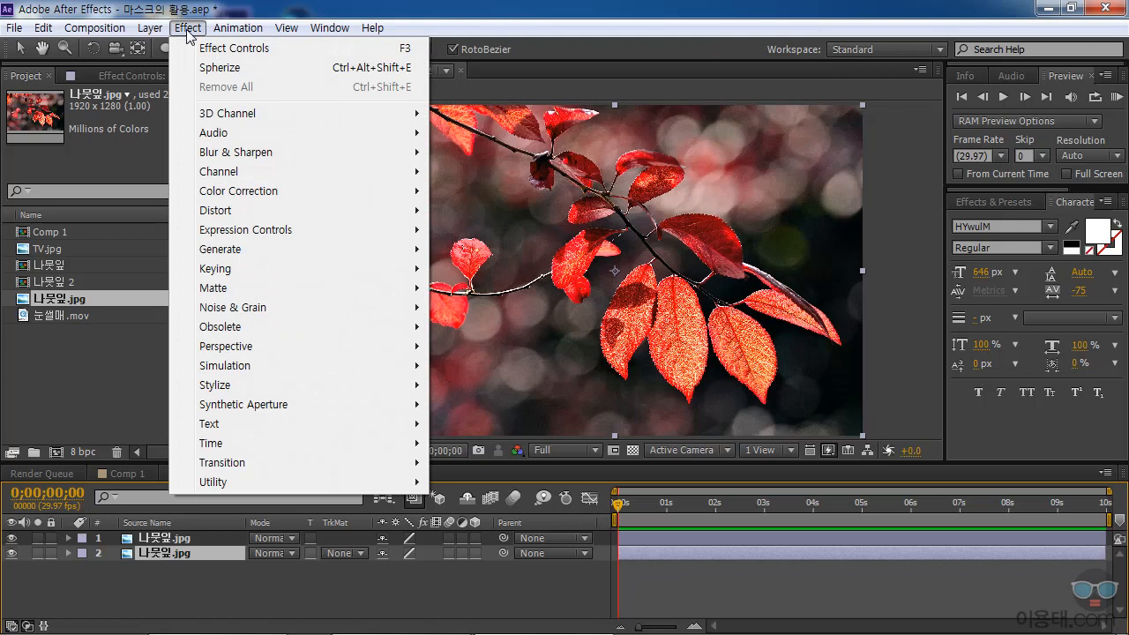
mouse_move(241, 195)
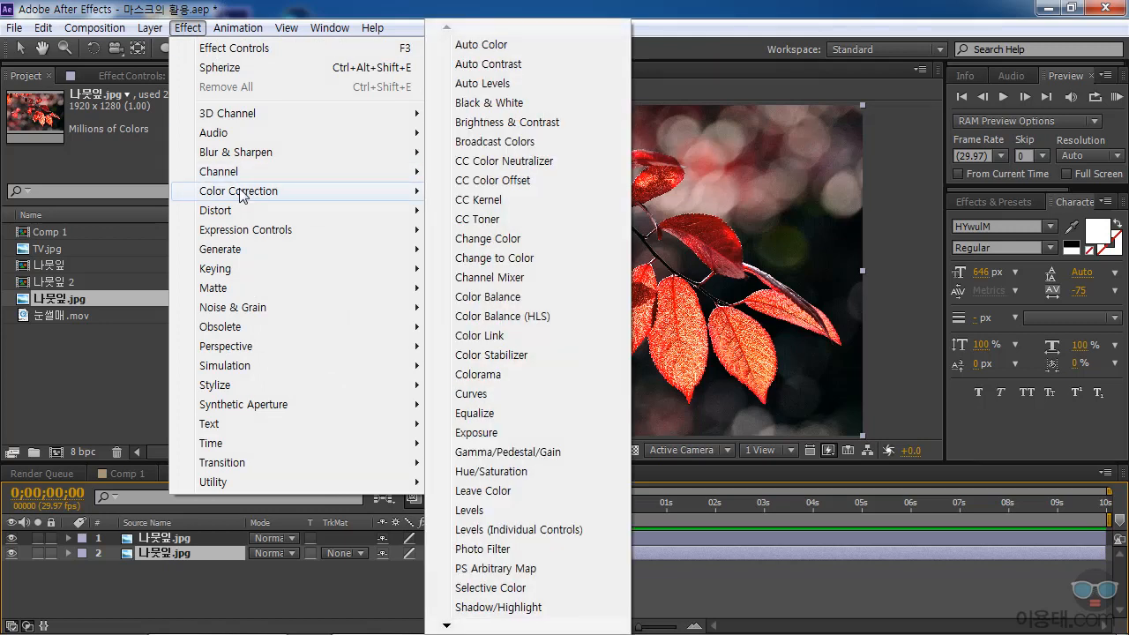
left_click(495, 102)
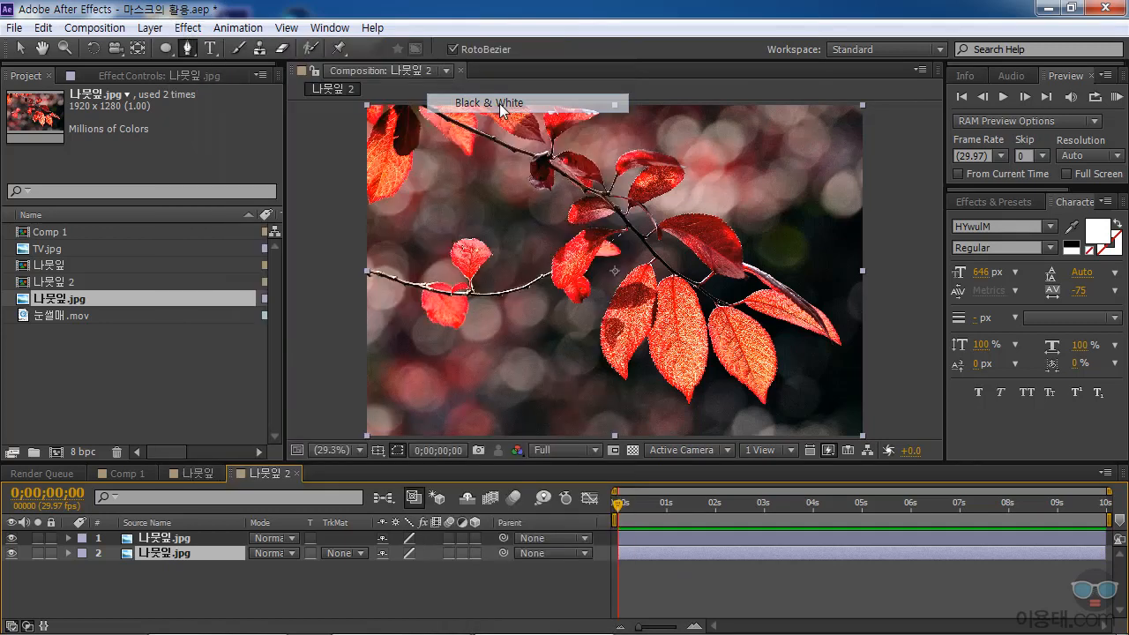
left_click(172, 555)
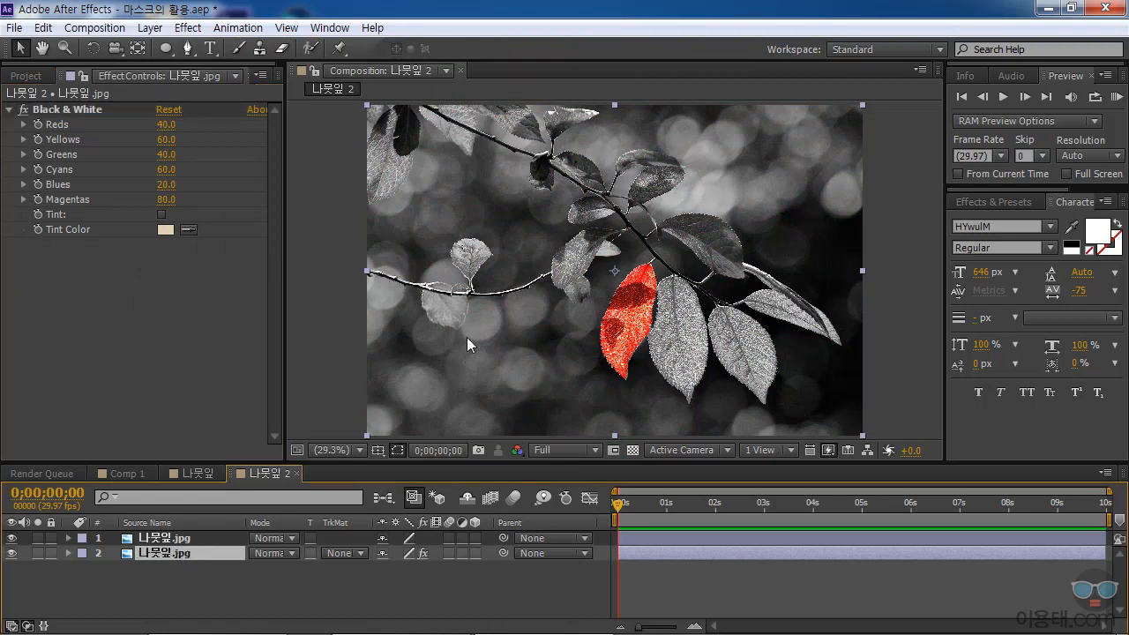
Hide and reshow the black-and-white background layer and the masked leaf layer in turn to examine what each contributes.
left_click(11, 554)
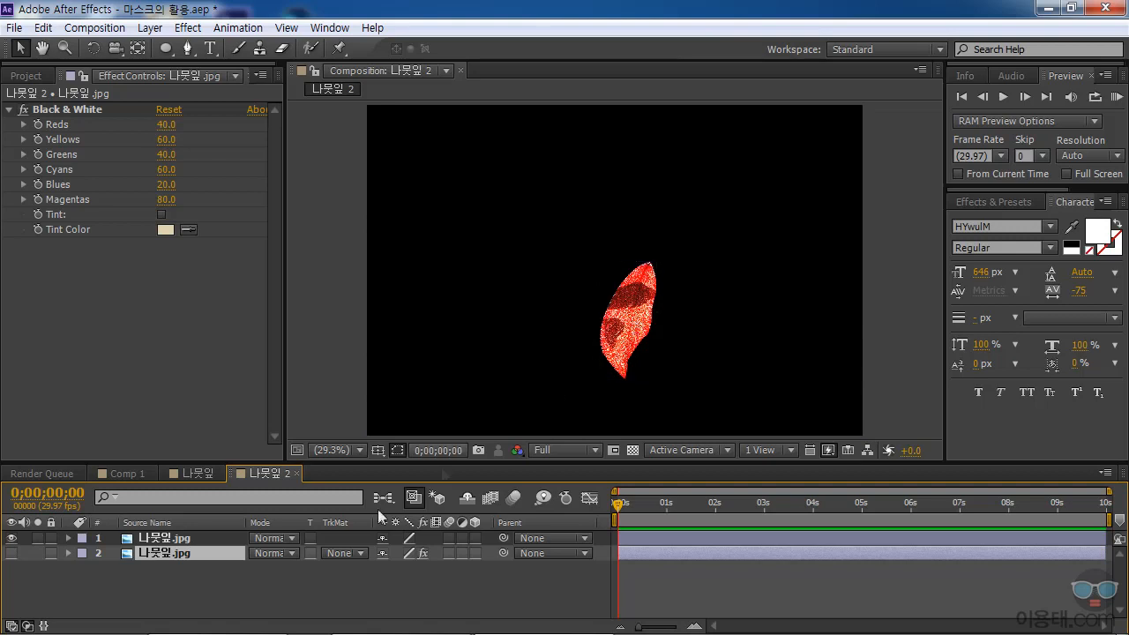
left_click(615, 314)
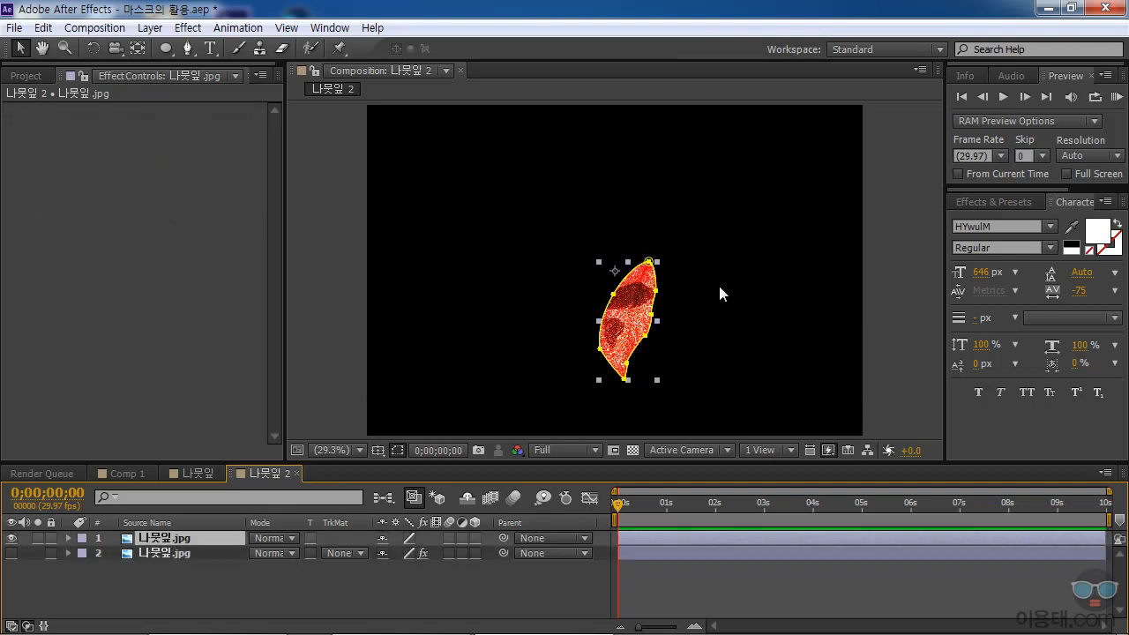
left_click(180, 553)
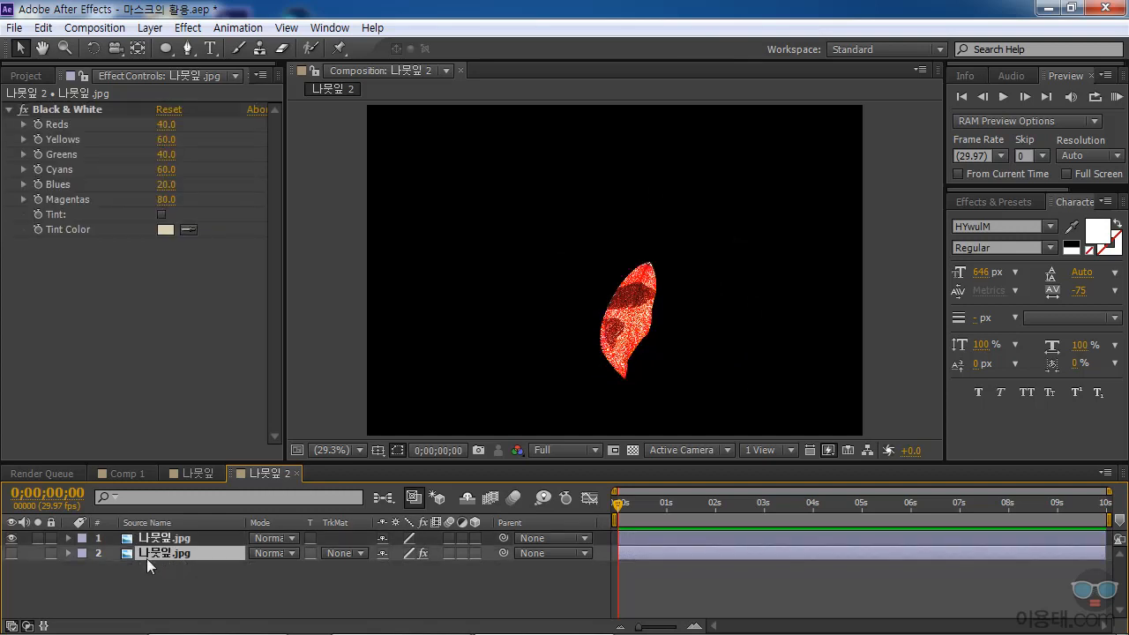
left_click(12, 552)
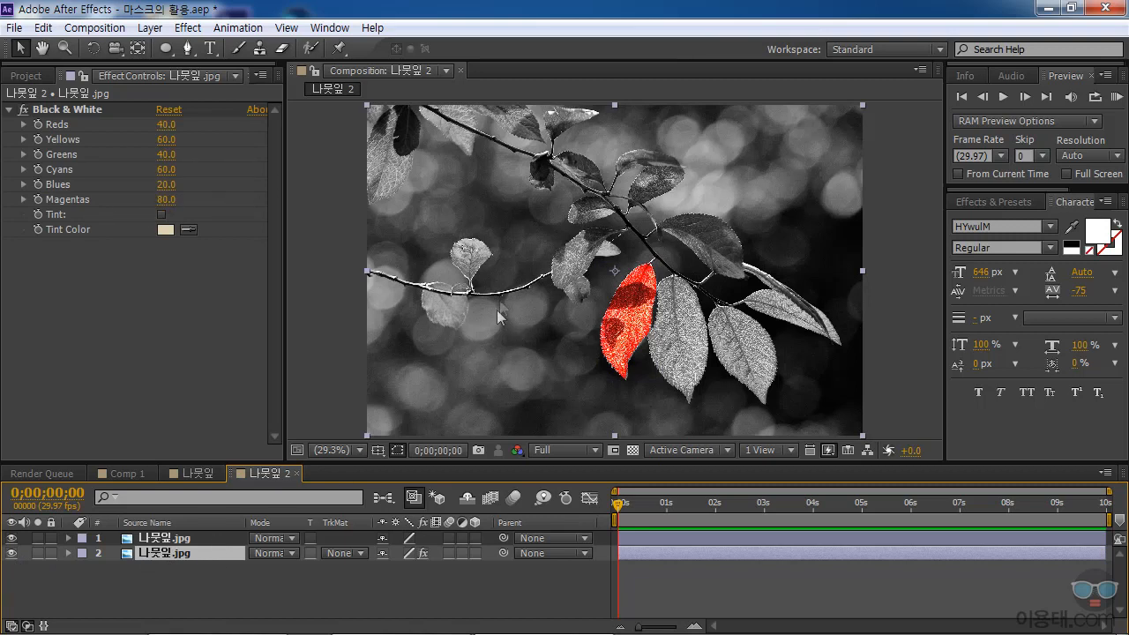
left_click(159, 539)
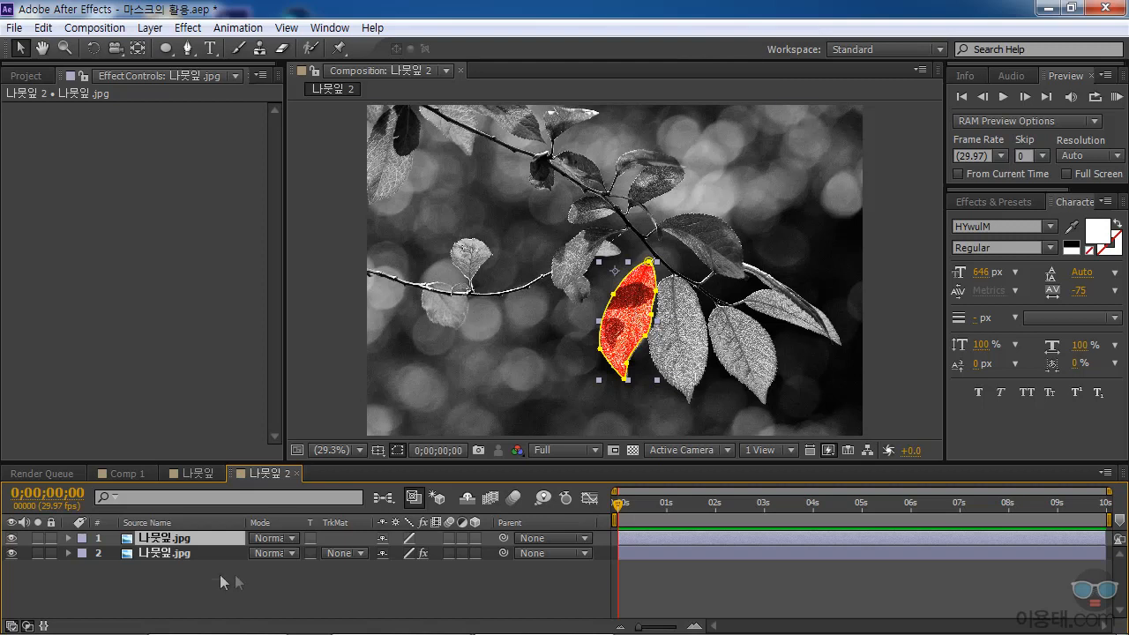
left_click(166, 554)
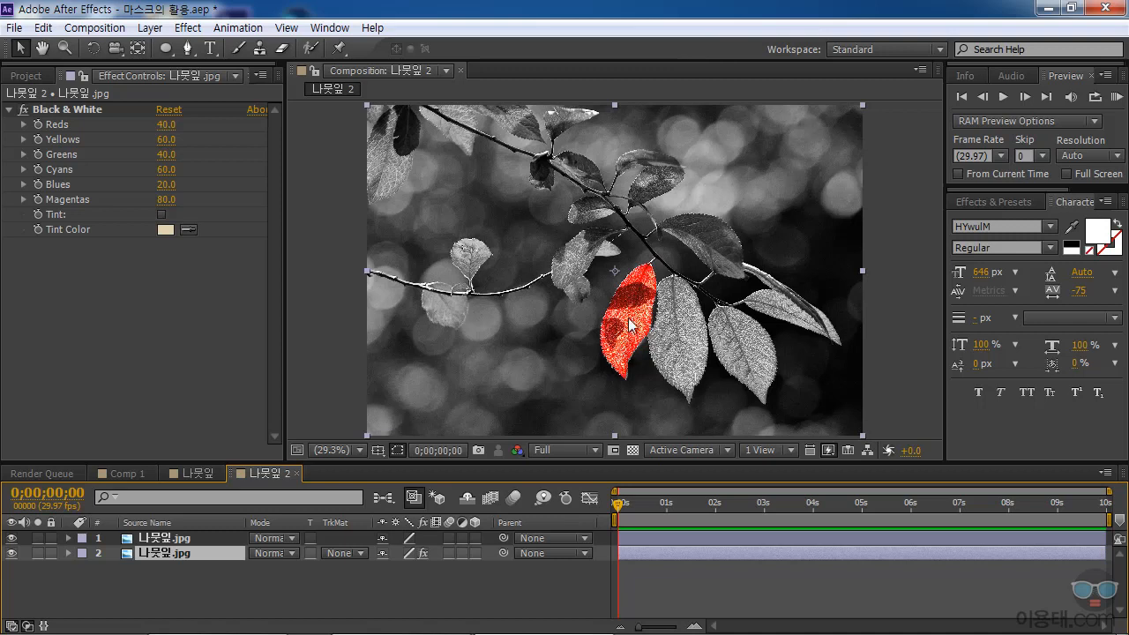
left_click(11, 538)
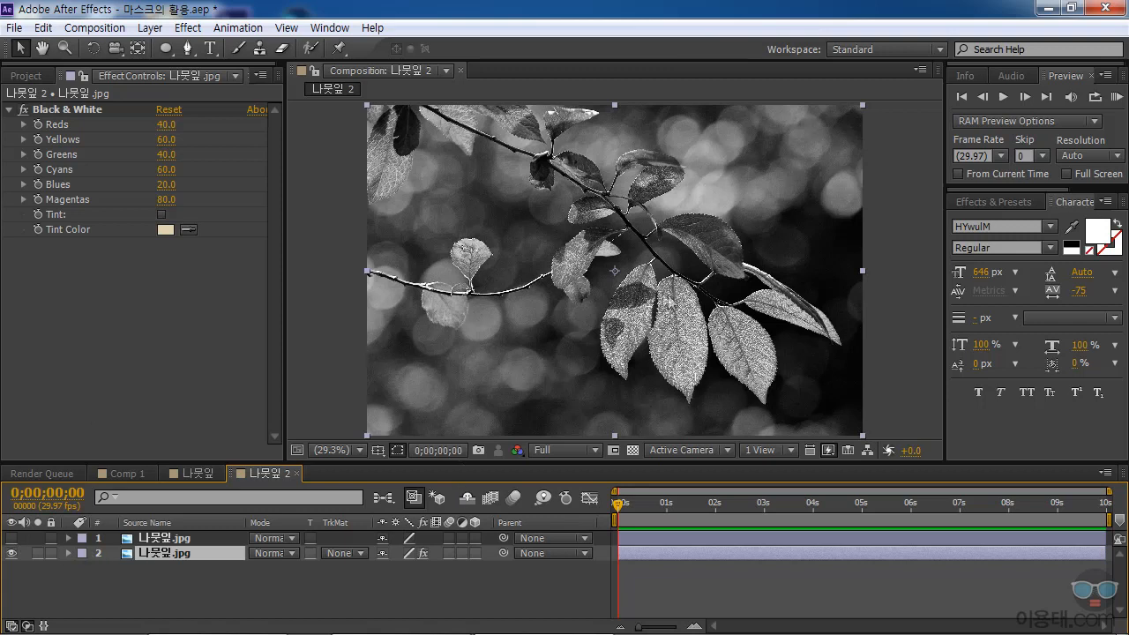
left_click(11, 538)
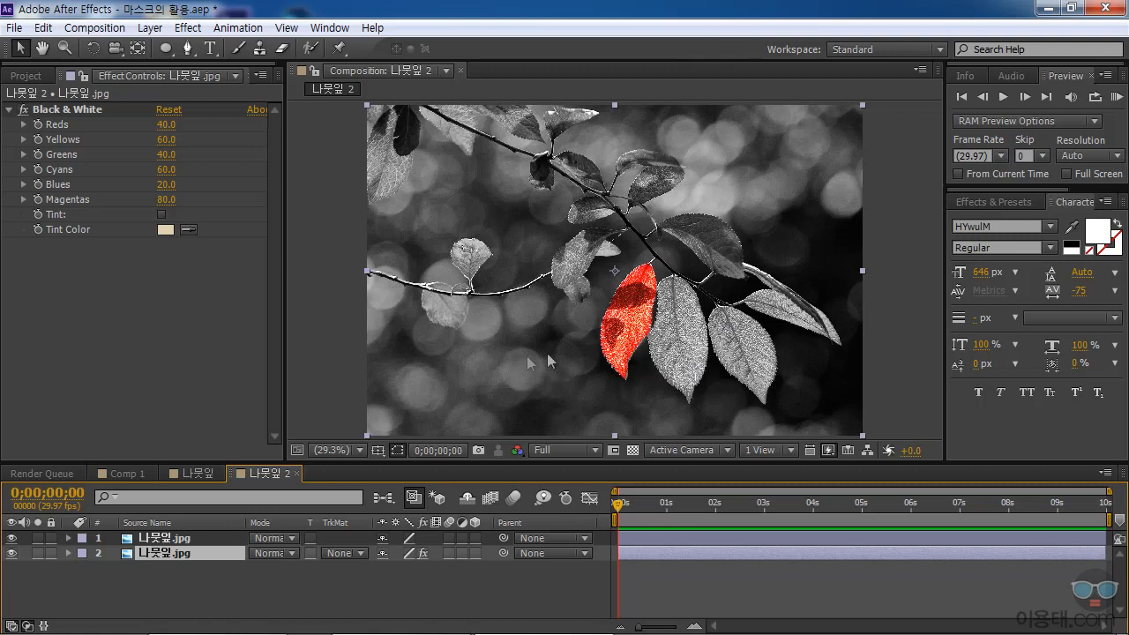
Set the Mask Feather of the red leaf's mask to 50 pixels and check its softened edge against the black-and-white photo.
left_click_drag(614, 505, 888, 510)
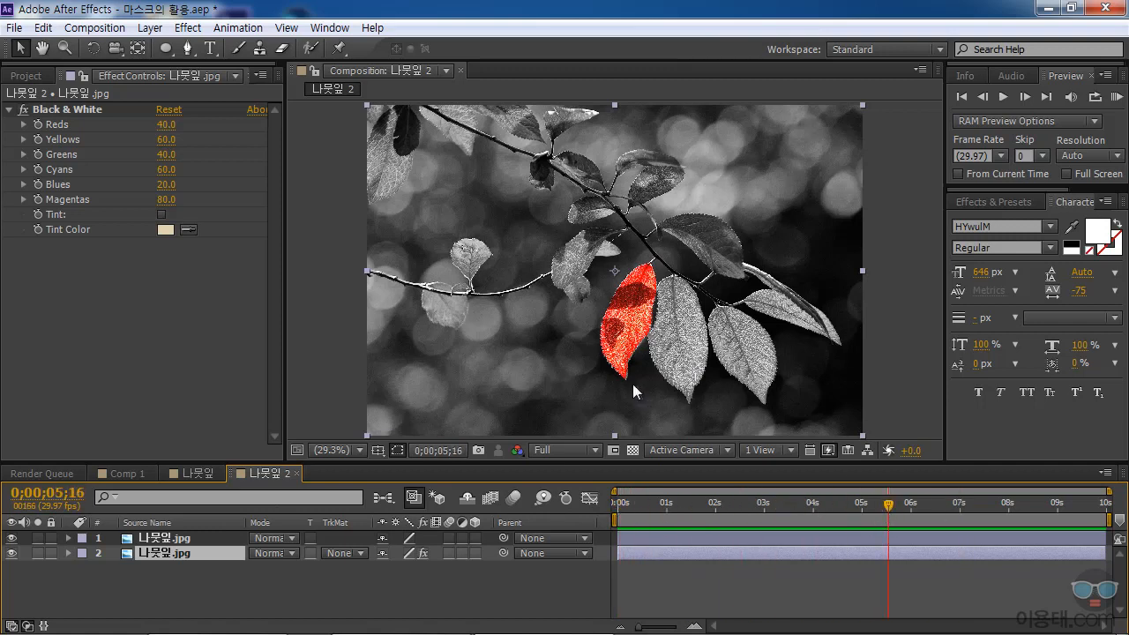
left_click(195, 536)
left_click(68, 539)
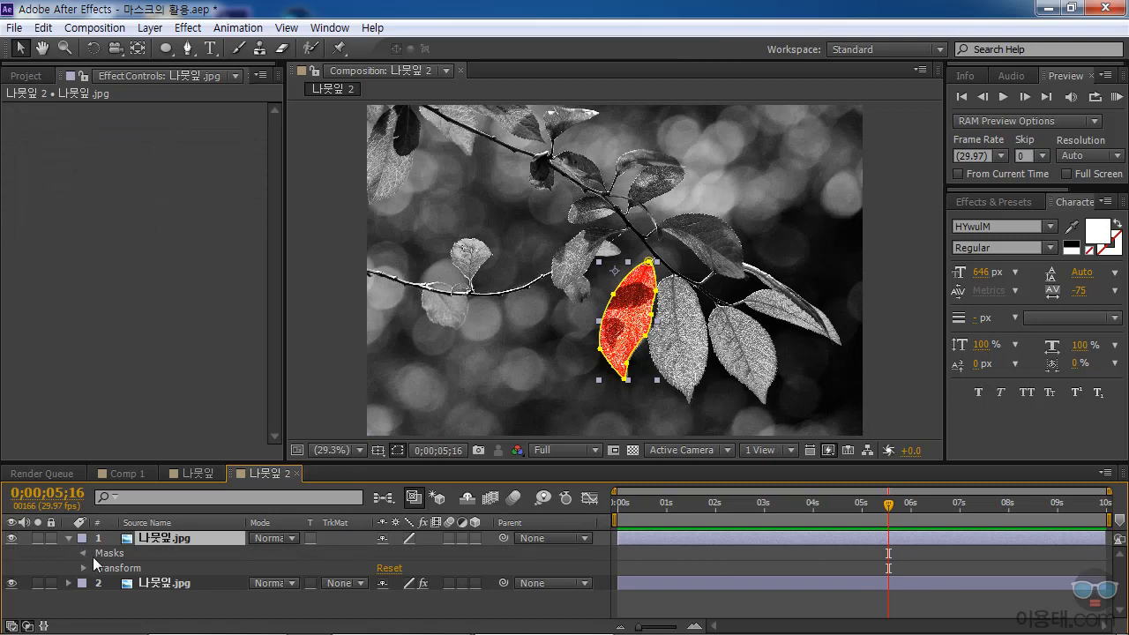
left_click(84, 552)
left_click(99, 568)
left_click(398, 580)
type("50")
key("Return")
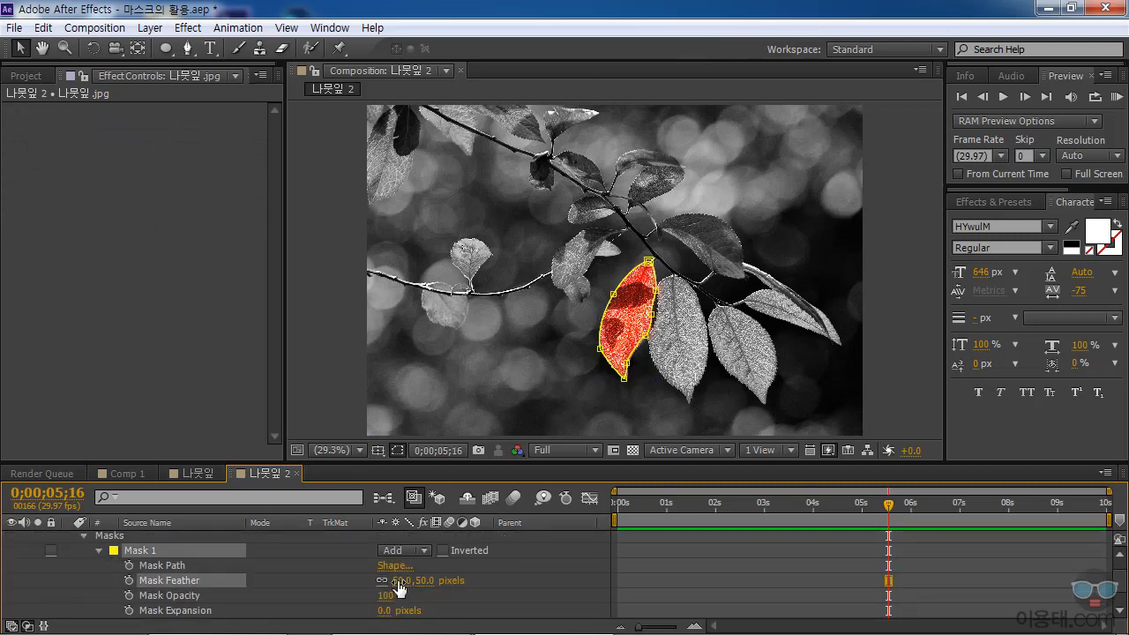
left_click(502, 552)
left_click(624, 373)
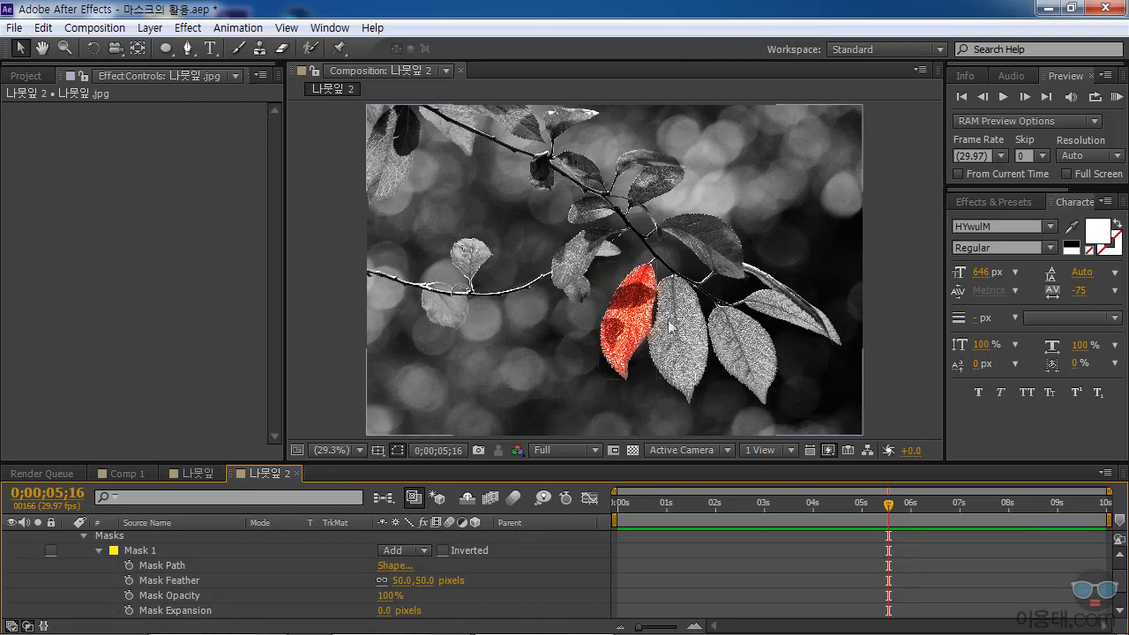
left_click(202, 553)
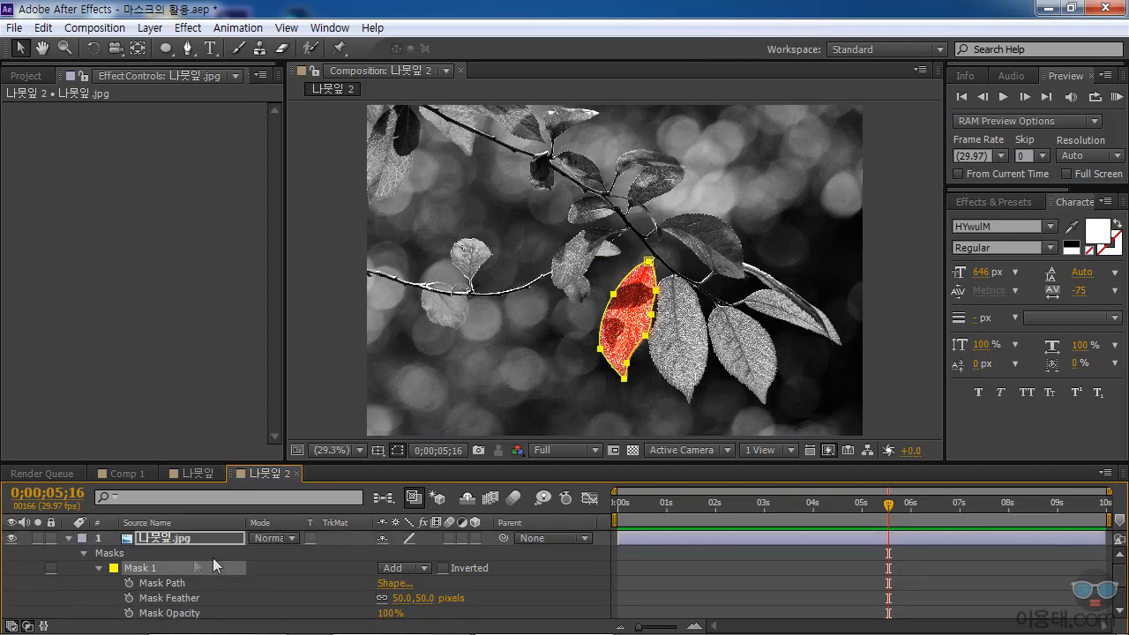
left_click(70, 538)
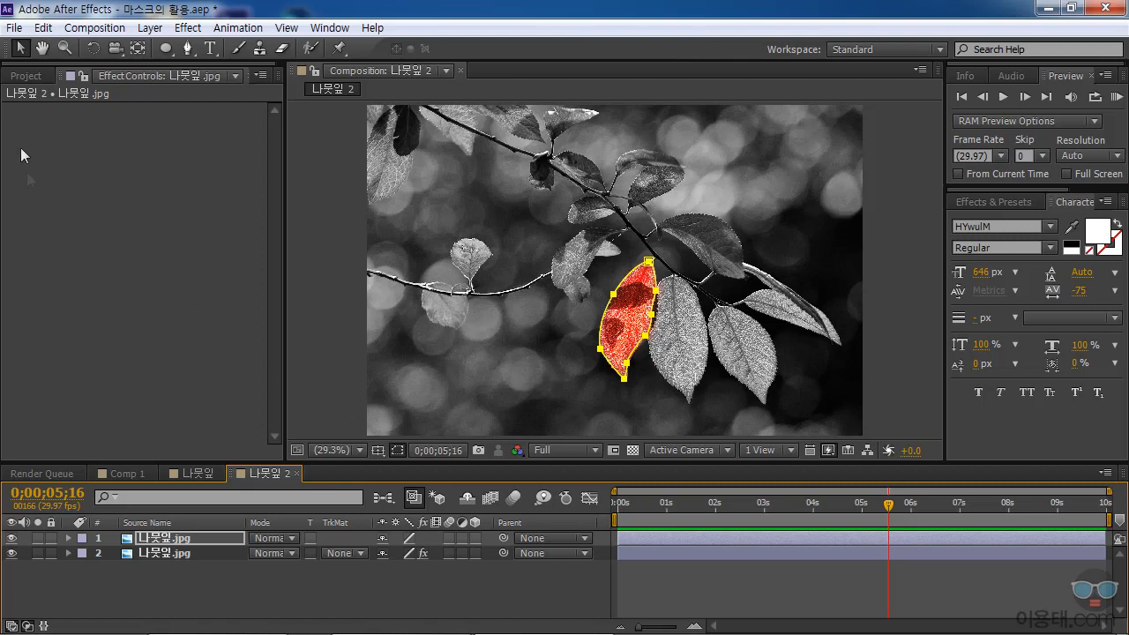
Import 자동차.mov from the 비디오 folder into the project.
left_click(27, 76)
double_click(129, 365)
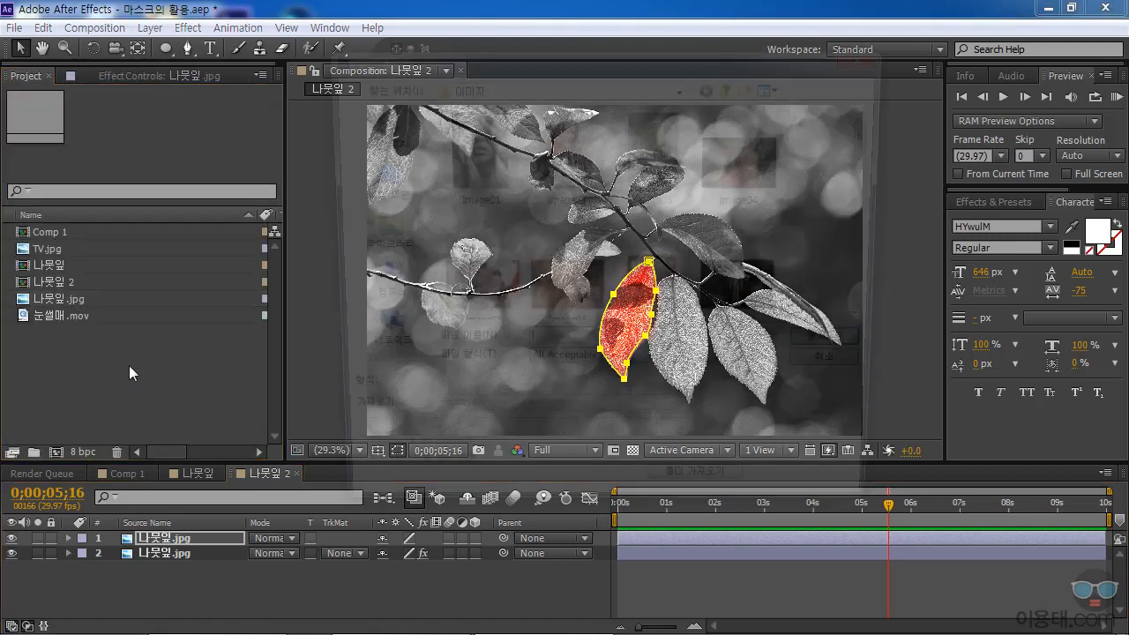
left_click(734, 85)
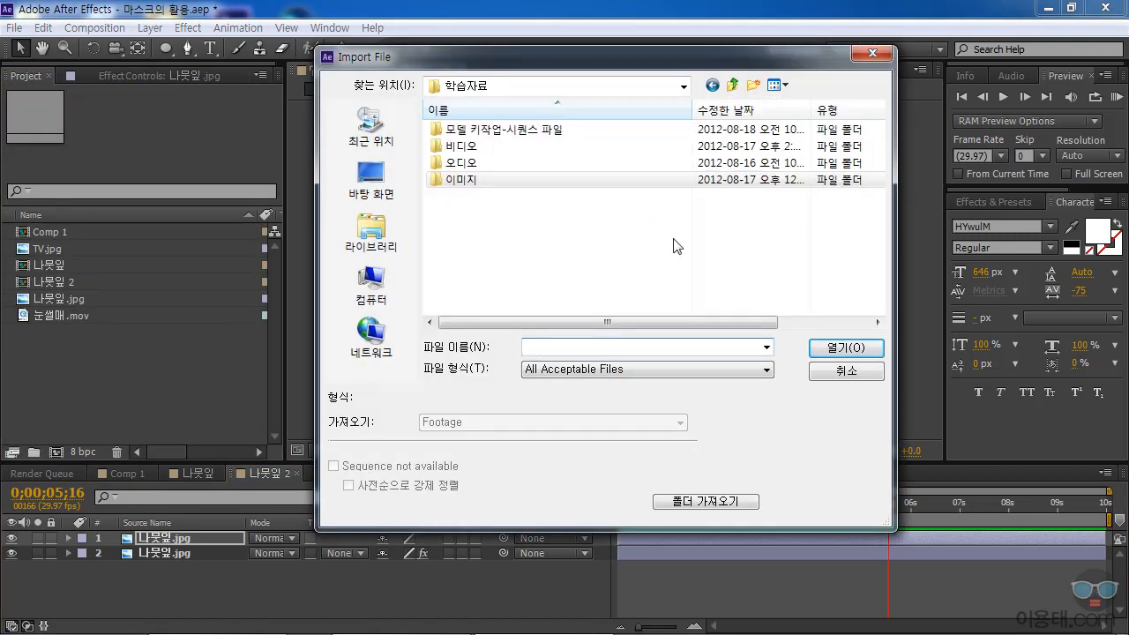
double_click(468, 145)
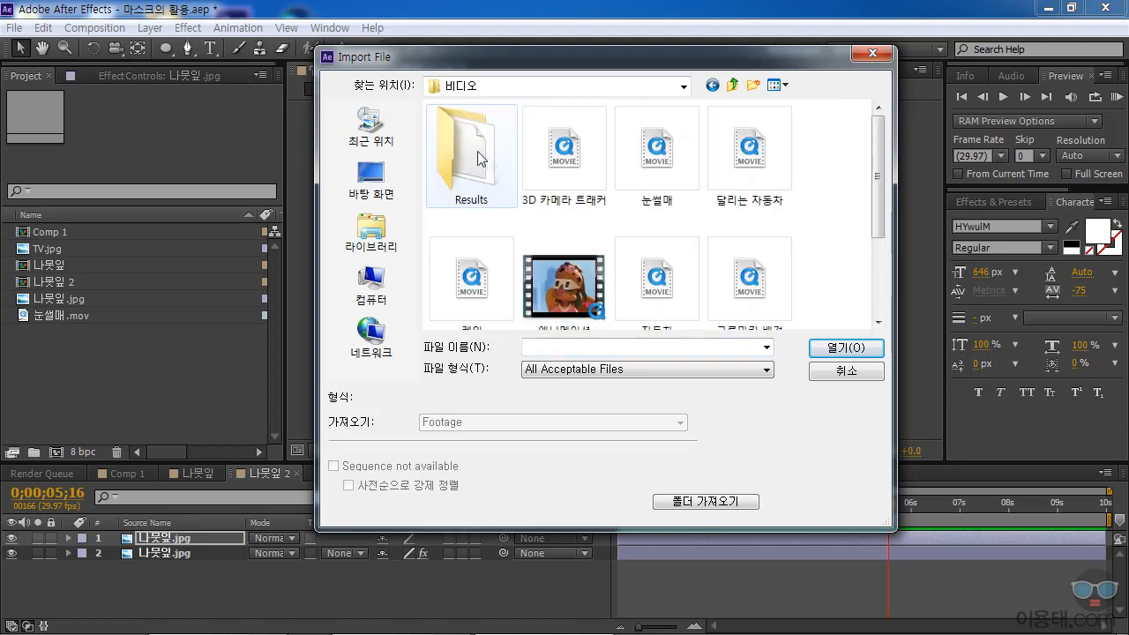
scroll(875, 175, "down", 3)
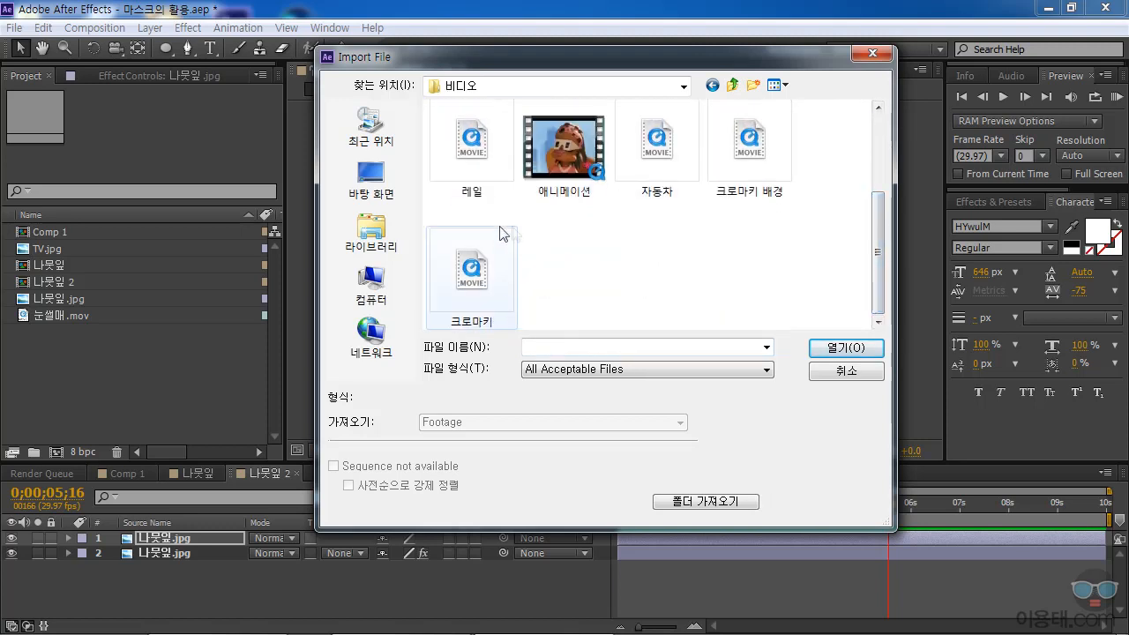
double_click(671, 160)
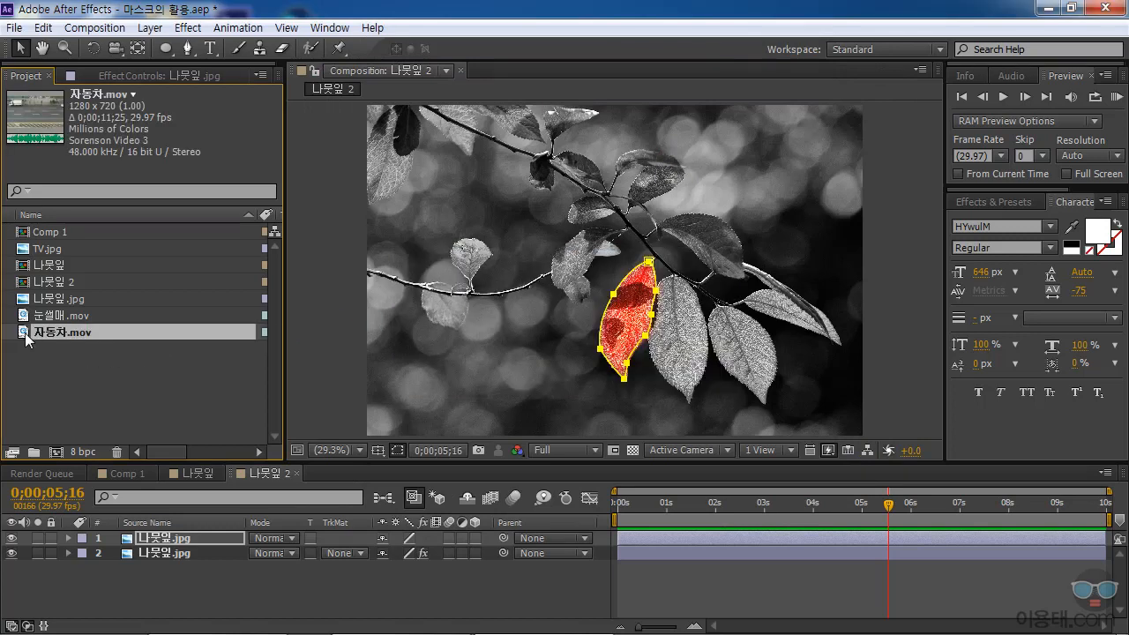
Create a composition from 자동차.mov and set the current time to 0;00;00;19, where the moving white truck is fully in view.
right_click(25, 338)
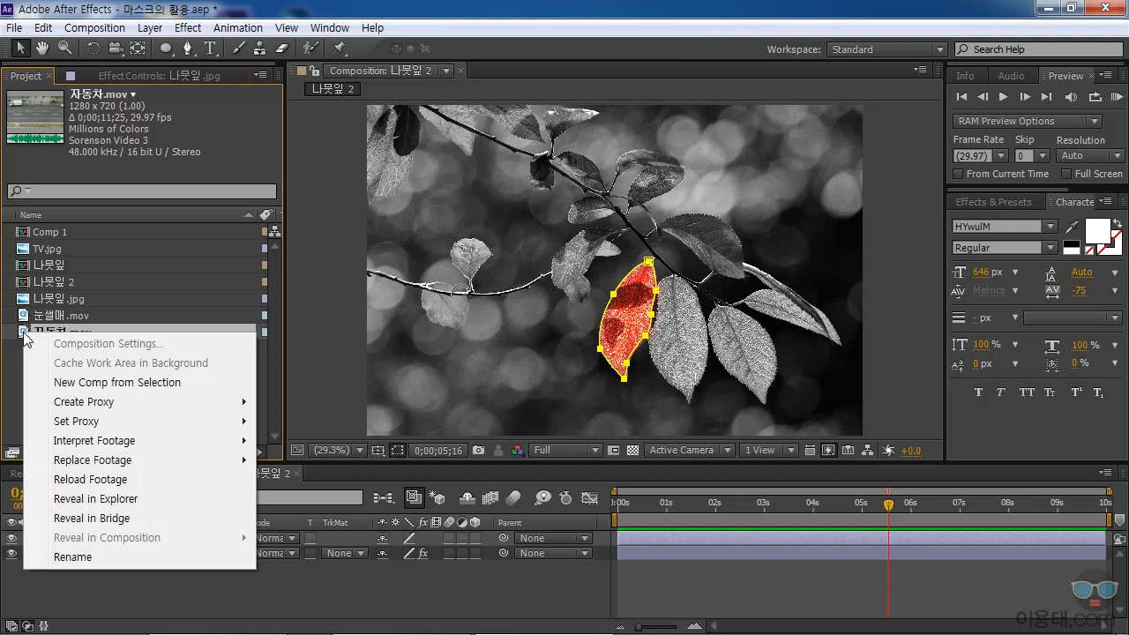
left_click(99, 382)
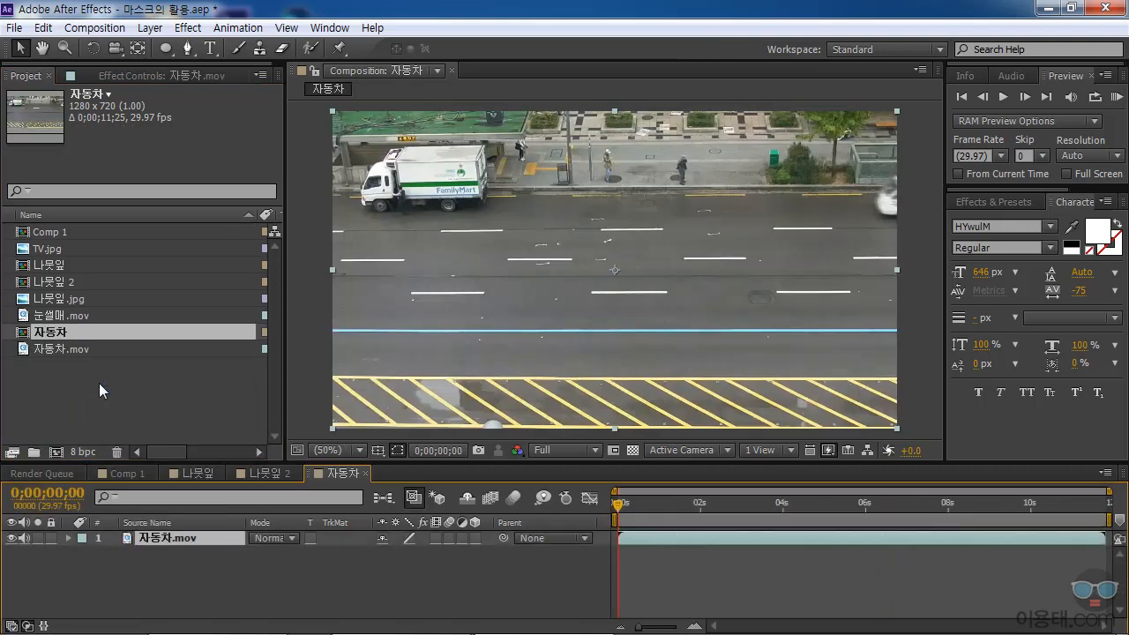
left_click_drag(622, 504, 650, 504)
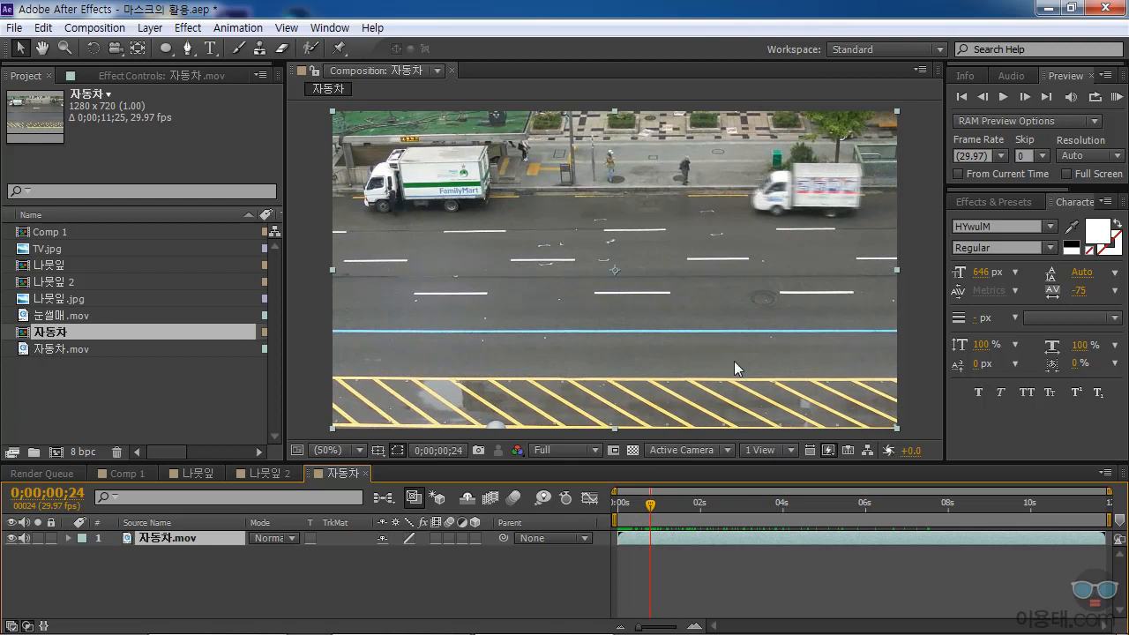
left_click_drag(654, 503, 599, 511)
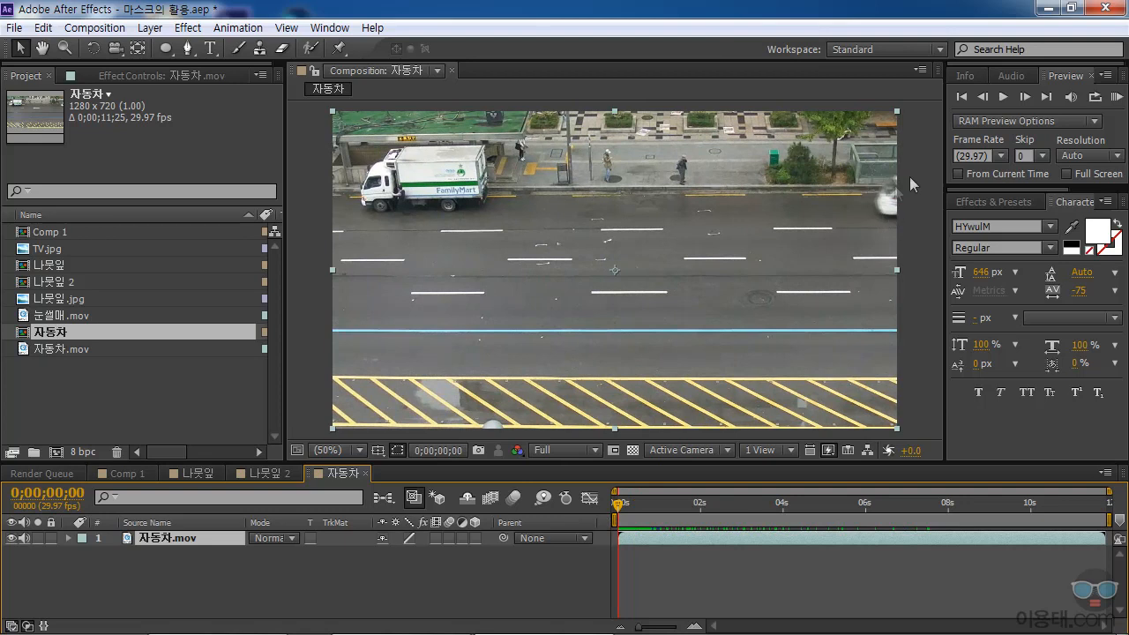
left_click_drag(618, 501, 643, 511)
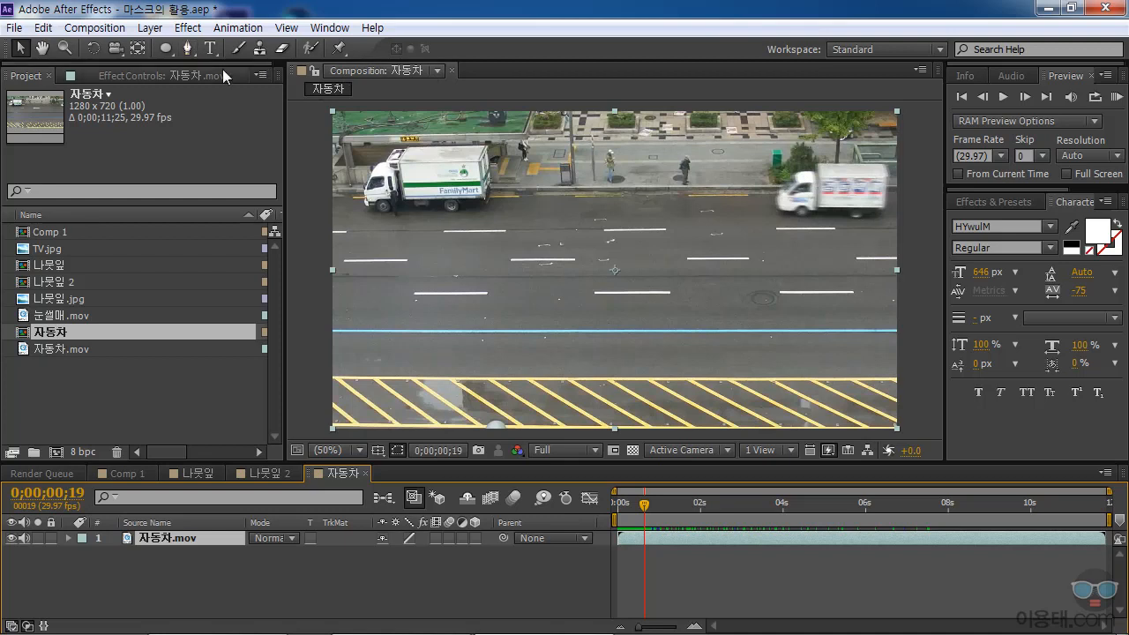
left_click(188, 51)
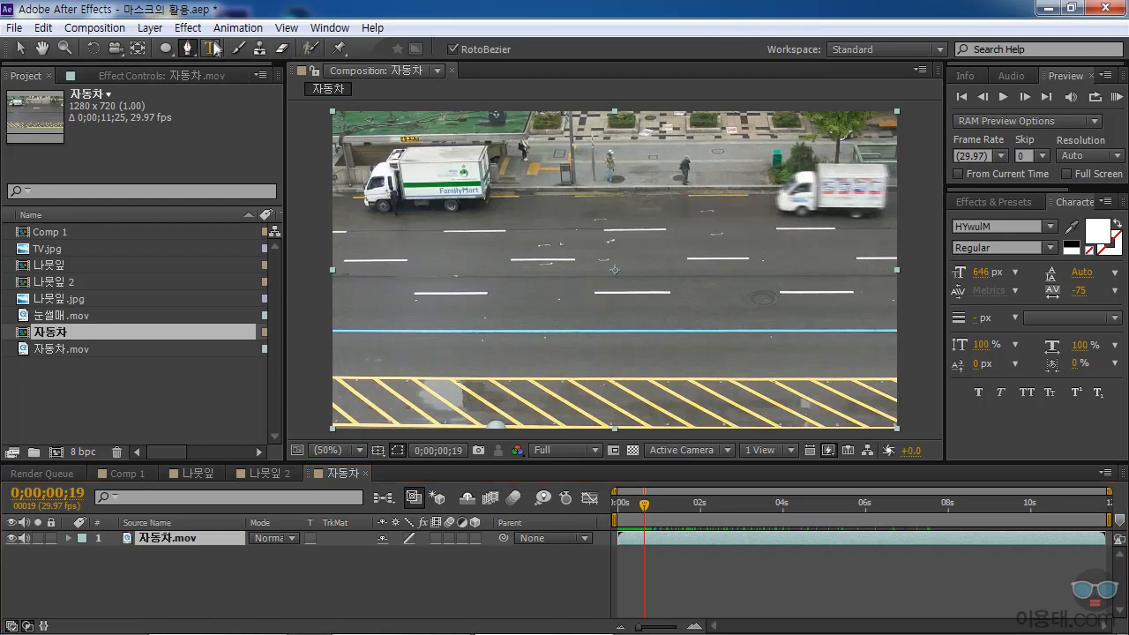
left_click(815, 161)
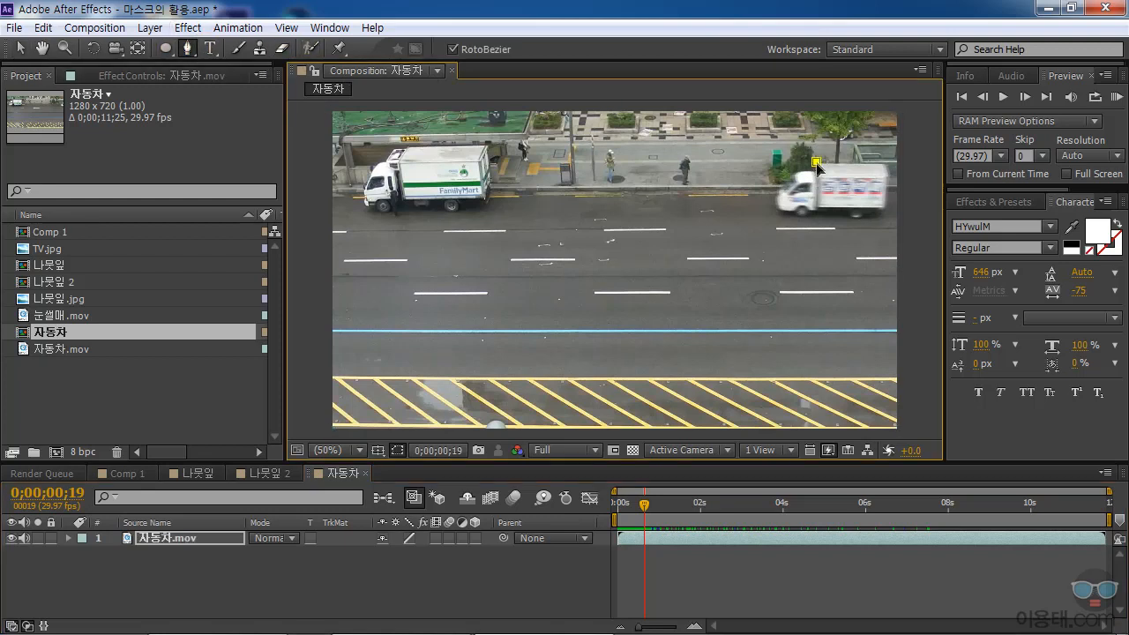
left_click(883, 162)
left_click(886, 174)
key("ctrl+z")
key("ctrl+z")
key("ctrl+z")
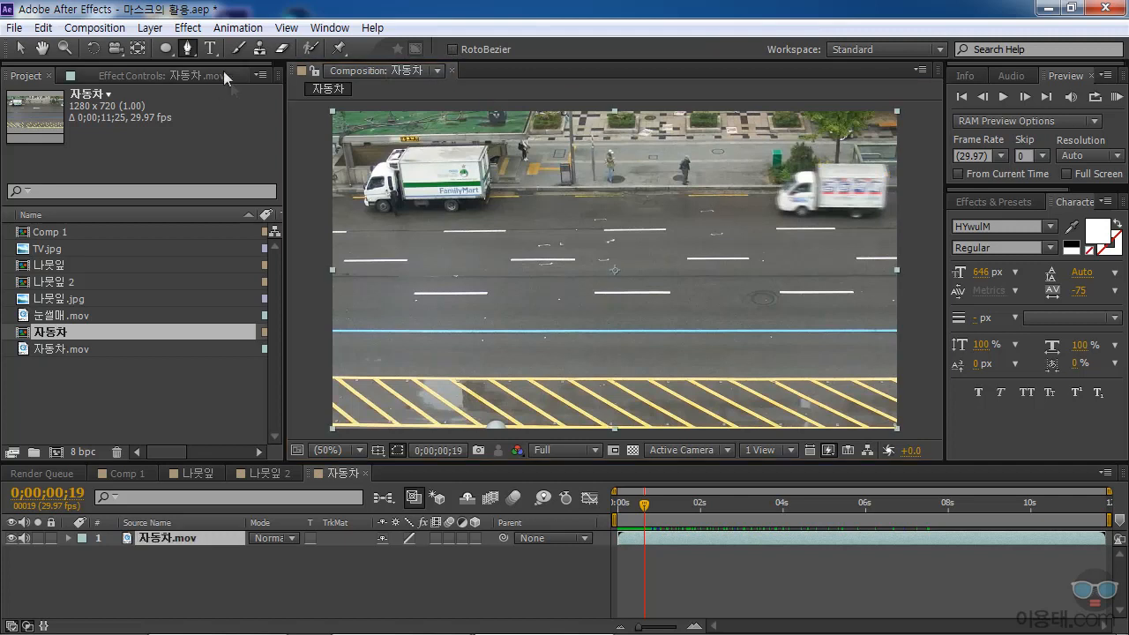
With RotoBezier off, trace a closed straight-sided pen mask around the moving white truck and adjust the vertex where cab and box meet.
left_click(816, 163)
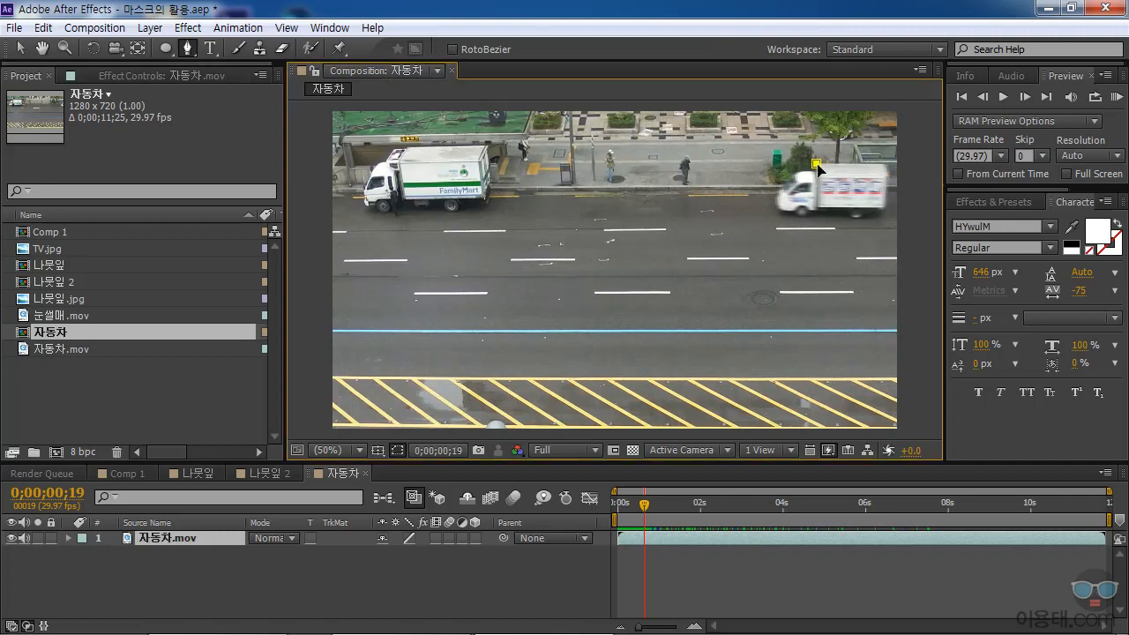
left_click(886, 176)
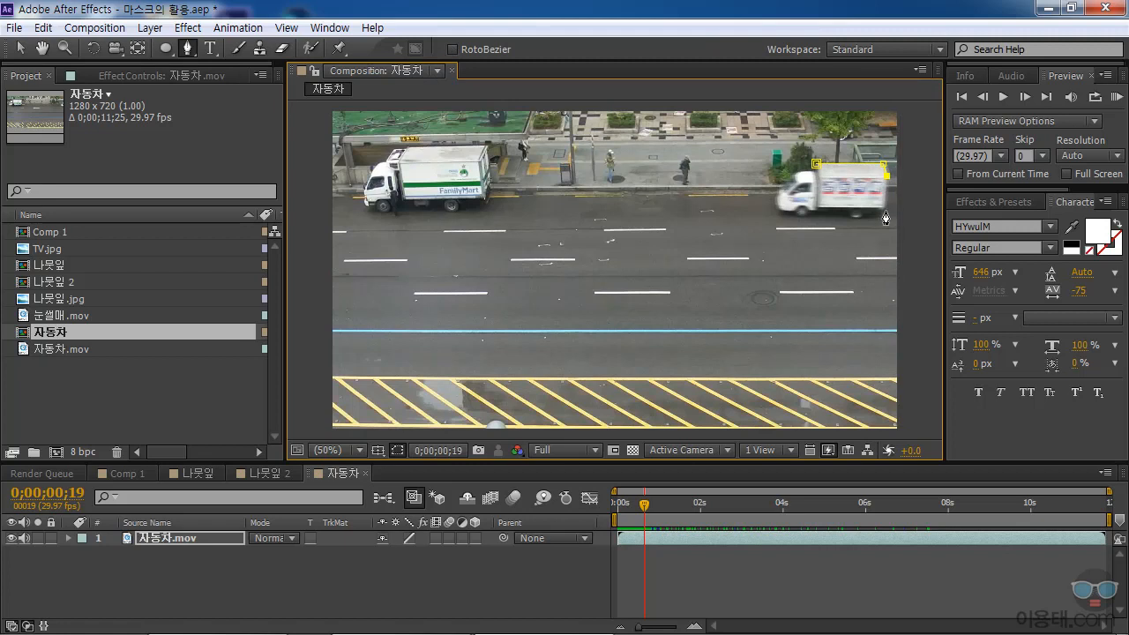
left_click(884, 208)
left_click(818, 208)
left_click(783, 218)
left_click_drag(782, 219, 803, 203)
left_click(778, 209)
left_click(775, 196)
left_click(803, 172)
left_click(816, 163)
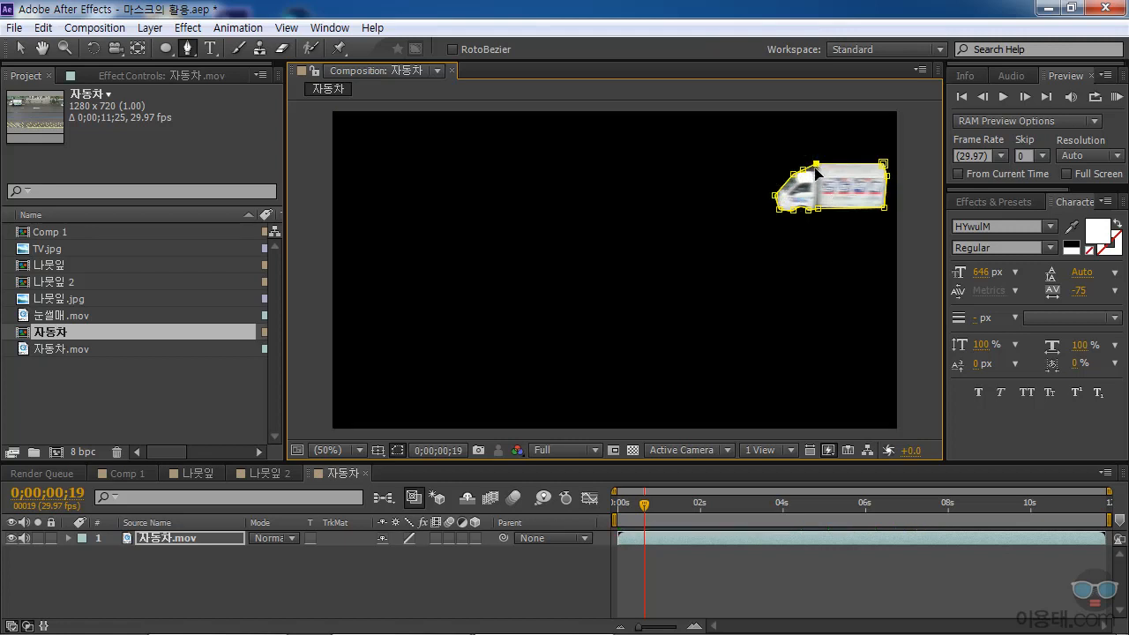
left_click_drag(802, 169, 814, 170)
Set the Mask Feather of the truck's mask to 2 pixels.
left_click(68, 537)
left_click(83, 554)
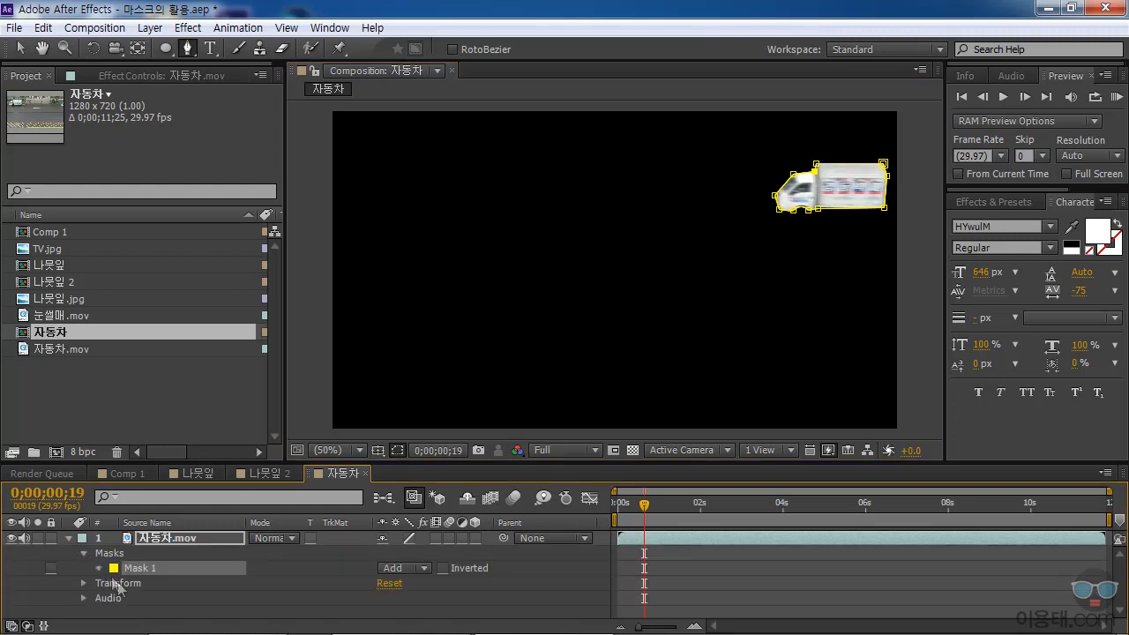
left_click(99, 569)
left_click(199, 580)
left_click(389, 580)
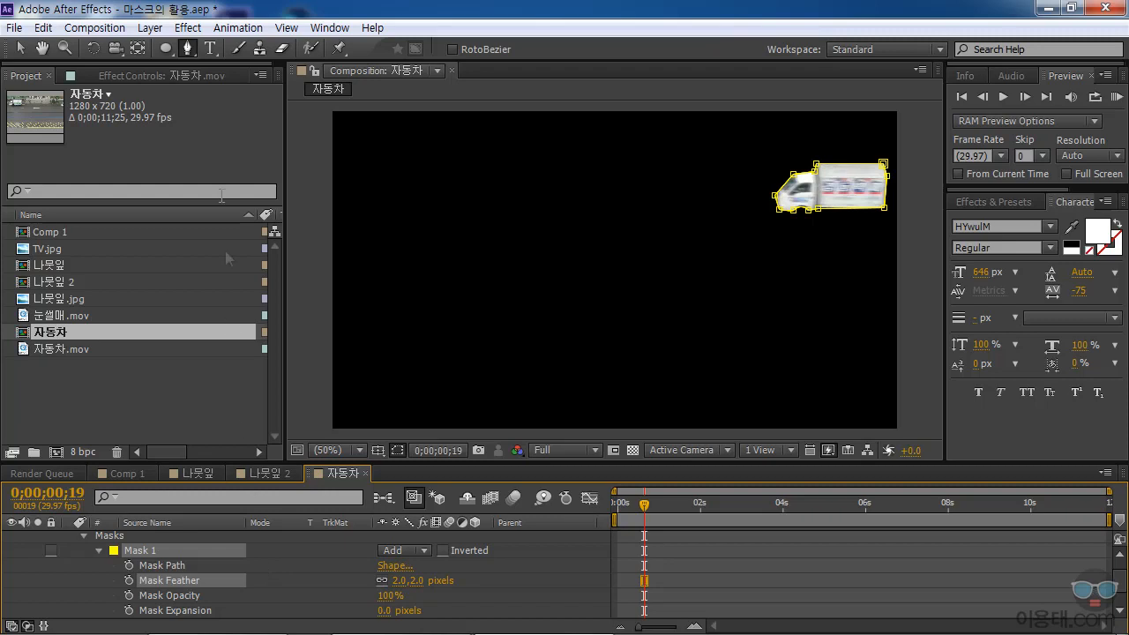
Reselect the truck's mask and start keyframing its Mask Path at 0;00;00;19.
left_click(192, 48)
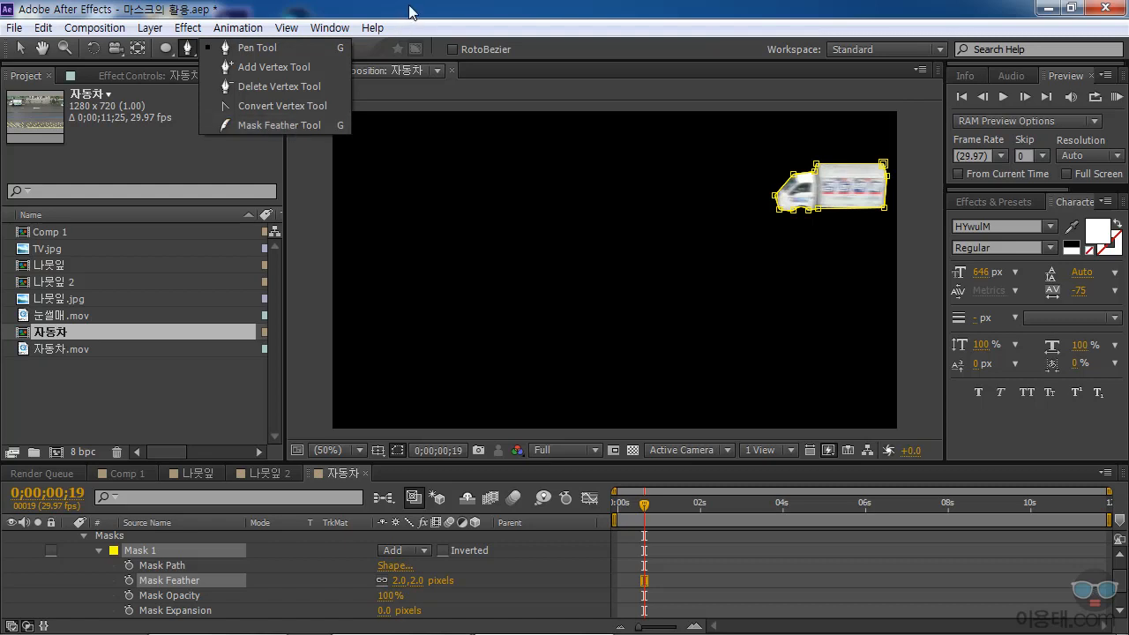
left_click(280, 548)
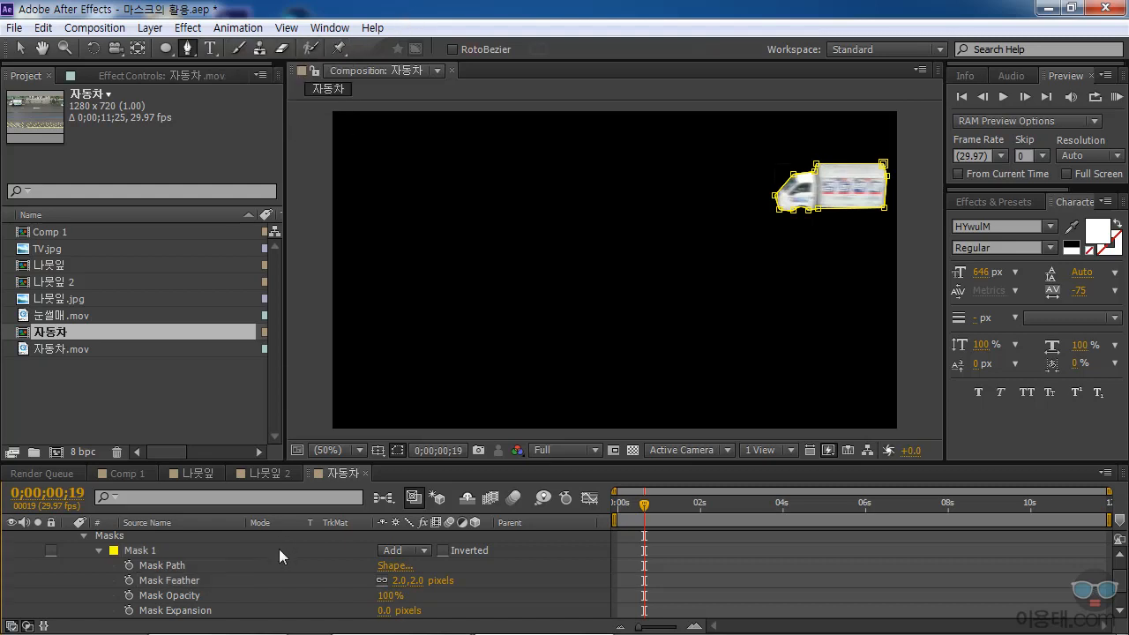
left_click(227, 550)
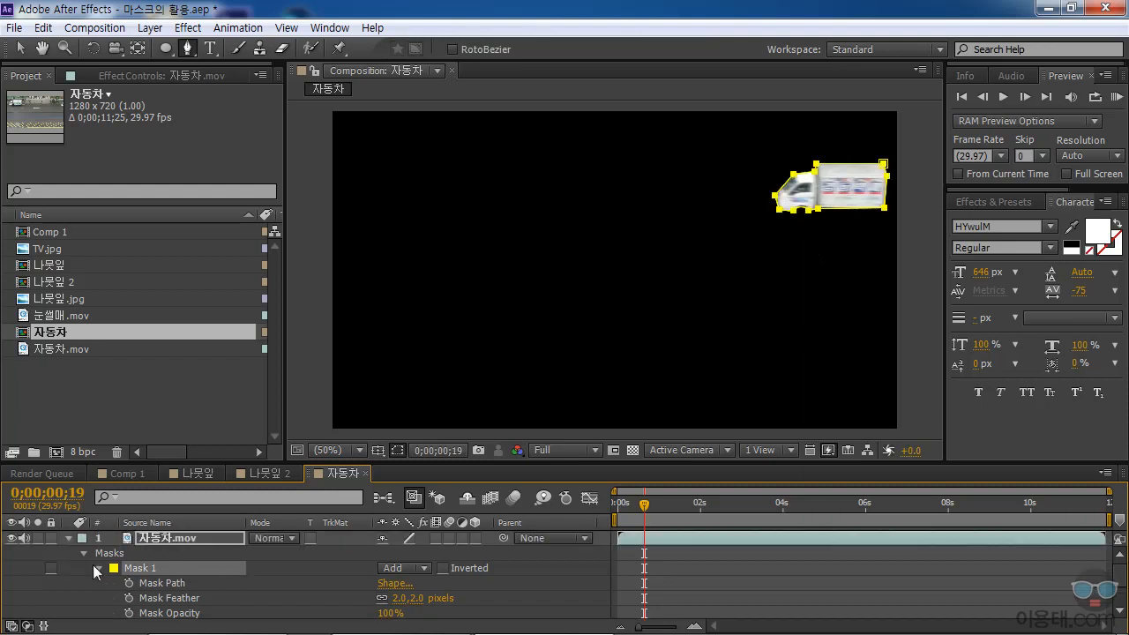
mouse_move(640, 508)
left_mouse_down()
mouse_move(620, 506)
mouse_move(644, 509)
left_mouse_up()
left_click(168, 585)
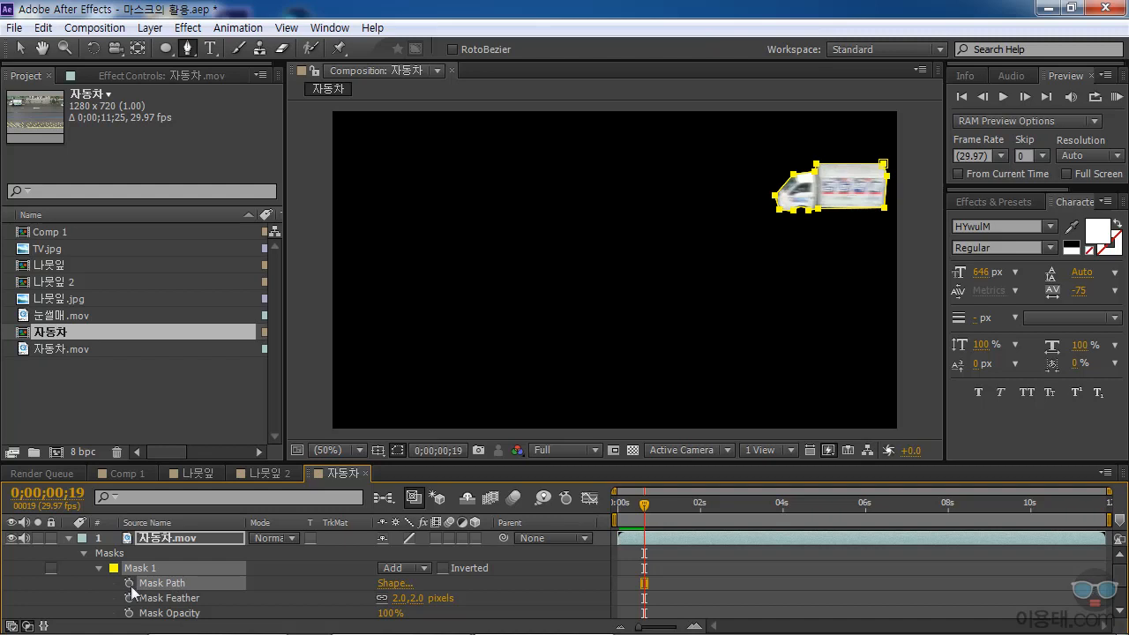
left_click(129, 583)
Keyframe the whole mask over the truck's position at 0;00;00;00 and again at about 1.5 seconds.
left_click_drag(644, 510, 616, 513)
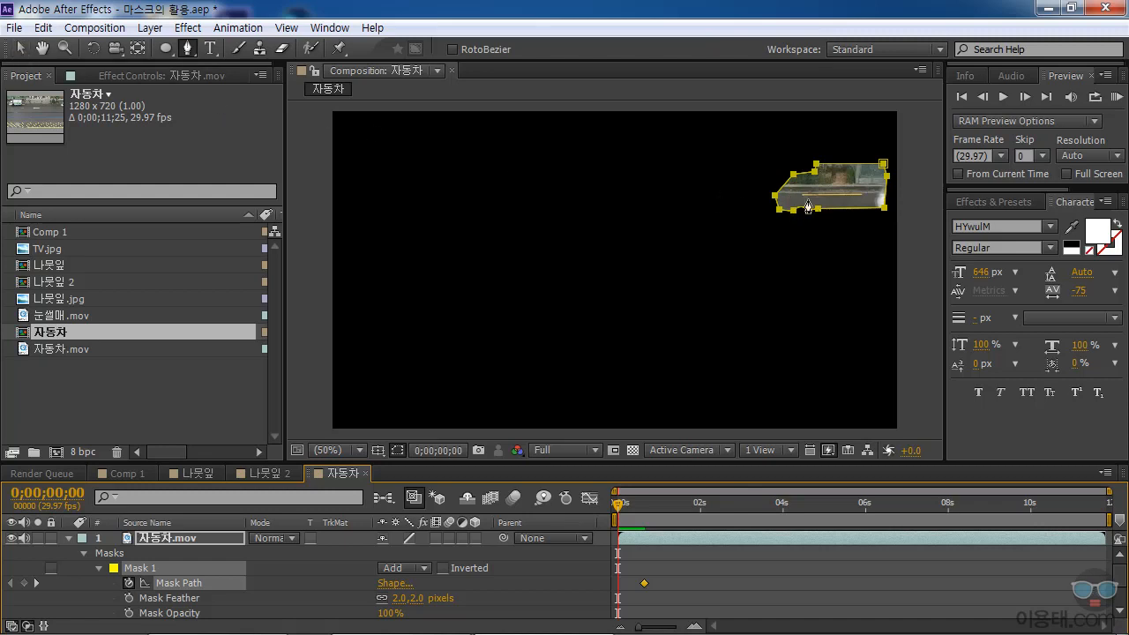
left_click_drag(820, 214, 921, 217)
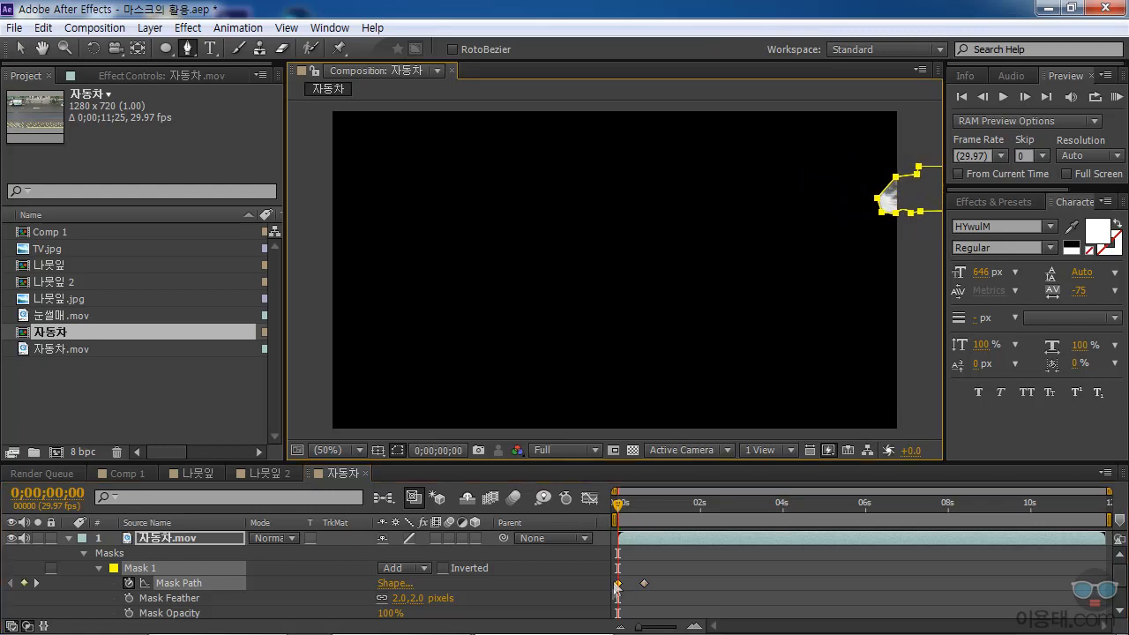
left_click_drag(619, 504, 664, 512)
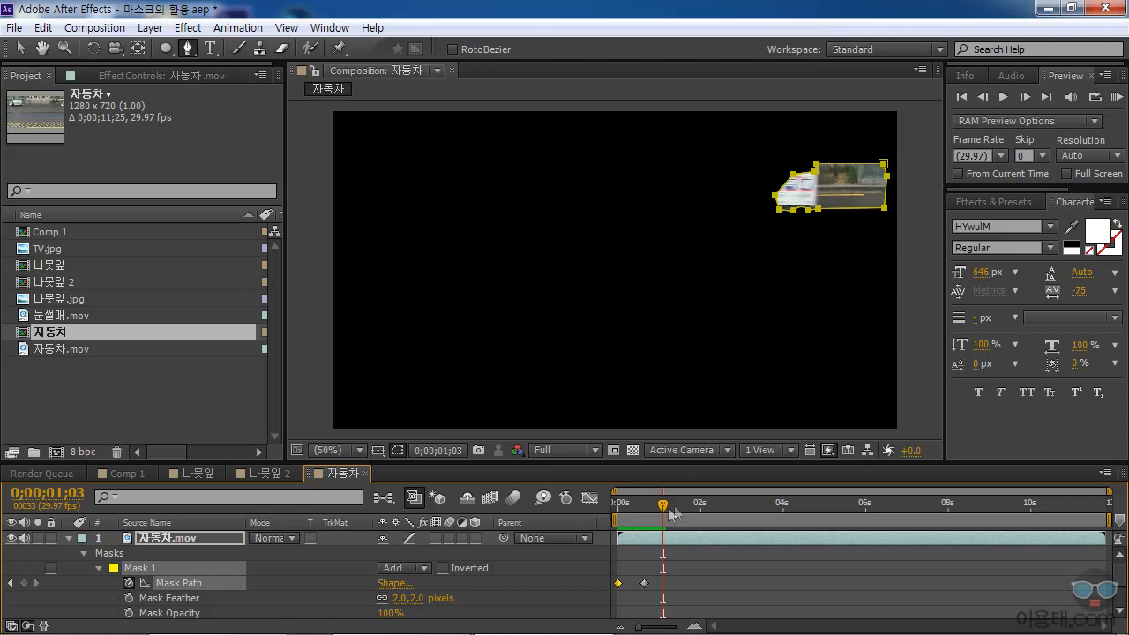
left_click_drag(666, 516, 676, 516)
left_click_drag(818, 210, 716, 212)
At 0;00;02;14, move the mask onto the truck and pull its rear vertices in to fit the cargo box.
left_click_drag(677, 505, 717, 511)
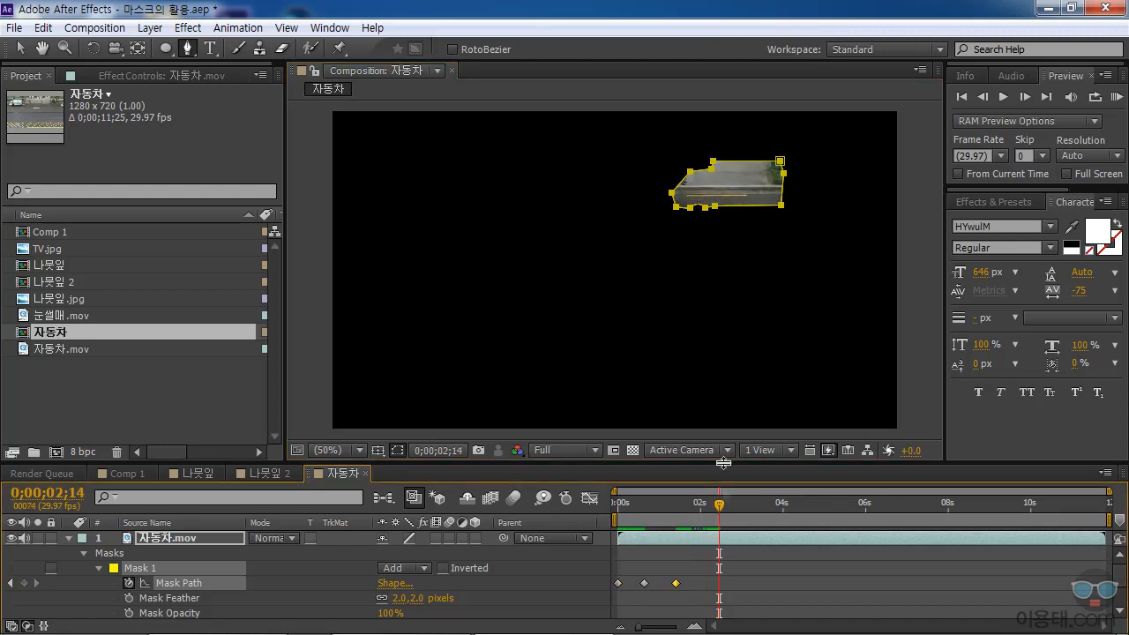
left_click_drag(713, 210, 615, 208)
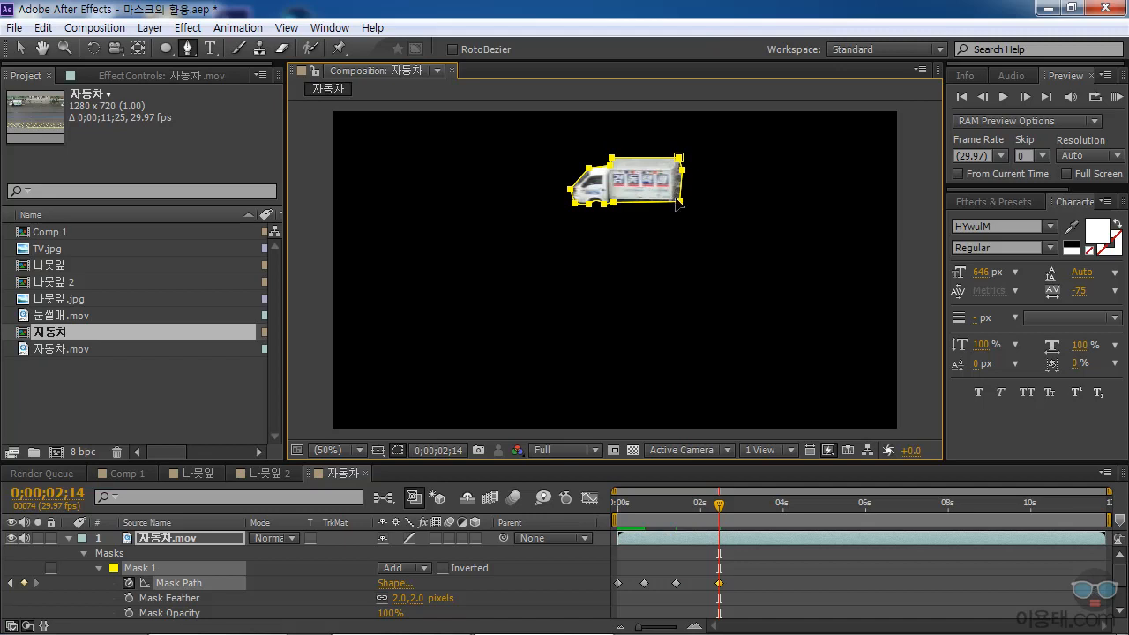
left_click_drag(683, 168, 681, 169)
left_click(688, 190, "ctrl")
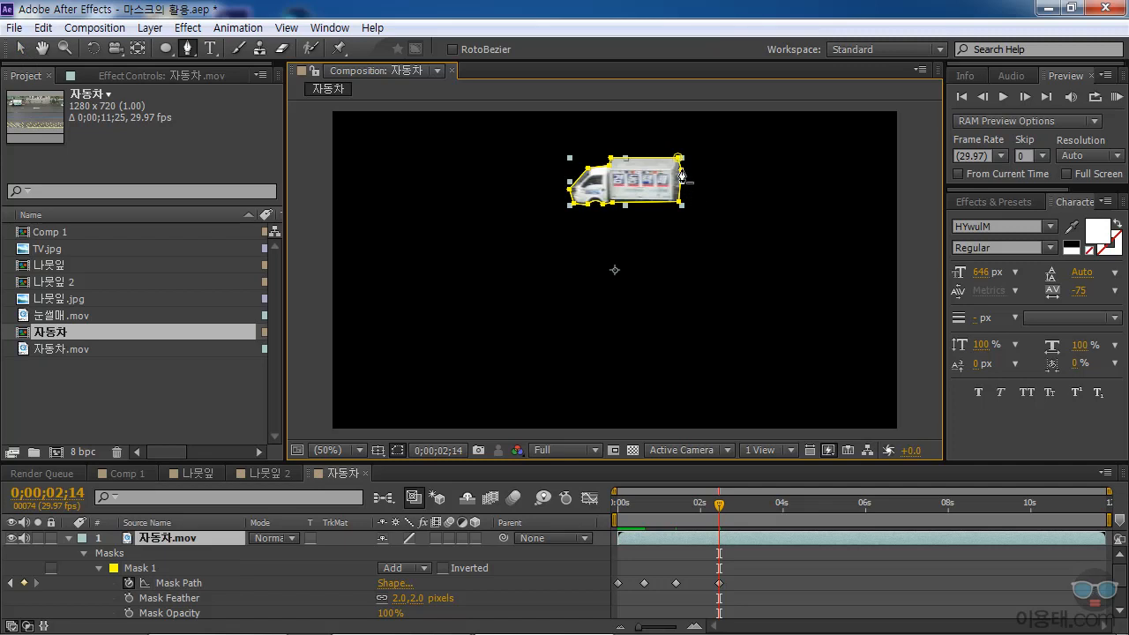
left_click(684, 173)
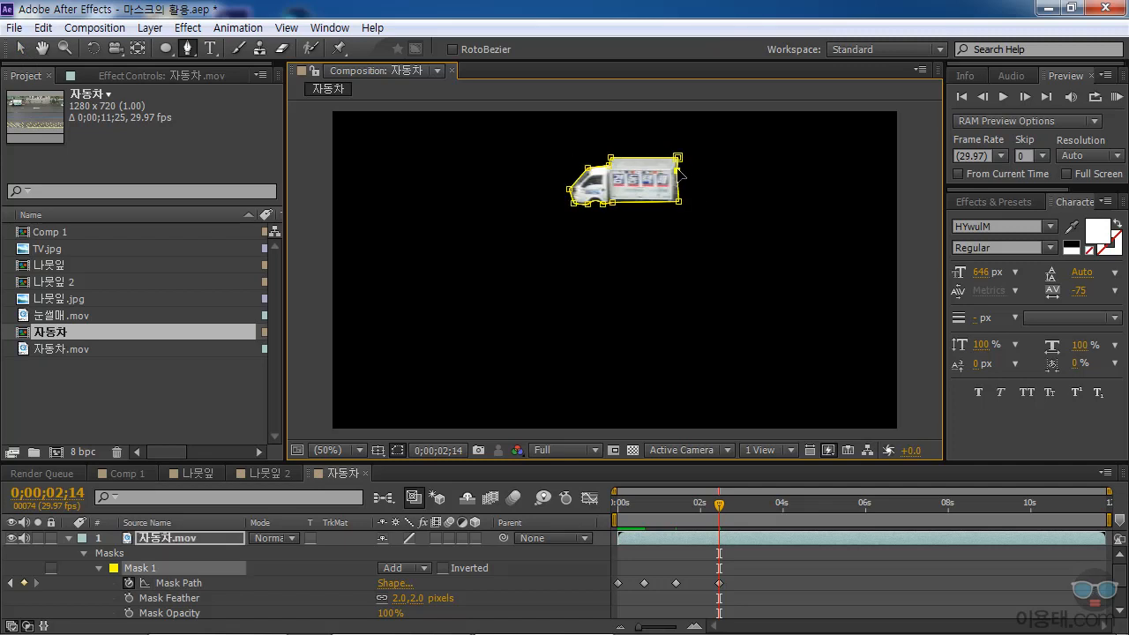
left_click_drag(685, 203, 674, 199)
left_click_drag(720, 505, 797, 527)
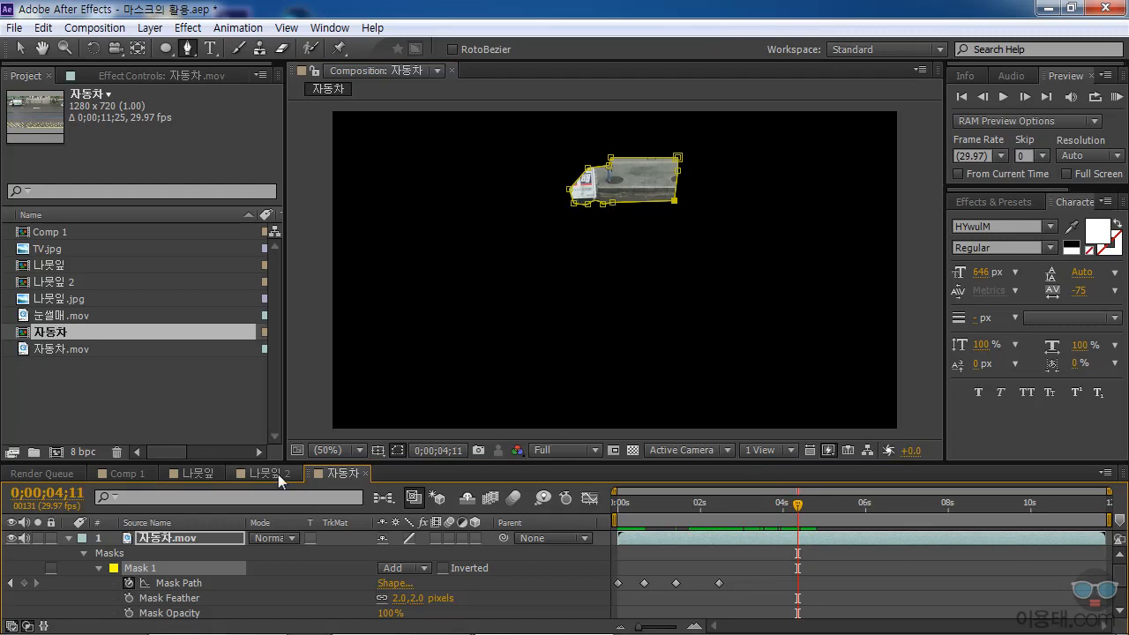
Move the whole mask onto the truck at 0;00;04;11 and again at 0;00;03;07, keyframing its Mask Path.
left_click(220, 584)
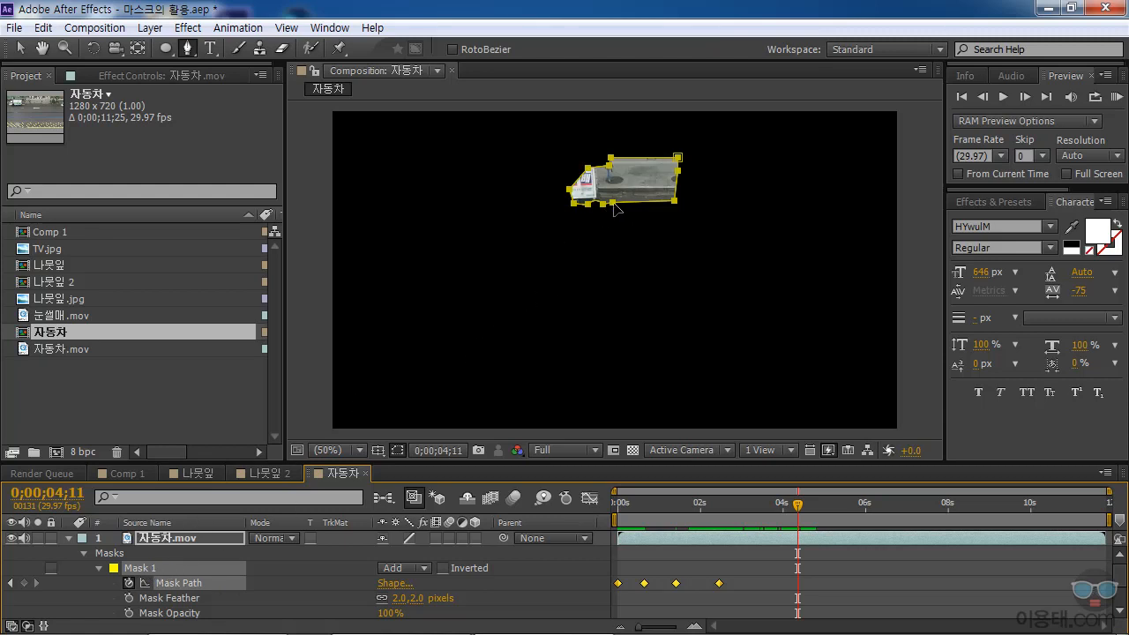
left_click_drag(614, 207, 537, 209)
left_click(789, 505)
left_click_drag(789, 505, 750, 504)
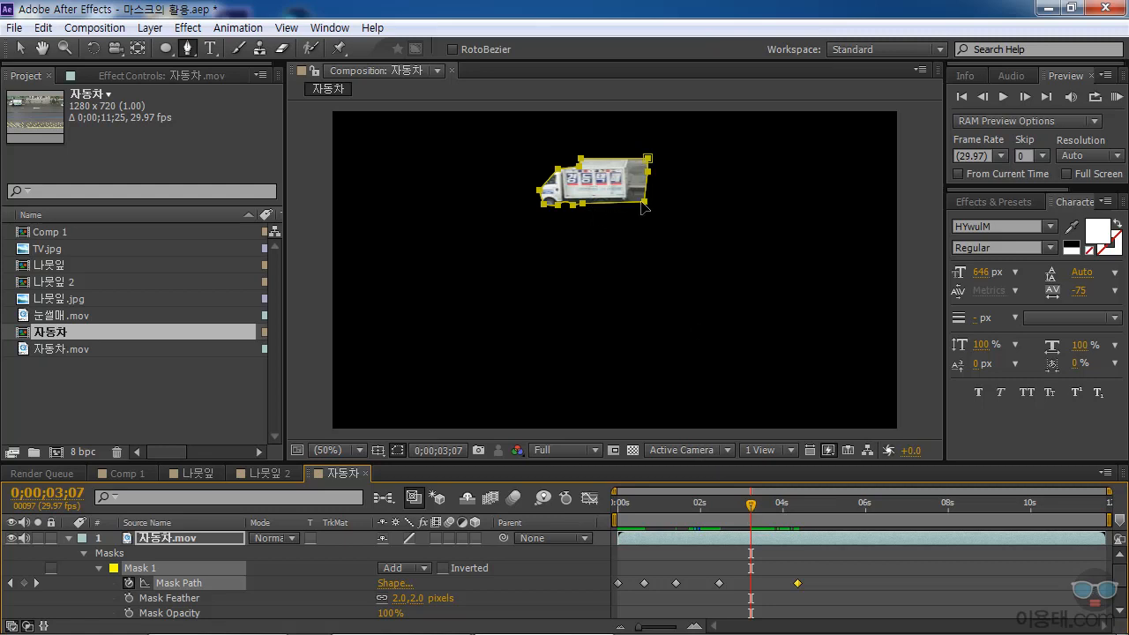
left_click_drag(643, 202, 626, 201)
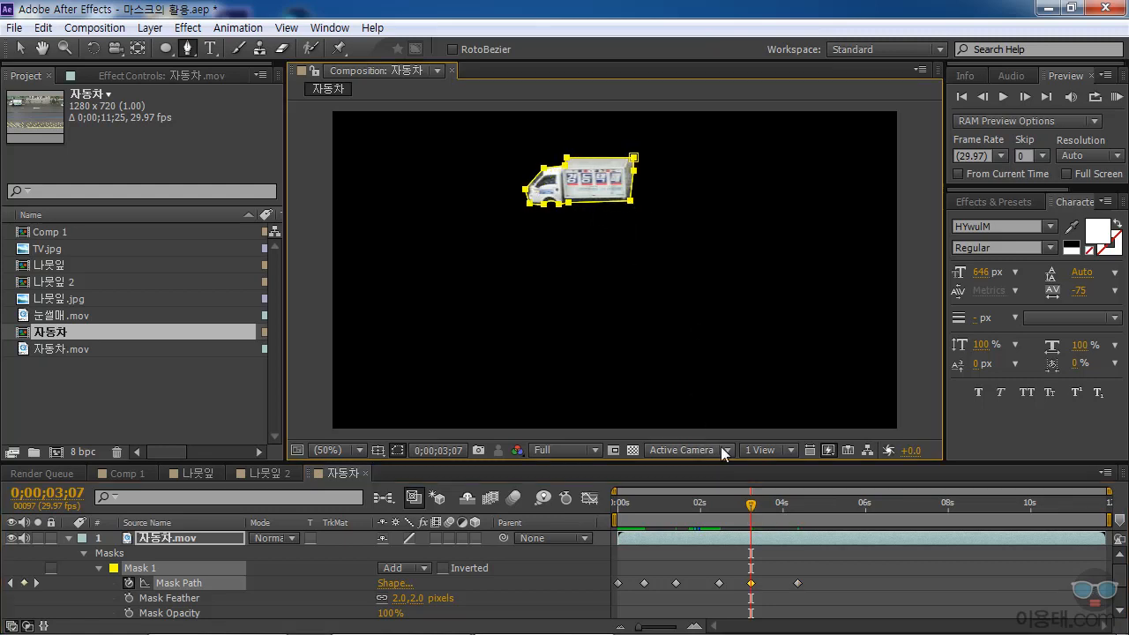
Shift the mask to fit the truck with further Mask Path keyframes at 0;00;03;18 and 0;00;03;27.
left_click_drag(752, 504, 765, 506)
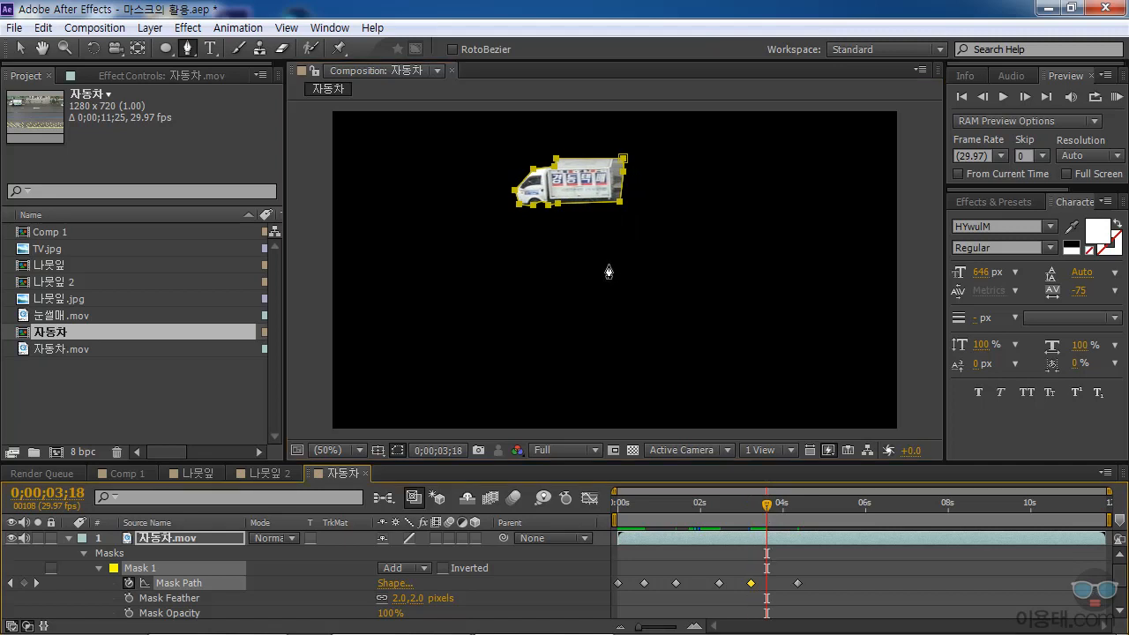
left_click_drag(617, 202, 610, 201)
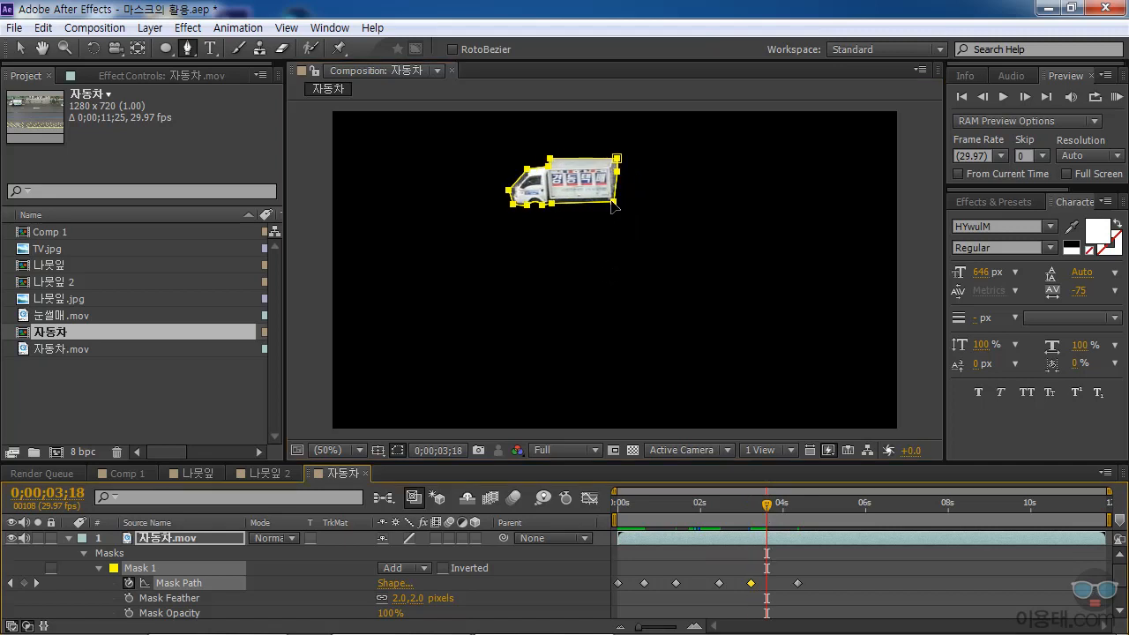
left_click_drag(766, 505, 779, 506)
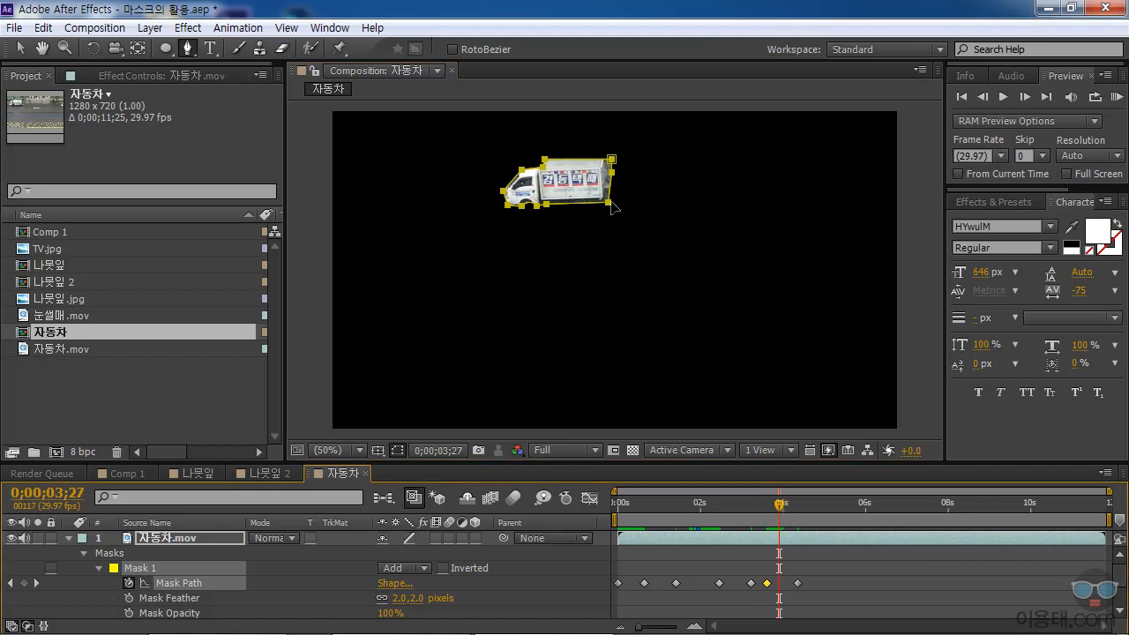
left_click_drag(607, 203, 605, 202)
Nudge the mask onto the truck at 0;00;02;00 and check its alignment back at 0;00;01;16.
left_click_drag(778, 506, 703, 527)
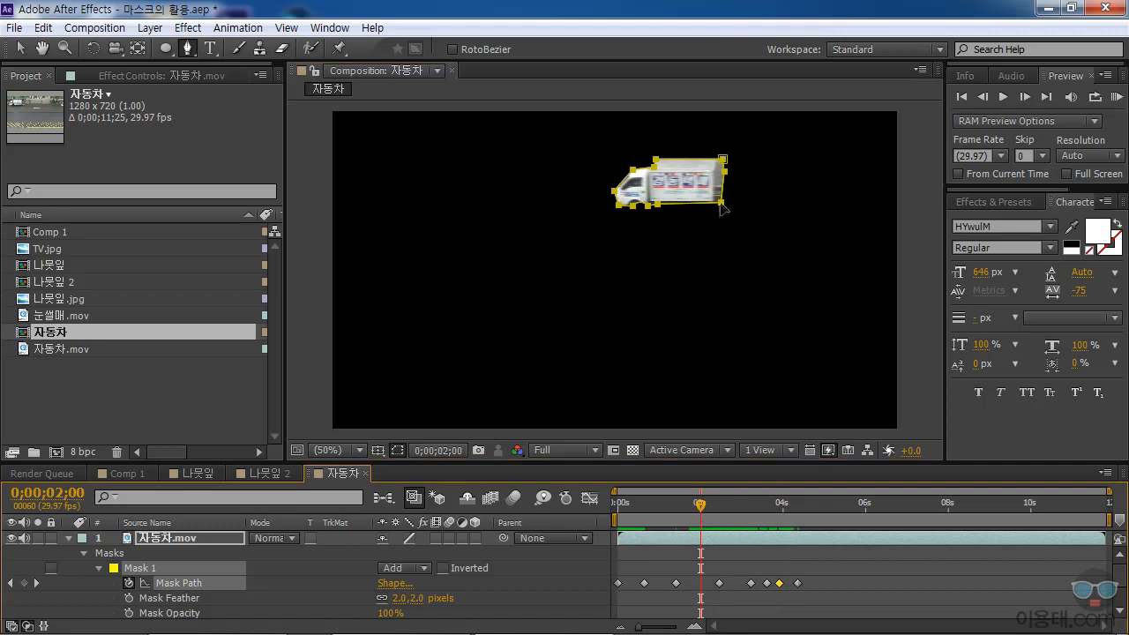
left_click_drag(721, 207, 717, 205)
mouse_move(700, 511)
left_mouse_down()
mouse_move(641, 519)
mouse_move(681, 519)
left_mouse_up()
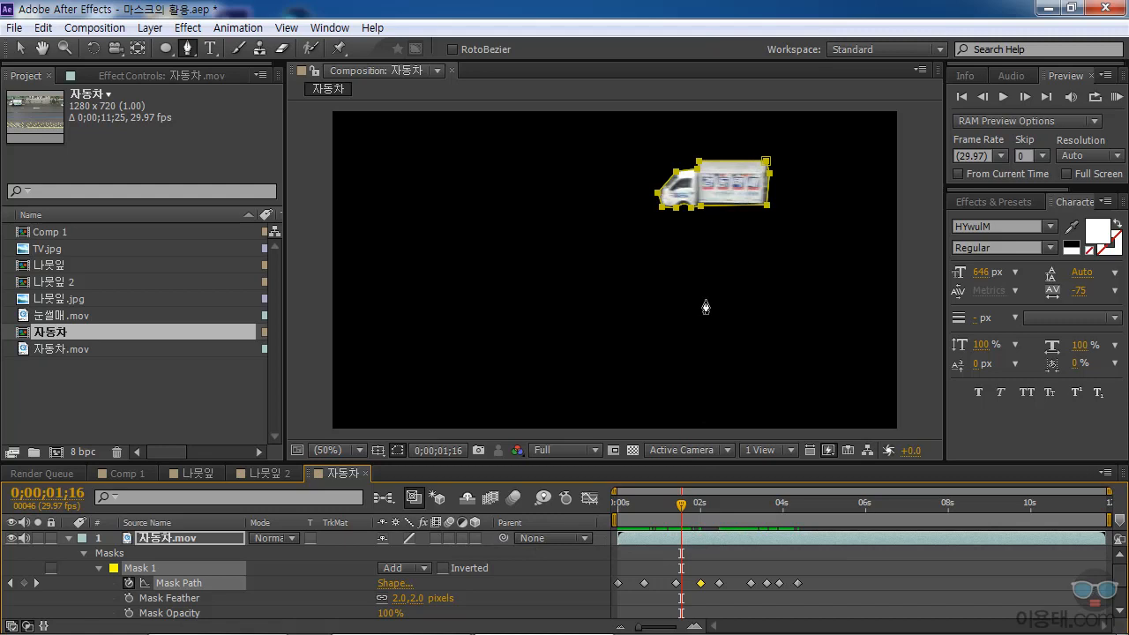
Collapse and deselect the masked layer, then briefly view the truck cutout against the transparency grid.
left_click(68, 537)
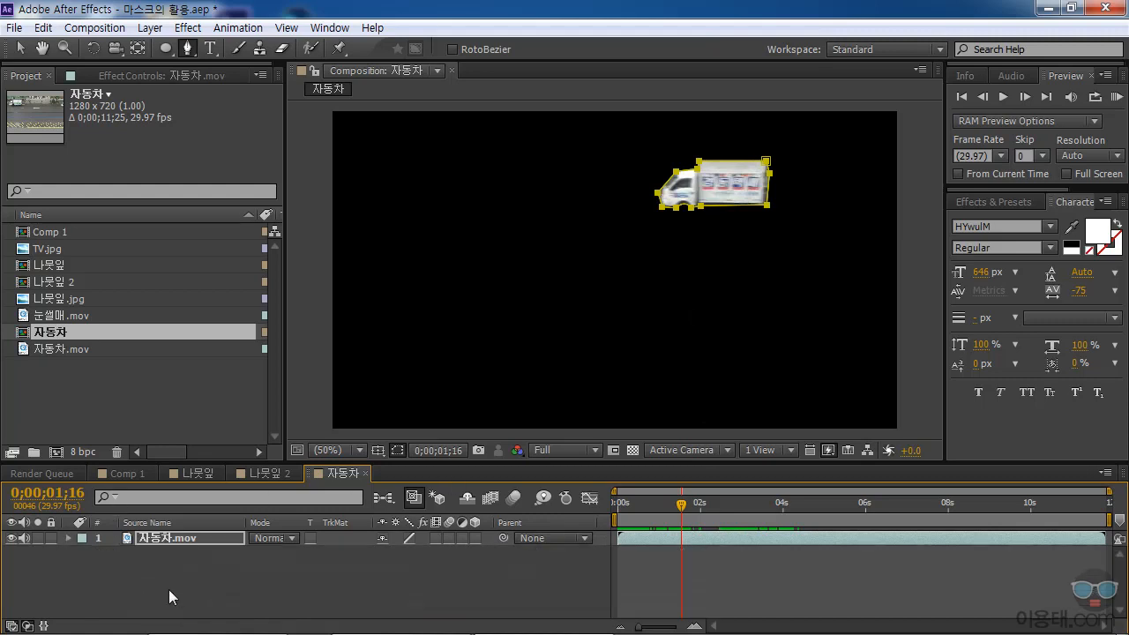
left_click(136, 578)
left_click(632, 449)
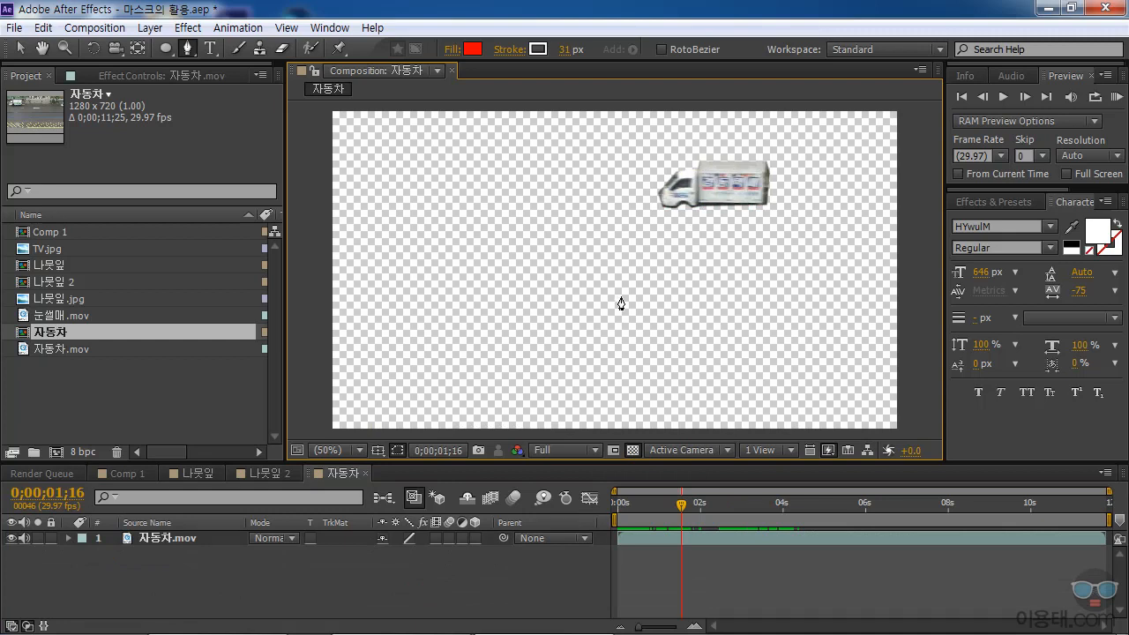
left_click(633, 450)
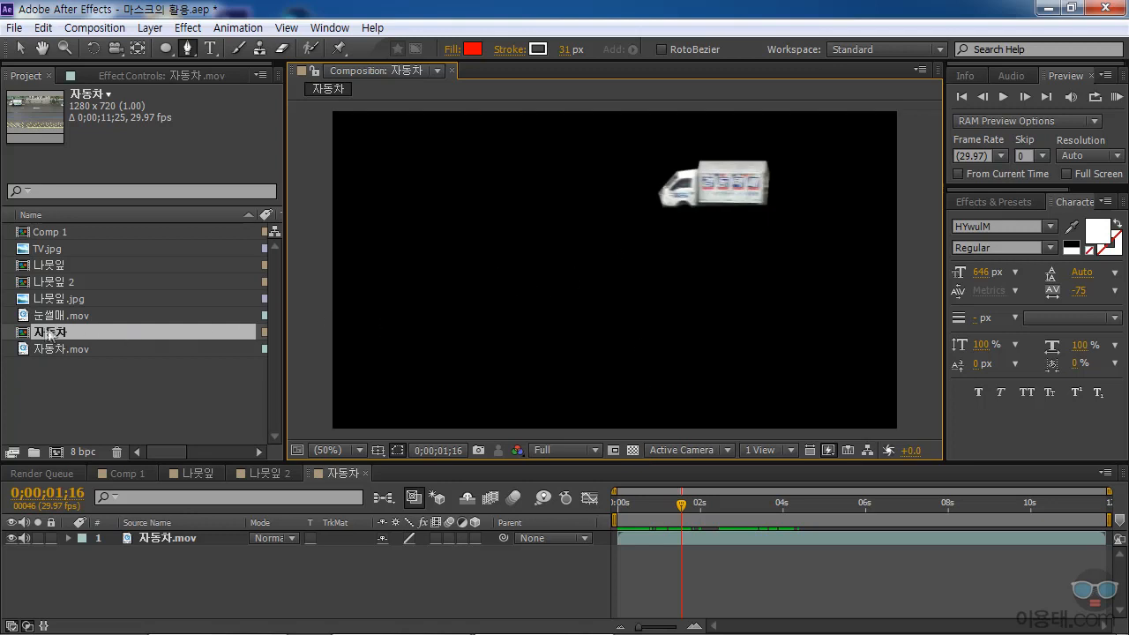
Add 자동차.mov beneath the masked truck layer and apply the Black & White effect to this lower copy.
left_click_drag(29, 349, 97, 607)
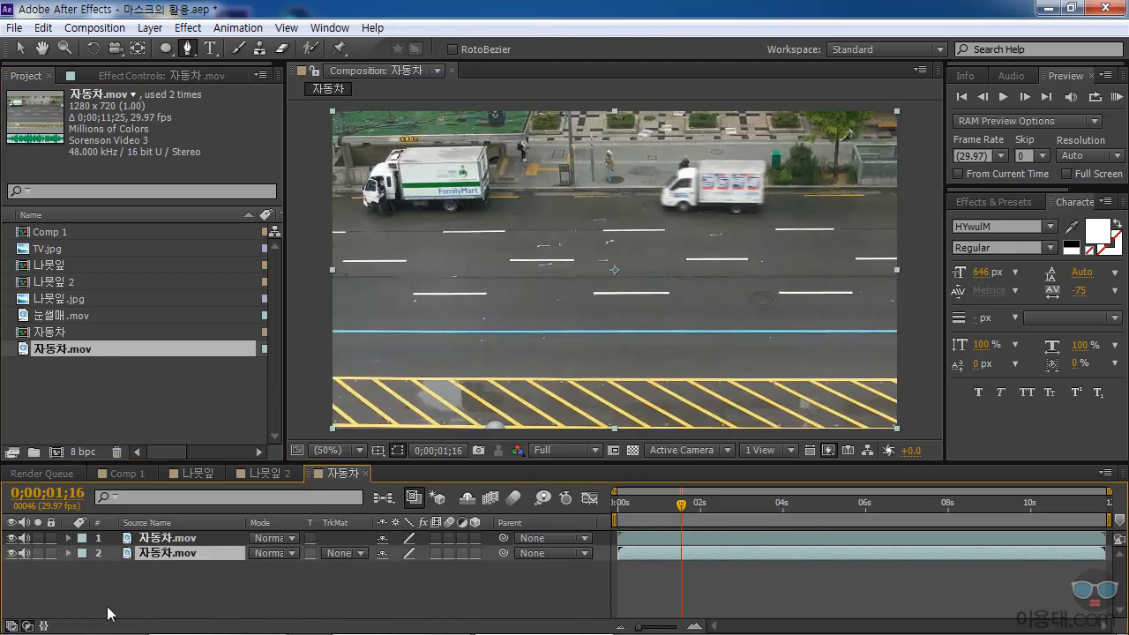
left_click_drag(692, 514, 668, 511)
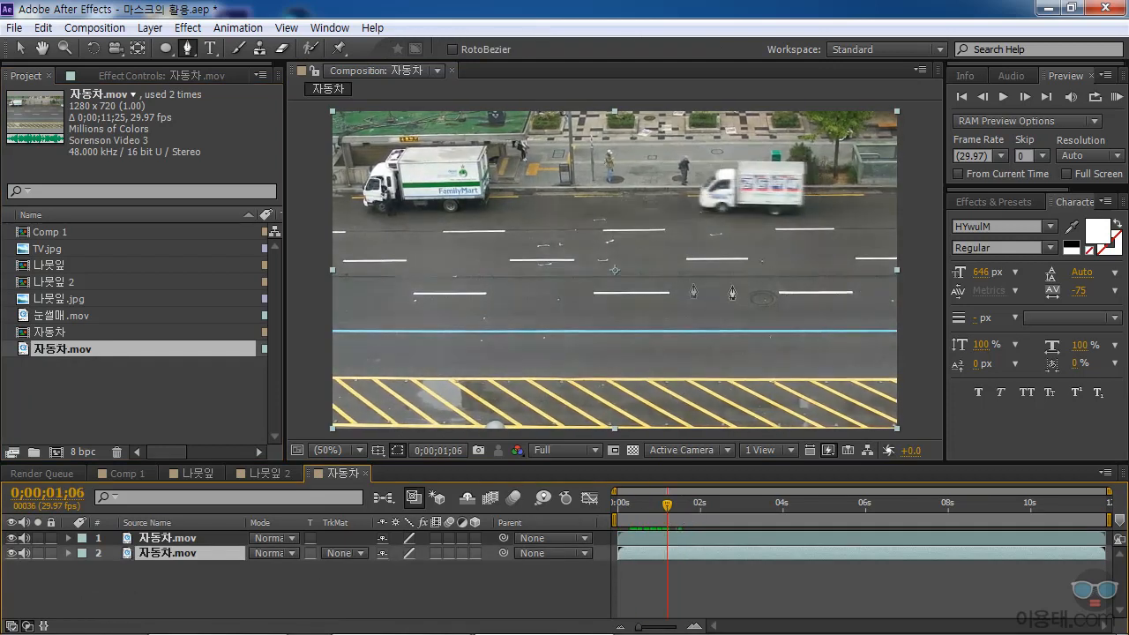
left_click(170, 539)
left_click(167, 554)
left_click(188, 28)
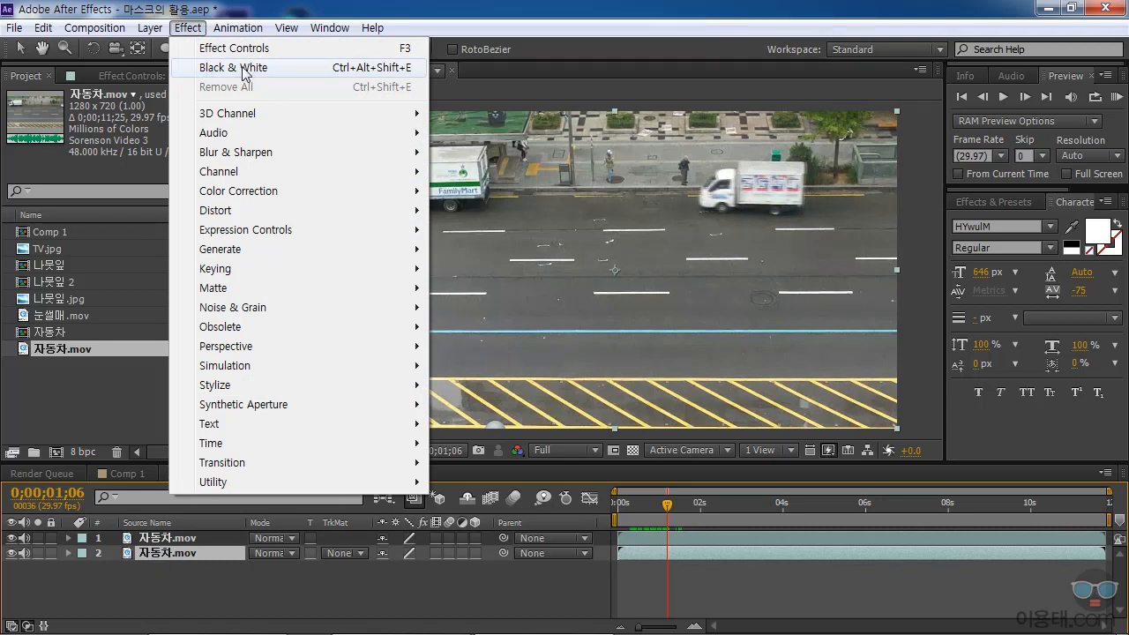
left_click(245, 72)
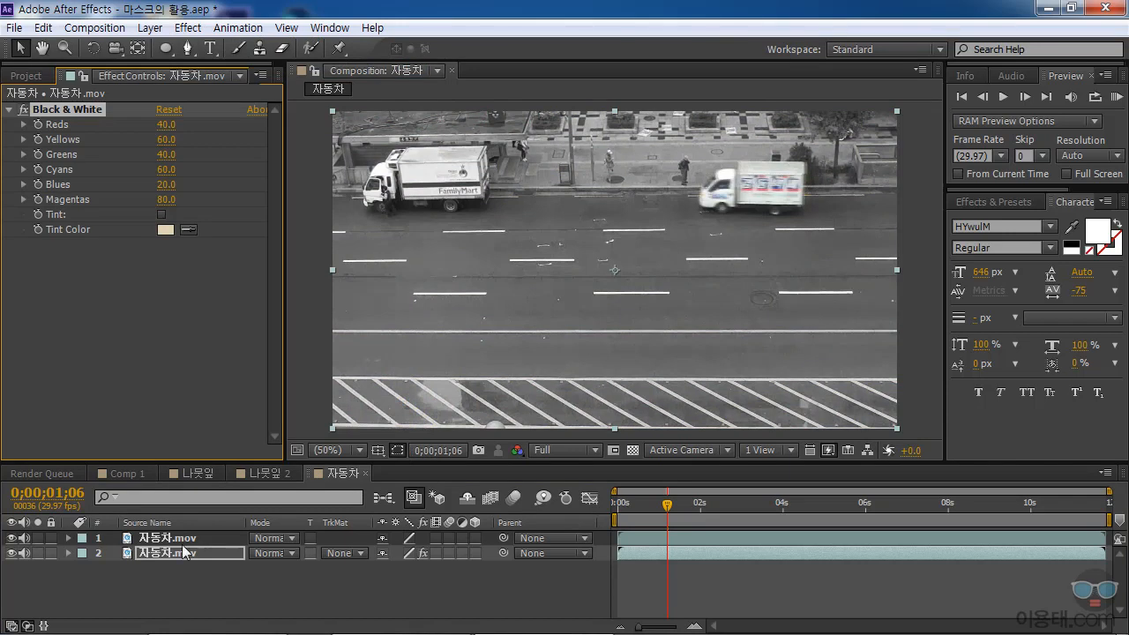
Check the upper layer's mask and scrub to 0;00;02;20 to review the colored truck against the black-and-white street.
left_click(162, 540)
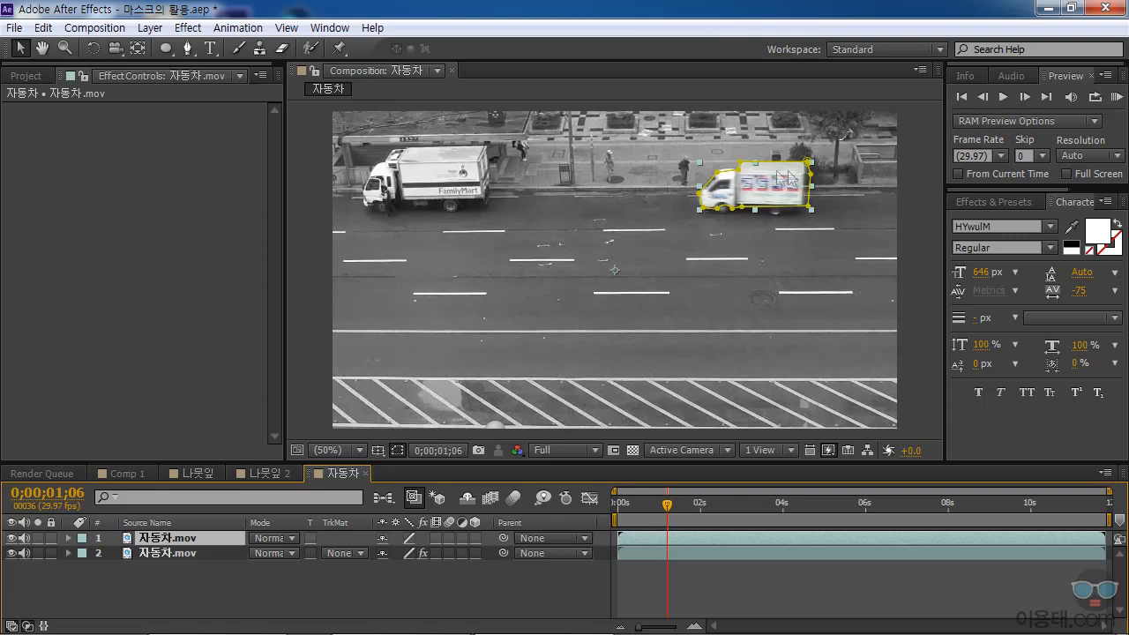
left_click(590, 582)
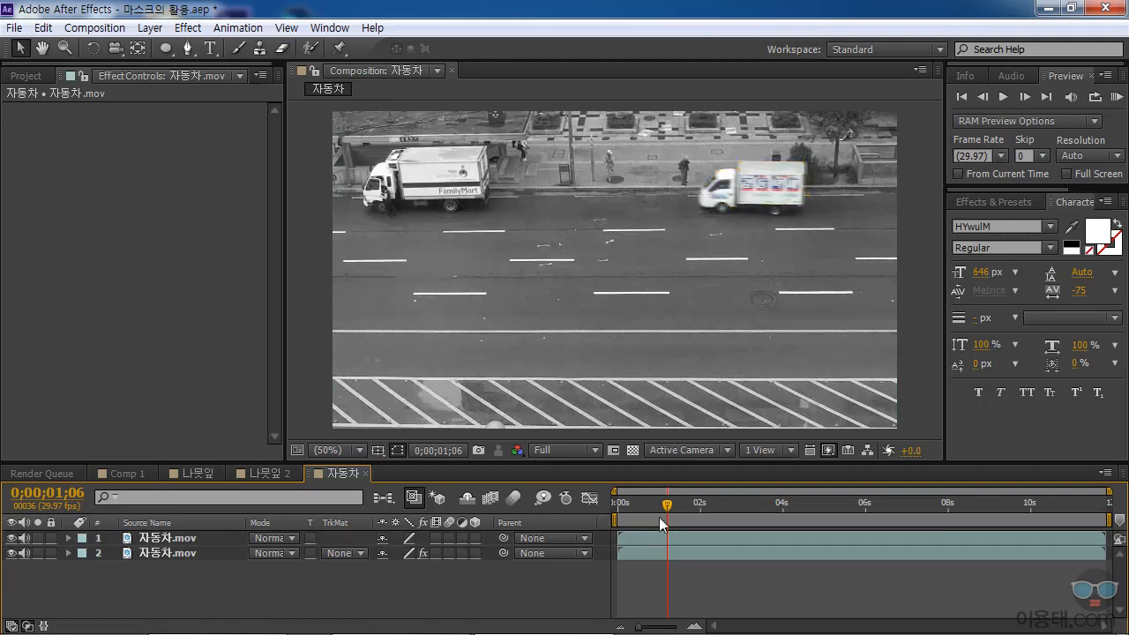
left_click_drag(666, 504, 700, 510)
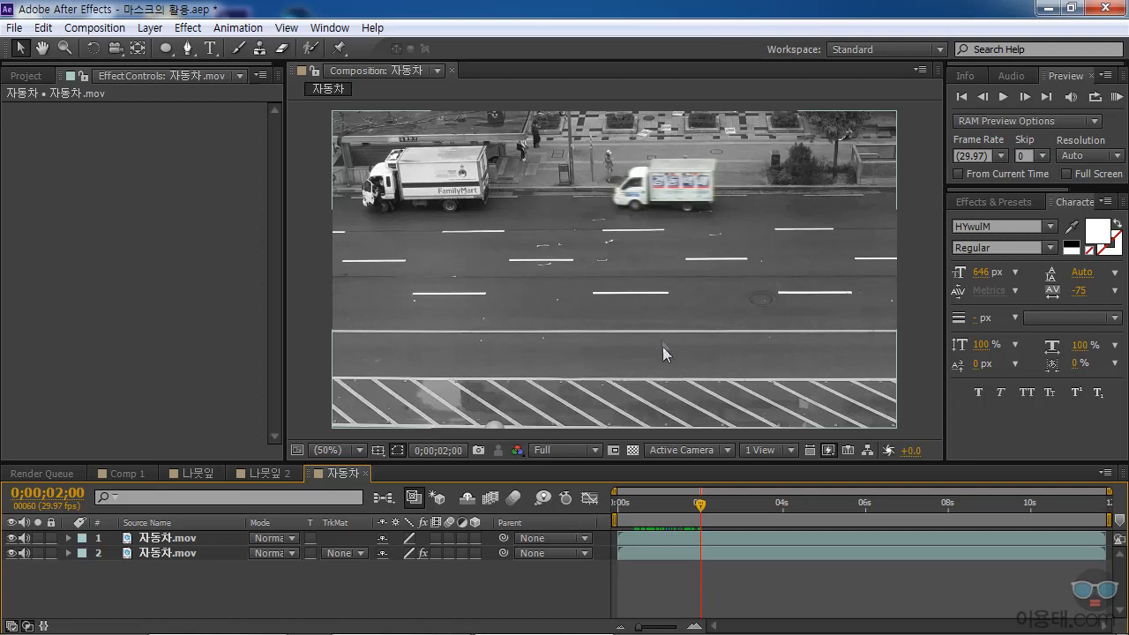
left_click_drag(700, 508, 727, 522)
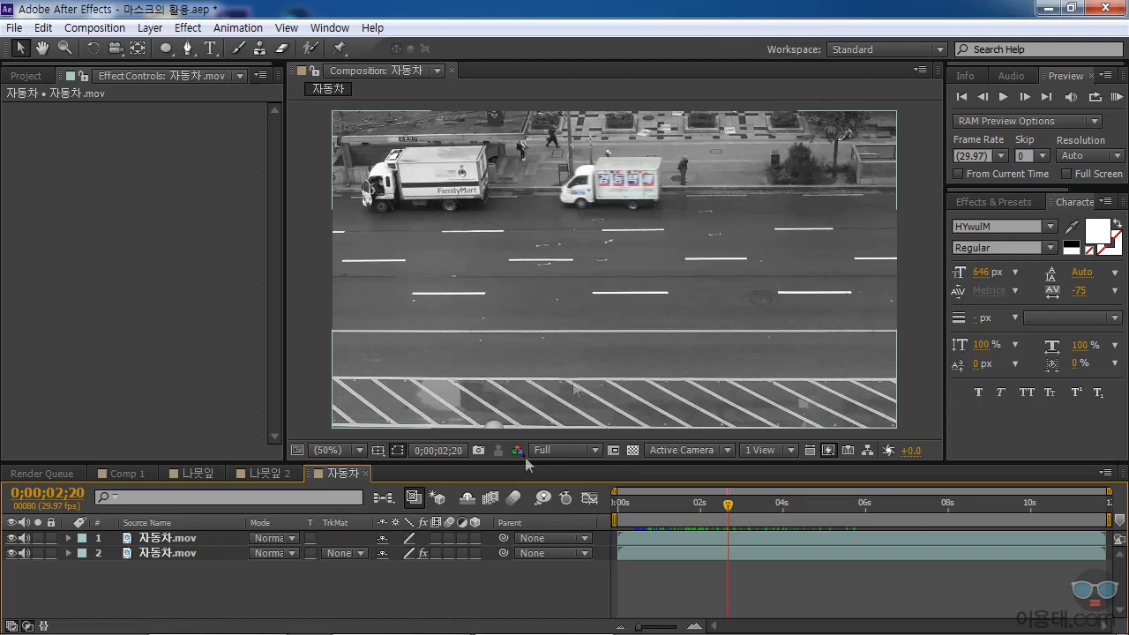
Apply the Mosaic effect to the upper masked truck layer.
left_click(178, 539)
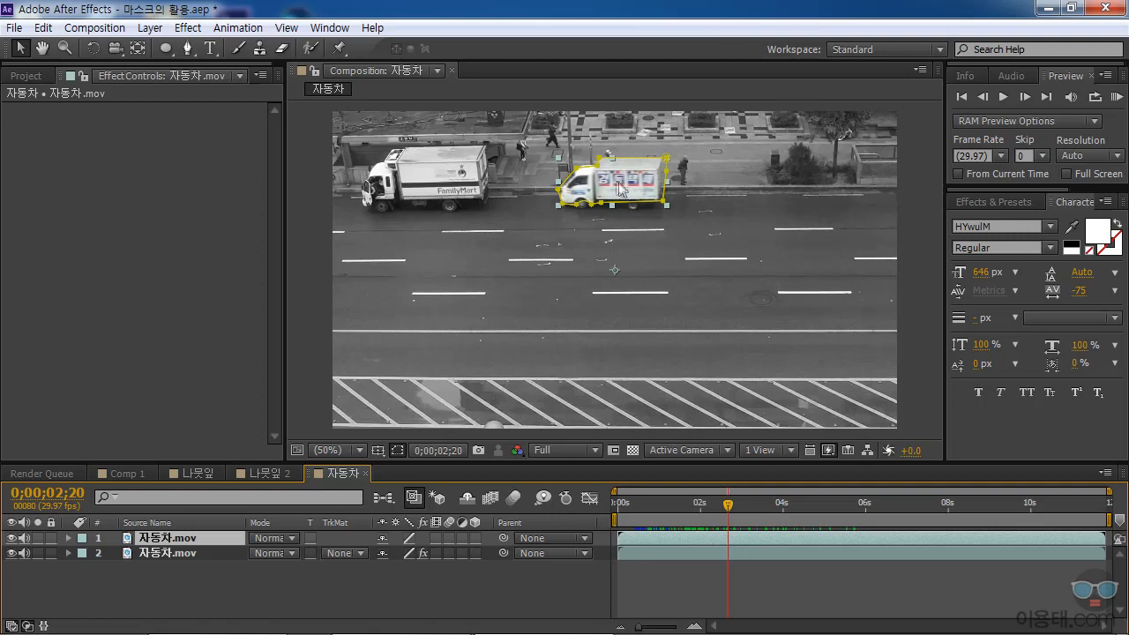
left_click(190, 28)
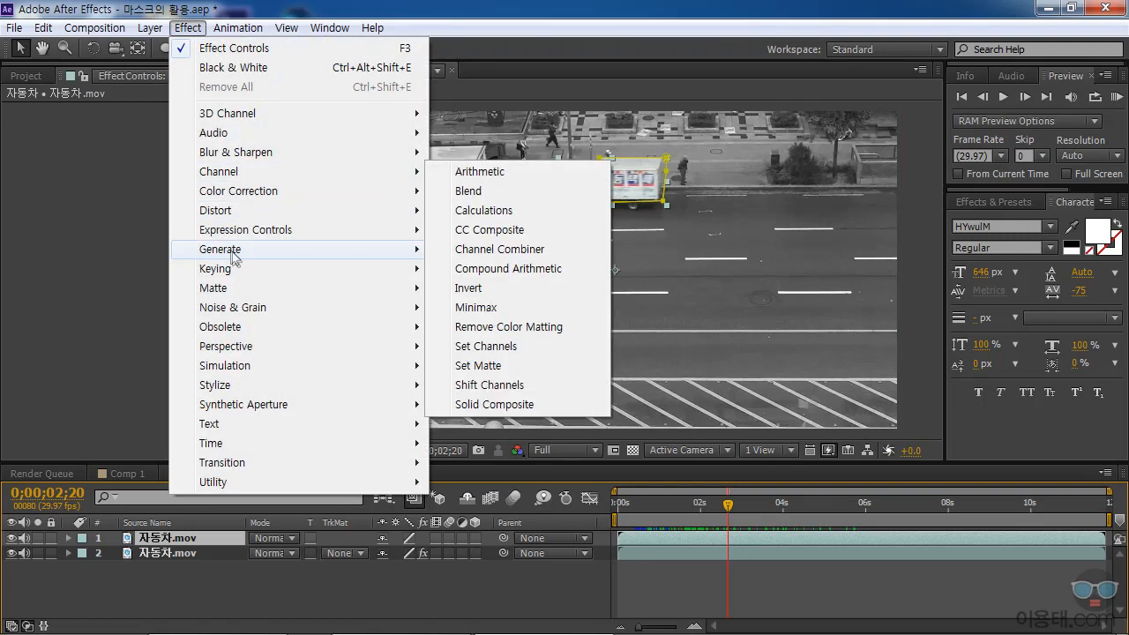
mouse_move(239, 385)
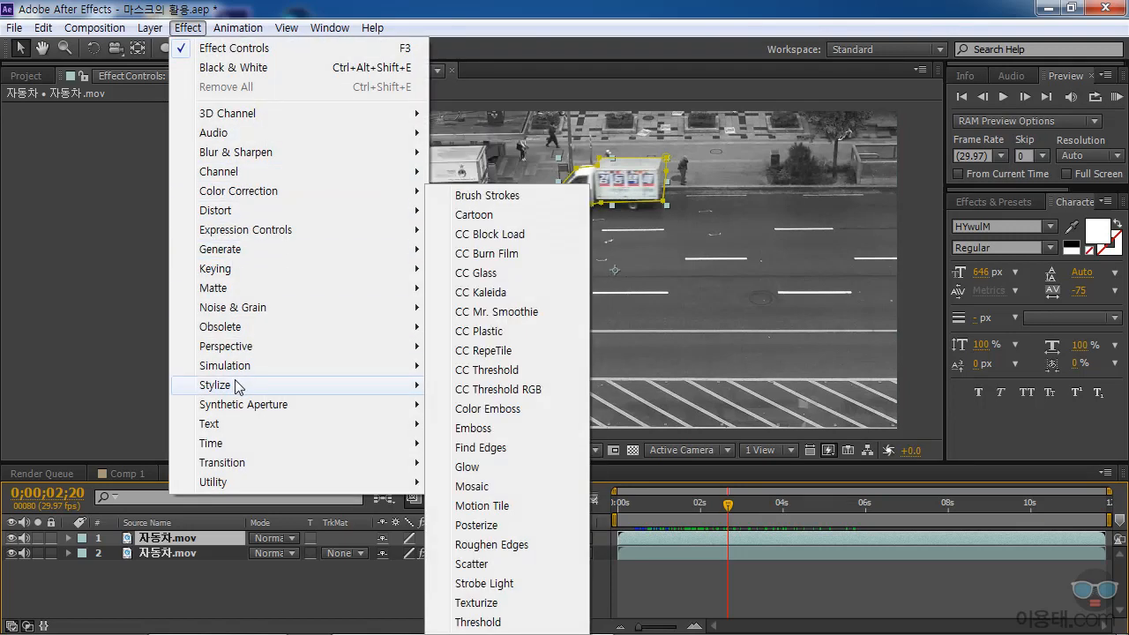
left_click(491, 495)
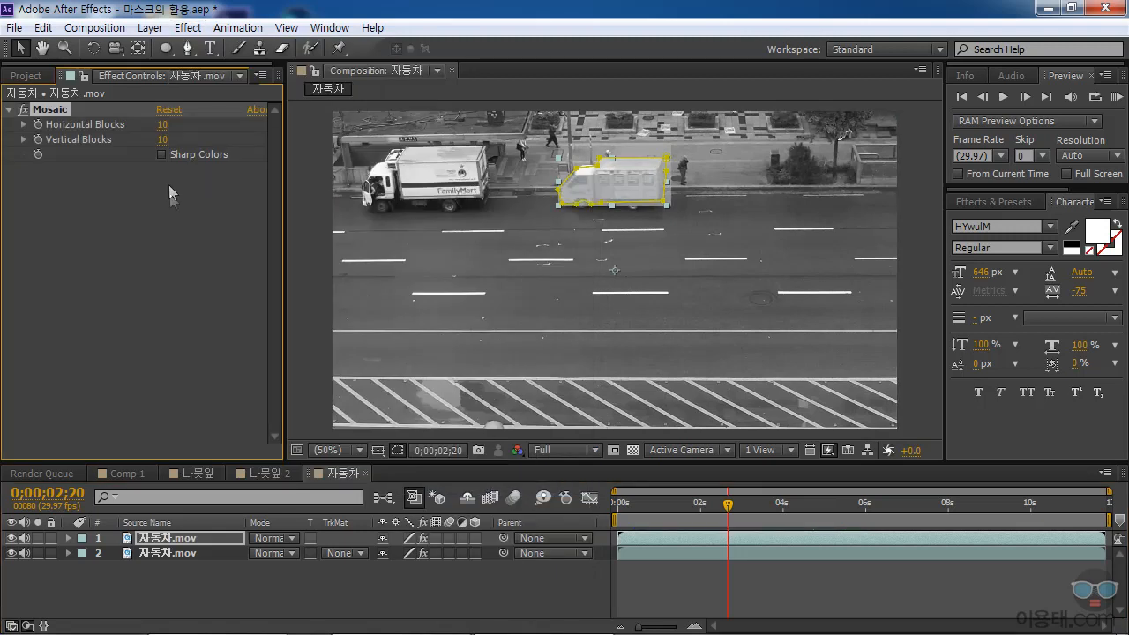
Set the Mosaic effect to 137 Horizontal Blocks and 116 Vertical Blocks, and deselect the layer.
left_click(24, 125)
left_click(25, 164)
left_click_drag(57, 149, 177, 154)
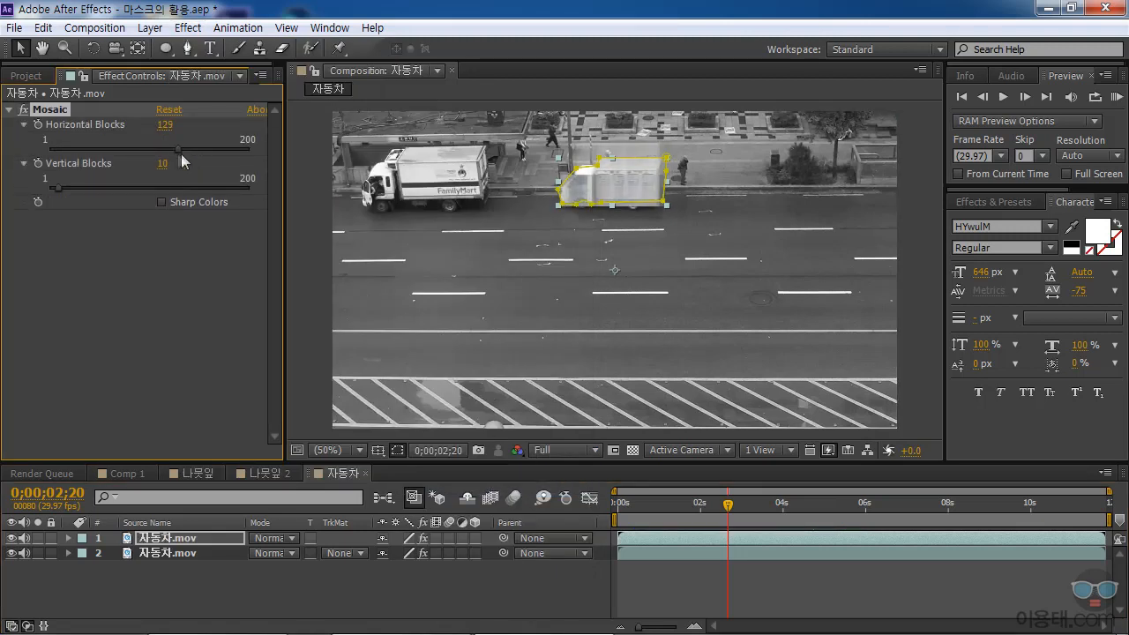
left_click_drag(59, 187, 165, 195)
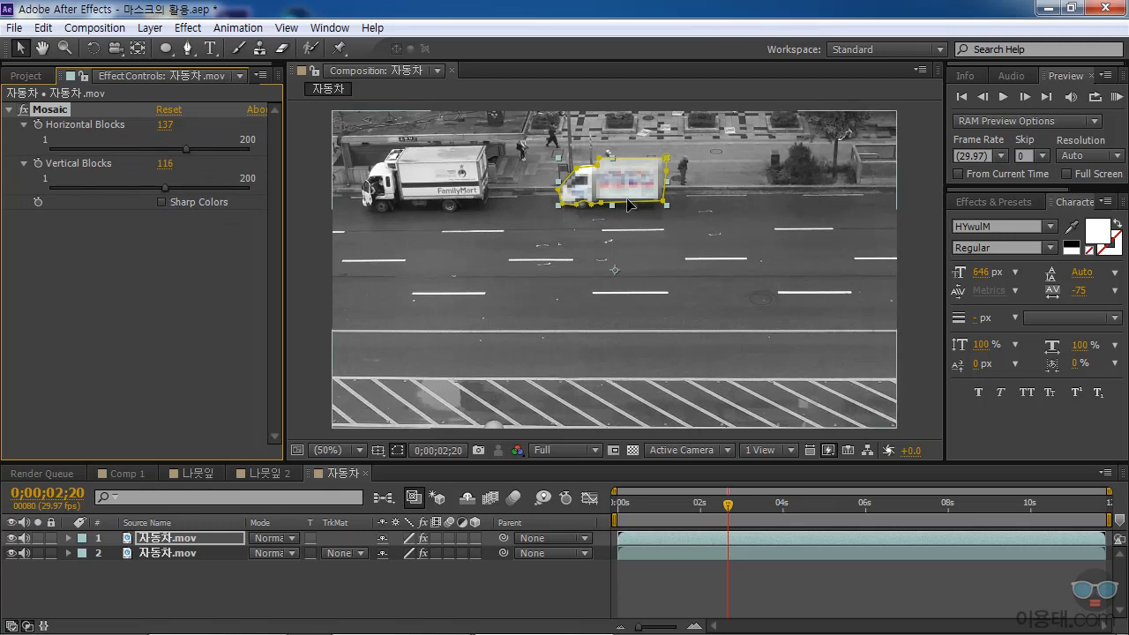
left_click(567, 592)
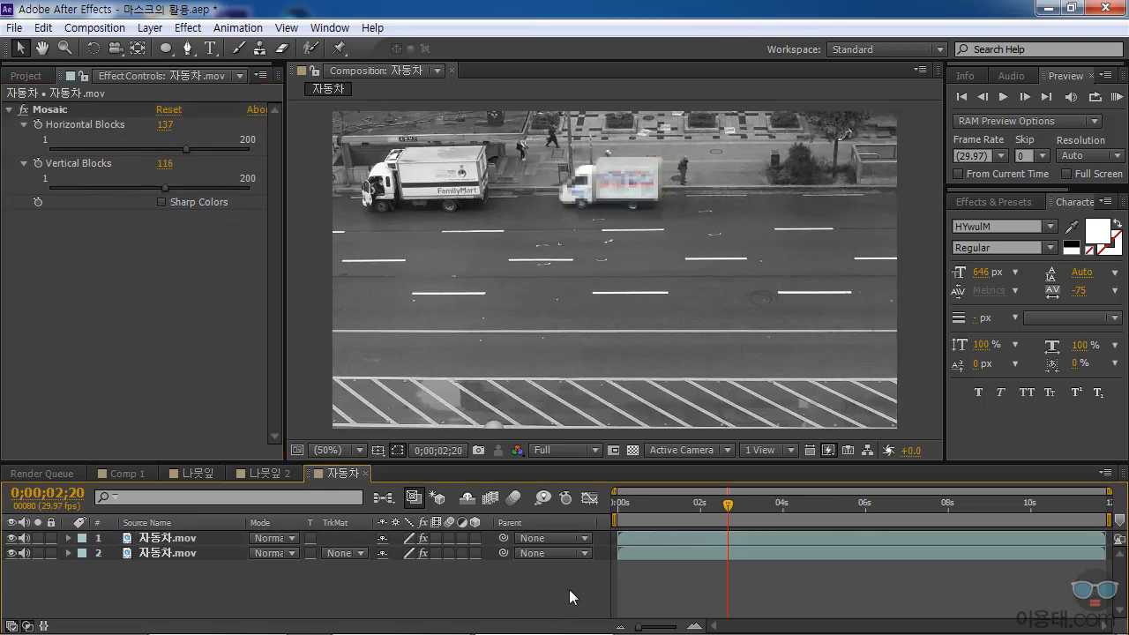